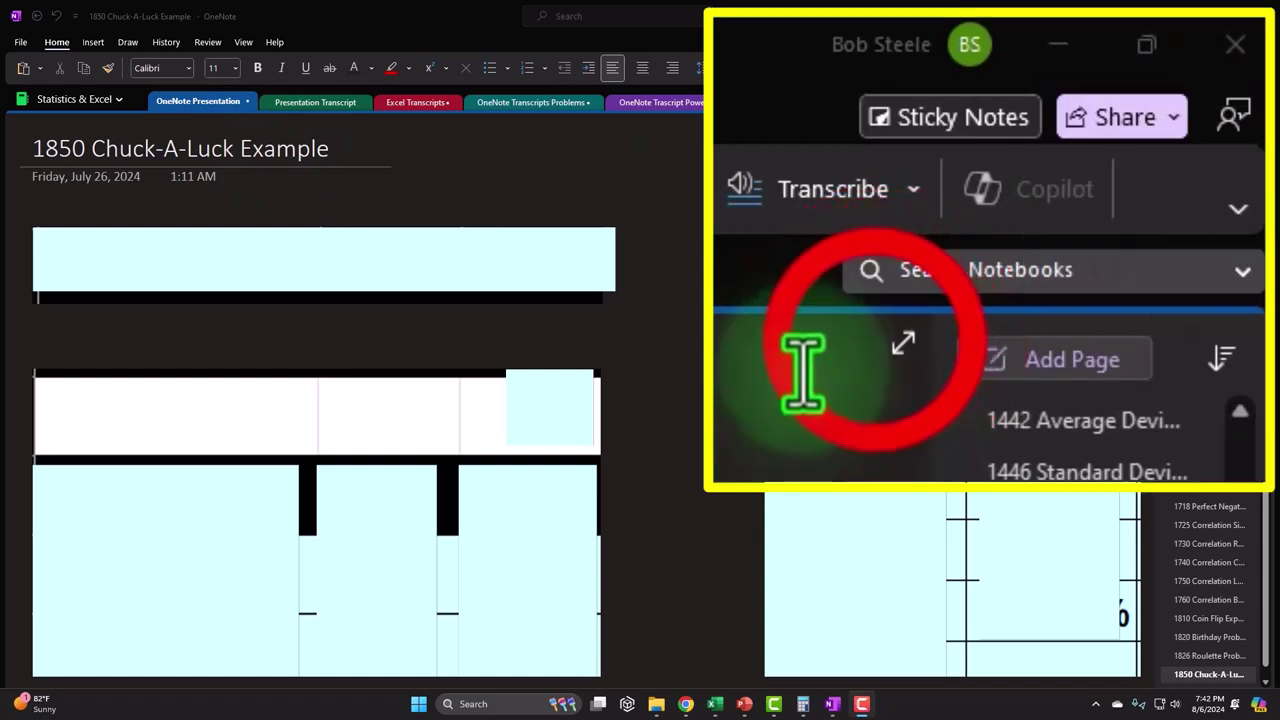
Step: Expand the Chuck-A-Luck page to the full-page view
click(1139, 124)
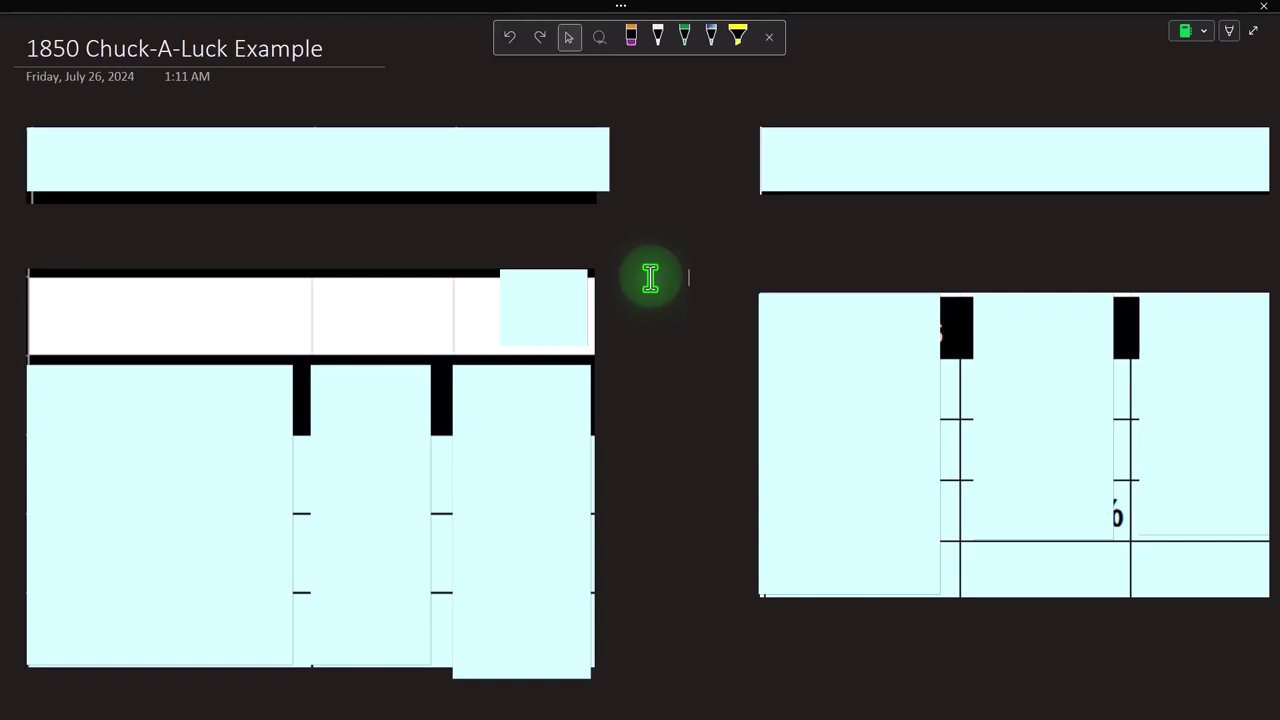
click(650, 278)
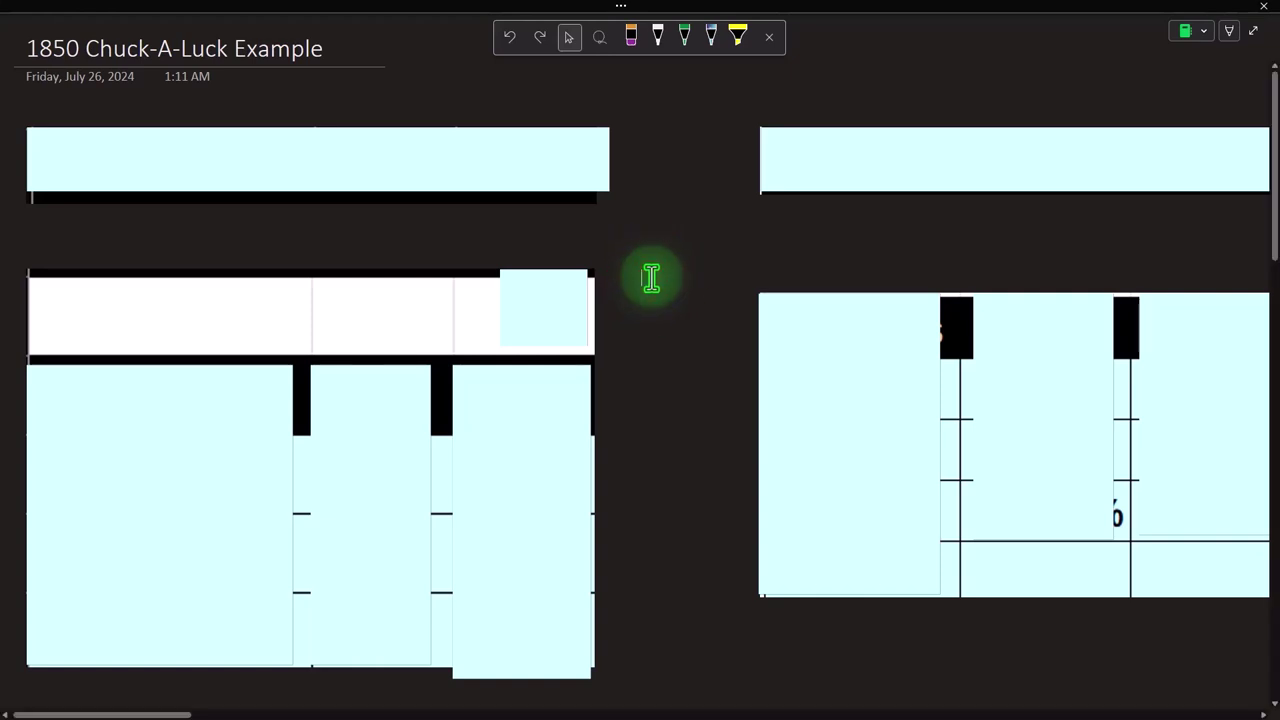
scroll(651, 279, down, 3)
scroll(652, 279, down, 3)
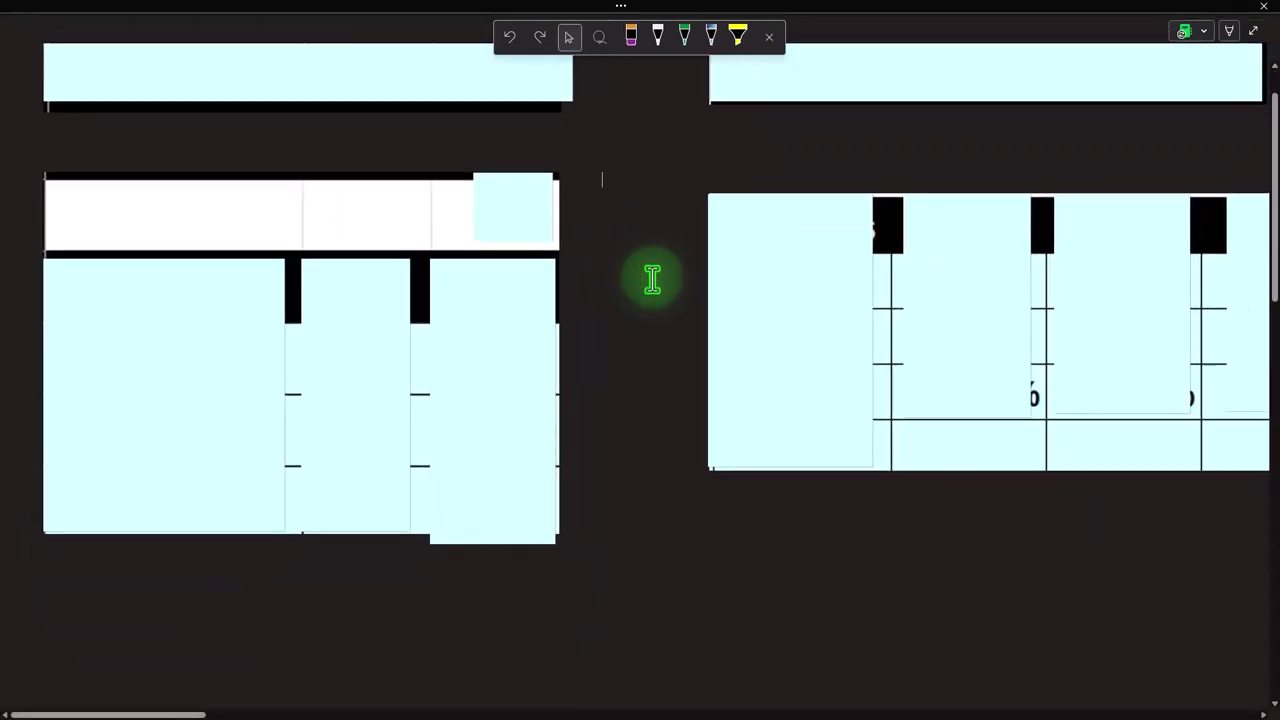
Step: Delete the covers hiding the heading above the payout table and the table's Pay out label column
click(392, 86)
click(393, 88)
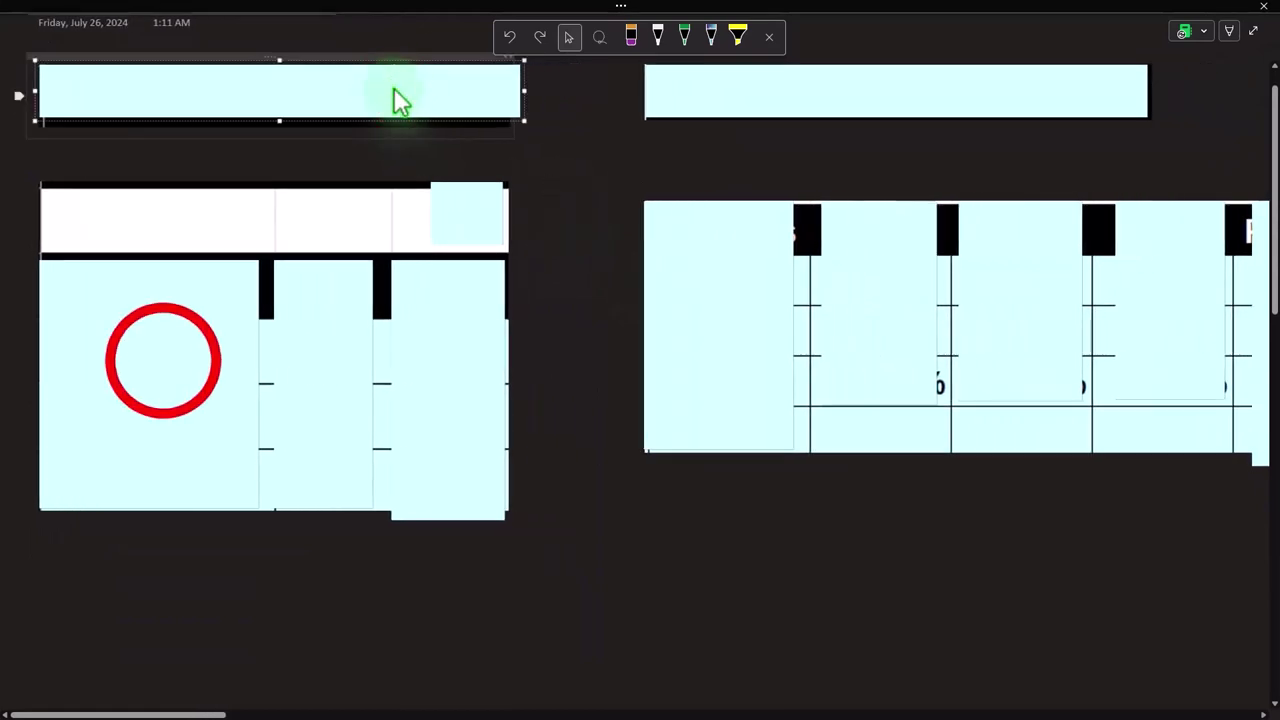
key(Delete)
click(181, 406)
key(Delete)
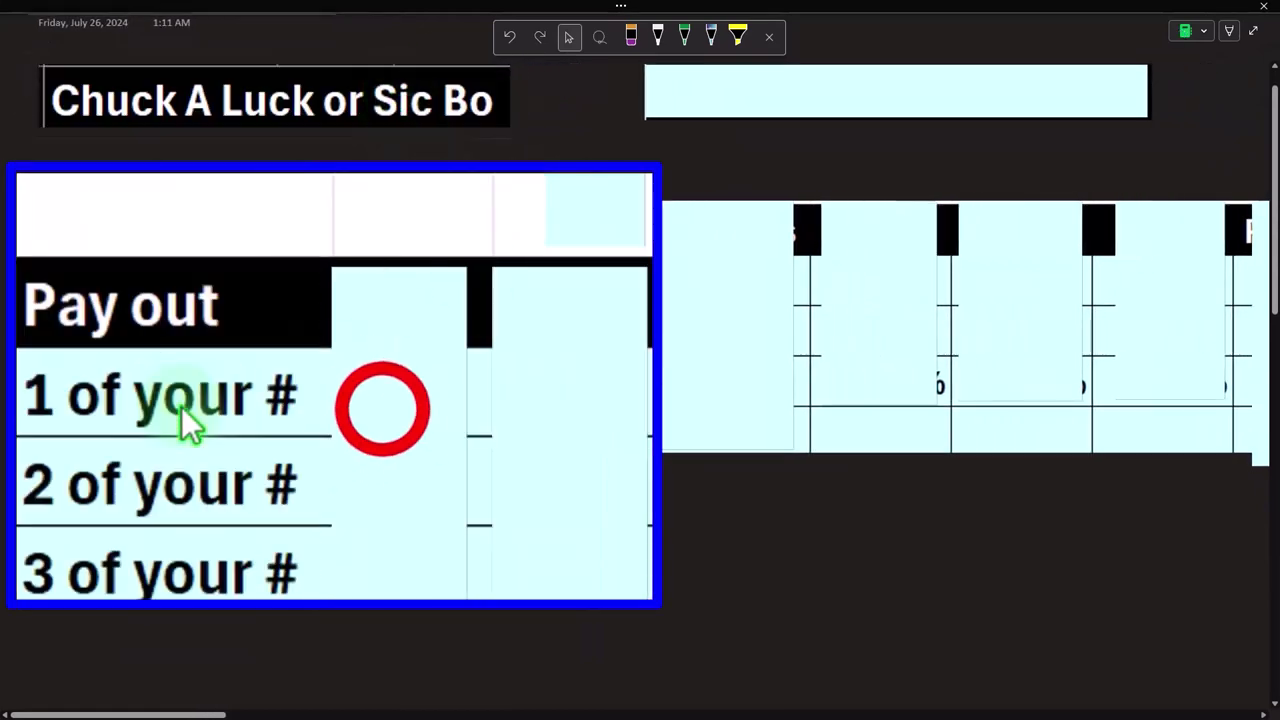
Step: Delete the remaining payout table covers over the Win column, the Lose column and the number cell above Lose
click(384, 411)
key(Delete)
click(564, 402)
key(Delete)
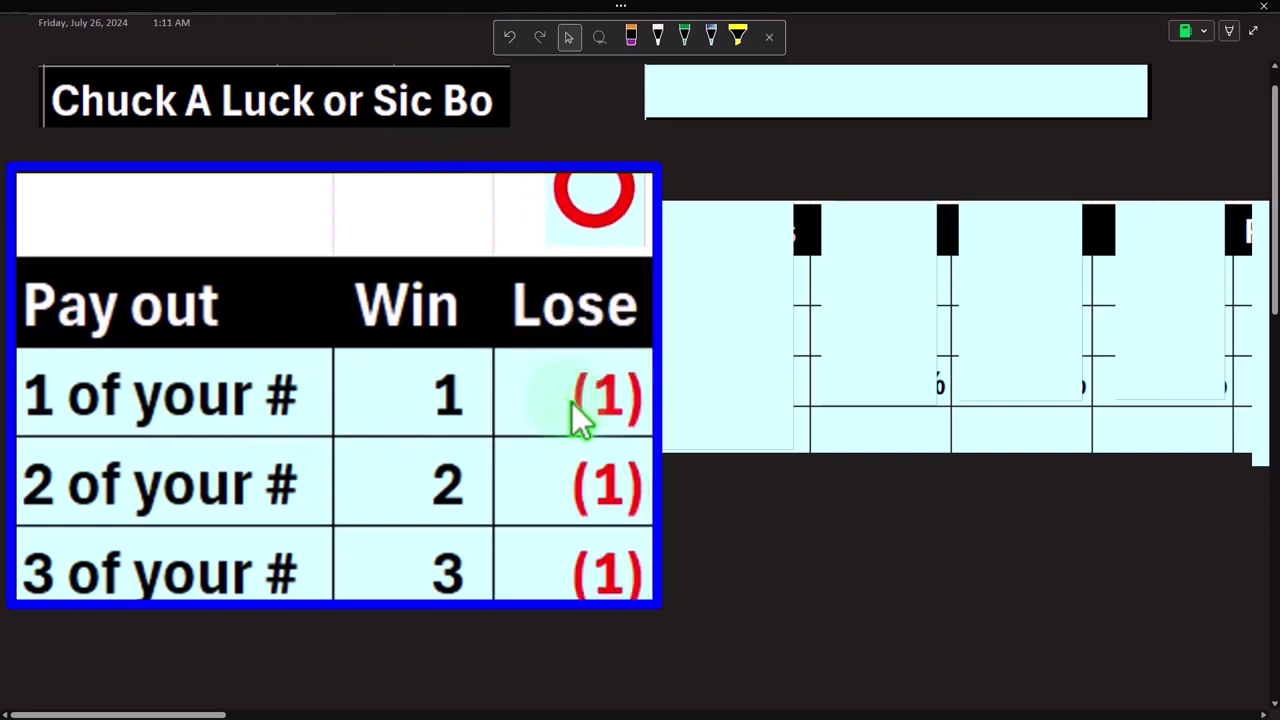
click(595, 188)
key(Delete)
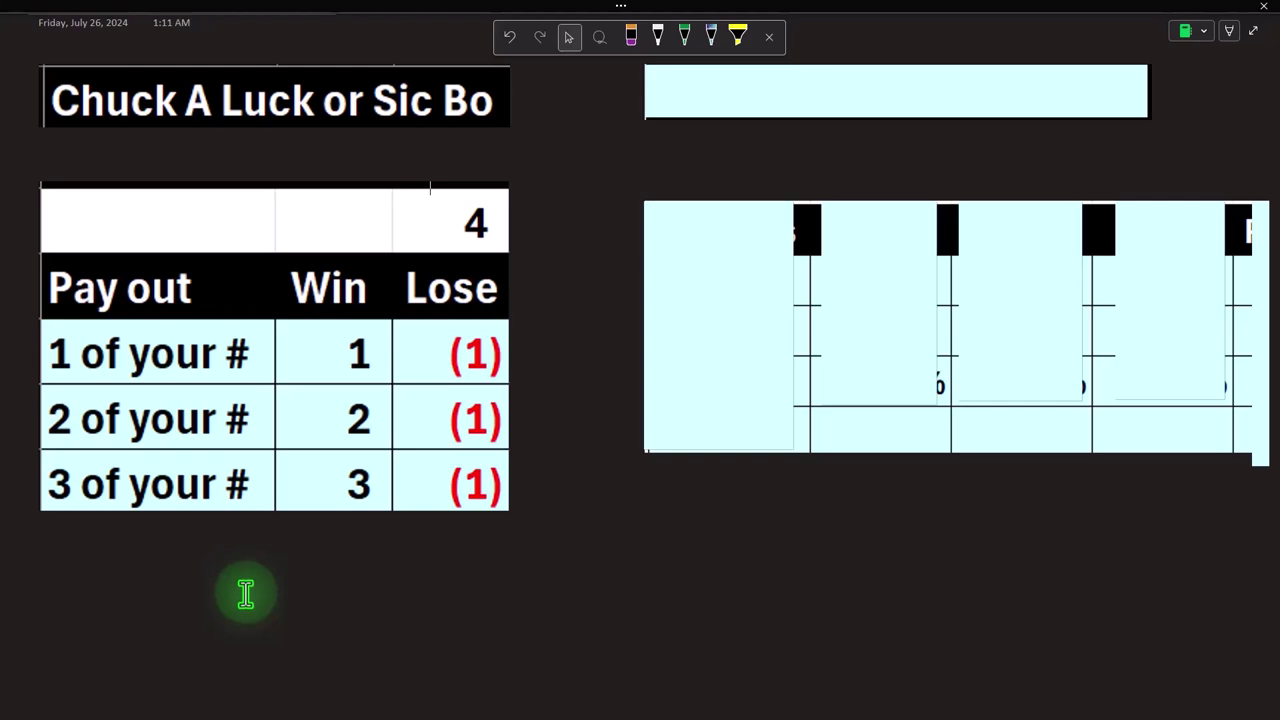
click(574, 620)
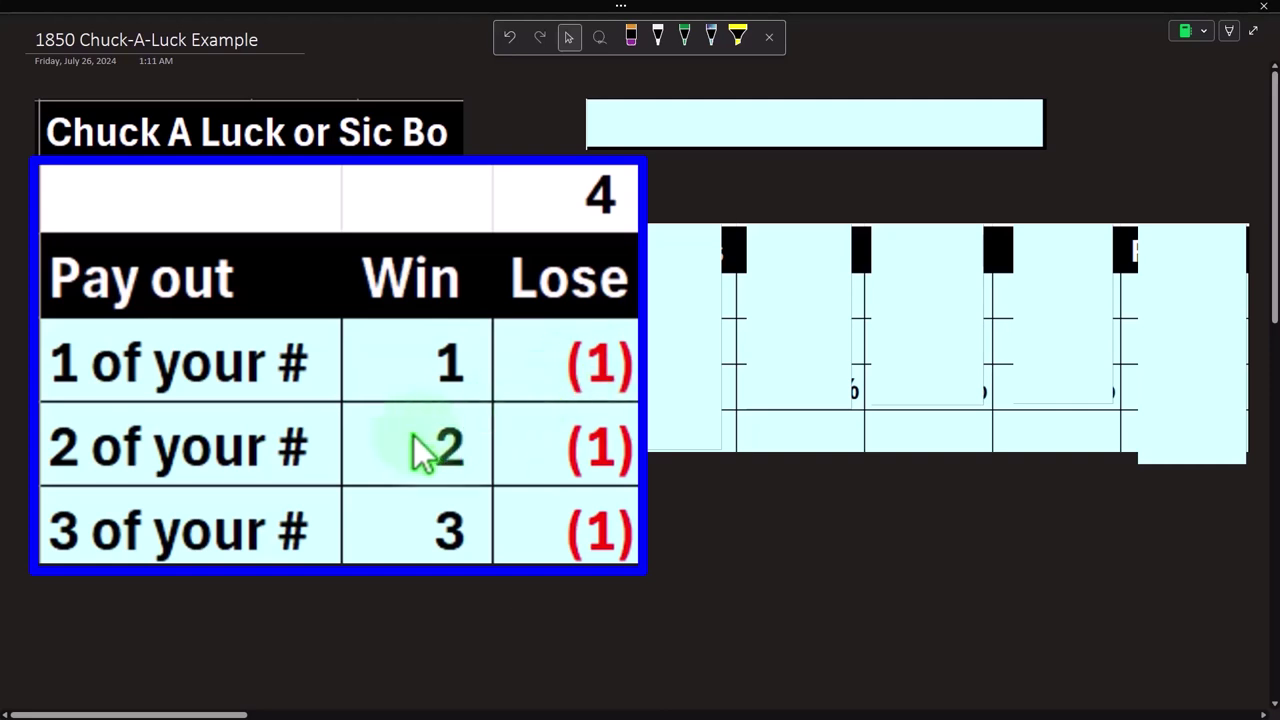
click(535, 462)
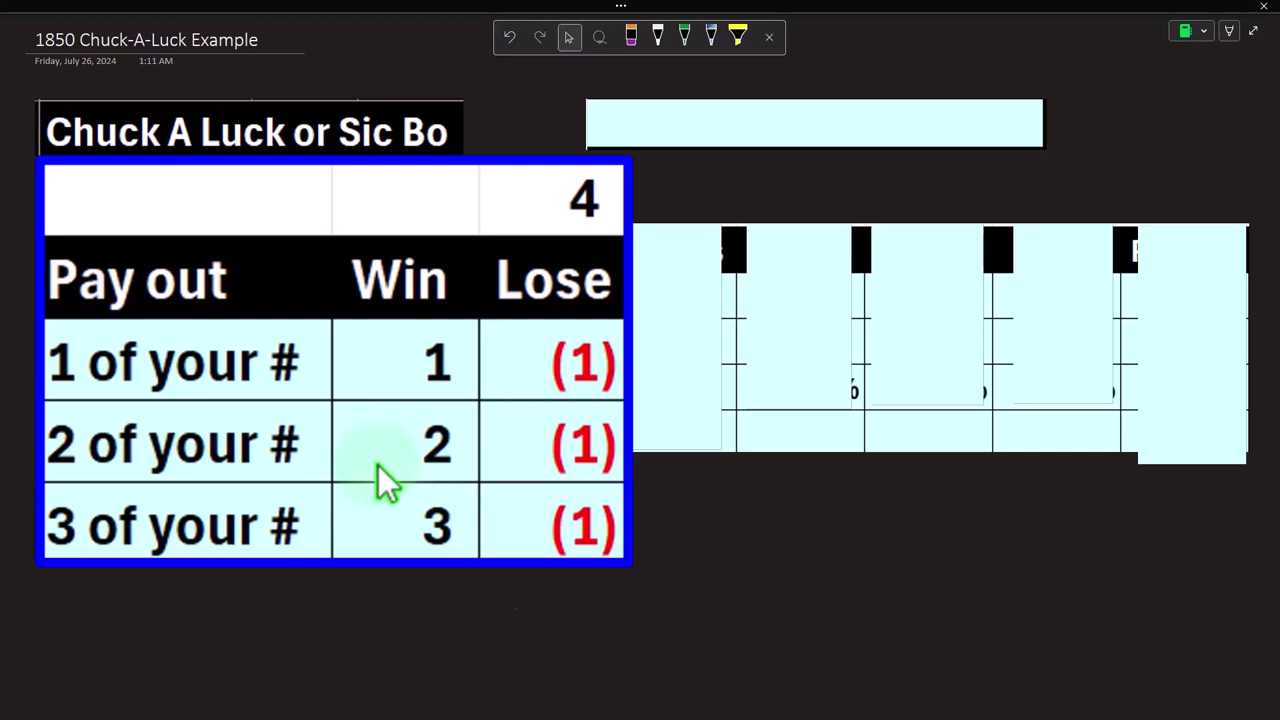
click(636, 507)
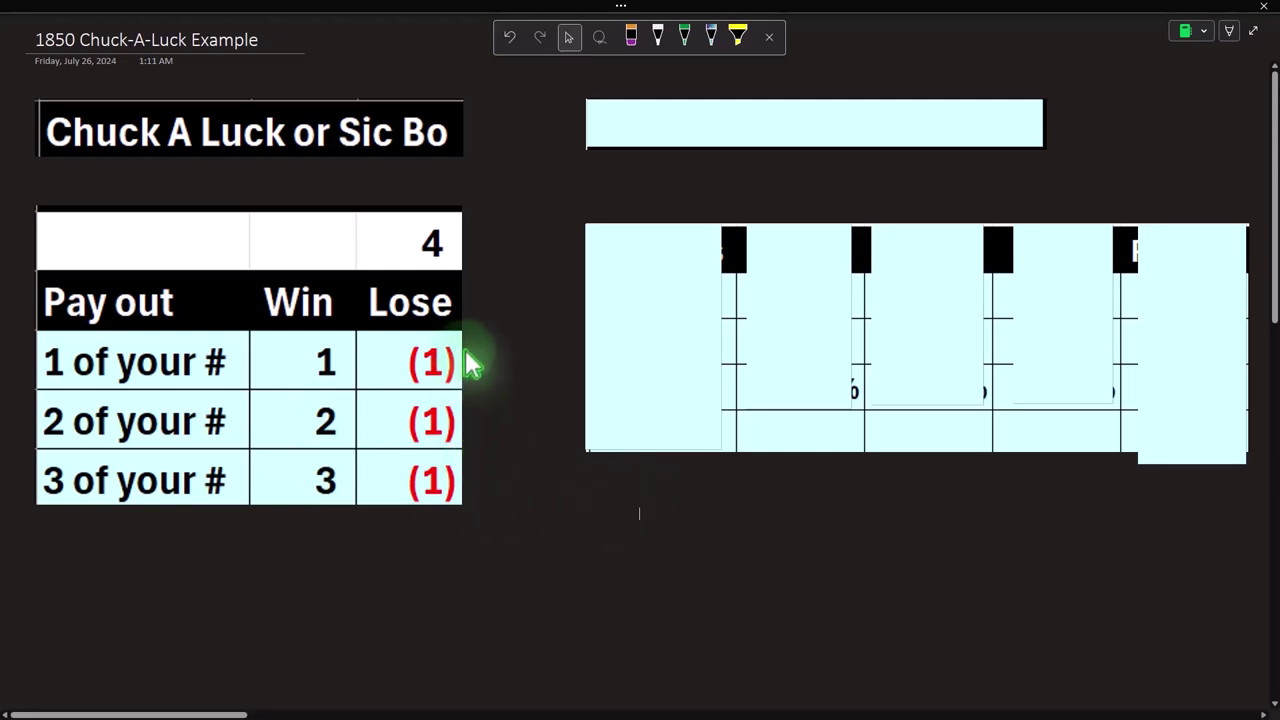
Step: Delete the cover over the second table's heading and shorten the first column's cover to uncover the Chances header
click(650, 118)
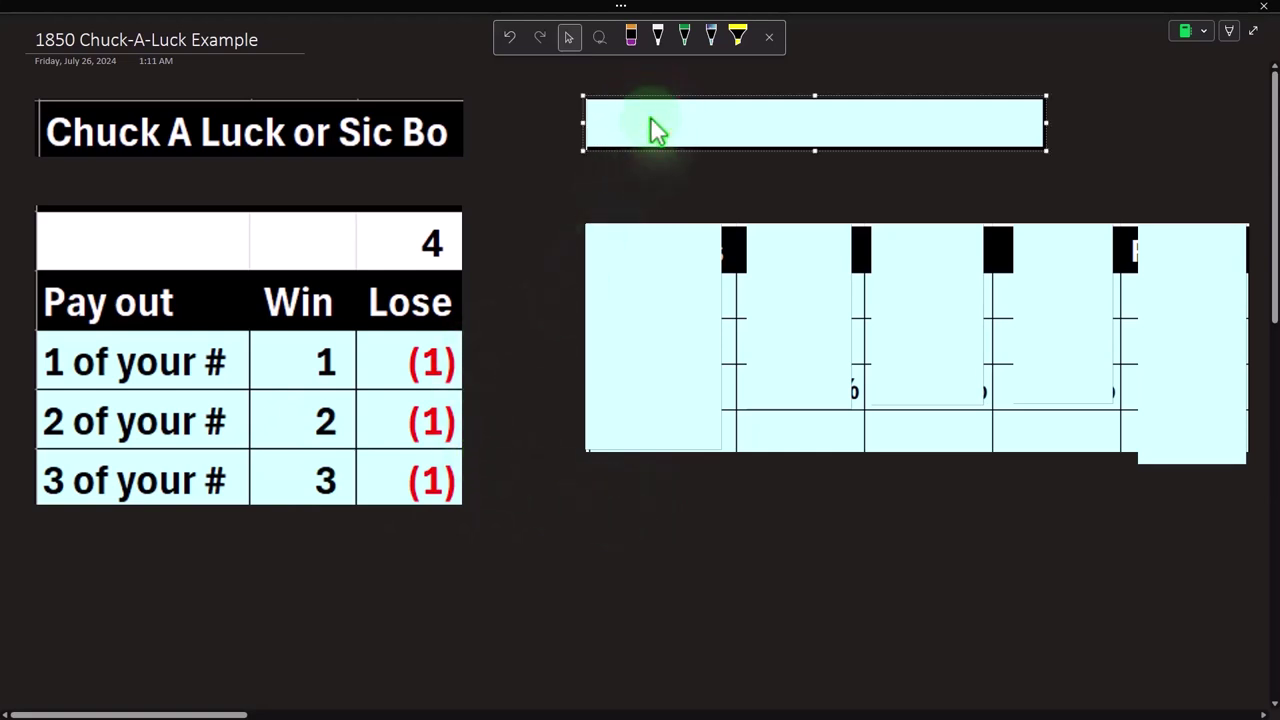
key(Delete)
click(660, 309)
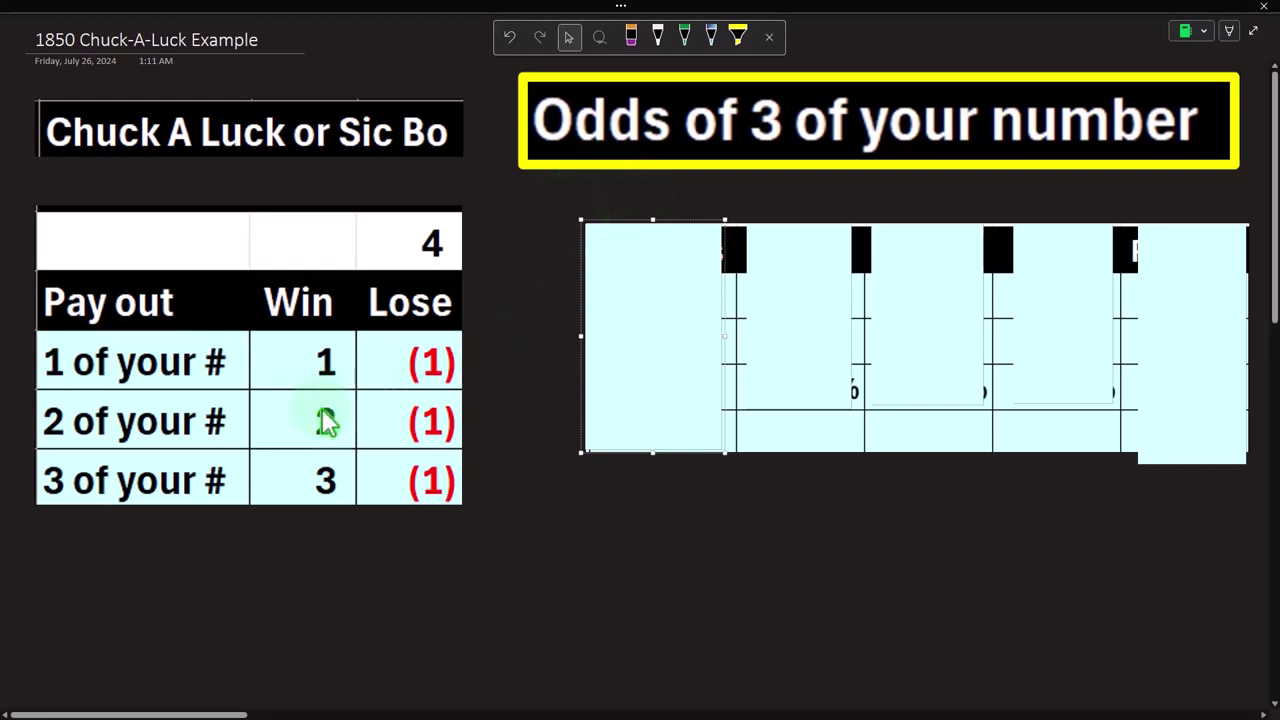
click(657, 271)
click(652, 228)
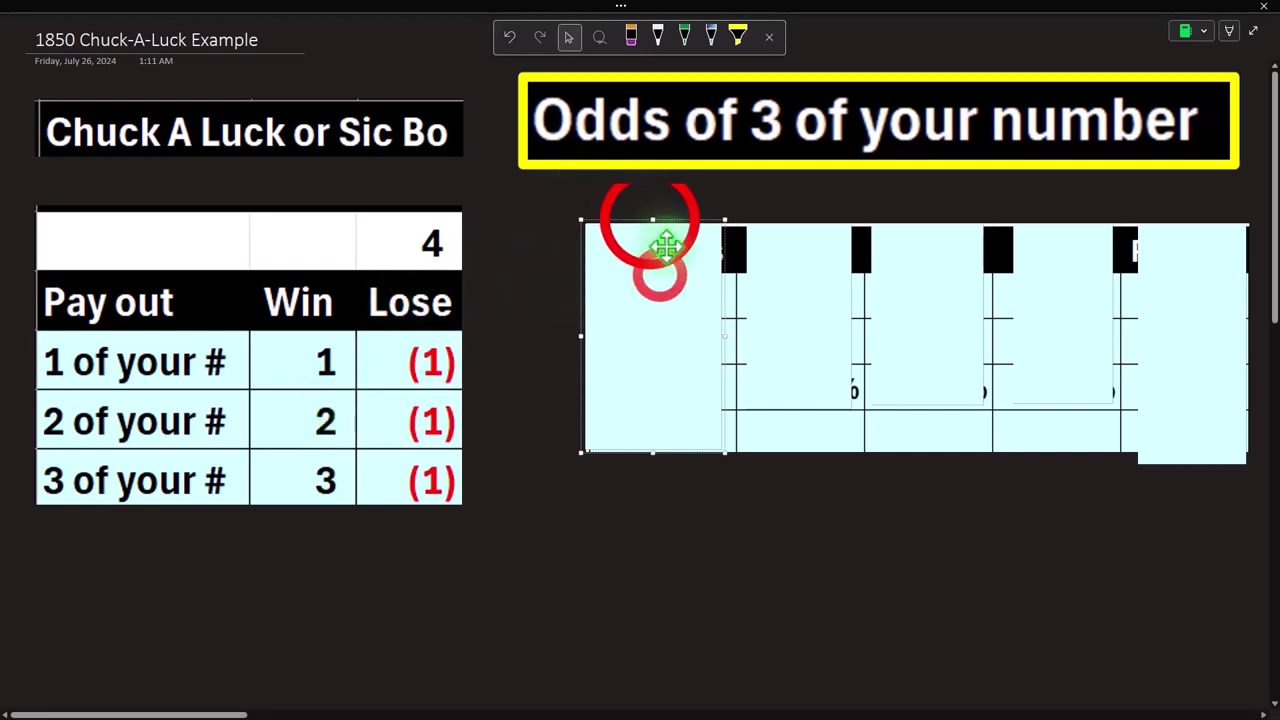
drag(652, 220, 657, 283)
Step: Shorten the covers of the next three columns to uncover the Red, Orange and Blue headers
click(766, 274)
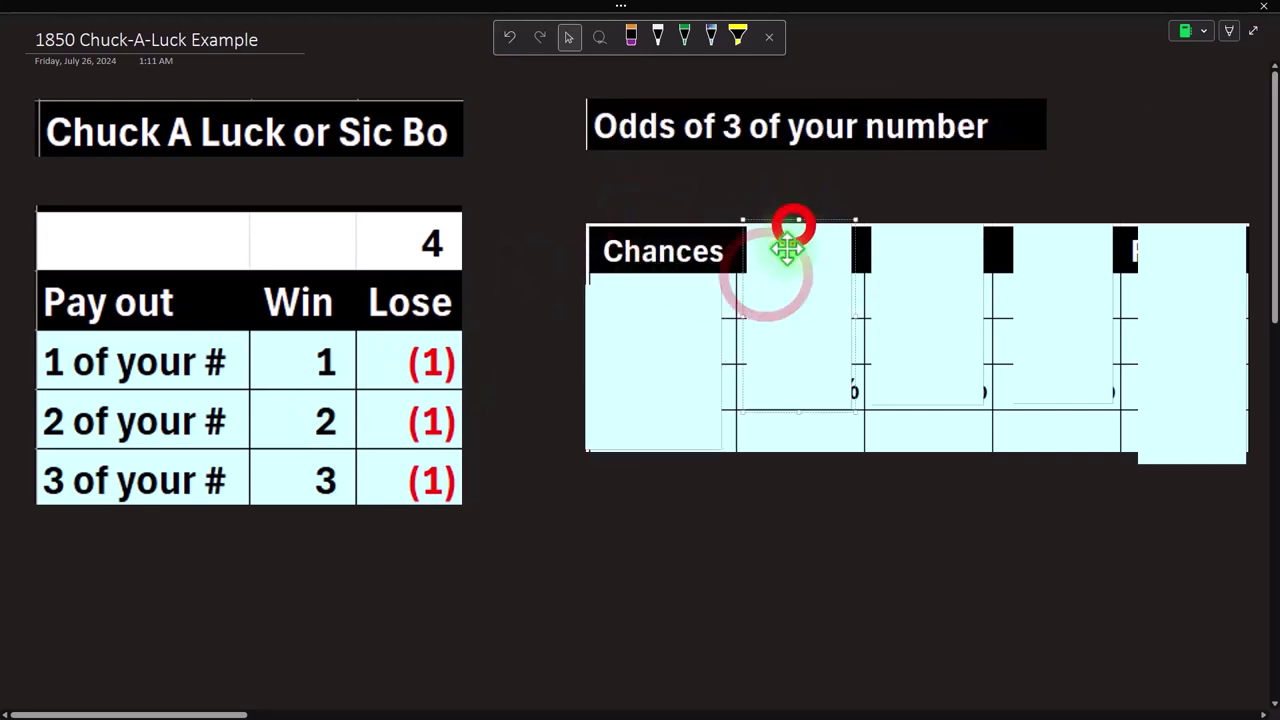
drag(798, 220, 796, 278)
click(916, 263)
drag(927, 221, 927, 246)
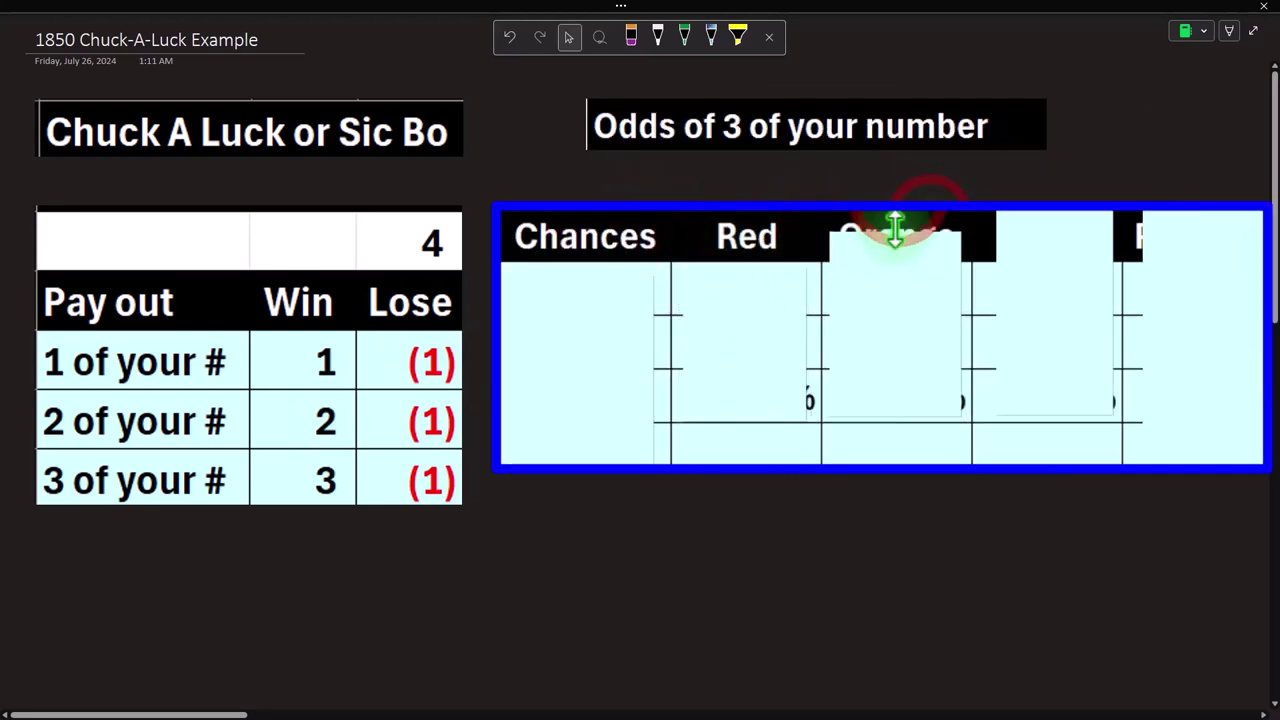
key(Delete)
click(1029, 263)
click(1045, 222)
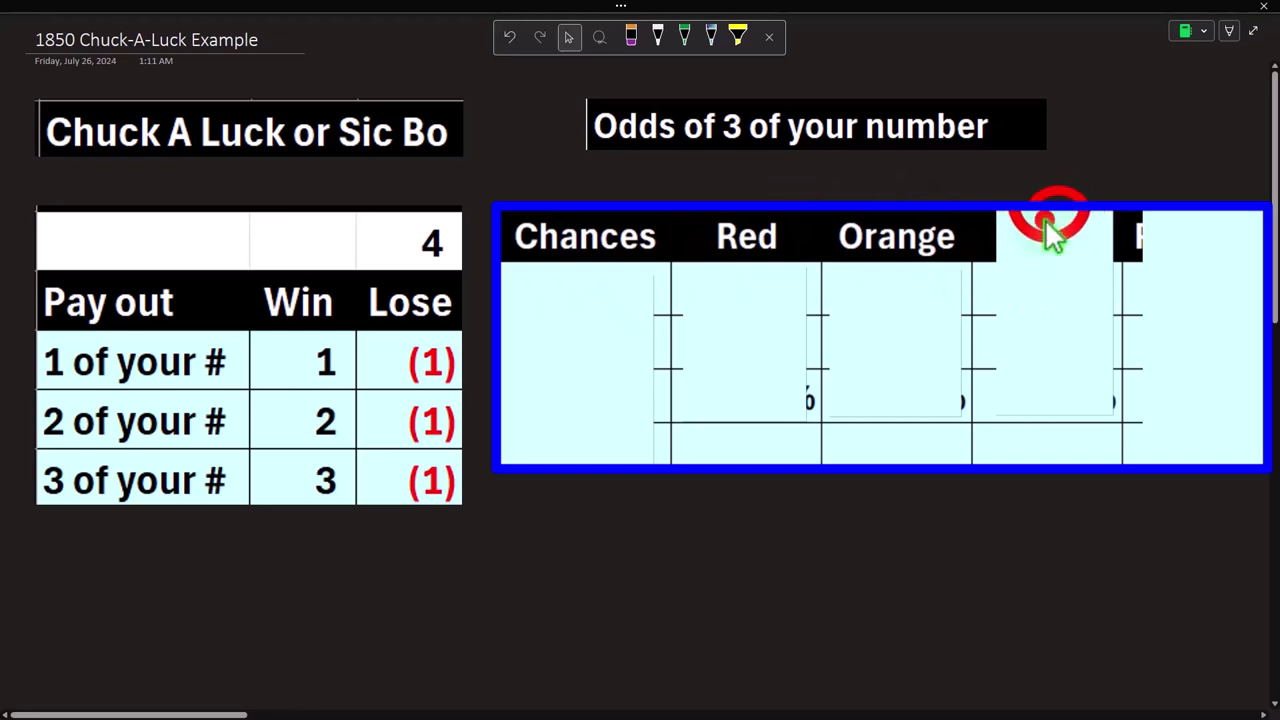
key(Delete)
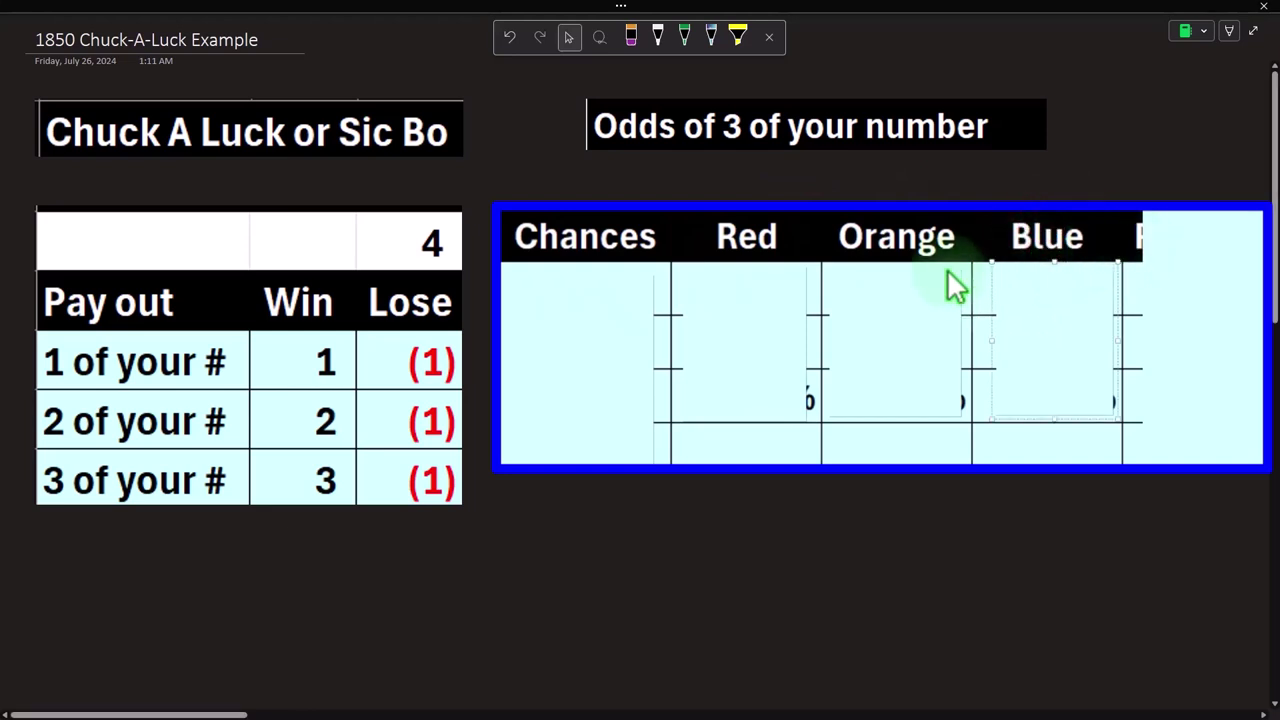
Step: Shorten the Chances and Red covers to uncover the Your # label and Red's Your # and Total values
click(562, 314)
drag(577, 268, 579, 314)
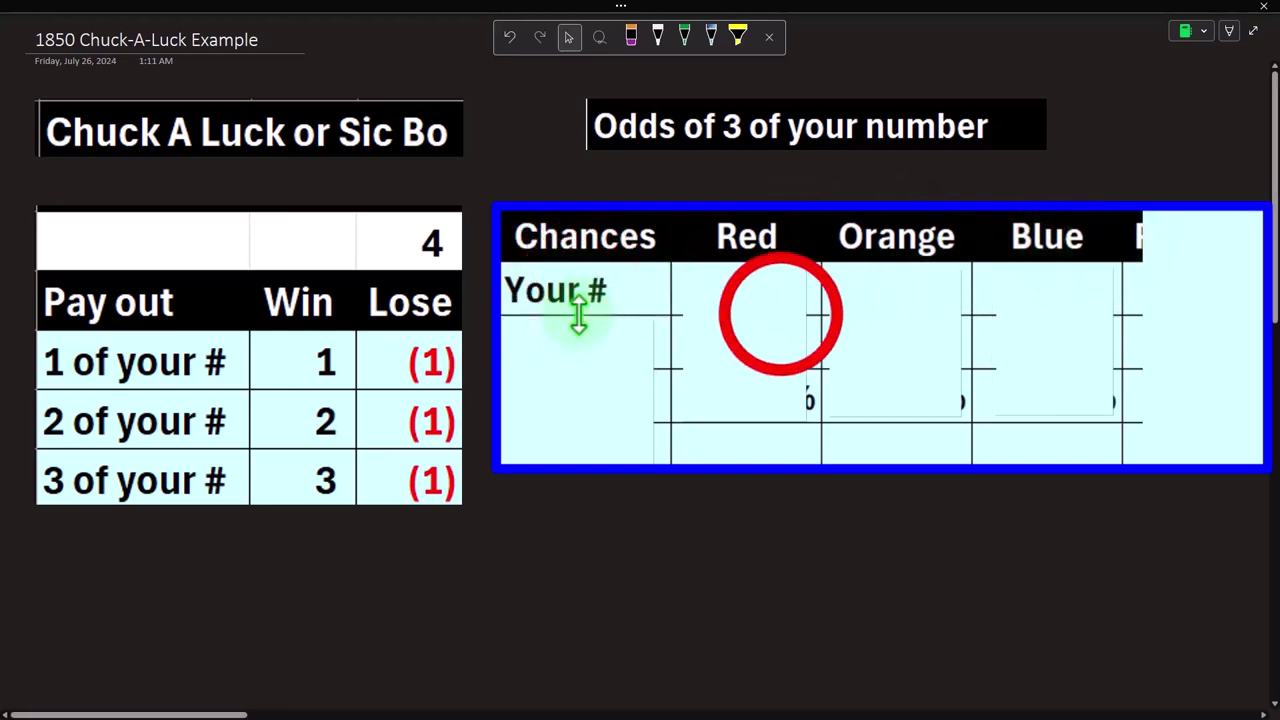
click(780, 312)
click(750, 265)
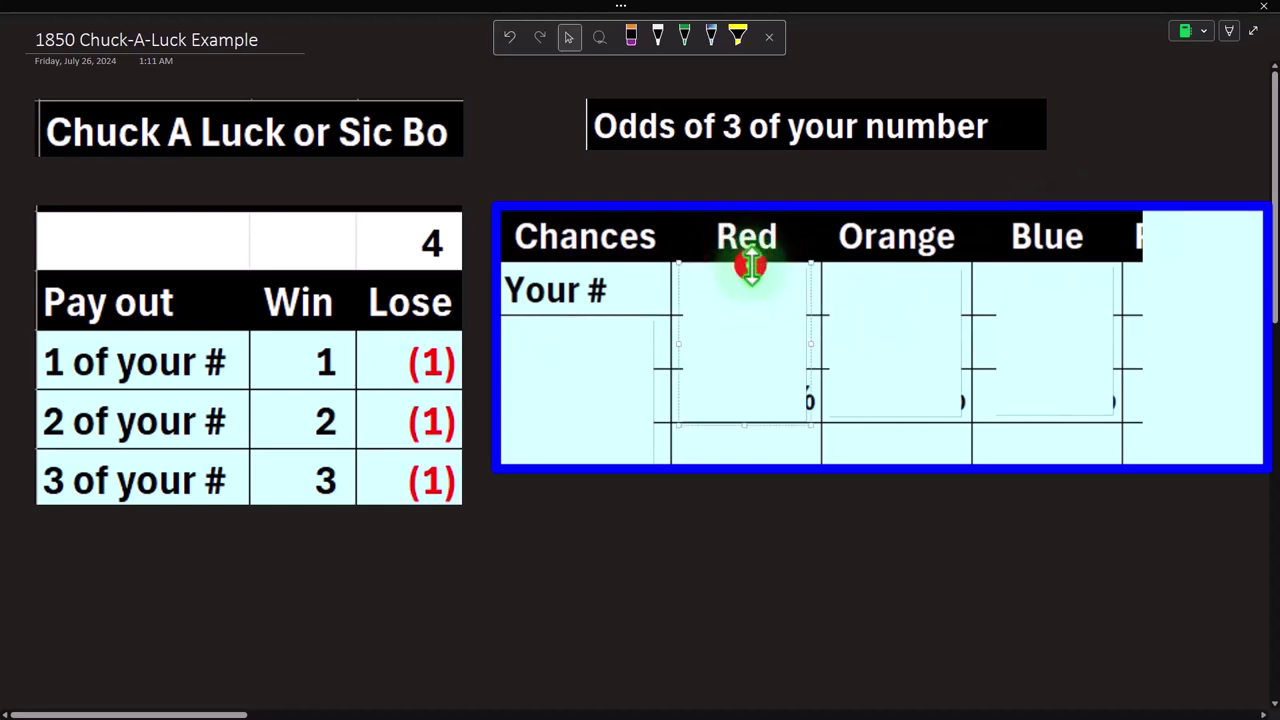
drag(750, 265, 746, 357)
click(746, 312)
Step: Uncover the Total label, and delete the remaining covers over the Chances and Red columns
click(586, 338)
click(566, 318)
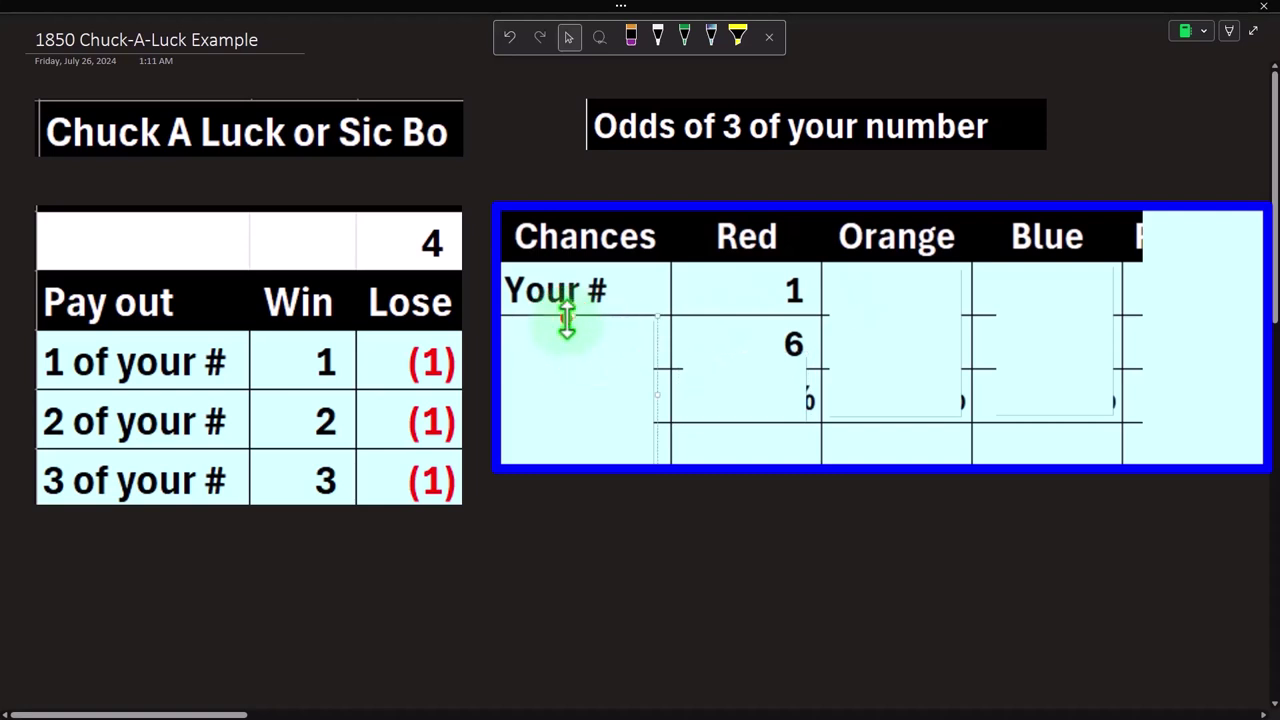
drag(567, 318, 568, 351)
click(568, 412)
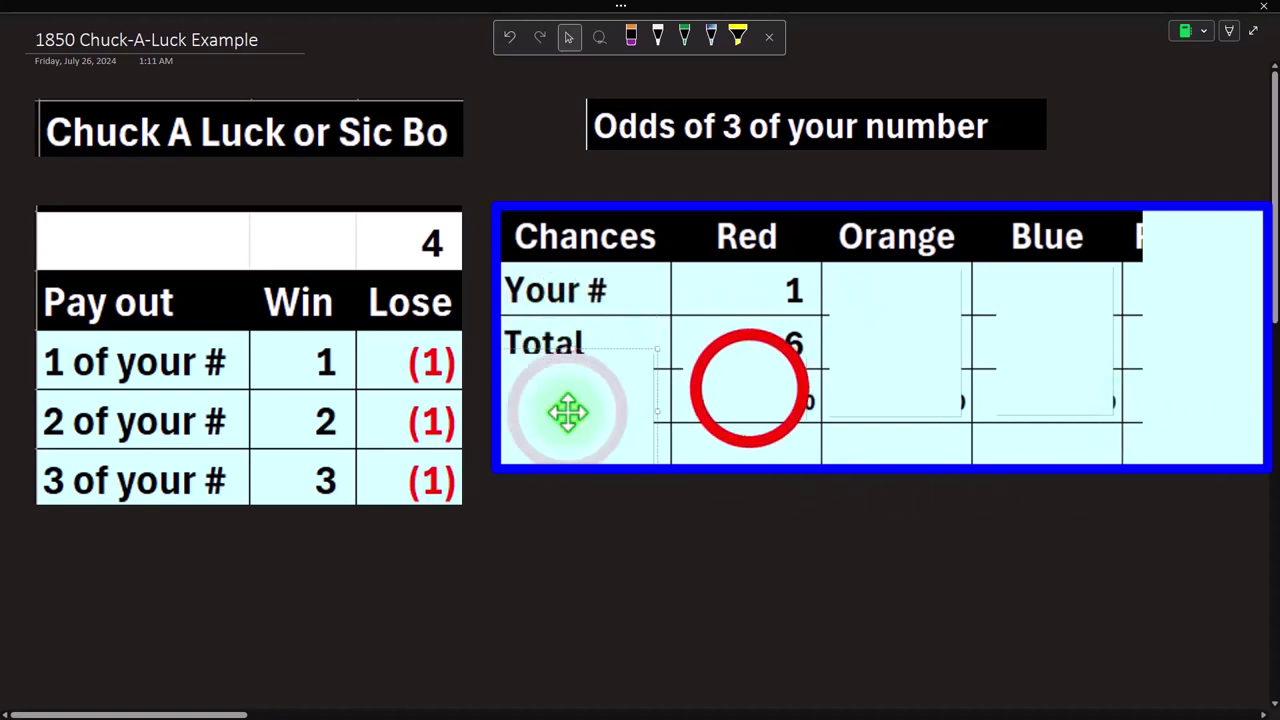
key(Delete)
click(749, 389)
key(Delete)
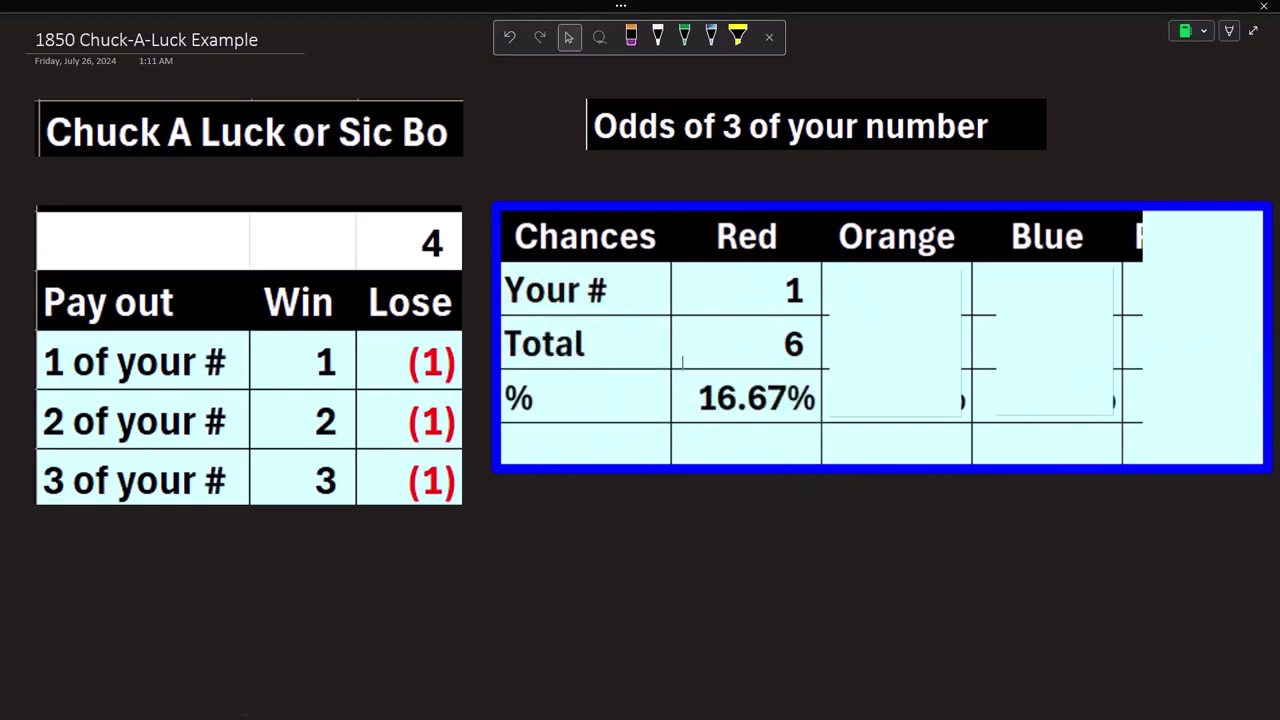
Step: Bring Calculator over the payout table, clear it and divide 1 by 6
drag(1279, 540, 394, 380)
click(343, 428)
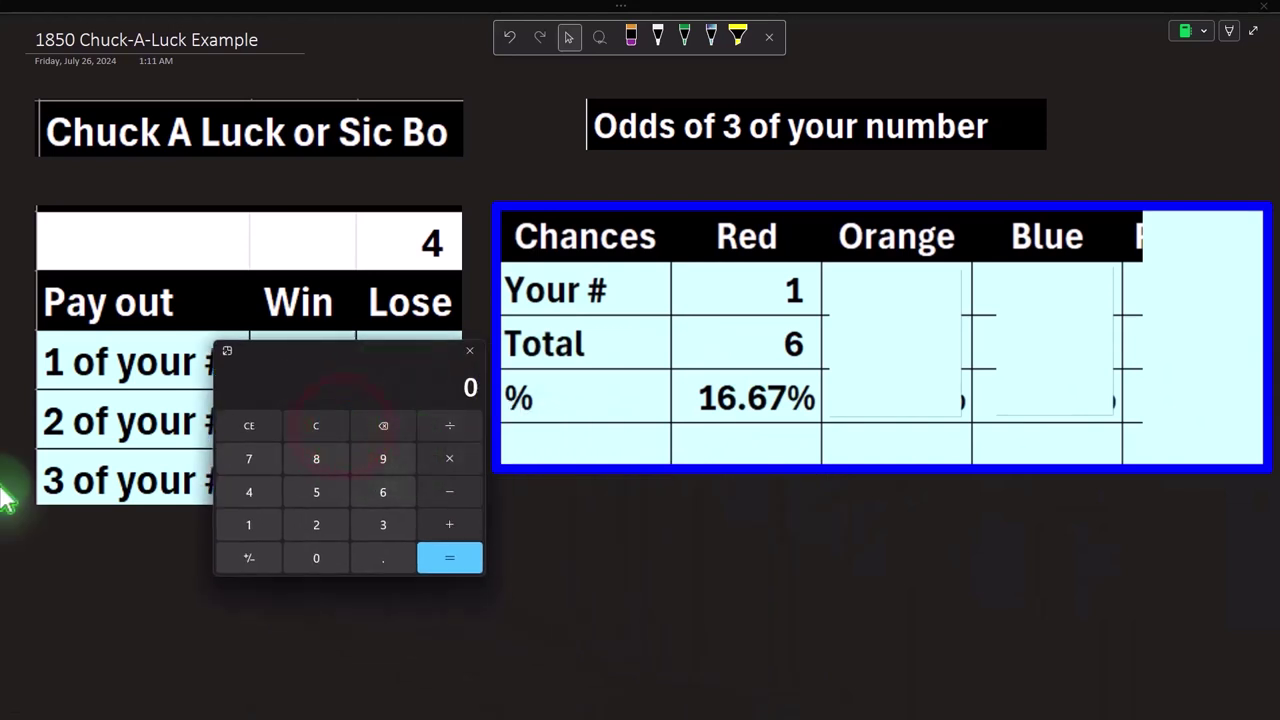
text(1)
key(Return)
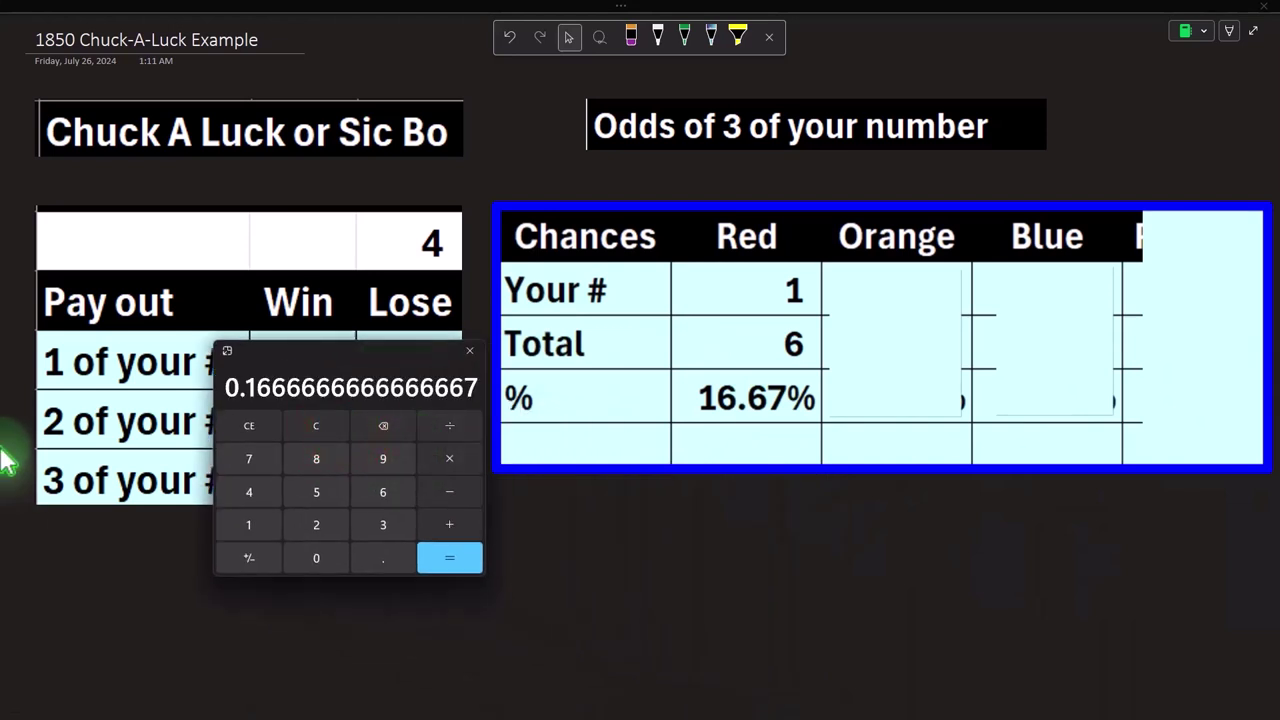
Step: Delete the covers over the Orange and Blue columns and move Calculator below the payout table
click(920, 303)
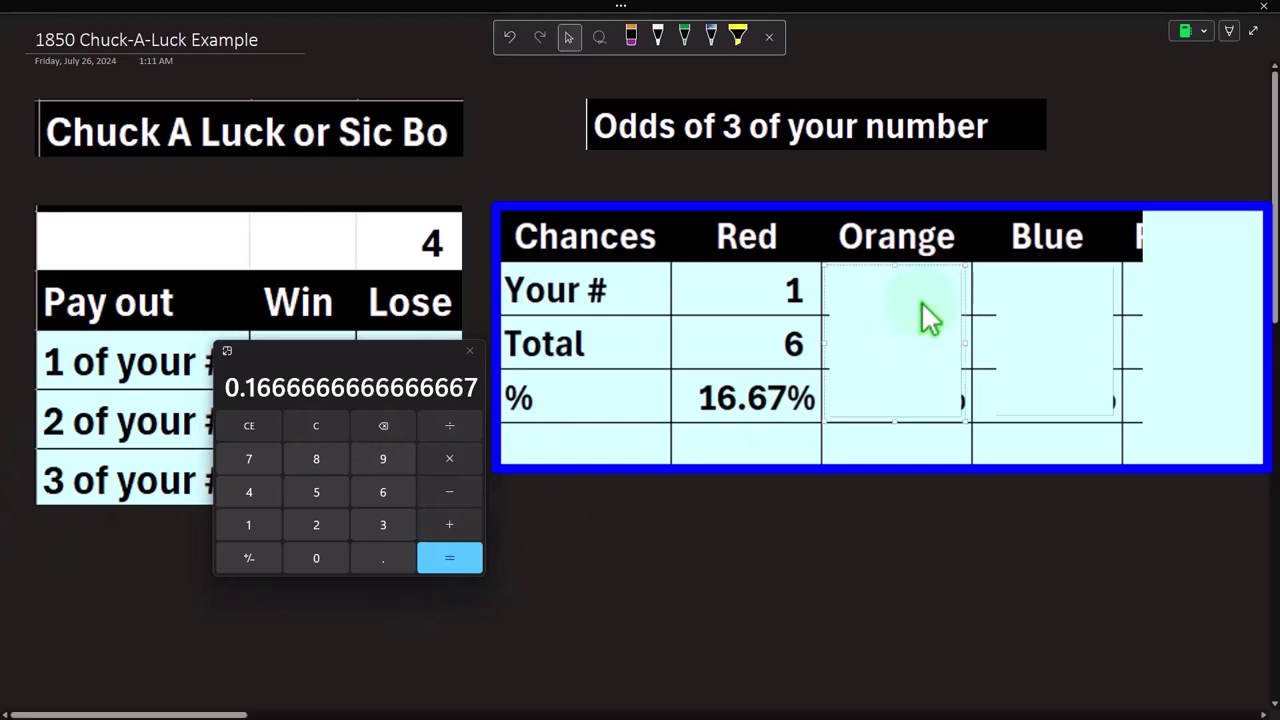
key(Delete)
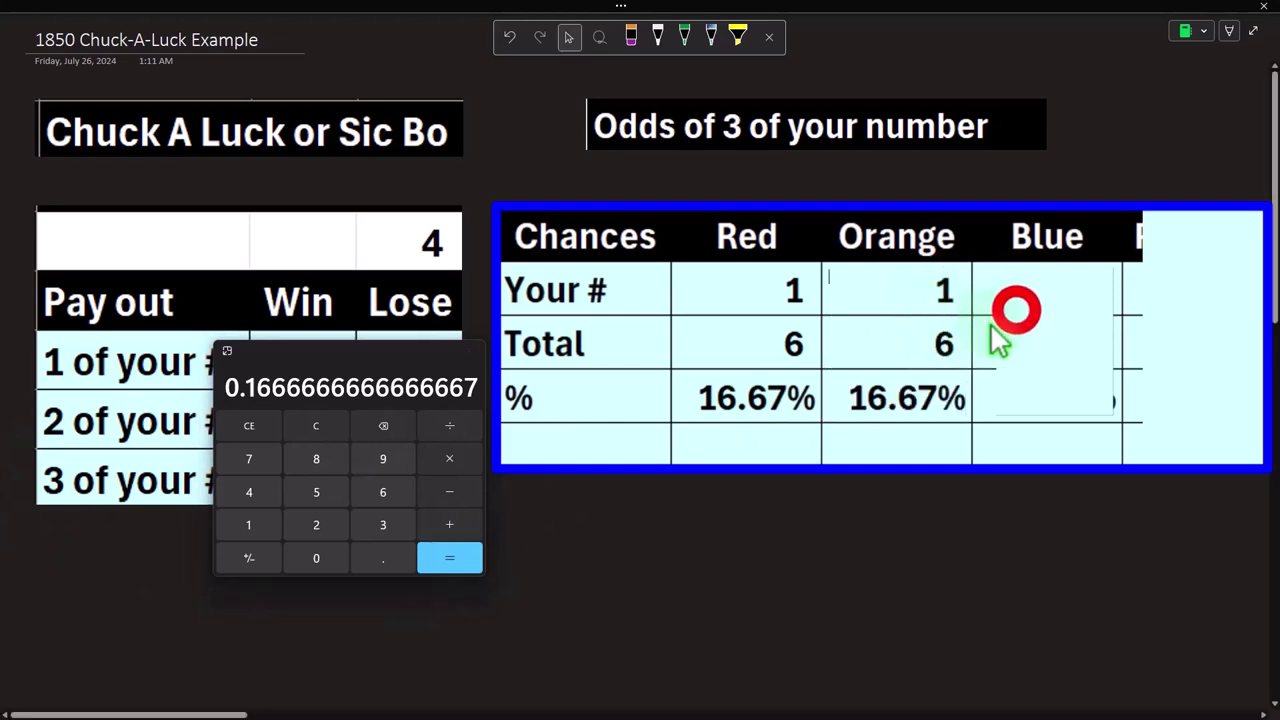
click(1016, 309)
key(Delete)
drag(375, 352, 398, 562)
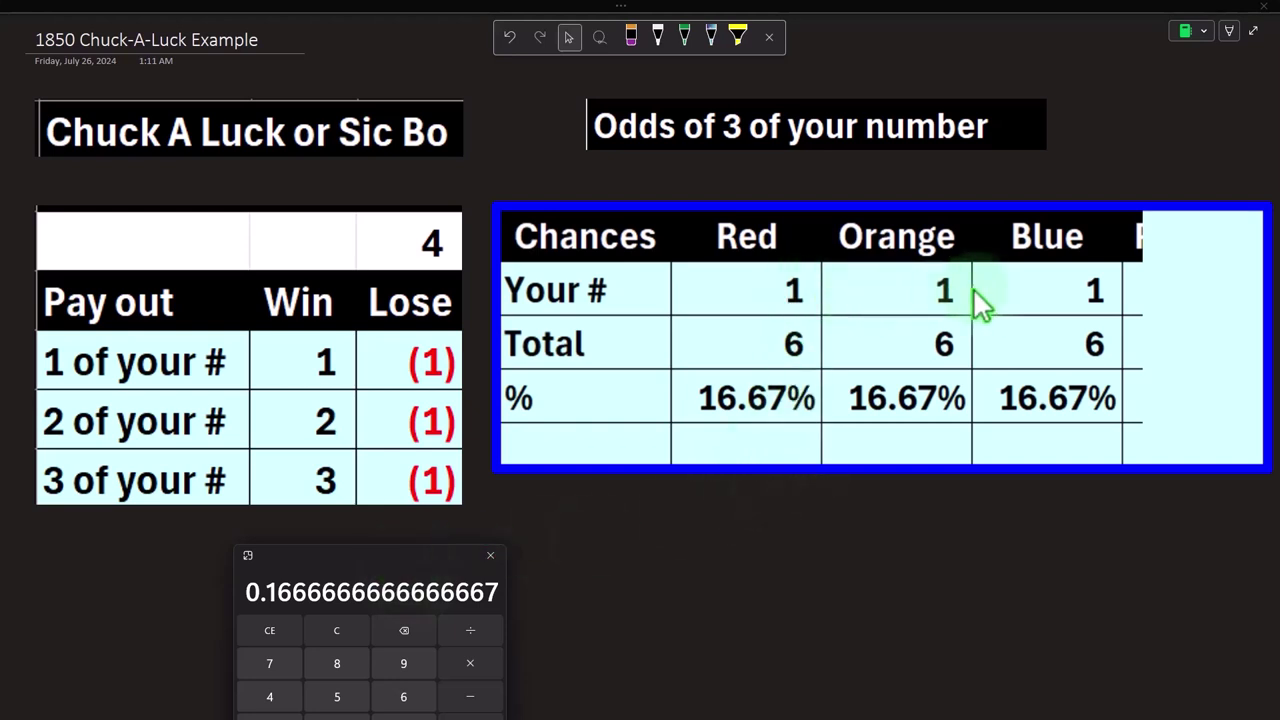
Step: Delete the cover hiding the Product column of the odds table
click(937, 288)
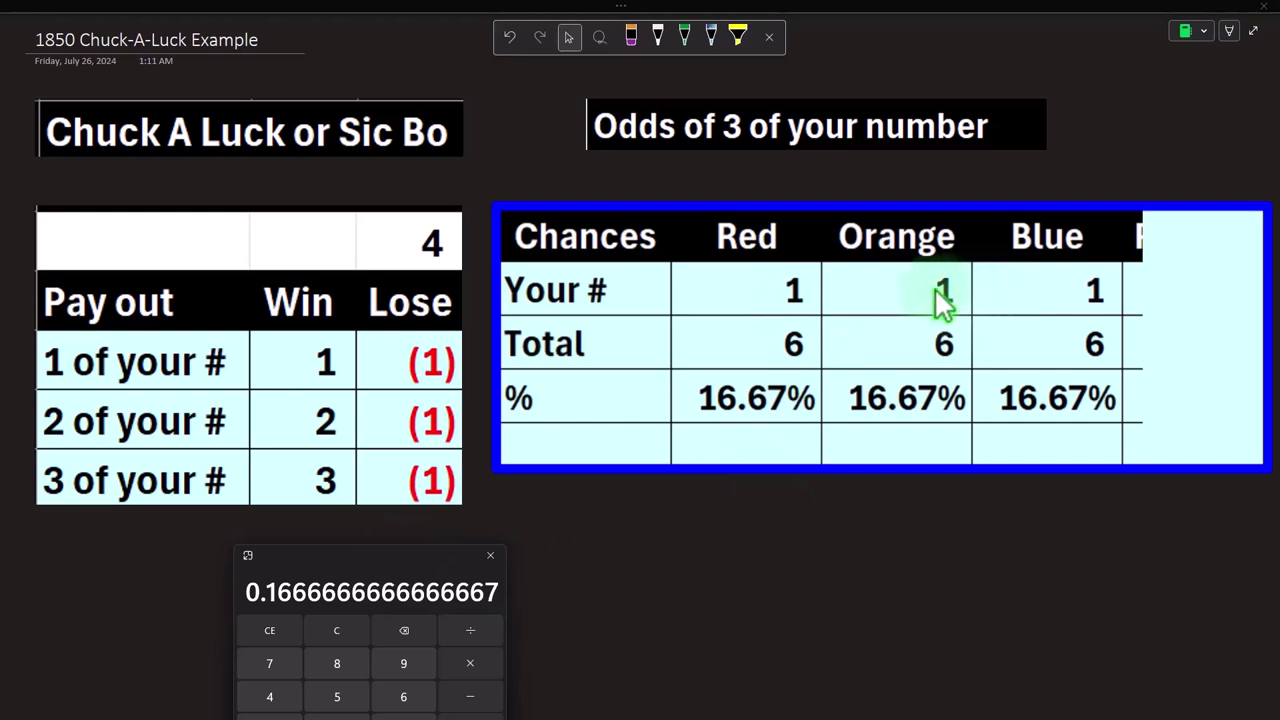
click(920, 343)
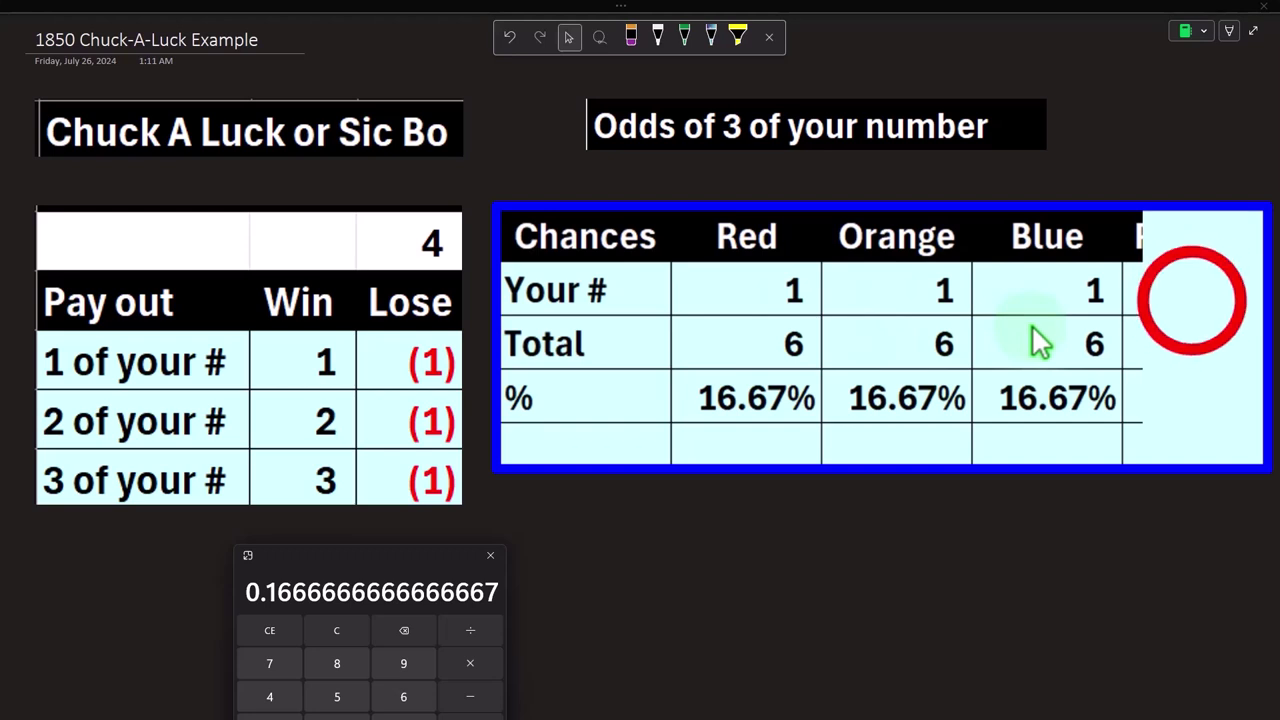
click(1192, 300)
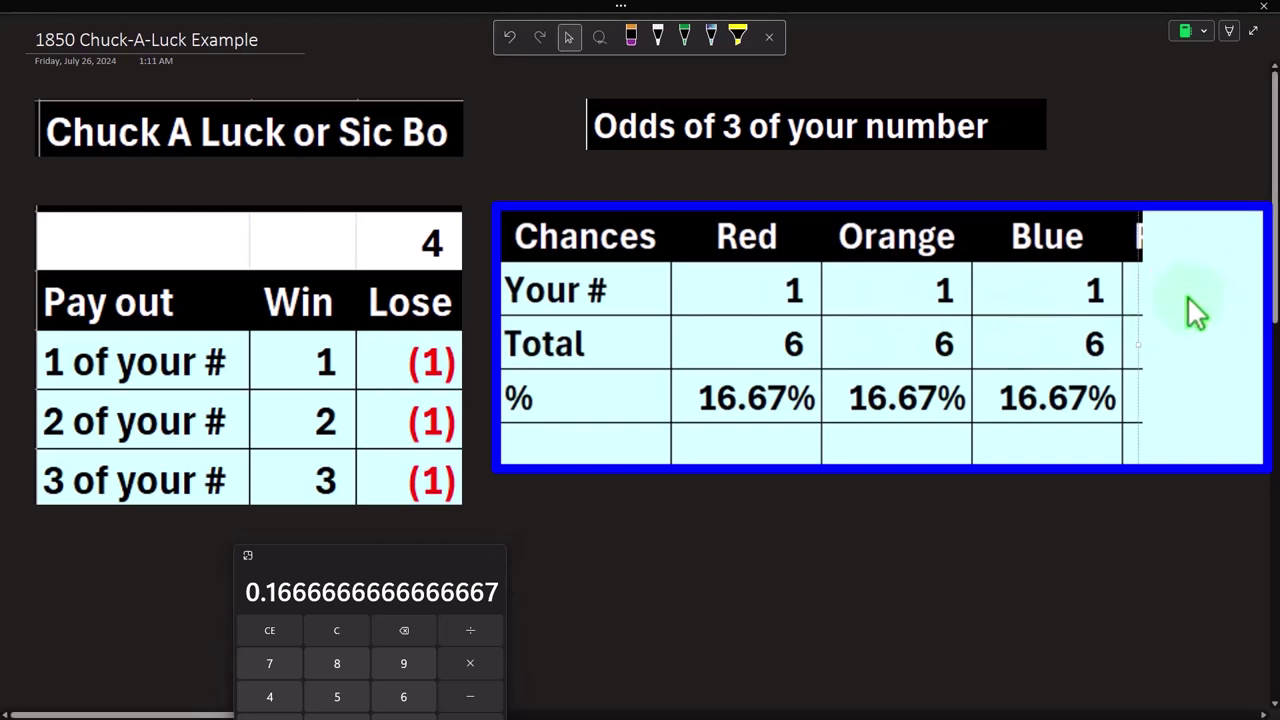
key(Delete)
Step: Move Calculator below the odds table, clear it and multiply the three dice totals, 6 × 6 × 6
click(368, 556)
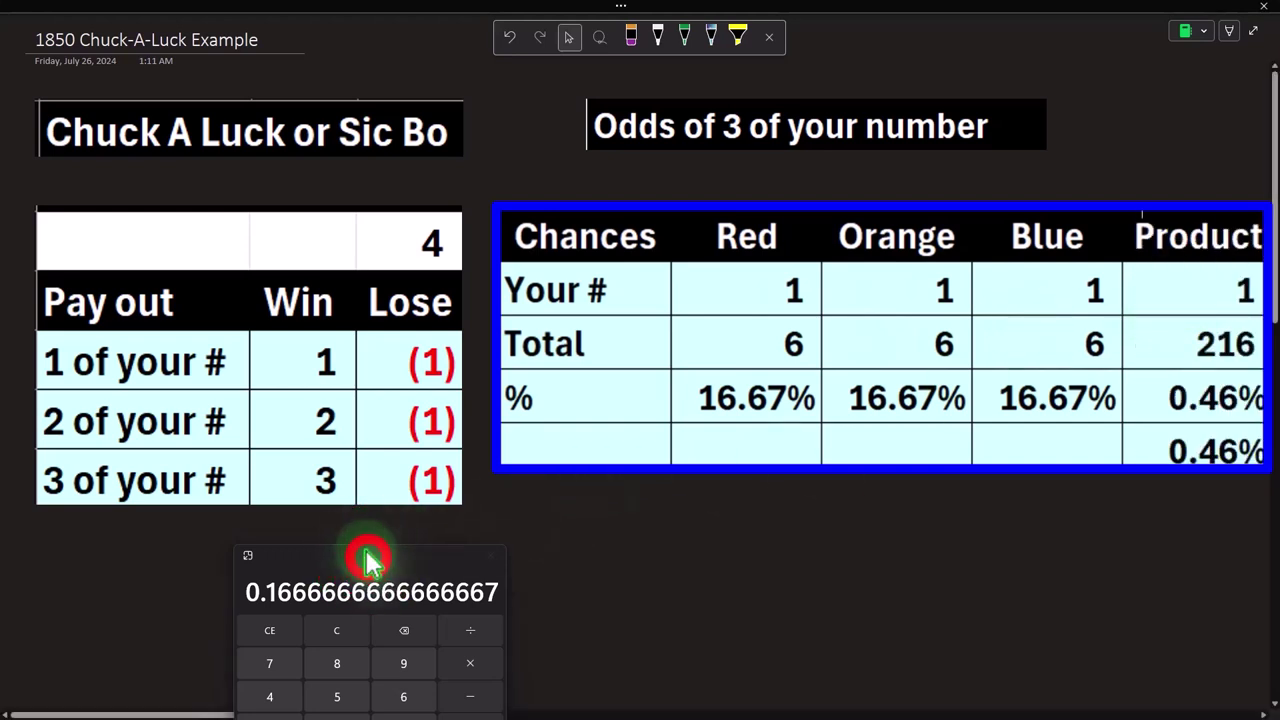
drag(367, 562, 650, 491)
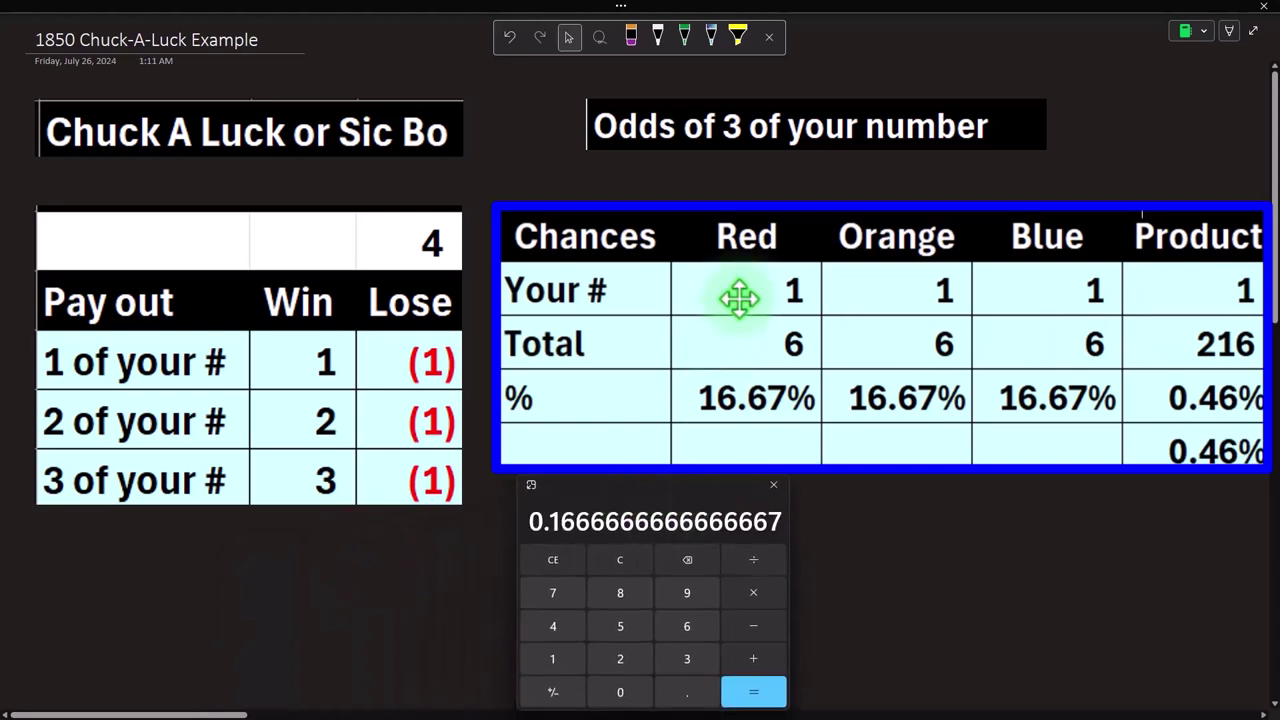
click(634, 560)
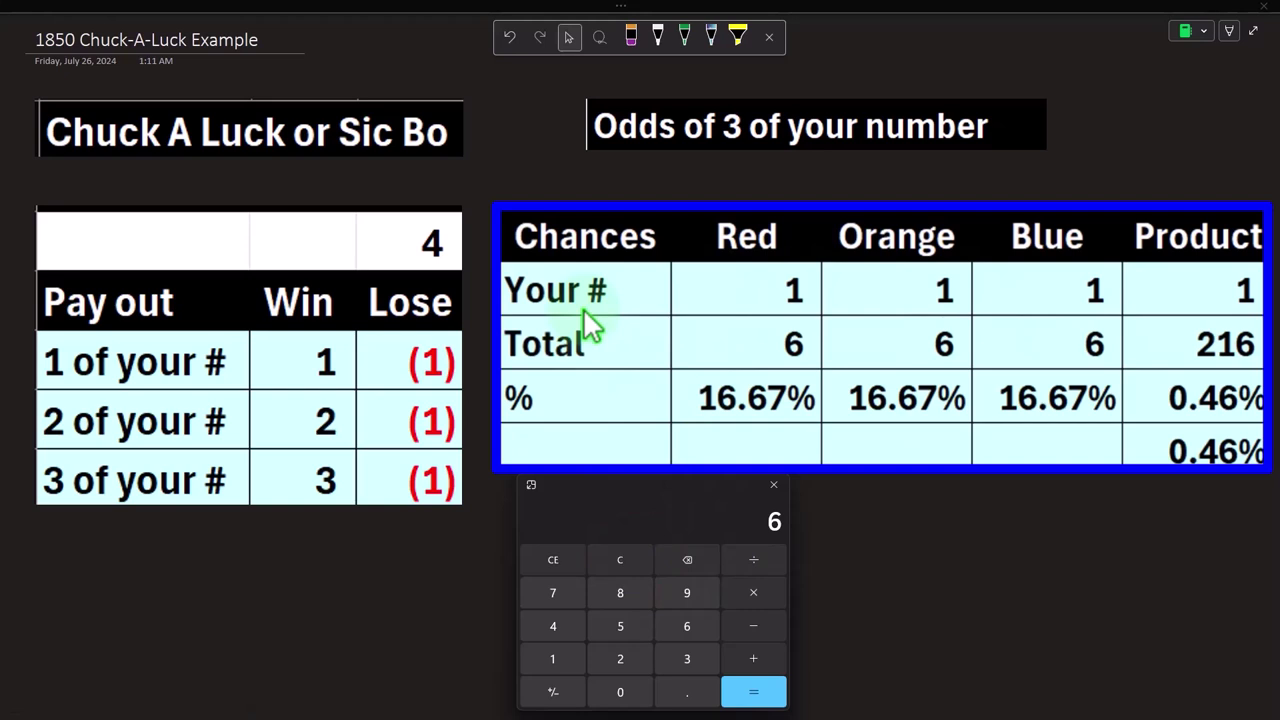
text(6)
key(Return)
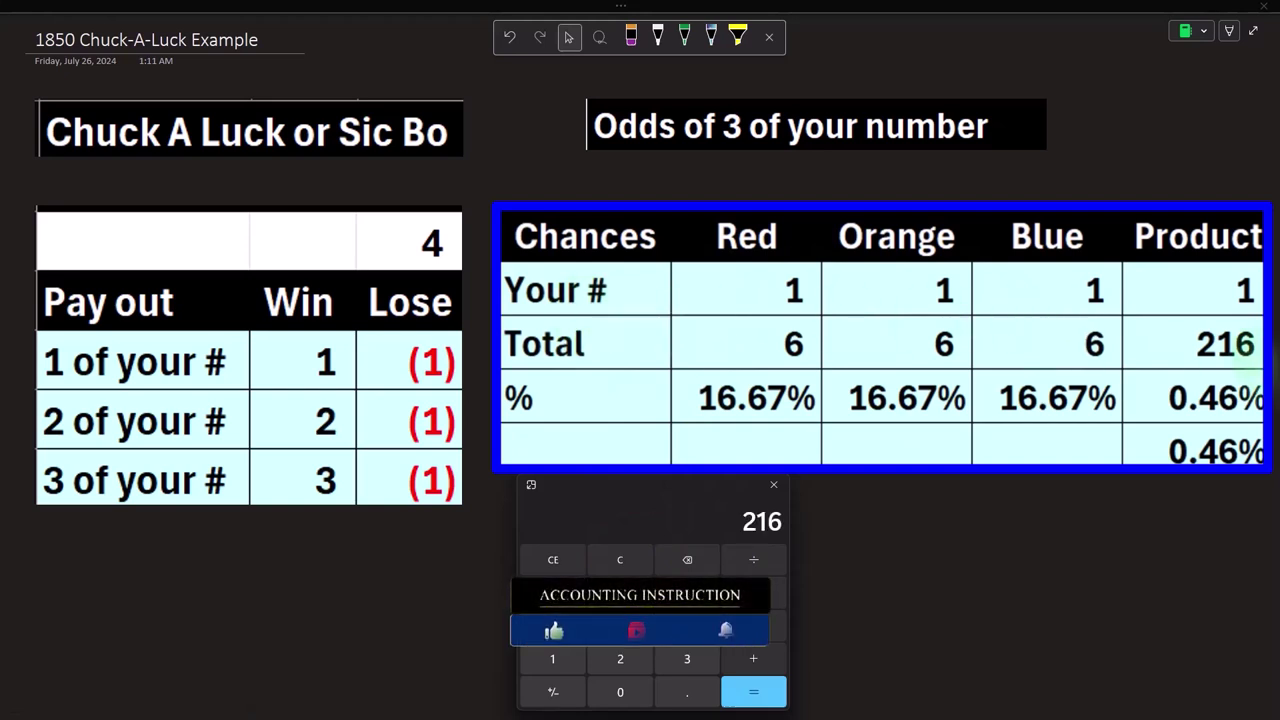
Step: Clear Calculator and divide 1 by 216
click(613, 559)
text(1)
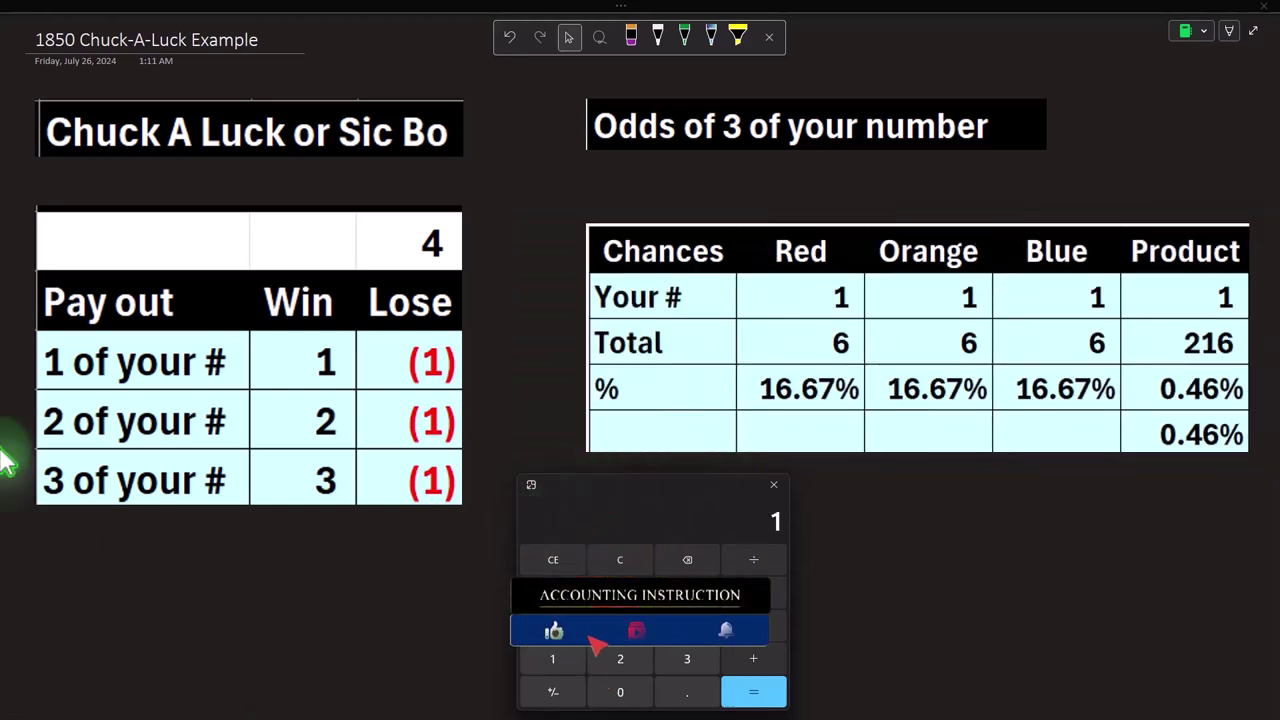
text(/216r)
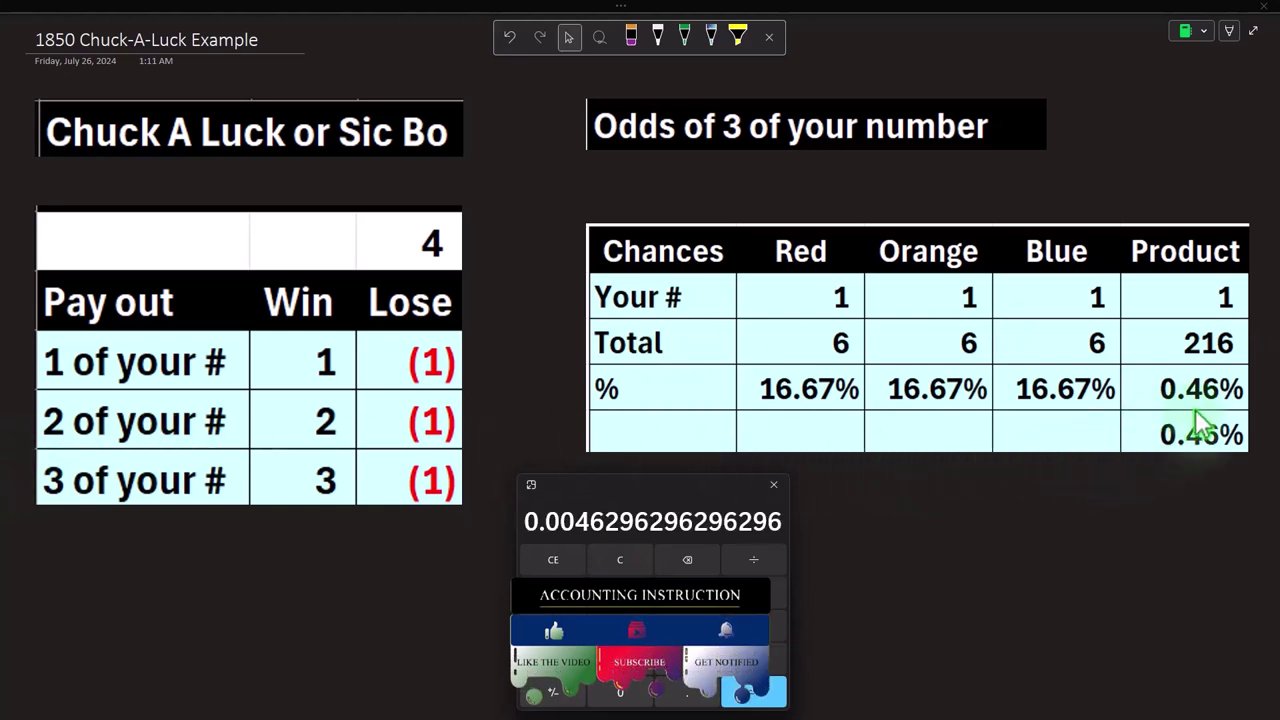
Step: Clear Calculator and multiply the three single-die odds, 0.1667 × 0.1667 × 0.1667
click(620, 559)
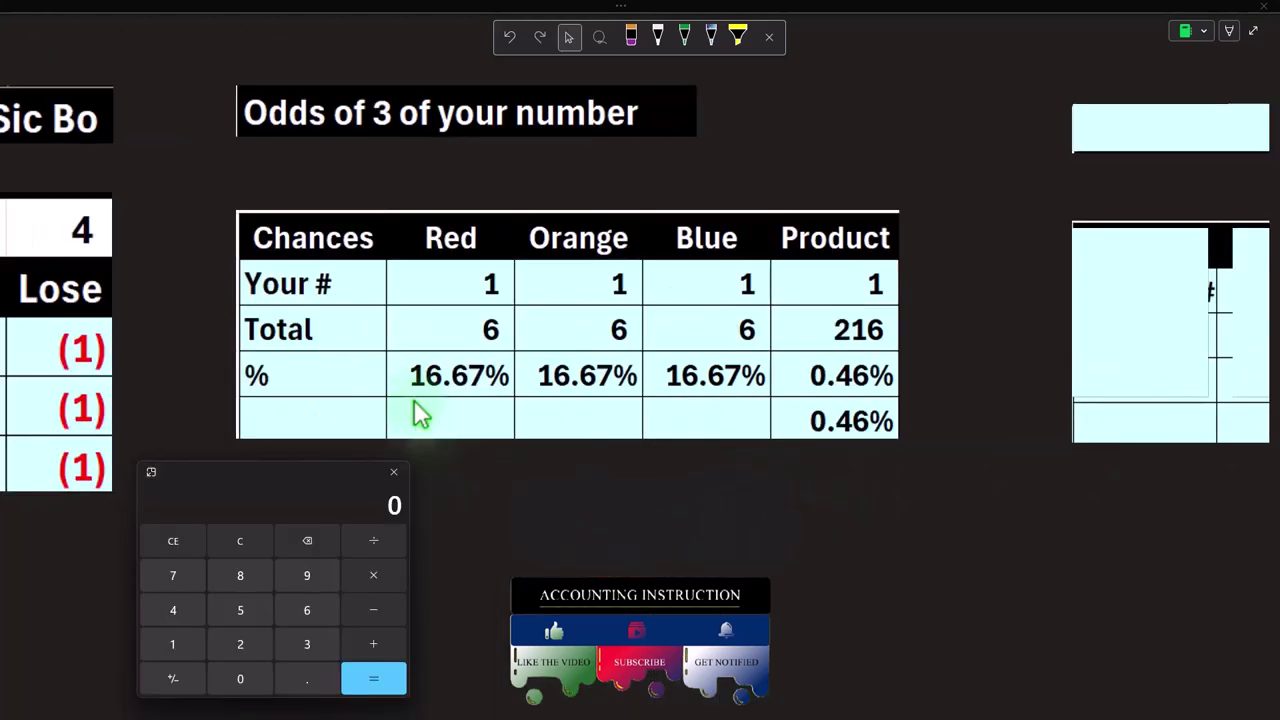
text(.1667)
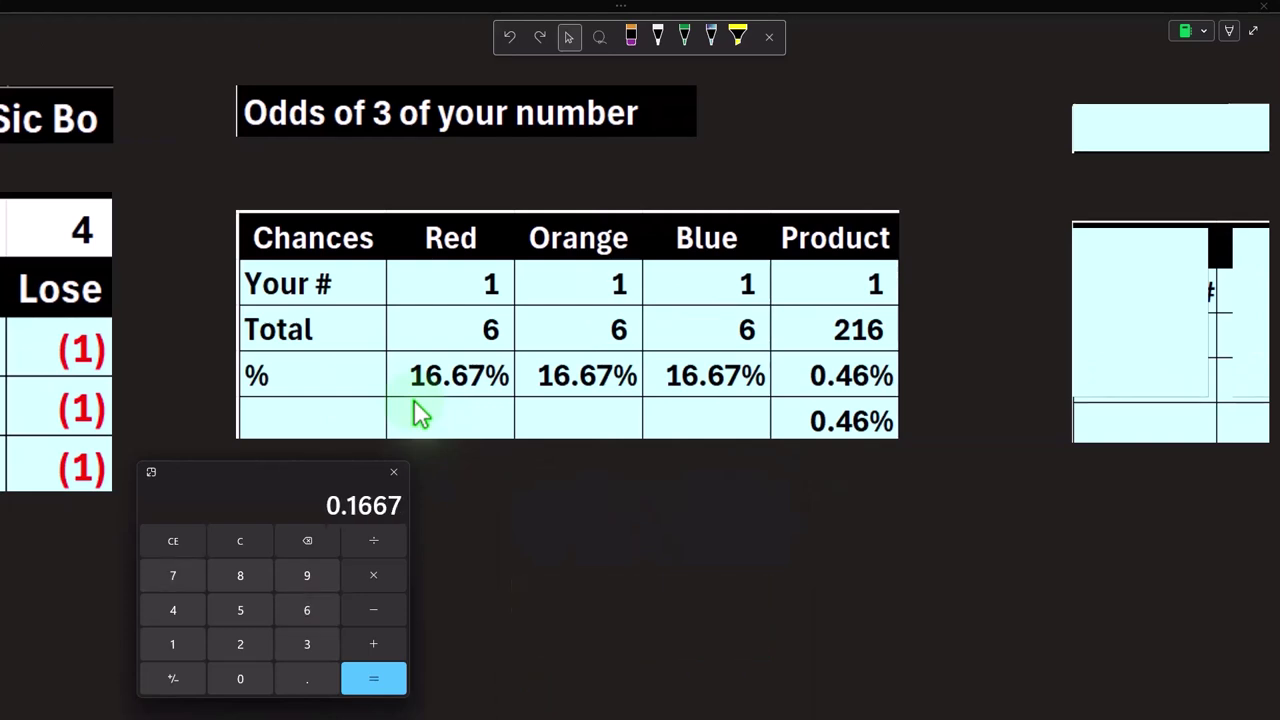
text(*.1667*.1667)
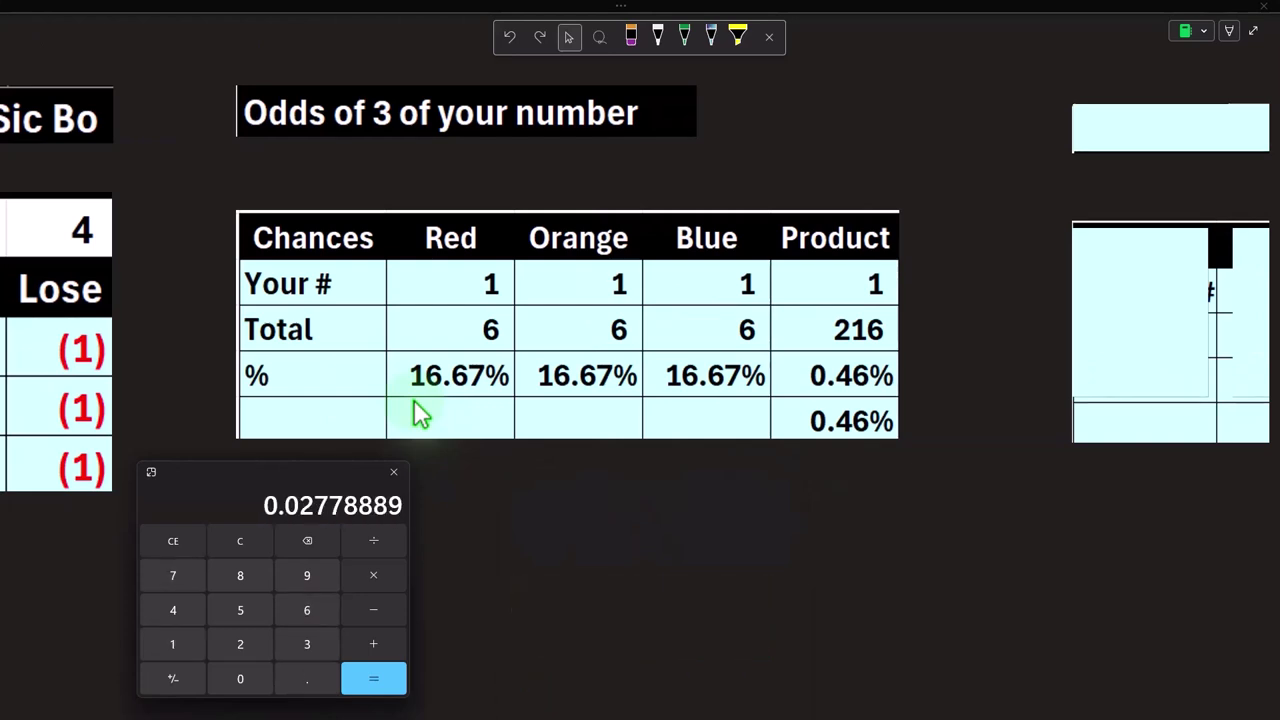
key(Return)
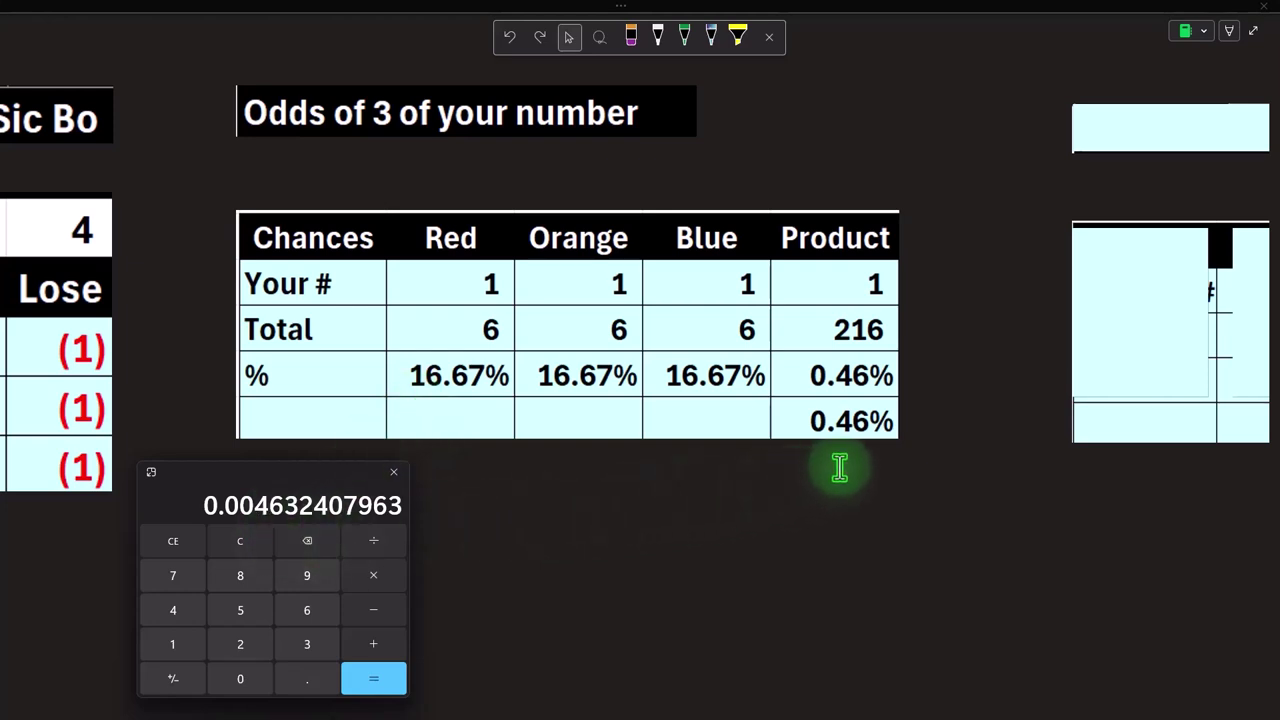
Step: Move Calculator off the page and delete the covers over the "Odd of 0 of Your Number" title and the Chances column
drag(291, 468, 1279, 190)
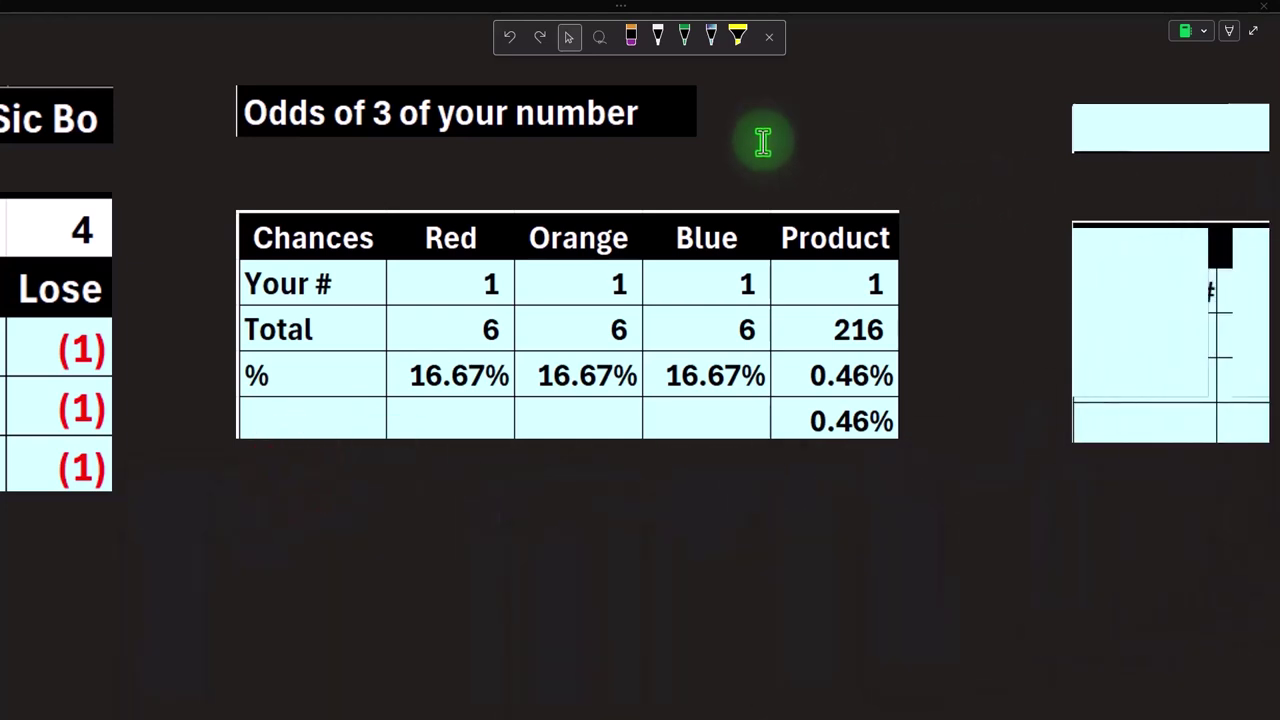
click(555, 493)
click(301, 714)
drag(300, 713, 425, 700)
click(296, 127)
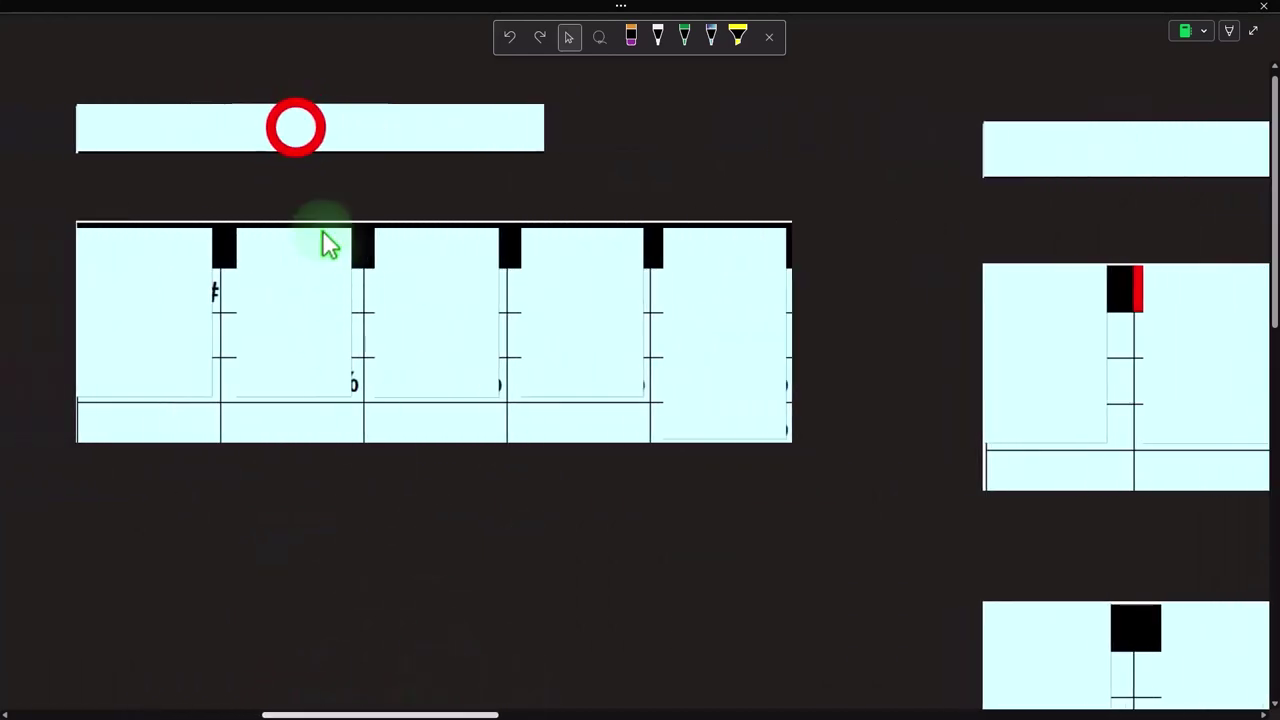
click(294, 122)
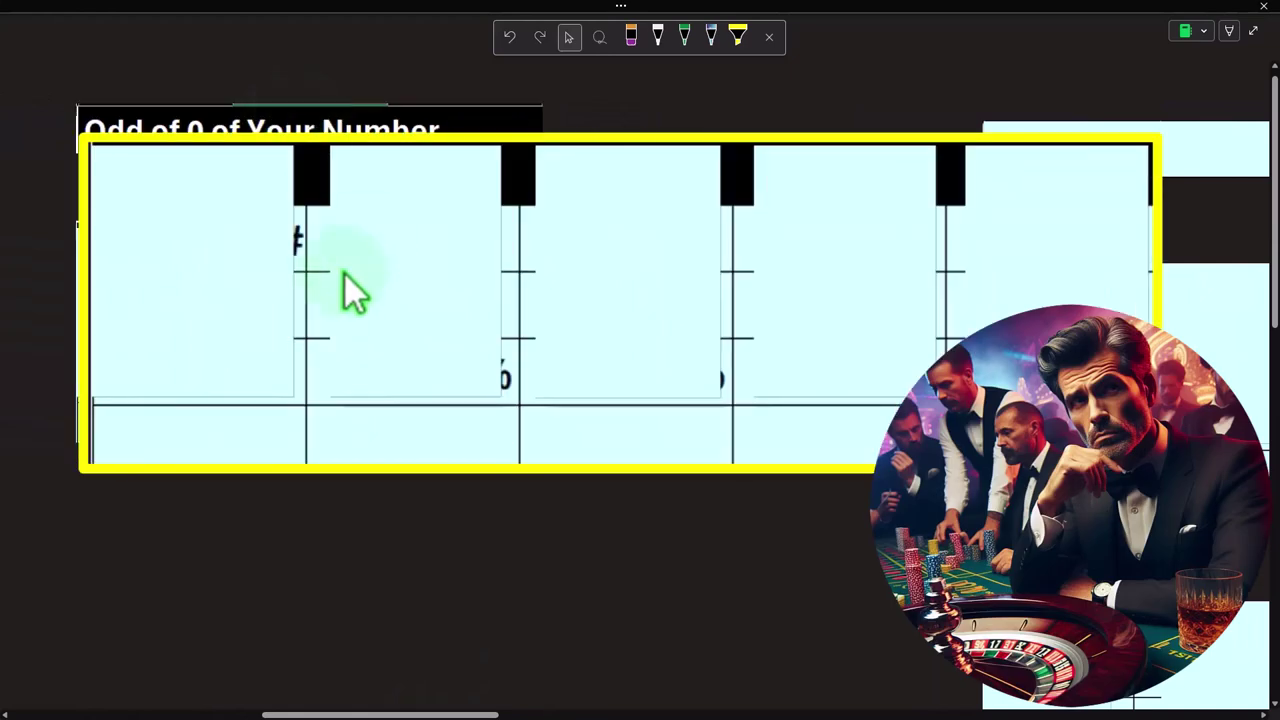
click(187, 300)
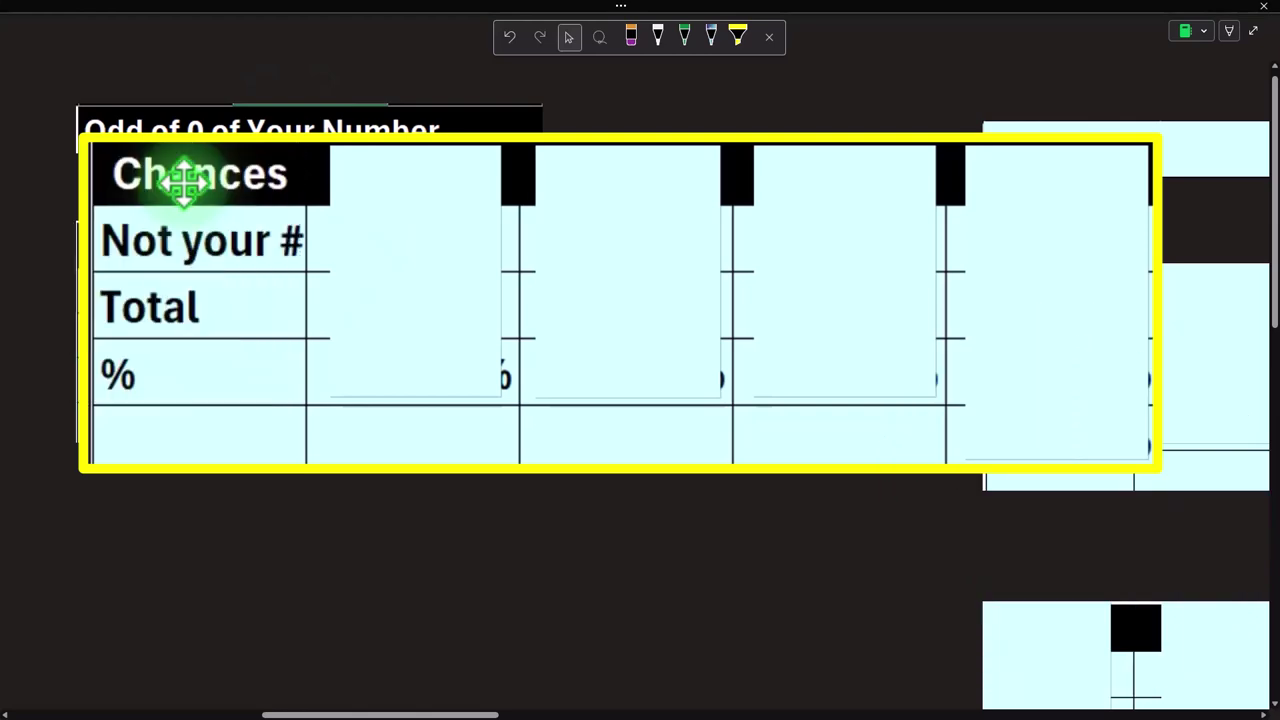
Step: Shrink the covers over the Red, Orange and Blue columns from above to expose only their headers
click(394, 214)
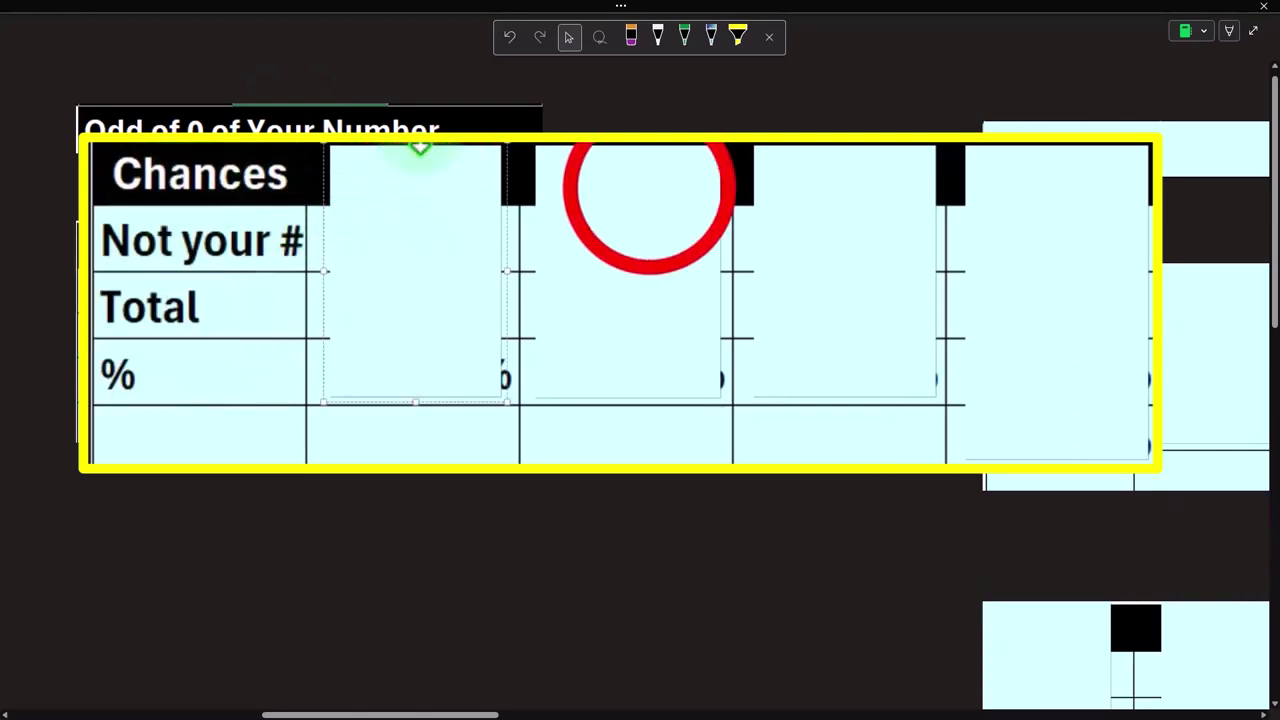
drag(420, 147, 426, 186)
click(650, 192)
drag(626, 158, 626, 213)
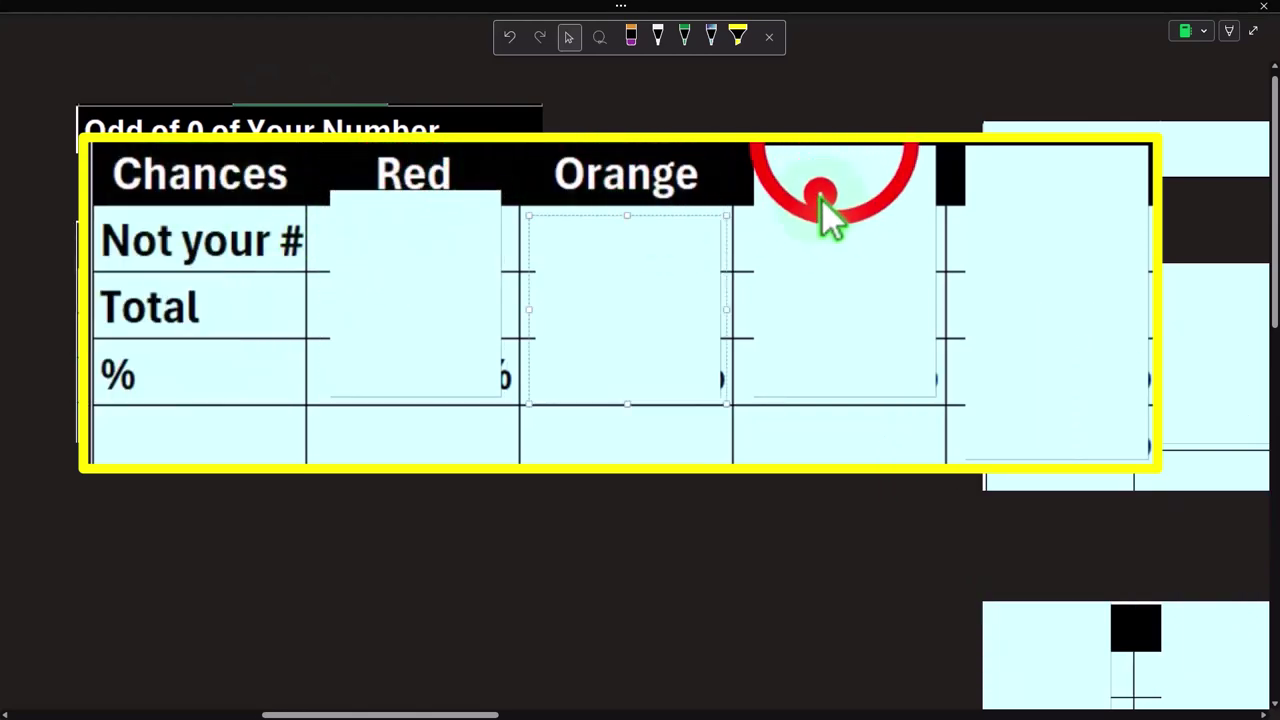
click(822, 196)
drag(836, 159, 830, 191)
Step: Shrink the Red column's cover to expose its "Not your #" value, and delete the cover completely
click(337, 254)
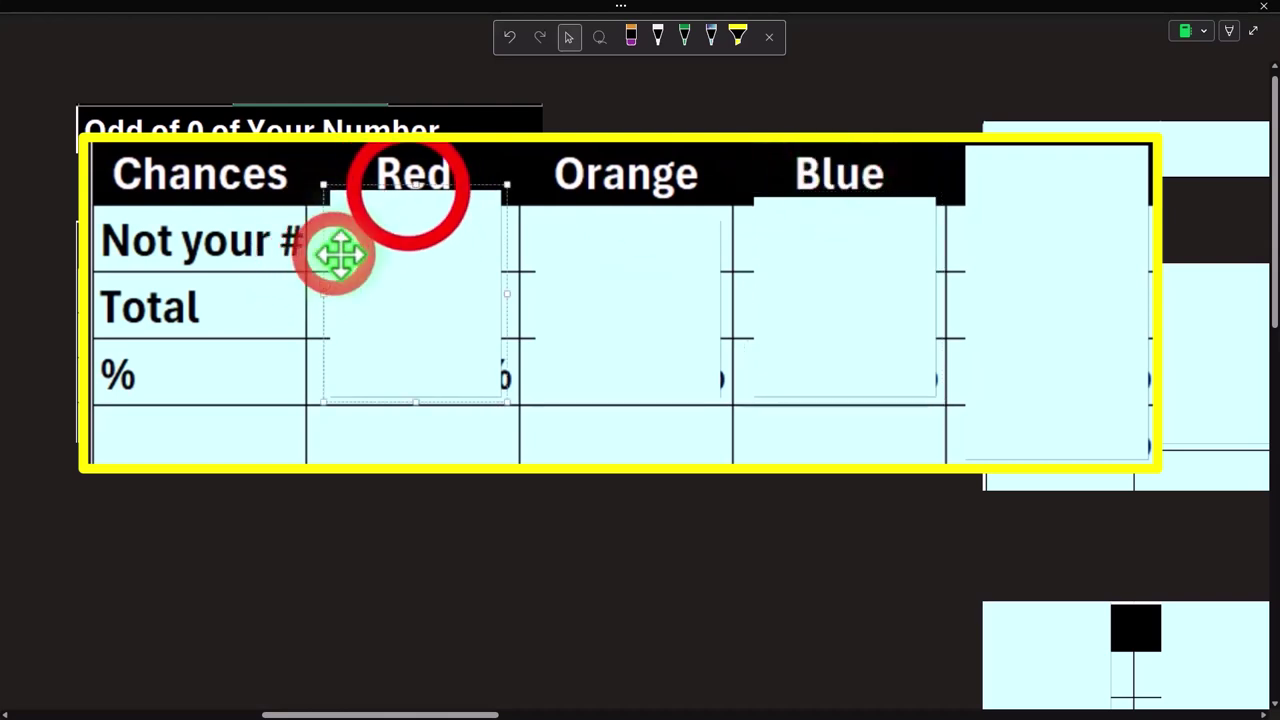
drag(408, 191, 418, 270)
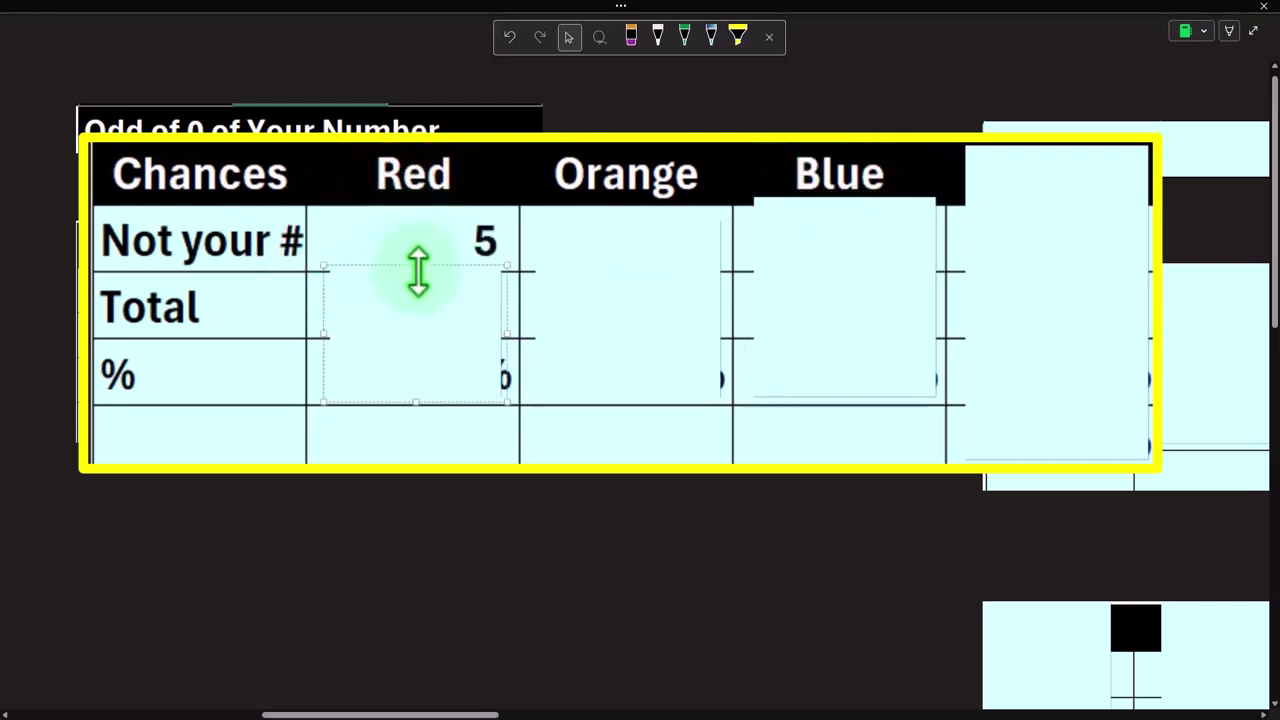
click(443, 333)
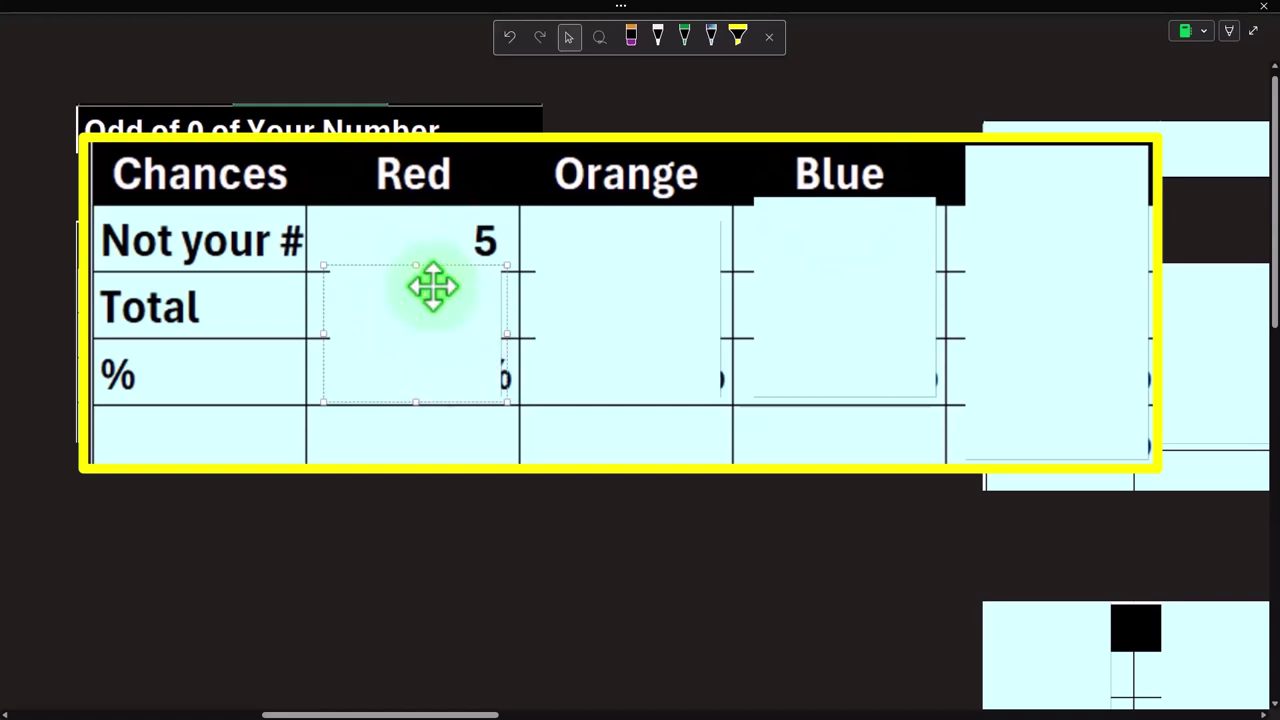
key(Delete)
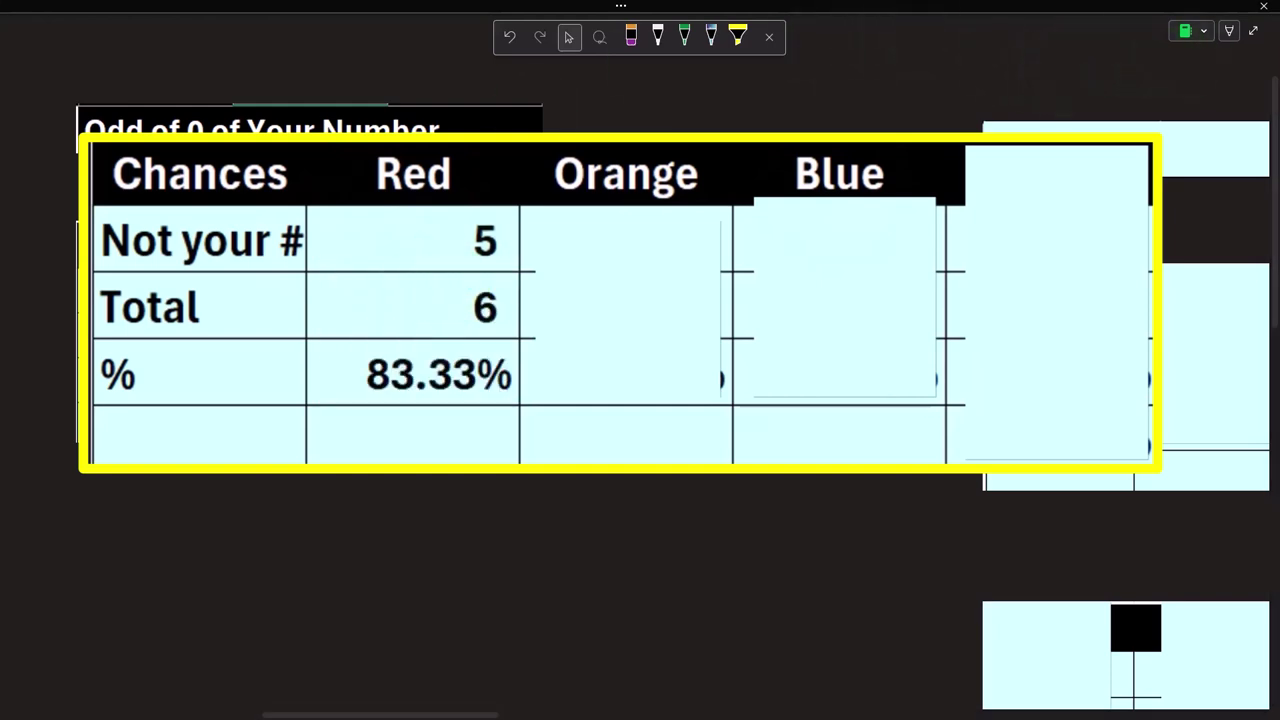
Step: Bring Calculator below the odds table, clear it and divide 5 by 6
drag(1275, 200, 190, 484)
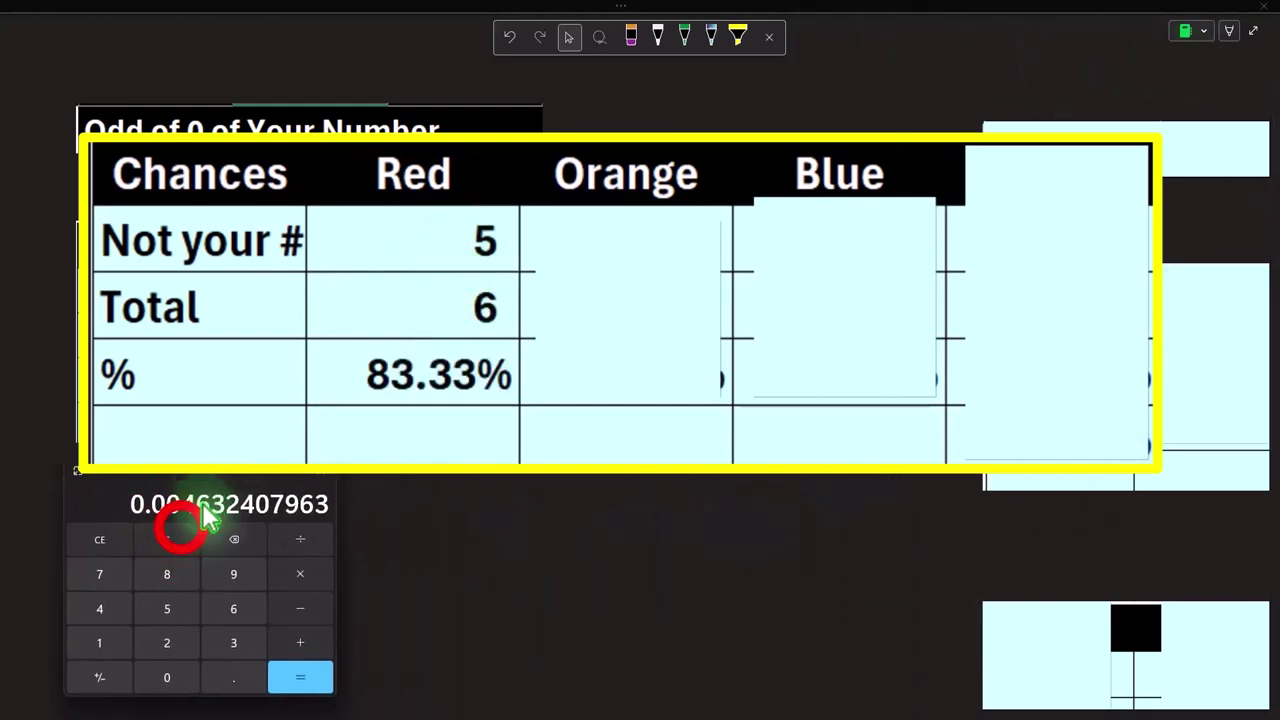
click(178, 530)
text(5/6)
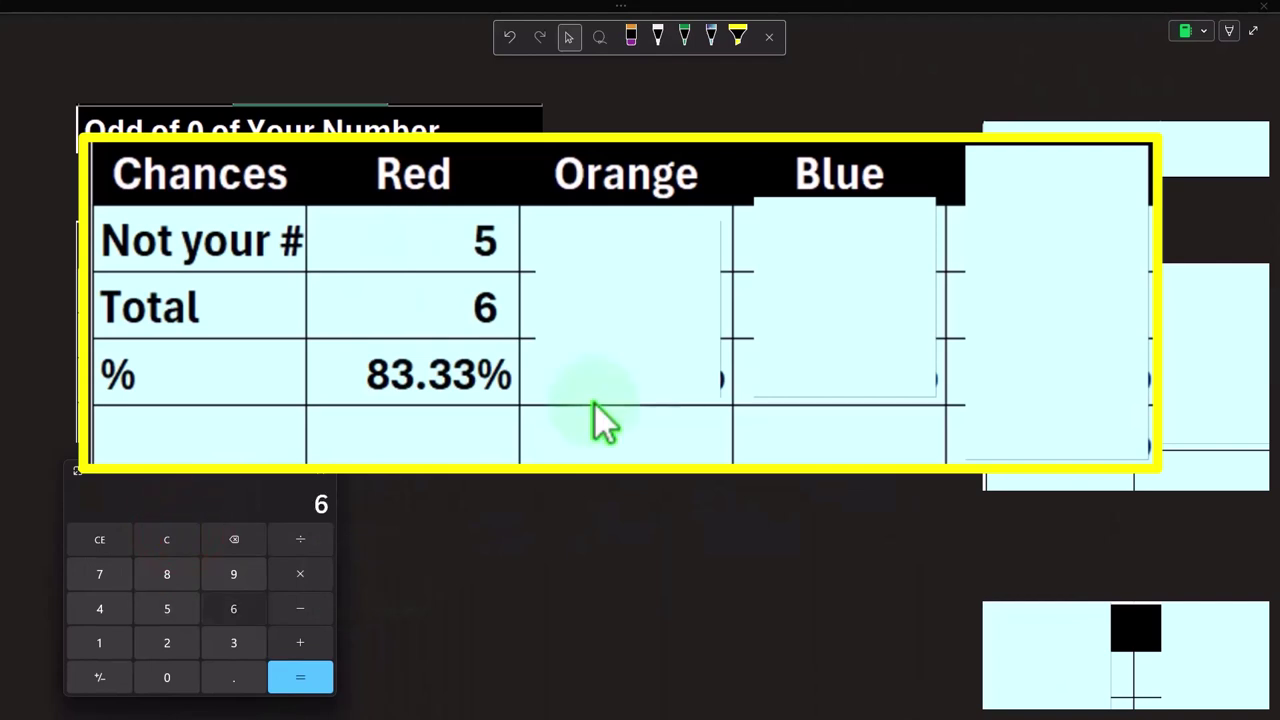
key(Return)
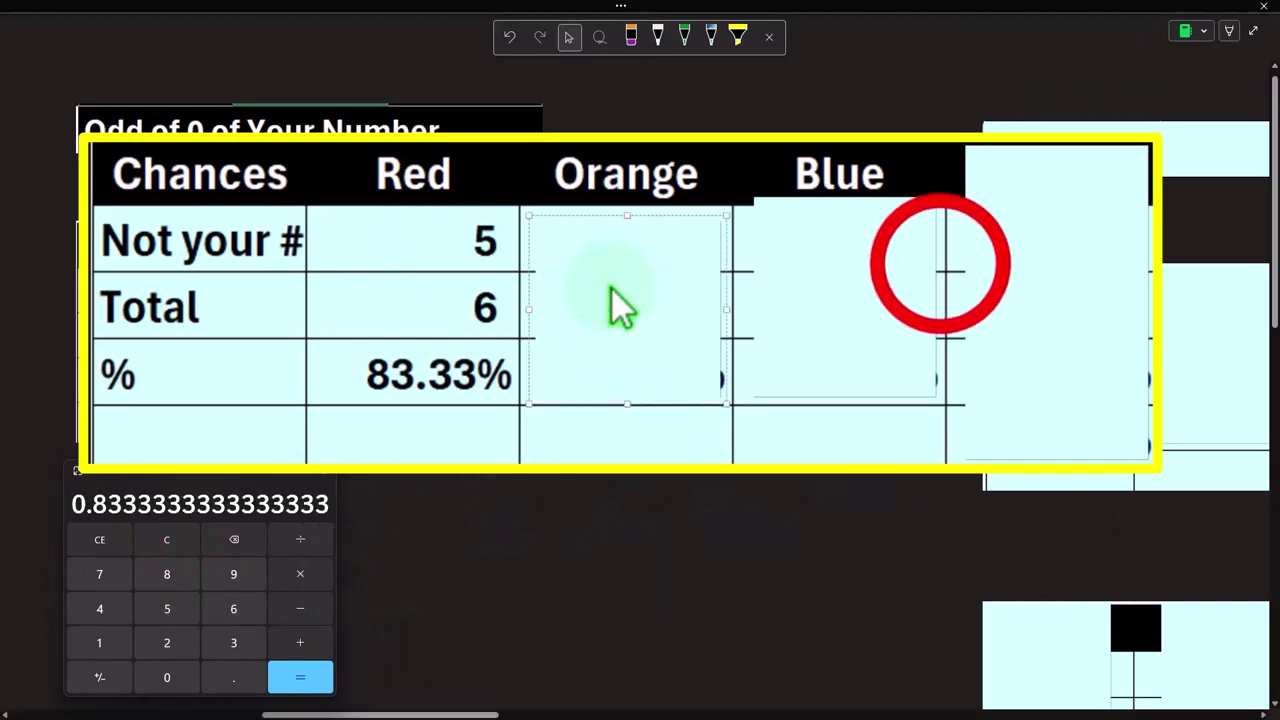
Step: Delete the covers over the Orange and Blue columns and shrink the Product cover to expose its header and first two values
click(940, 264)
key(Delete)
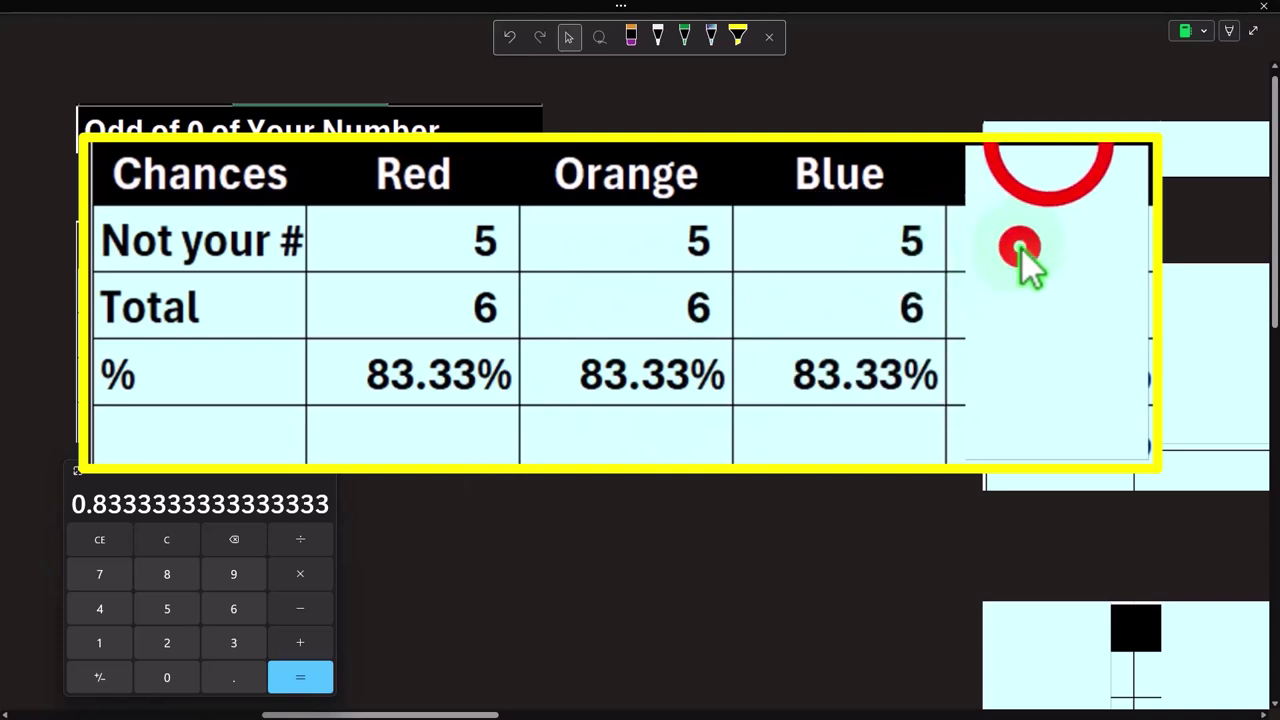
click(1020, 248)
drag(1048, 155, 1031, 343)
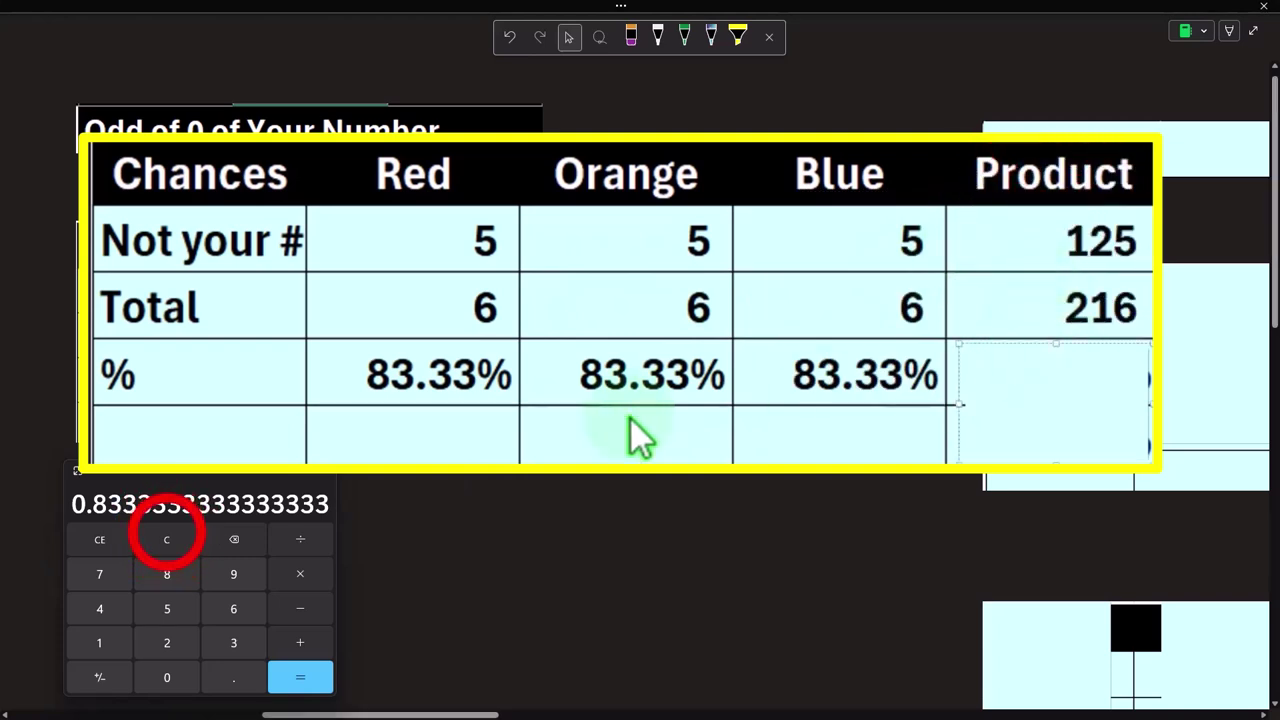
Step: Clear Calculator and multiply 5 × 5 × 5, clearing it again to multiply the three dice totals of 6
click(167, 540)
key(5)
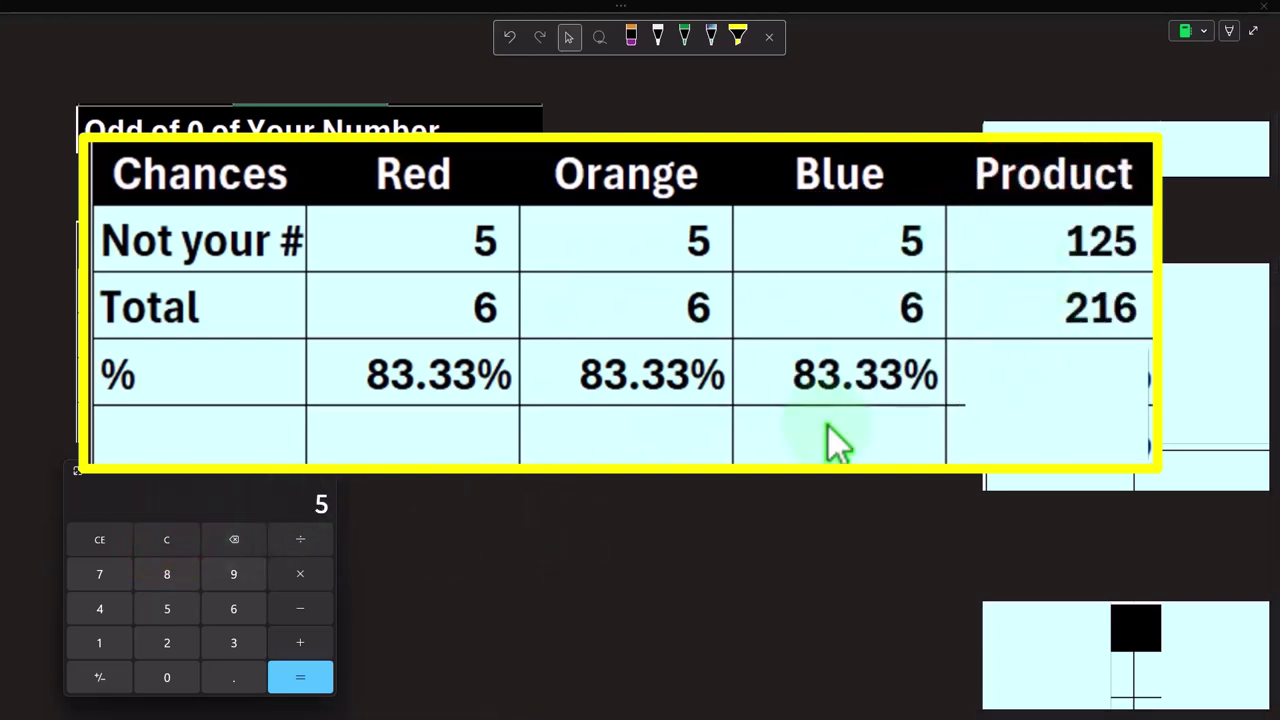
key(Return)
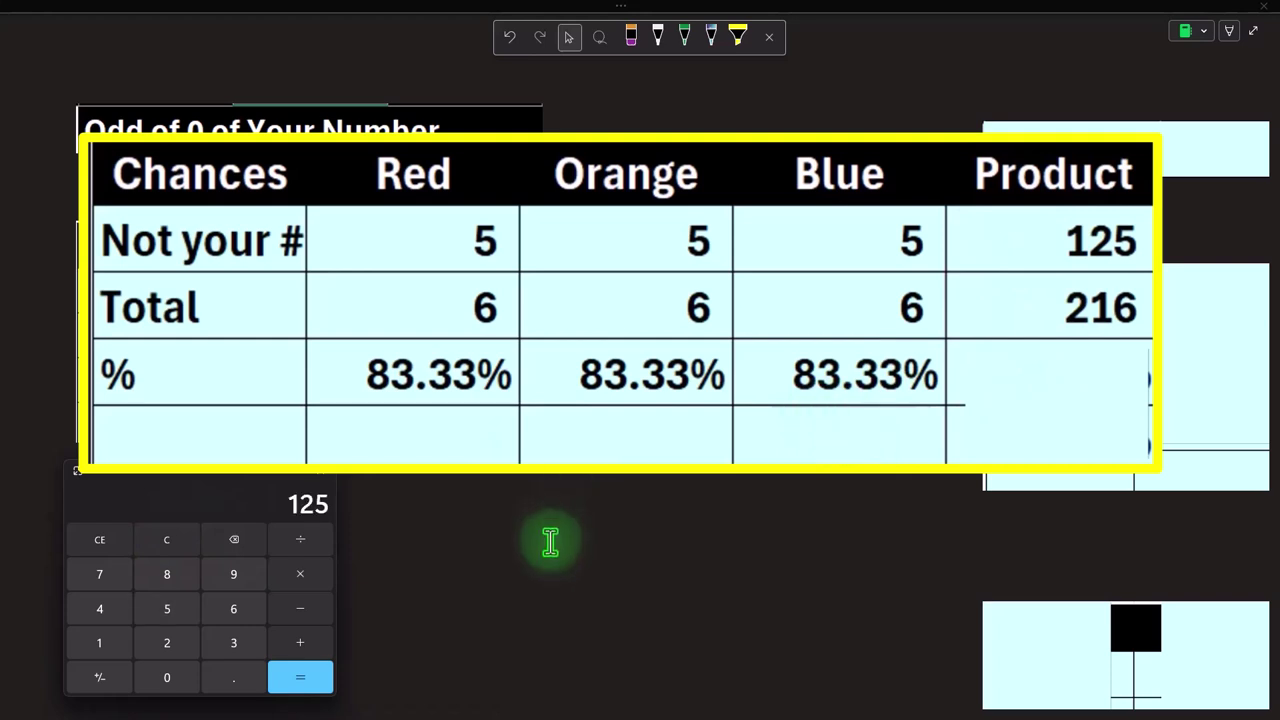
click(174, 540)
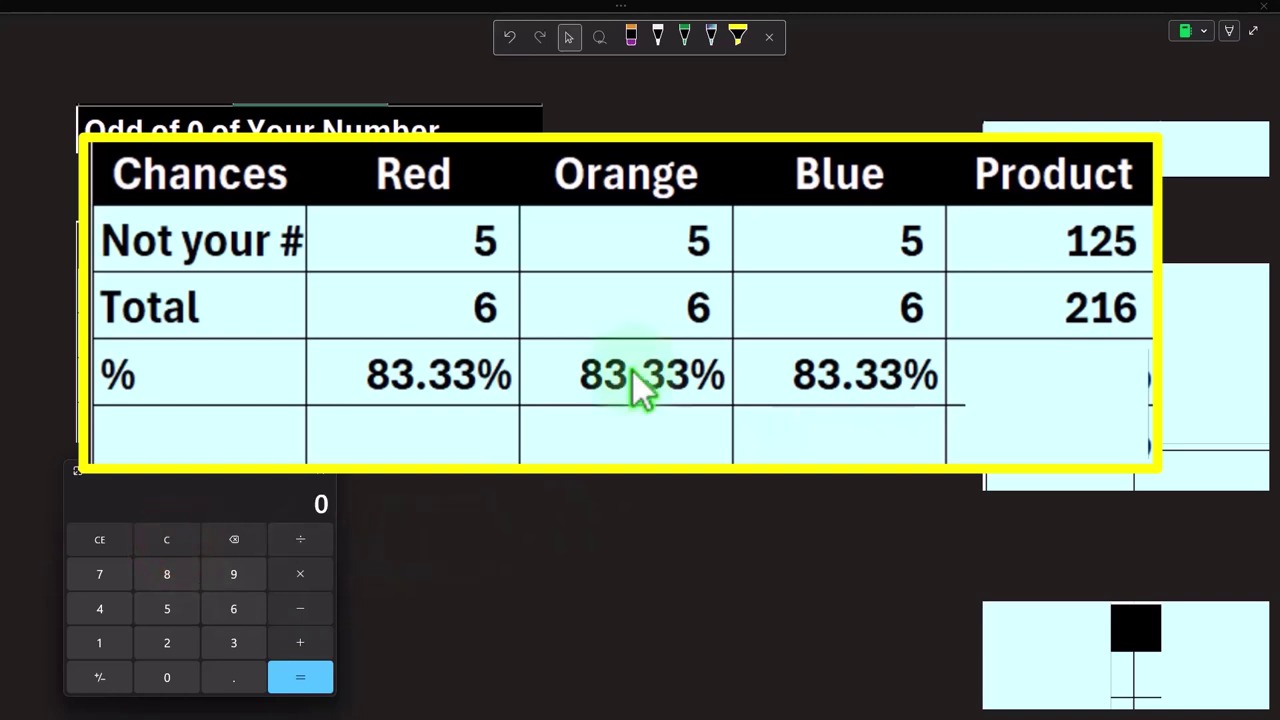
text(6*6)
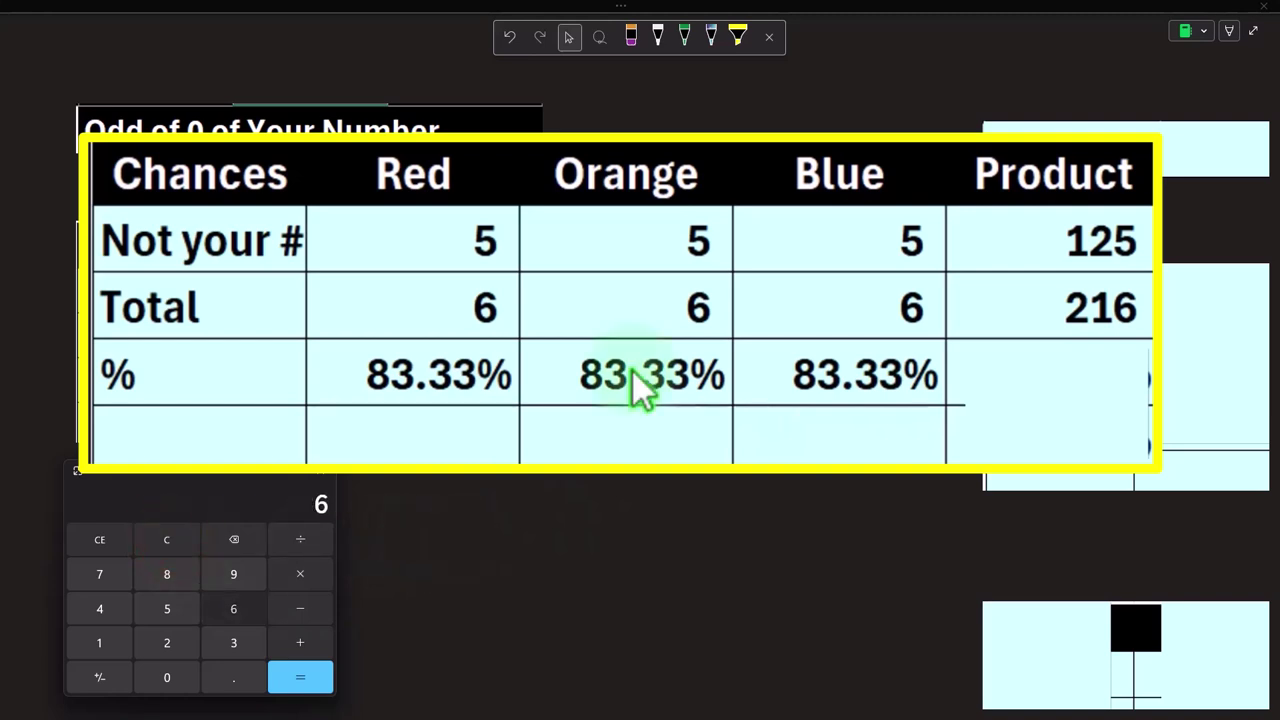
key(Return)
Step: Clear Calculator, divide 125 by 216, and delete the remaining cover over the Product column's percentages
click(175, 531)
click(174, 540)
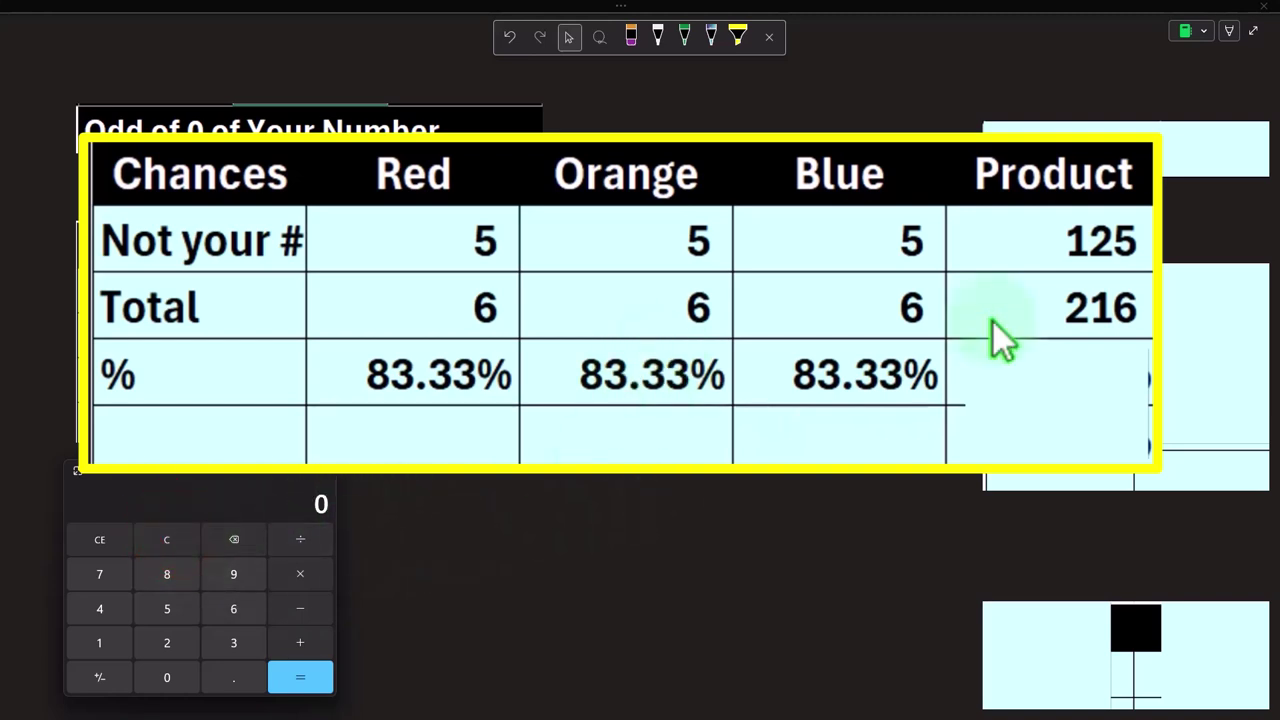
text(125/216)
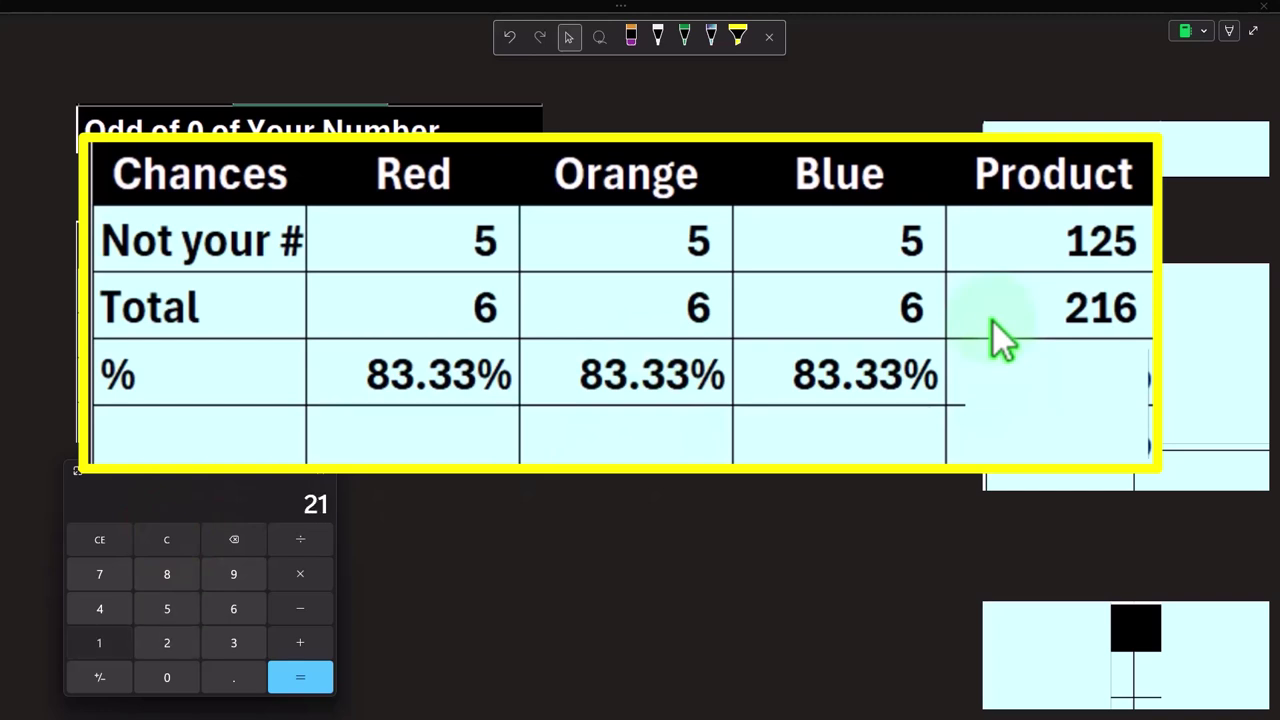
key(Return)
click(991, 423)
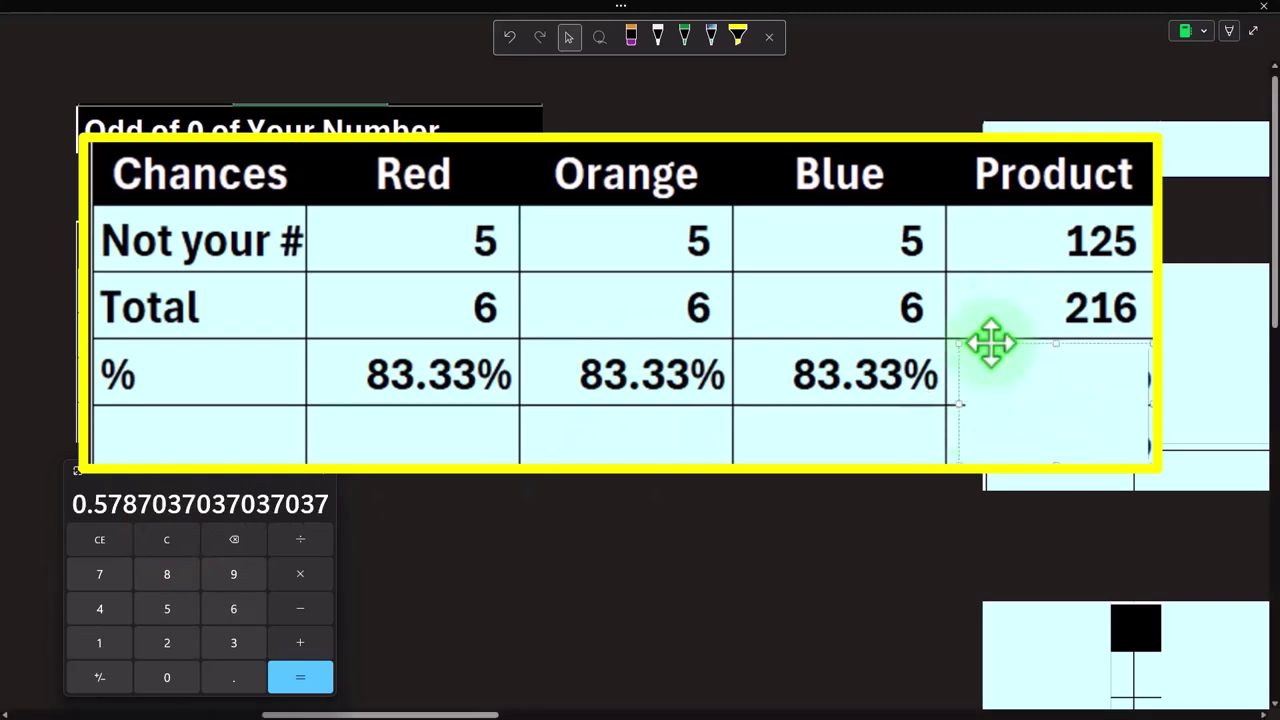
key(Delete)
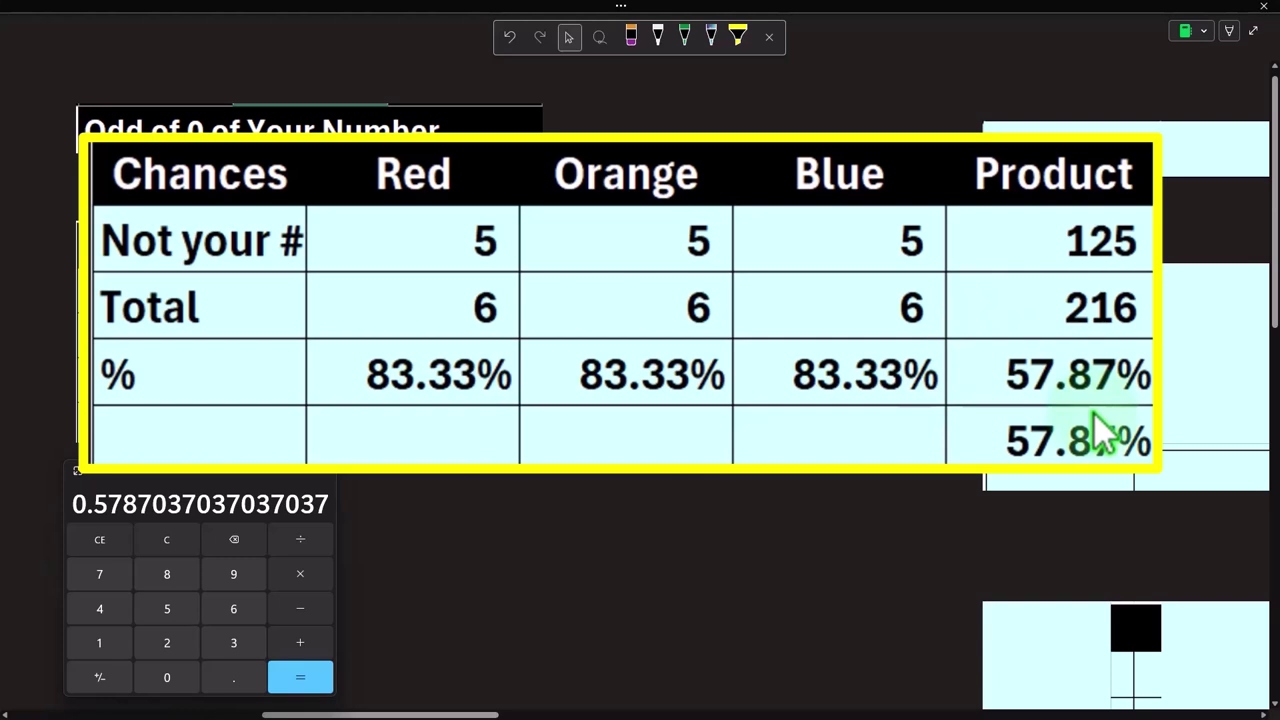
Step: Clear Calculator, multiply 0.8333 × 0.8333 × 0.8333, and move Calculator slightly up over the table's lower edge
click(188, 545)
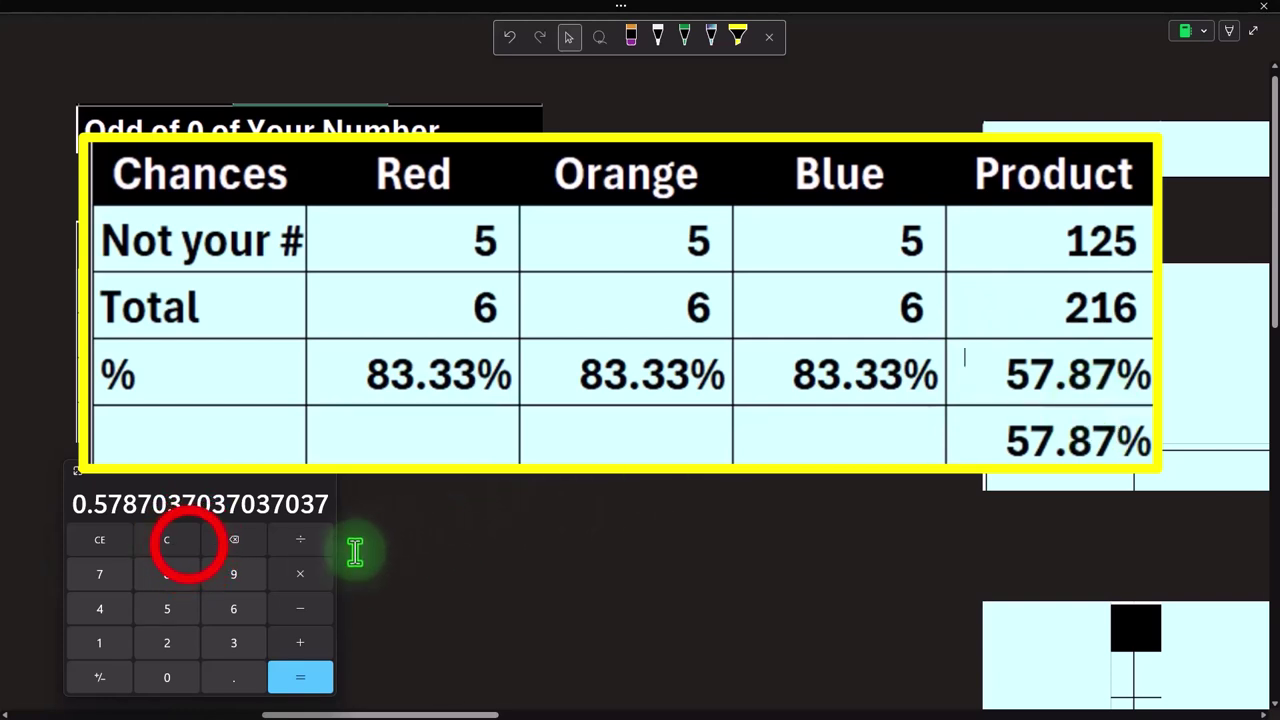
click(182, 545)
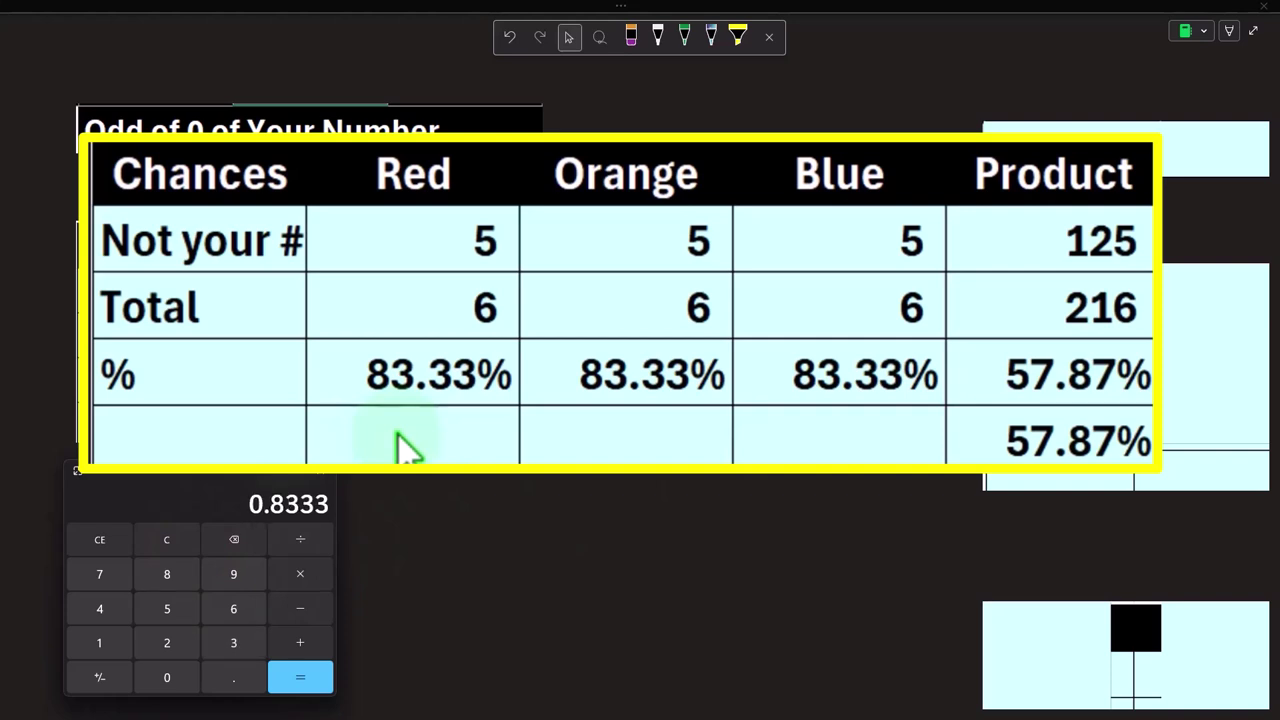
text(.833)
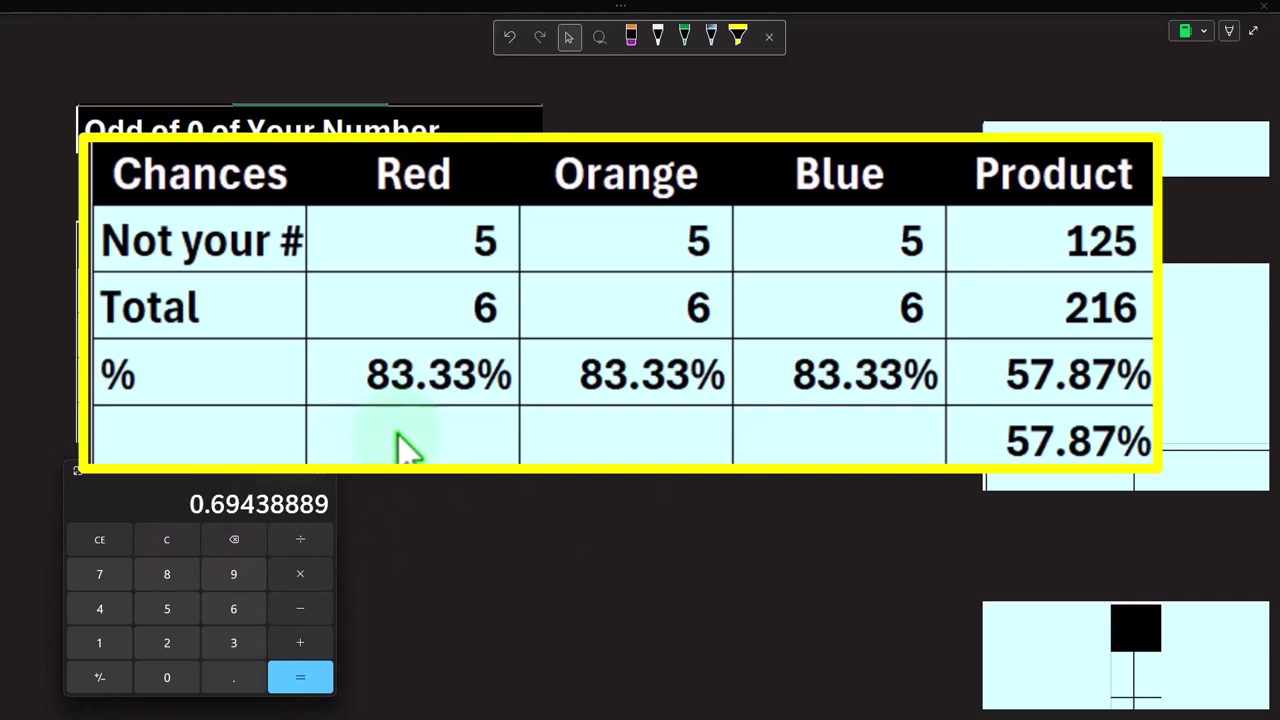
text(.8333)
key(Return)
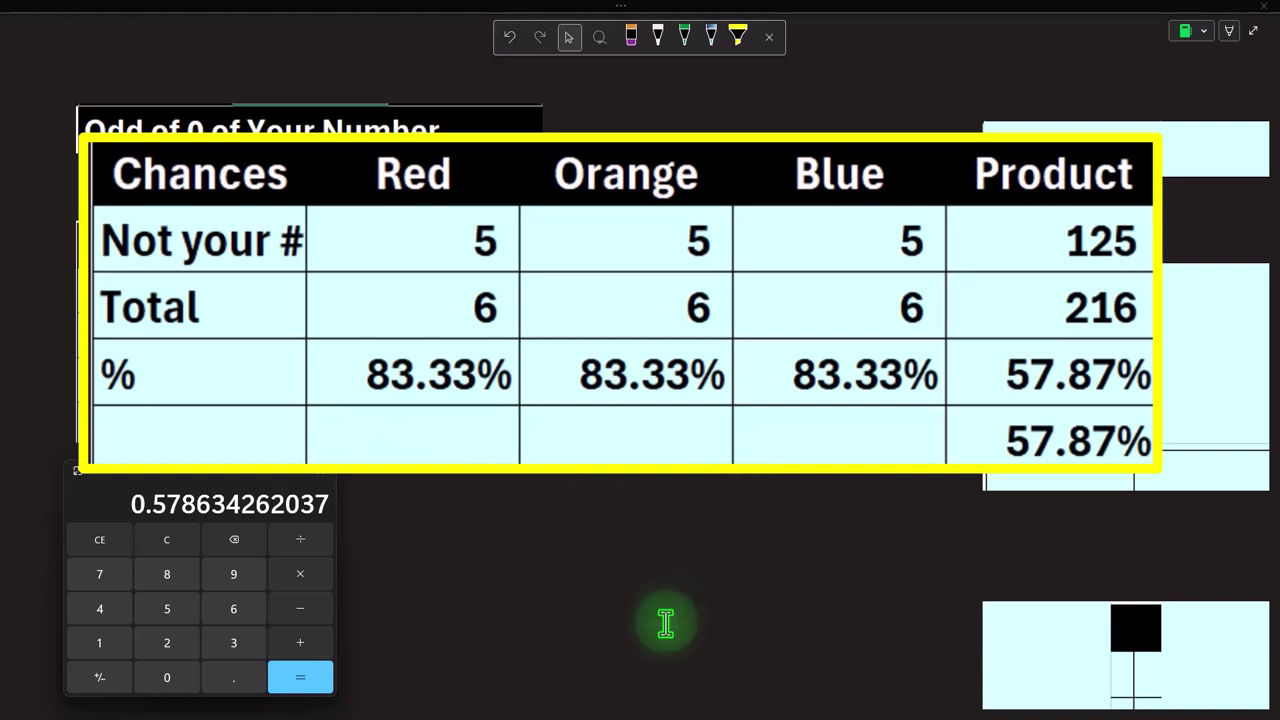
mouse_move(229, 486)
mouse_down()
mouse_move(235, 466)
mouse_move(241, 475)
mouse_up()
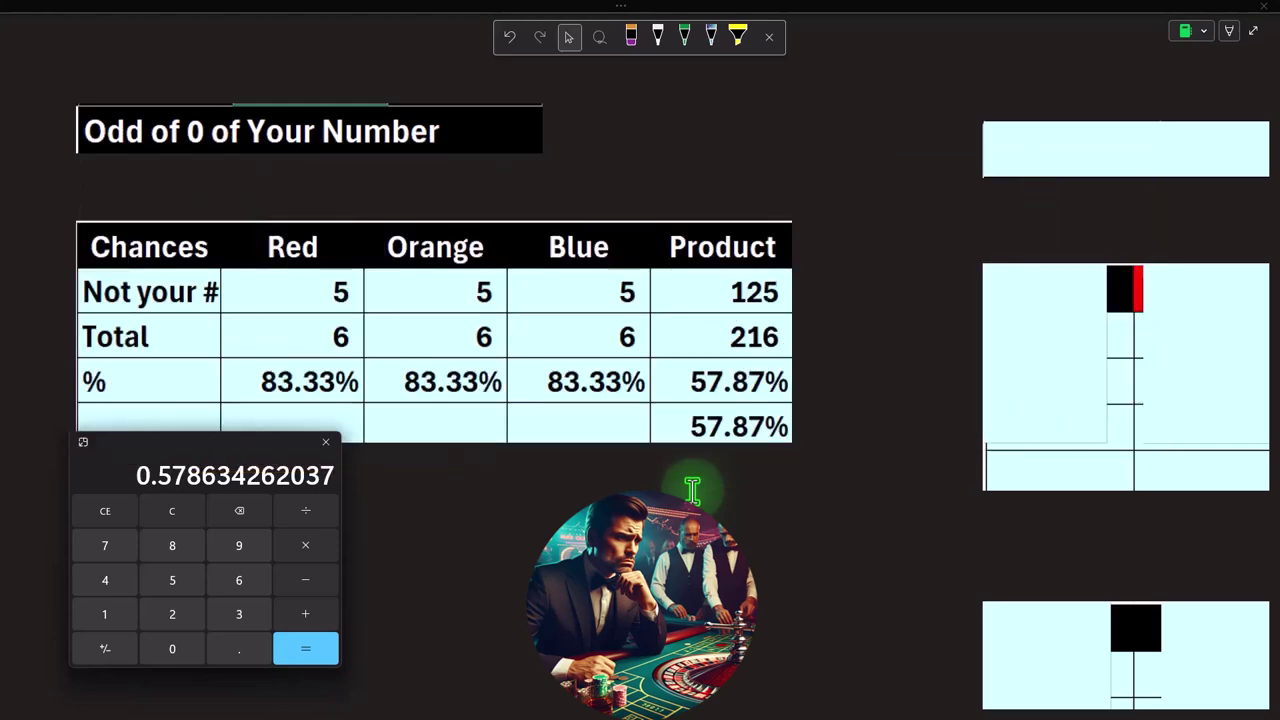
click(692, 492)
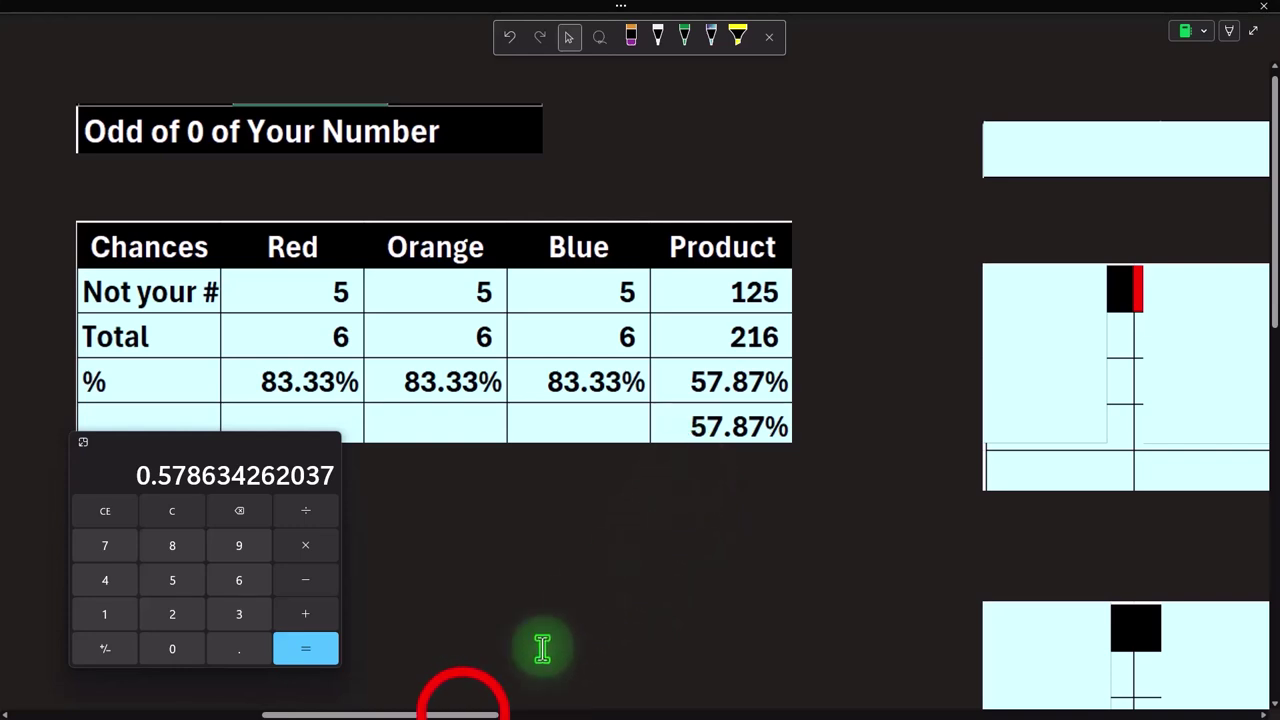
Step: Bring the payout table back into view and move Calculator beside it so its rows can be read
click(463, 714)
drag(461, 713, 175, 712)
drag(155, 440, 602, 457)
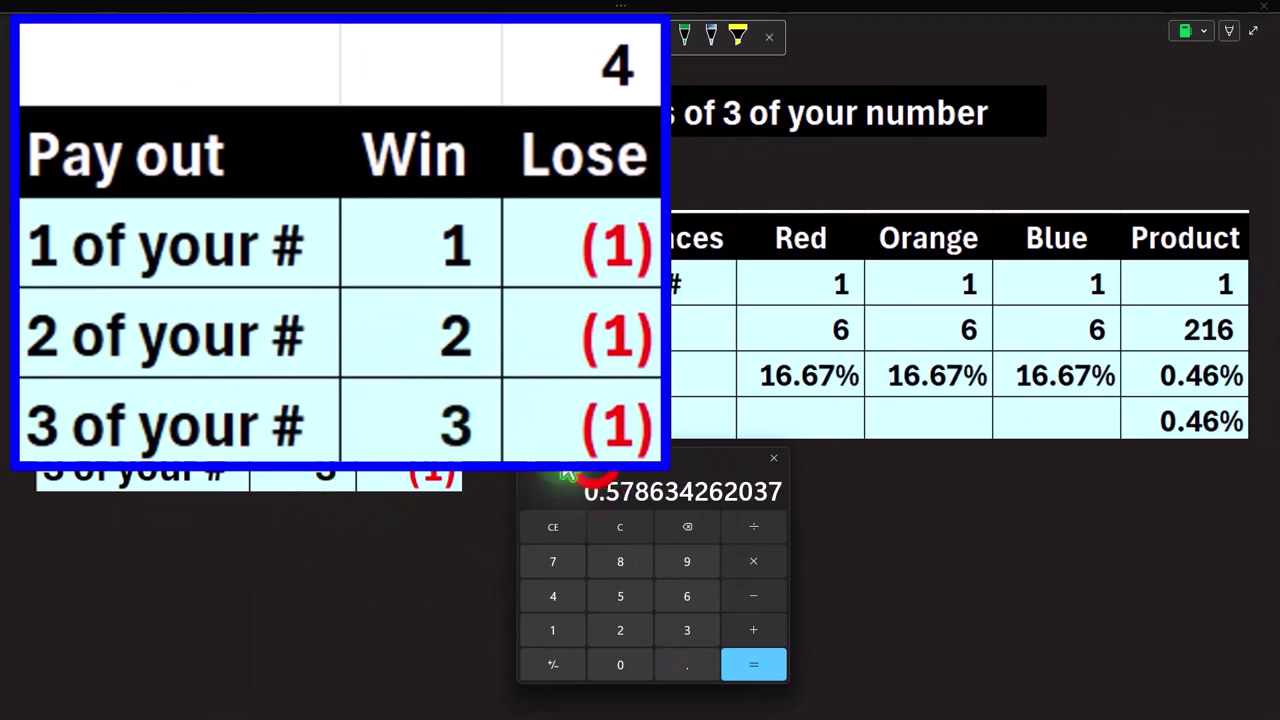
drag(593, 466, 550, 344)
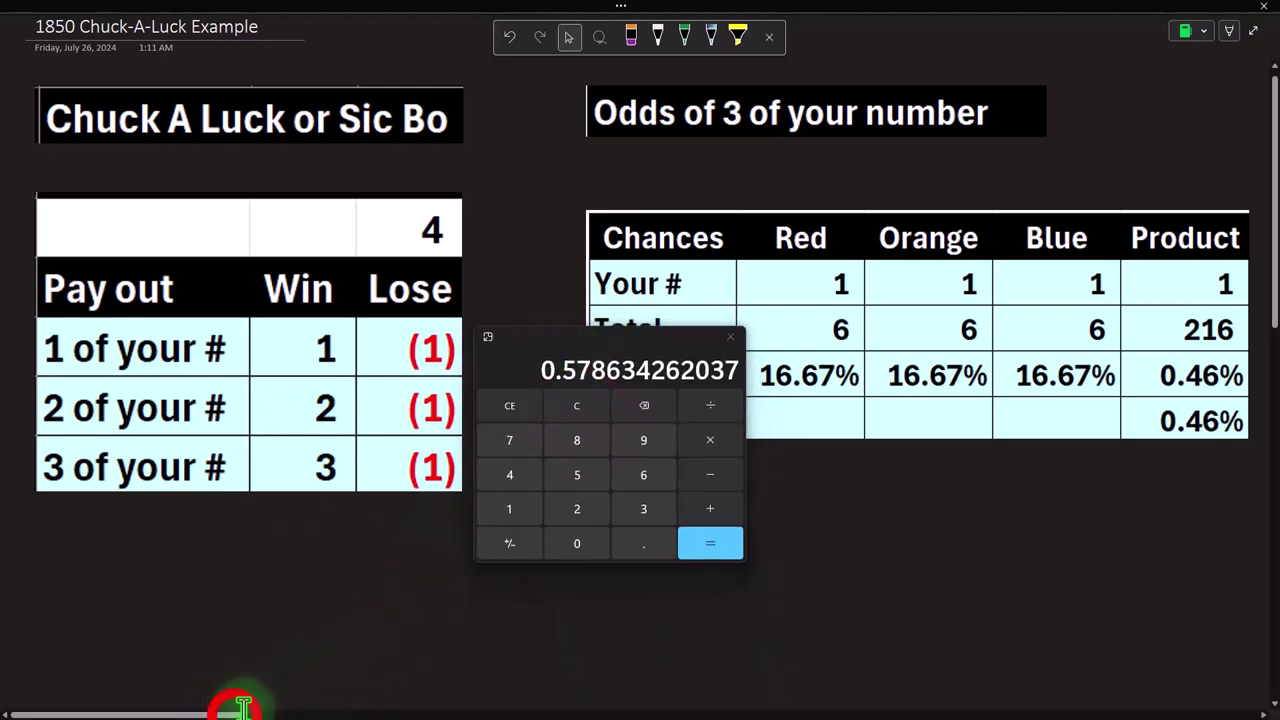
Step: Go to the covered tables beyond the zero-odds table, move Calculator below the first one, and delete the cover over its title
drag(234, 712, 654, 632)
drag(617, 354, 190, 505)
click(361, 137)
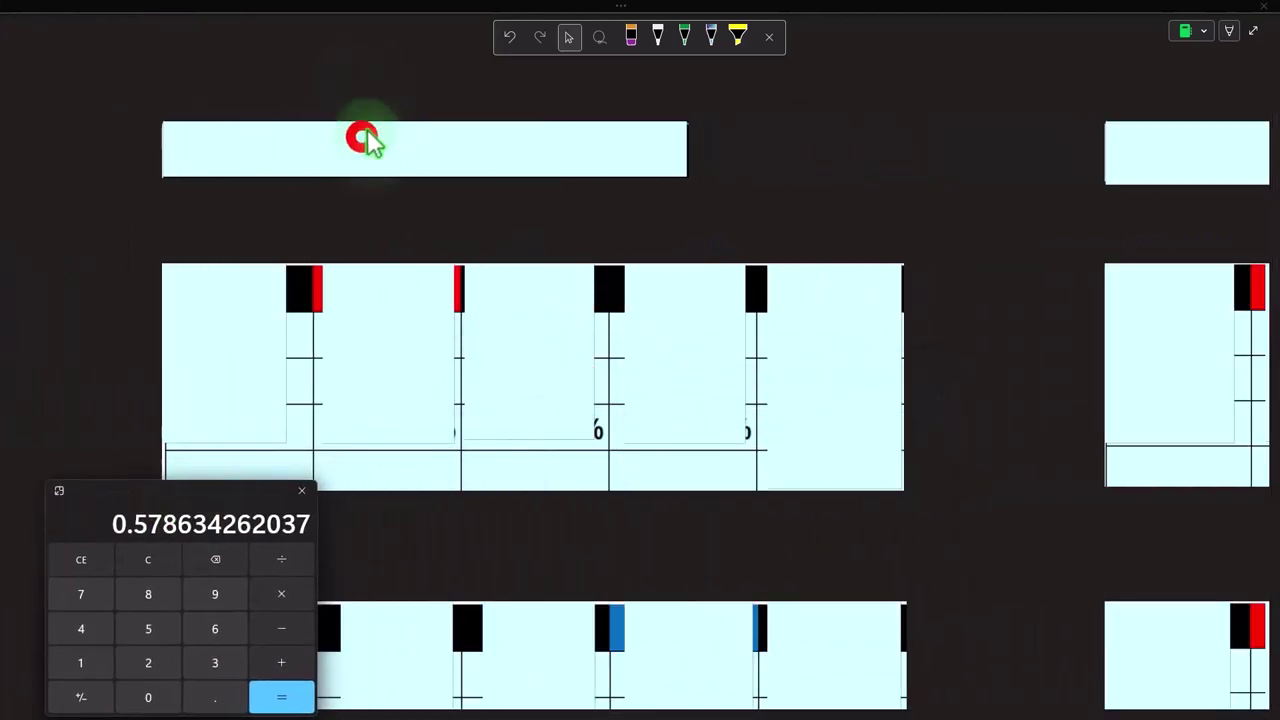
key(Delete)
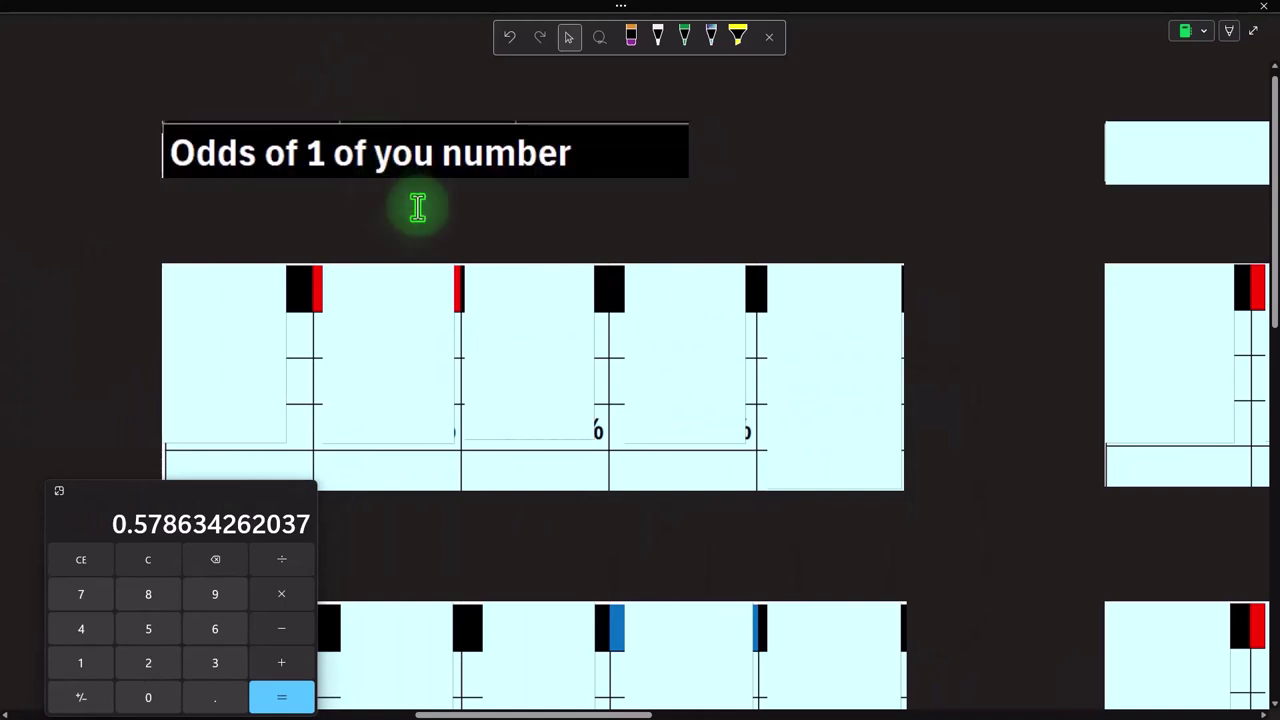
Step: Delete the cover over the first table's row labels and shrink the Red, Orange and Blue covers to expose only their headers
scroll(461, 254, down, 1)
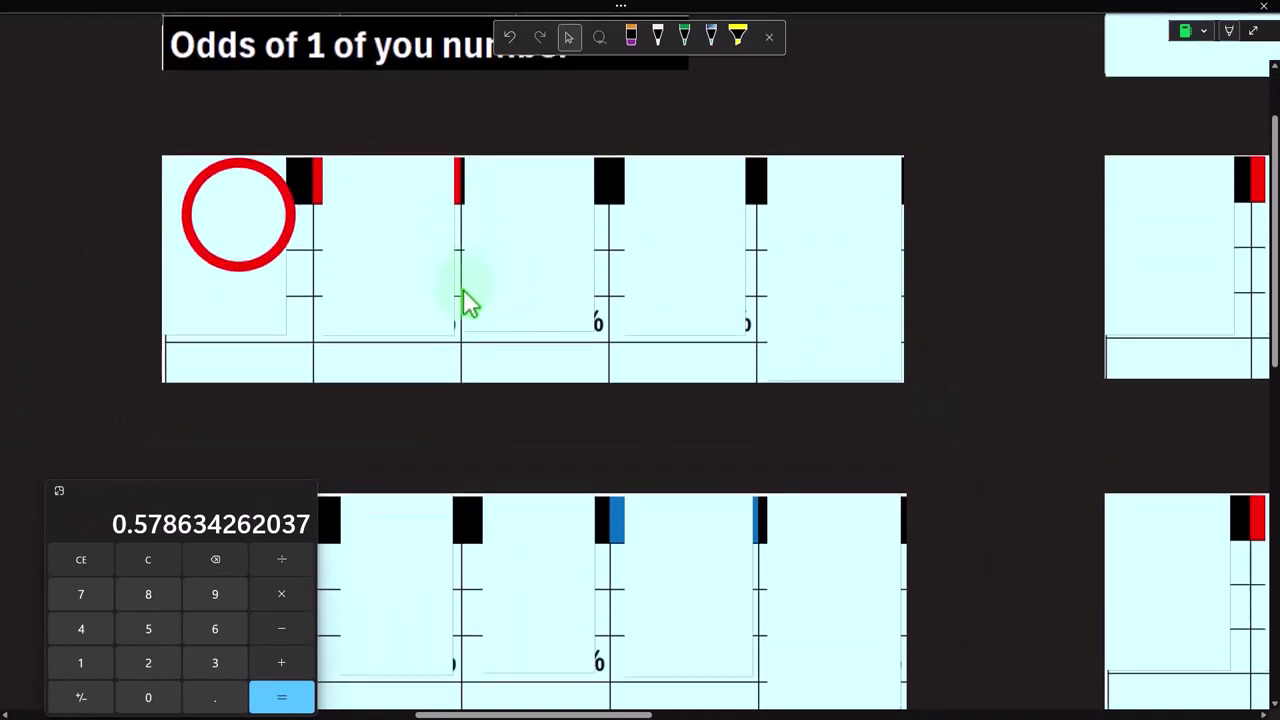
click(238, 216)
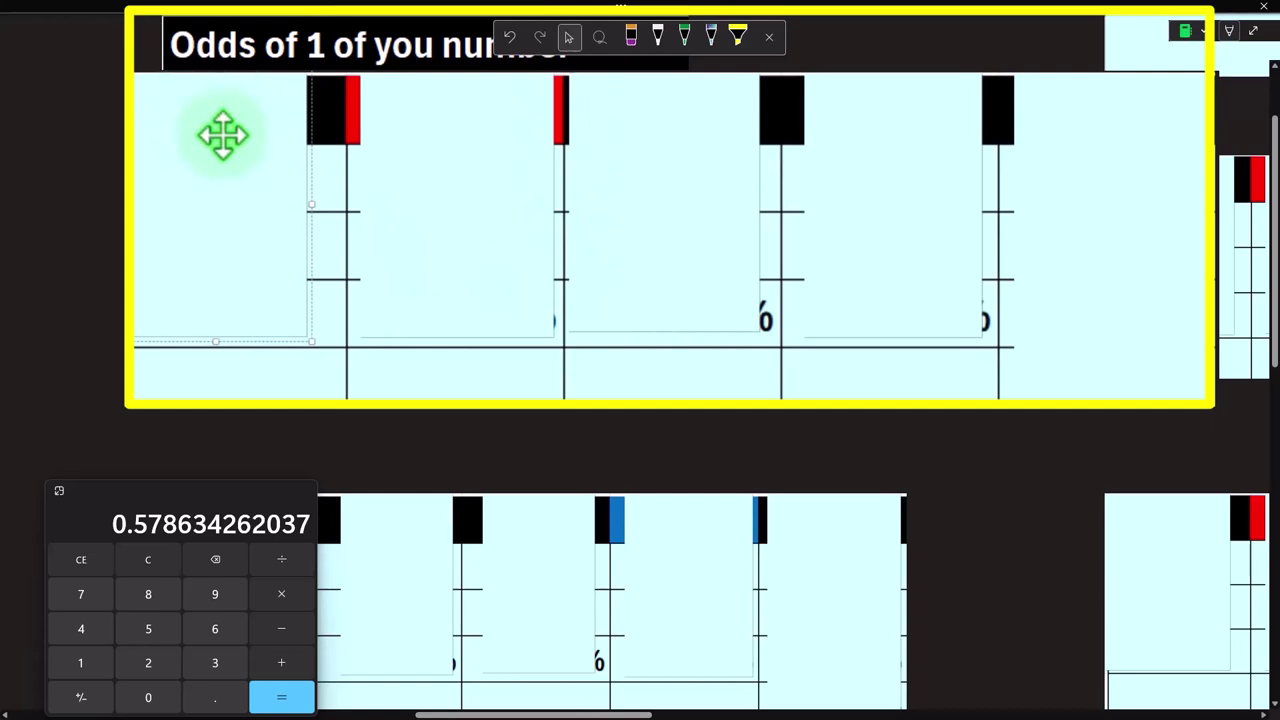
key(Delete)
click(457, 165)
drag(461, 82, 455, 162)
drag(657, 80, 657, 137)
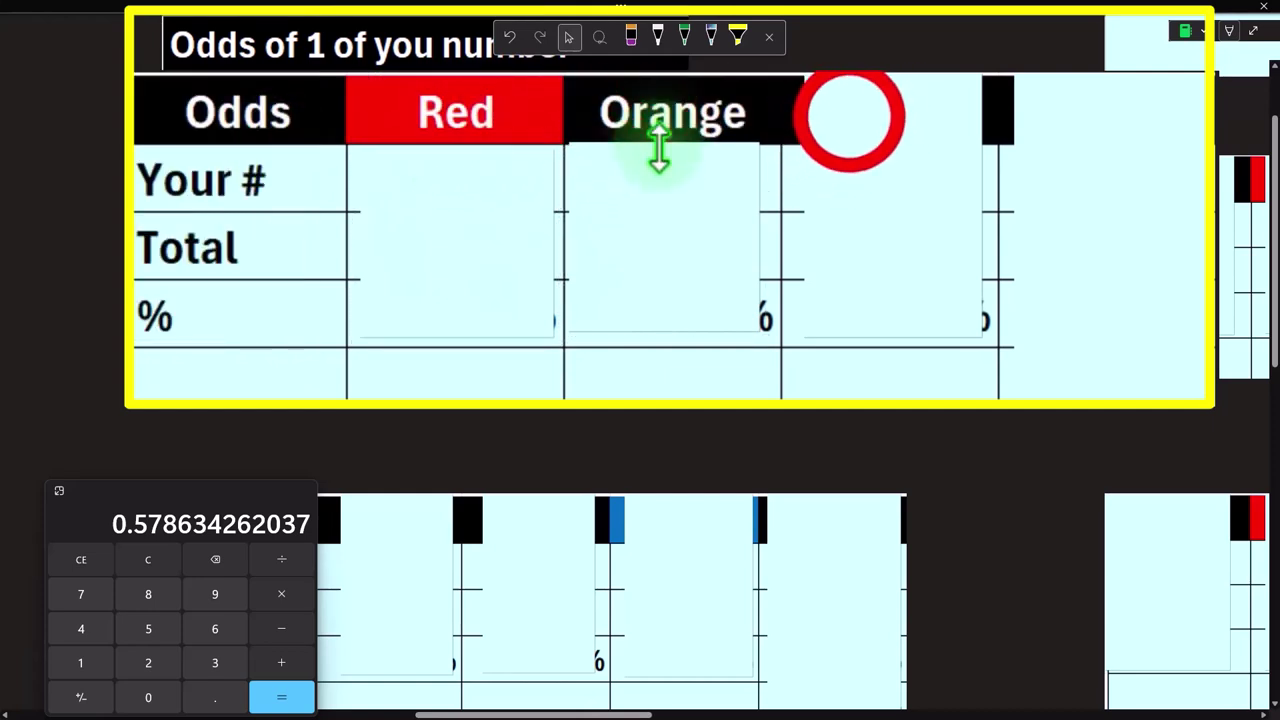
drag(886, 80, 886, 134)
Step: Delete the cover over the Red column's values, then clear Calculator and divide 1 by 6
click(429, 235)
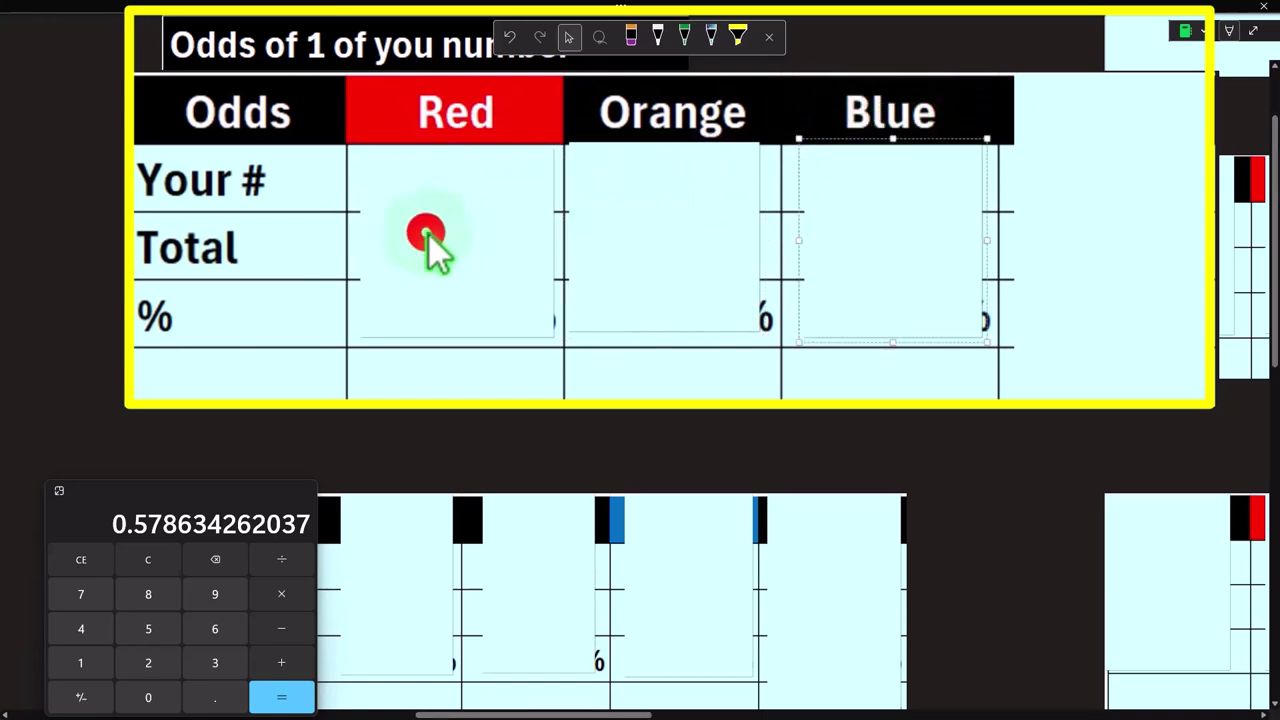
key(Delete)
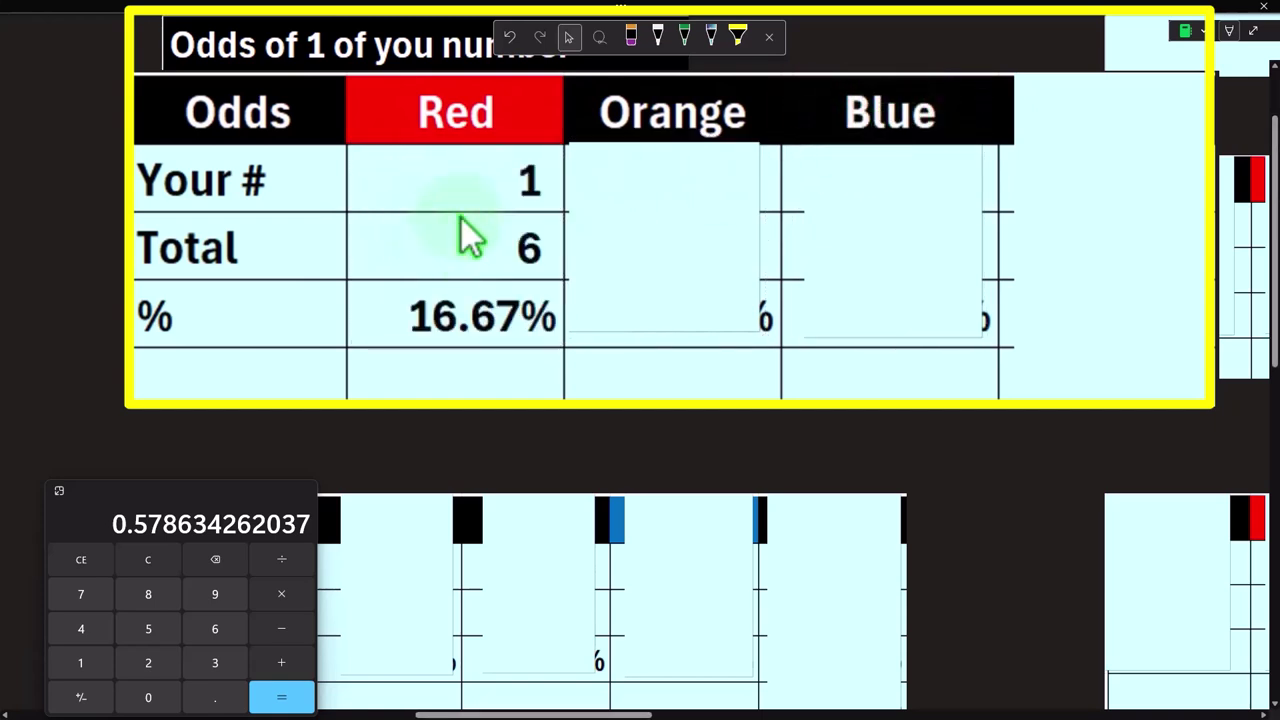
drag(194, 491, 200, 424)
click(178, 493)
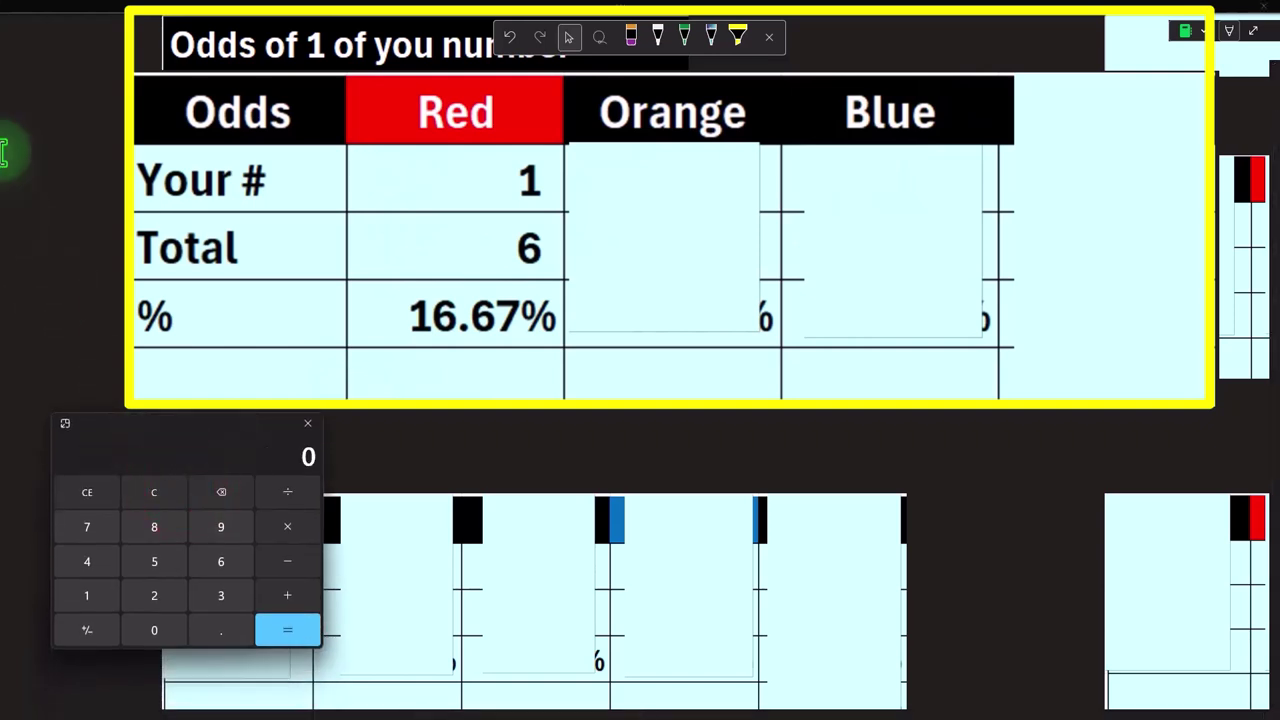
text(/6)
key(Return)
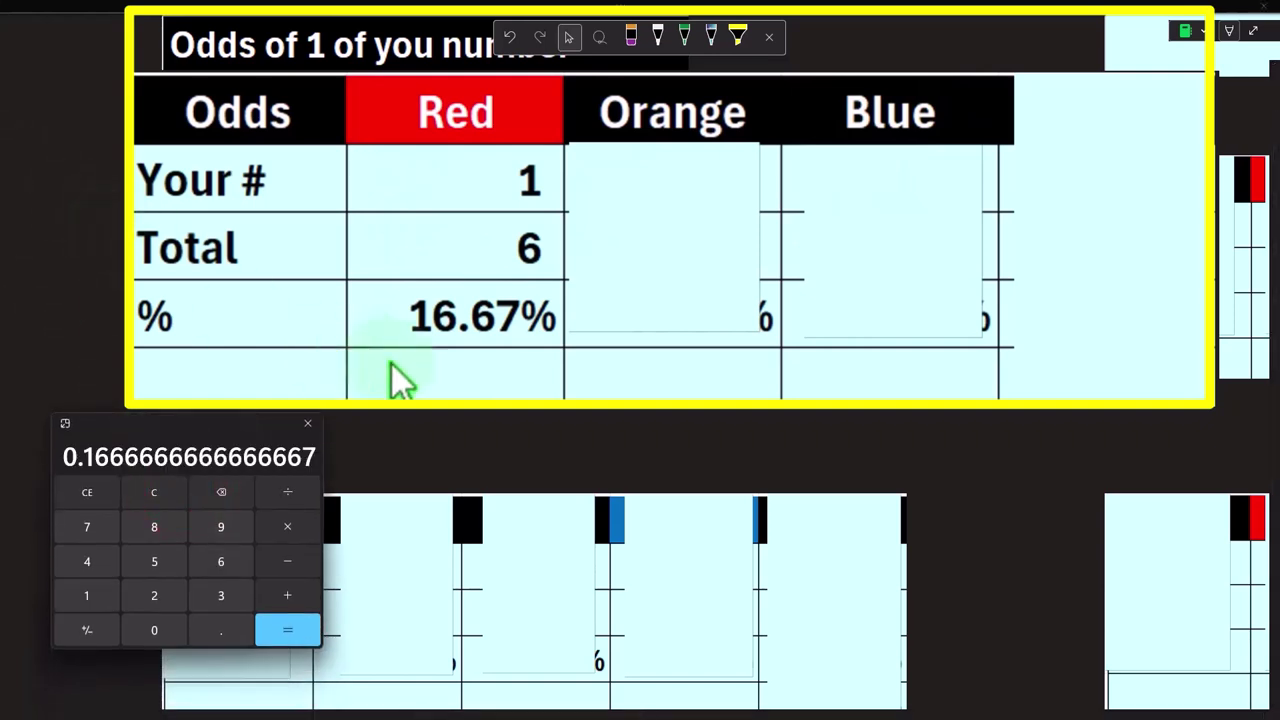
Step: Delete the covers over the Orange and Blue columns' values and clear Calculator
click(675, 223)
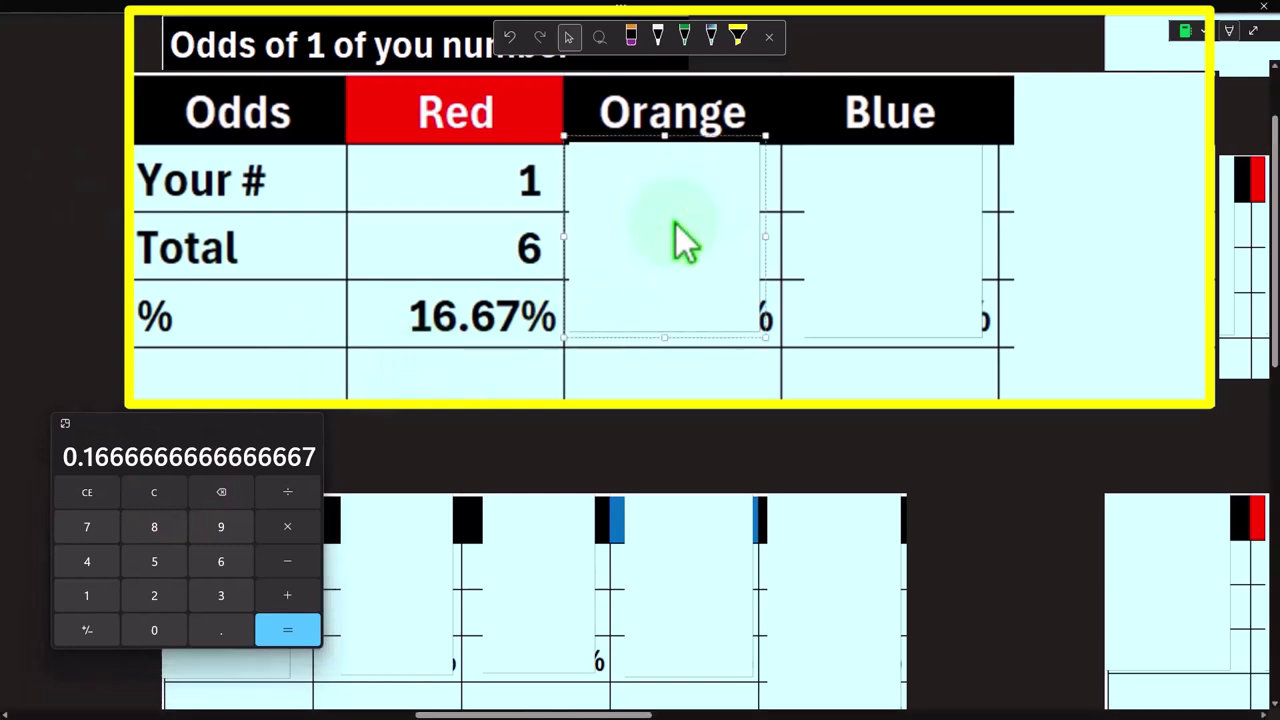
key(Delete)
click(157, 493)
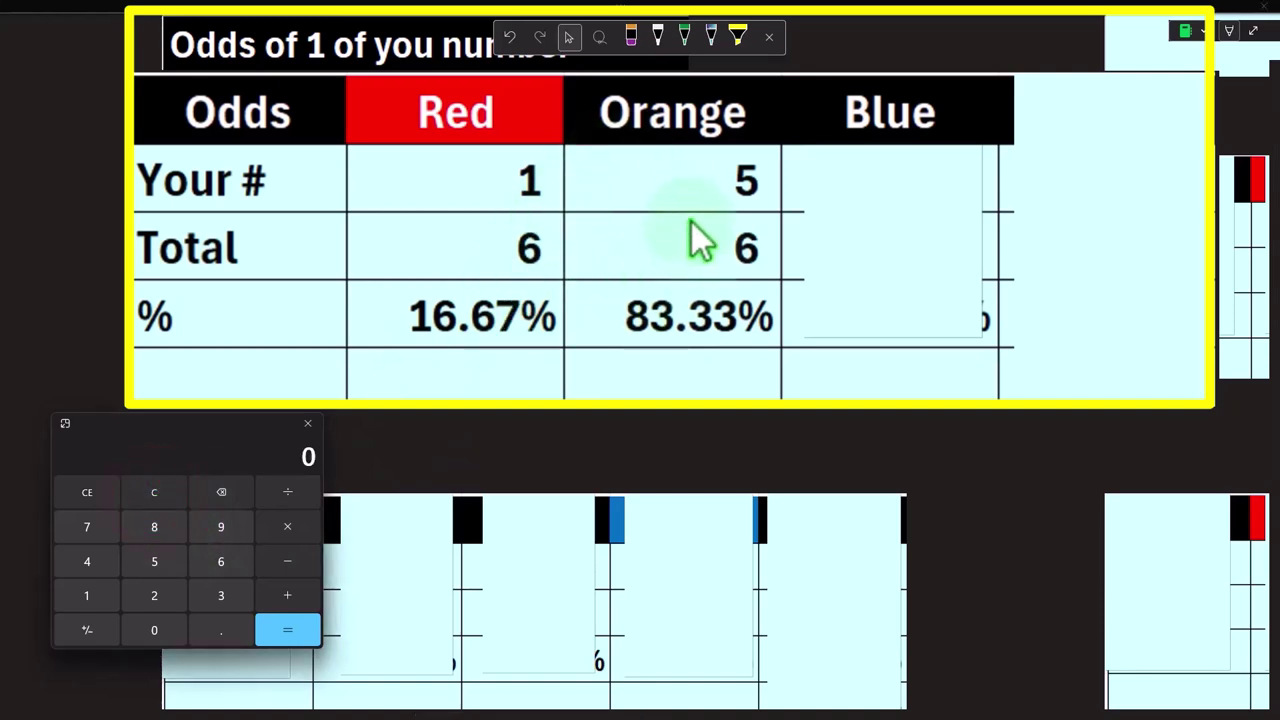
click(868, 205)
click(866, 208)
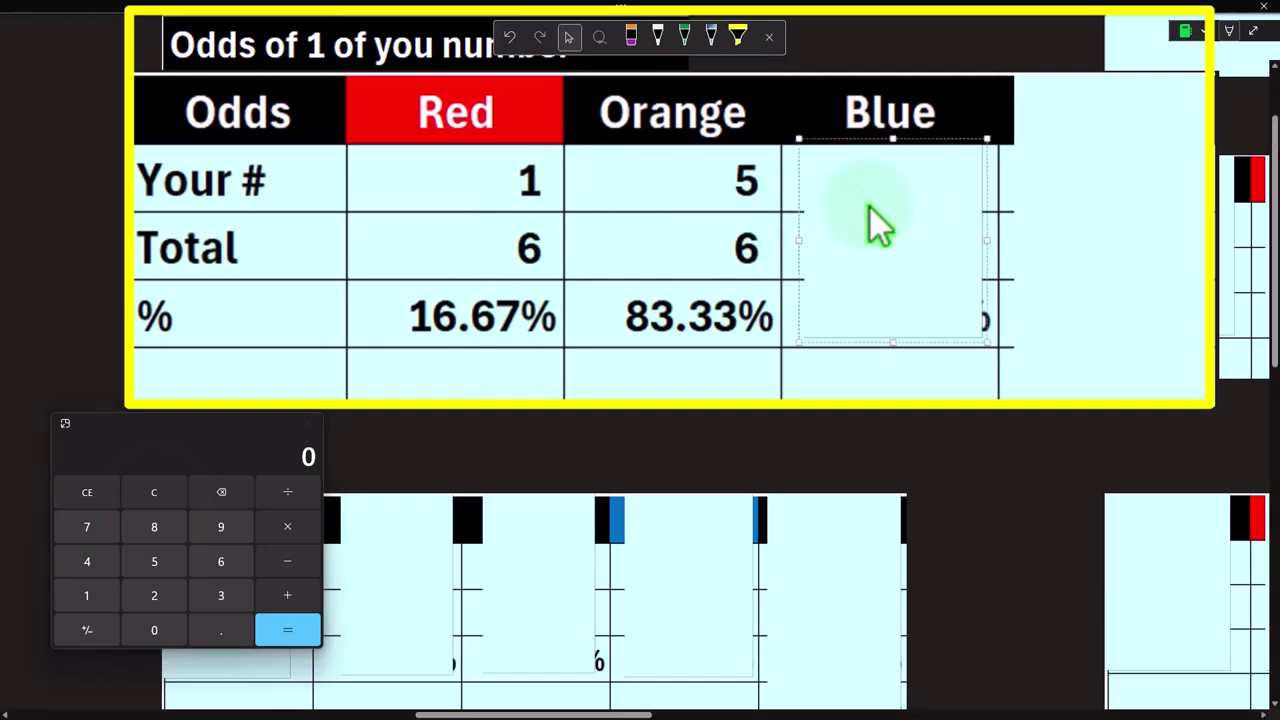
key(Delete)
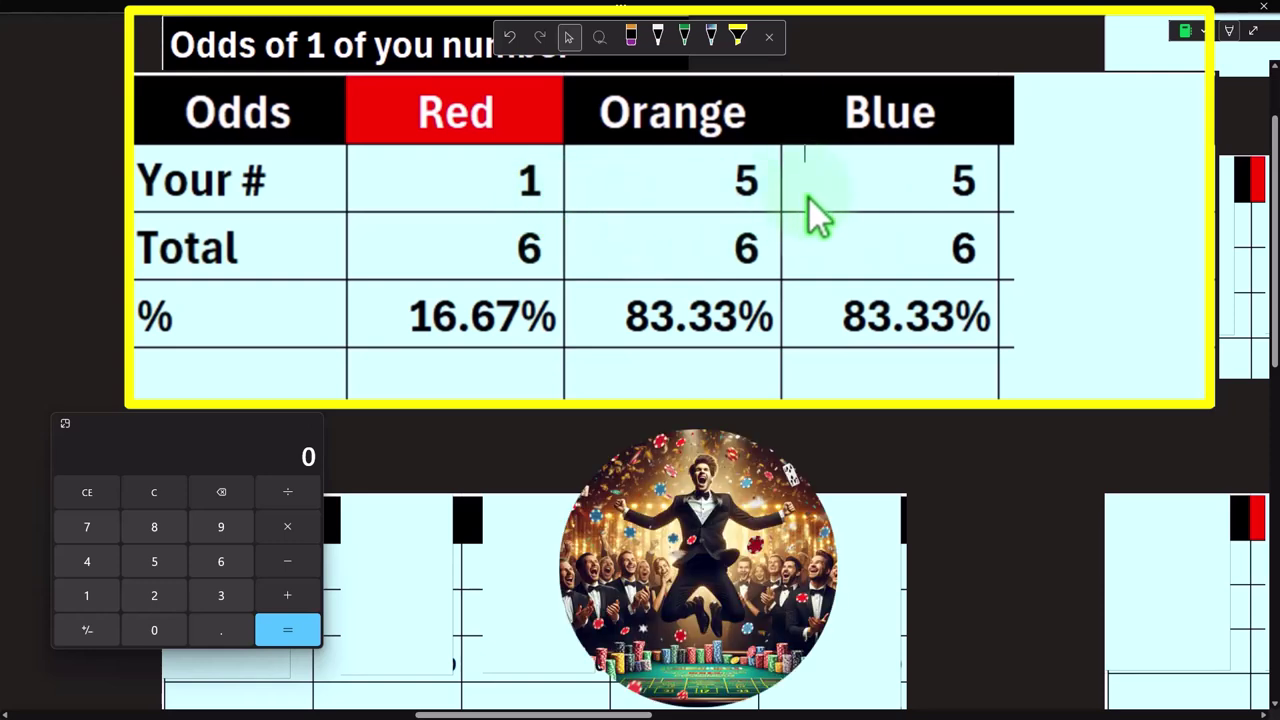
Step: Delete the cover over the Product column and multiply 1 × 5 × 5 in Calculator
click(1076, 237)
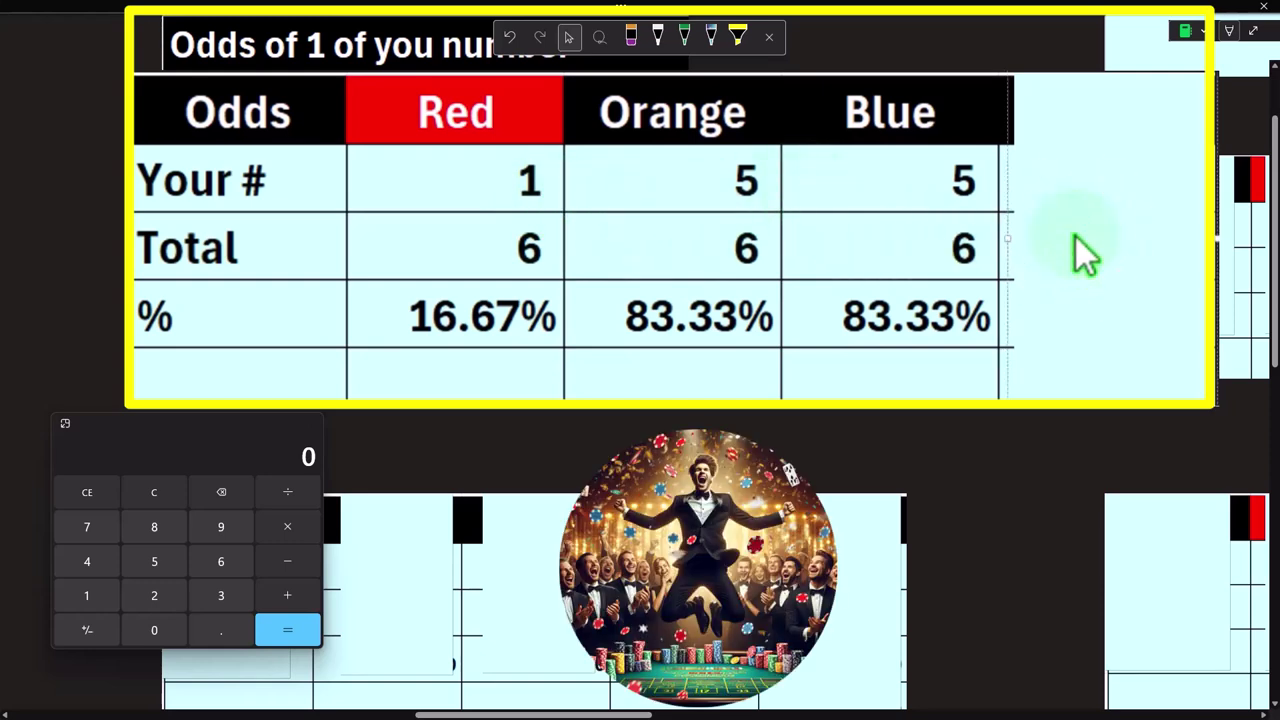
key(Delete)
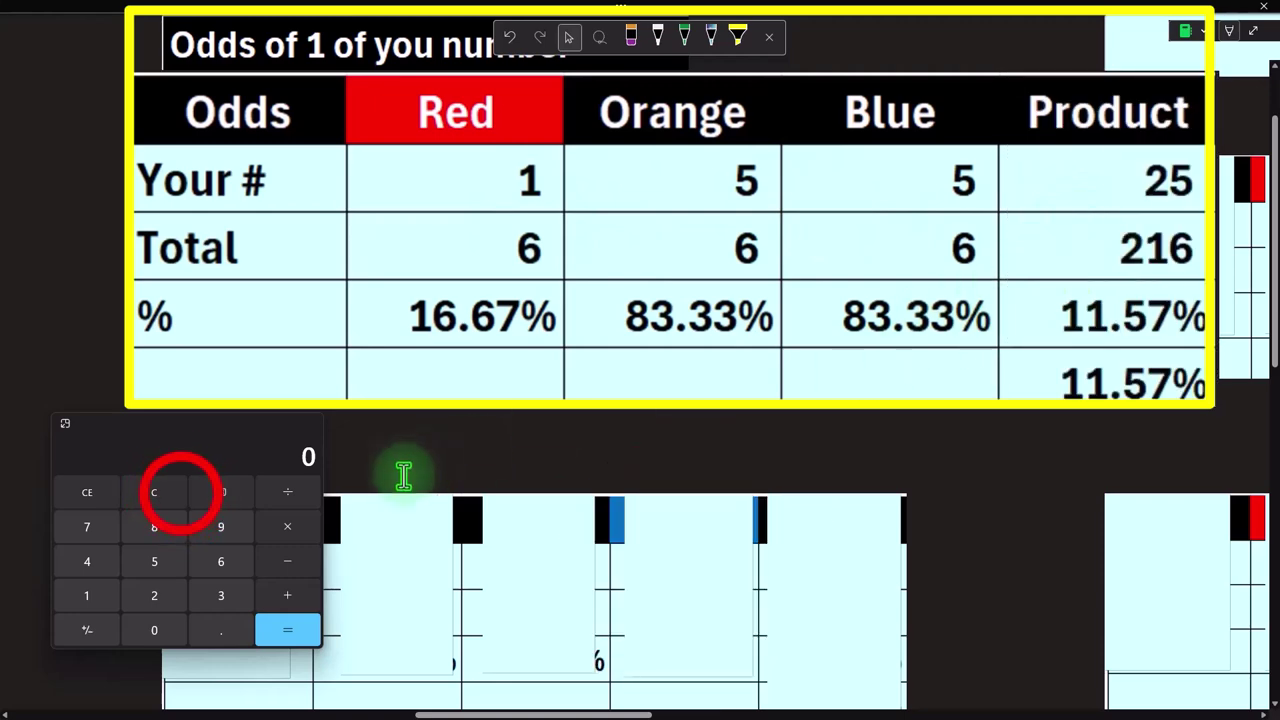
click(182, 494)
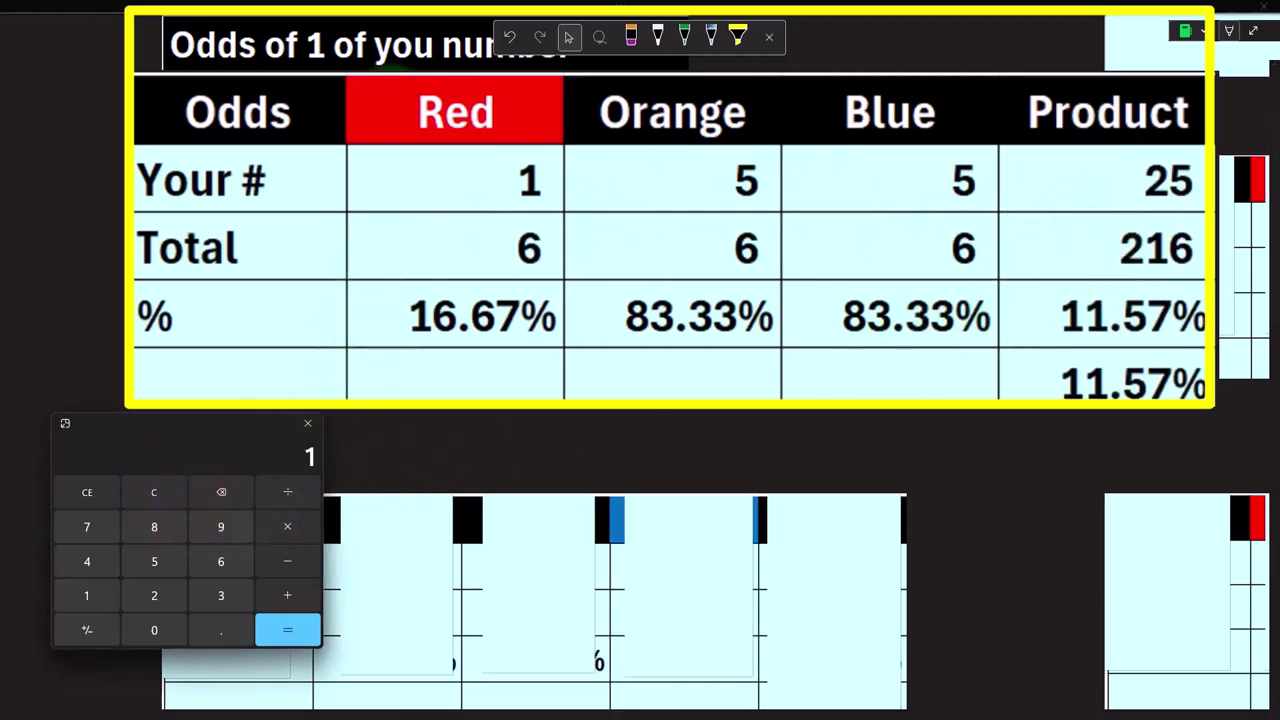
key(Return)
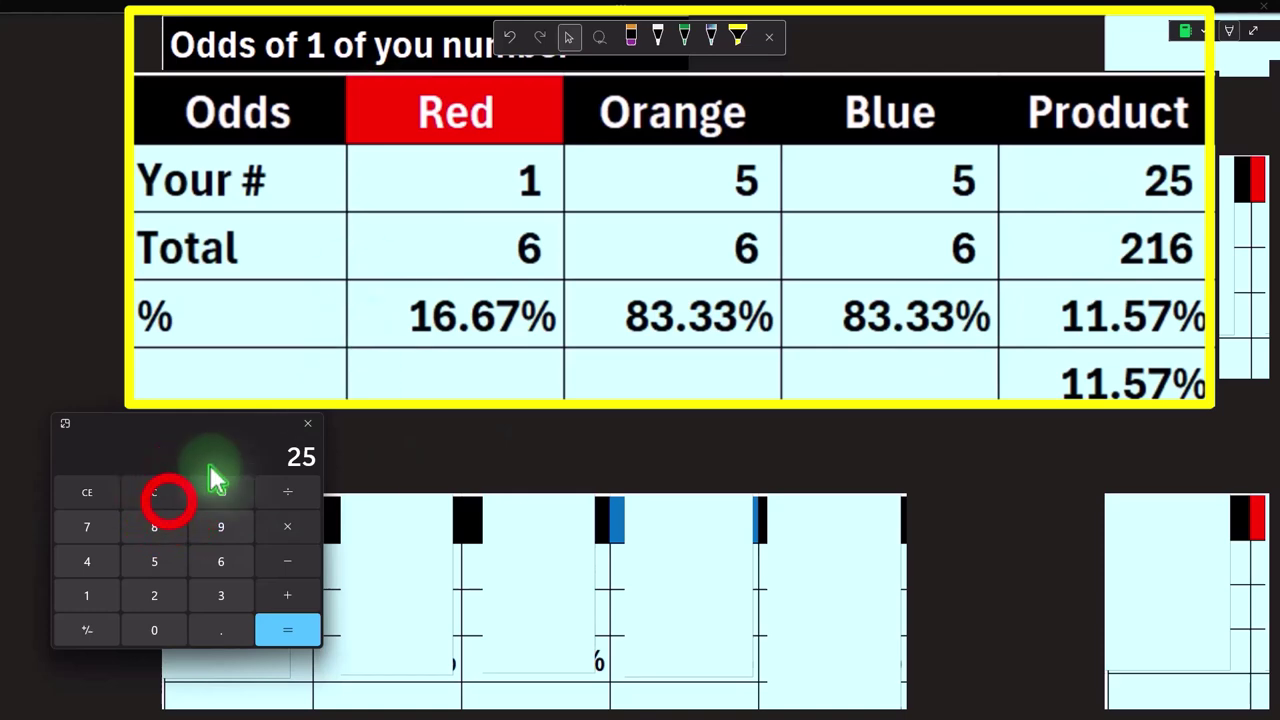
Step: Clear Calculator, multiply 6 × 6 × 6, and divide 25 by 216
click(169, 500)
text(6*6*6)
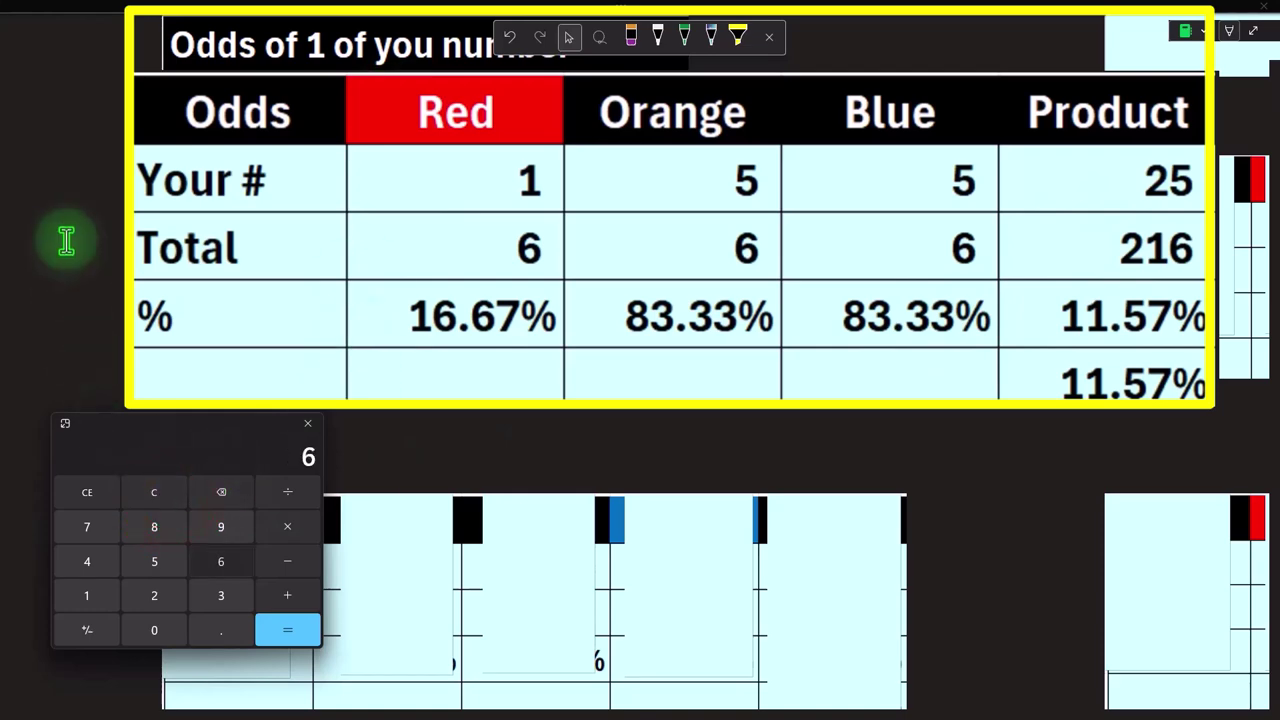
key(Return)
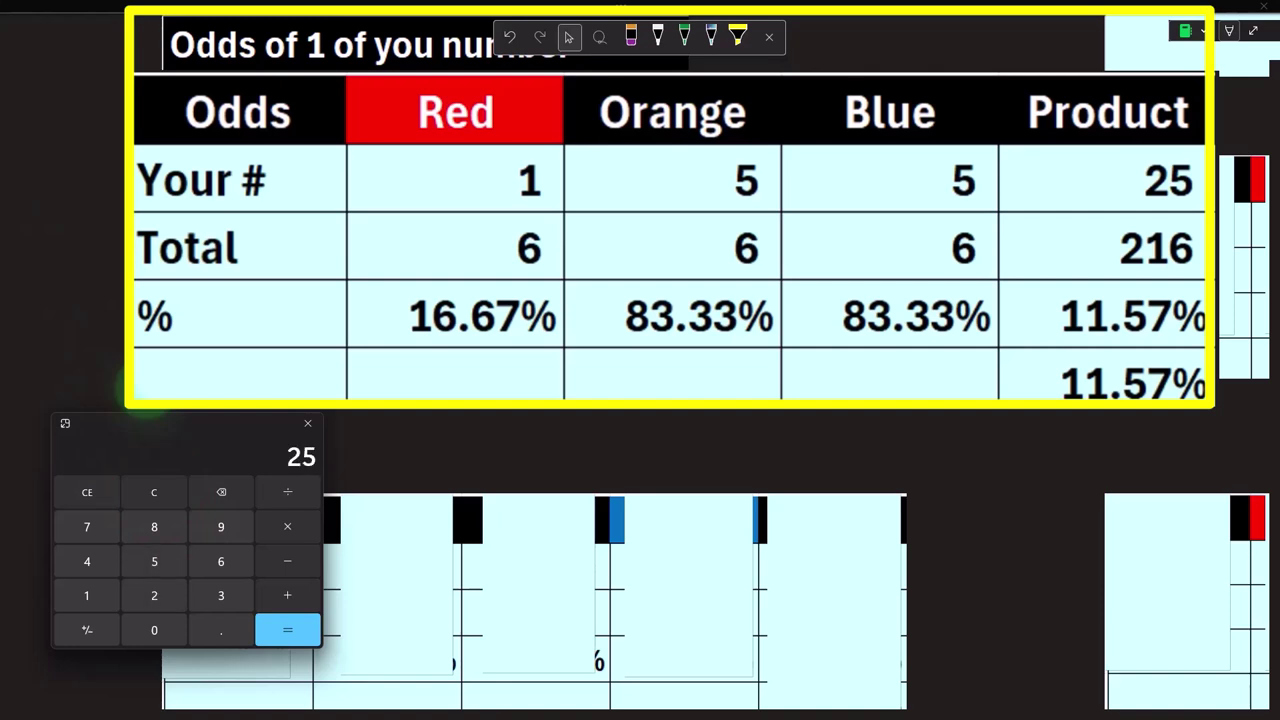
text(25/216)
key(Return)
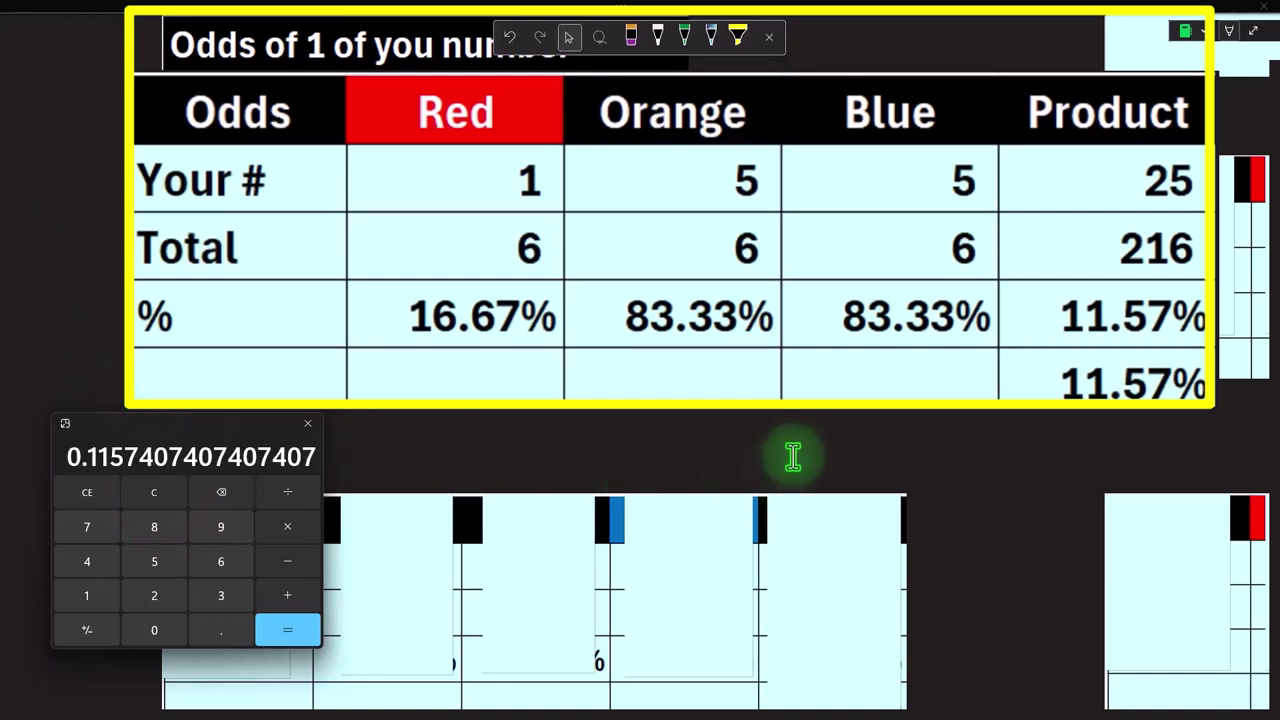
Step: Clear Calculator and multiply the three dice percentages as 0.1667 × 0.8333 × 0.8333
click(163, 490)
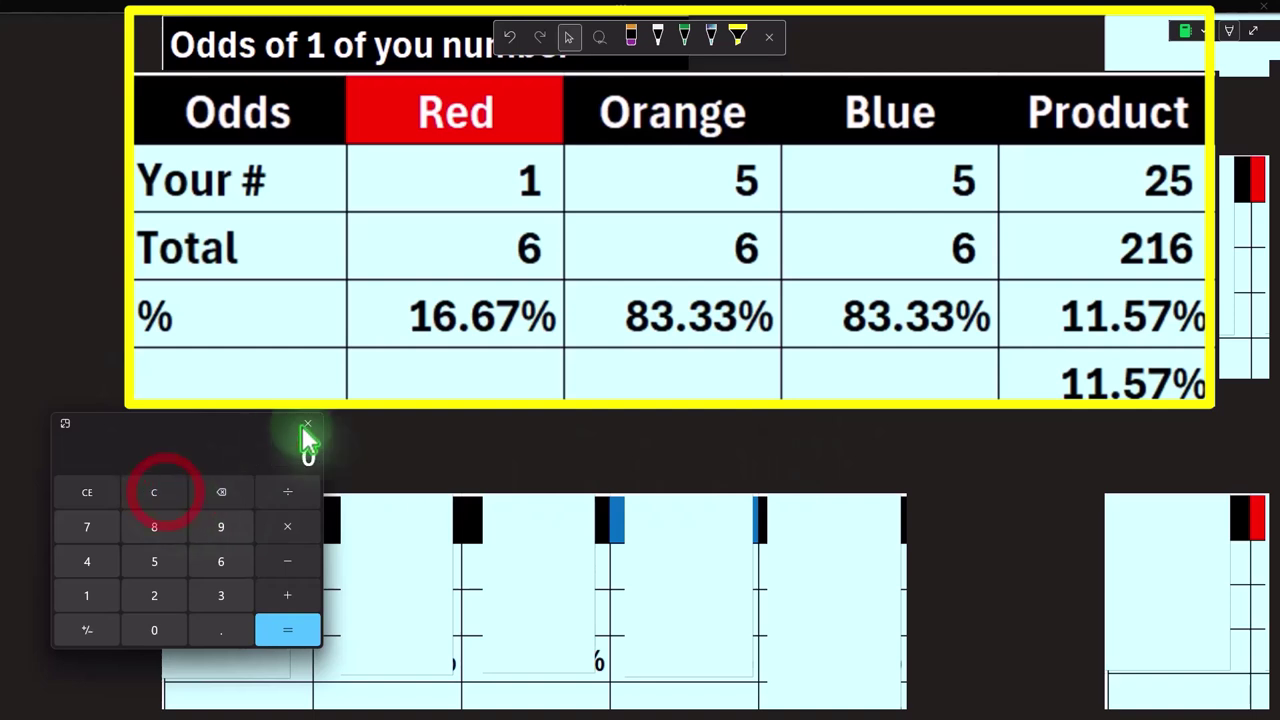
text(.)
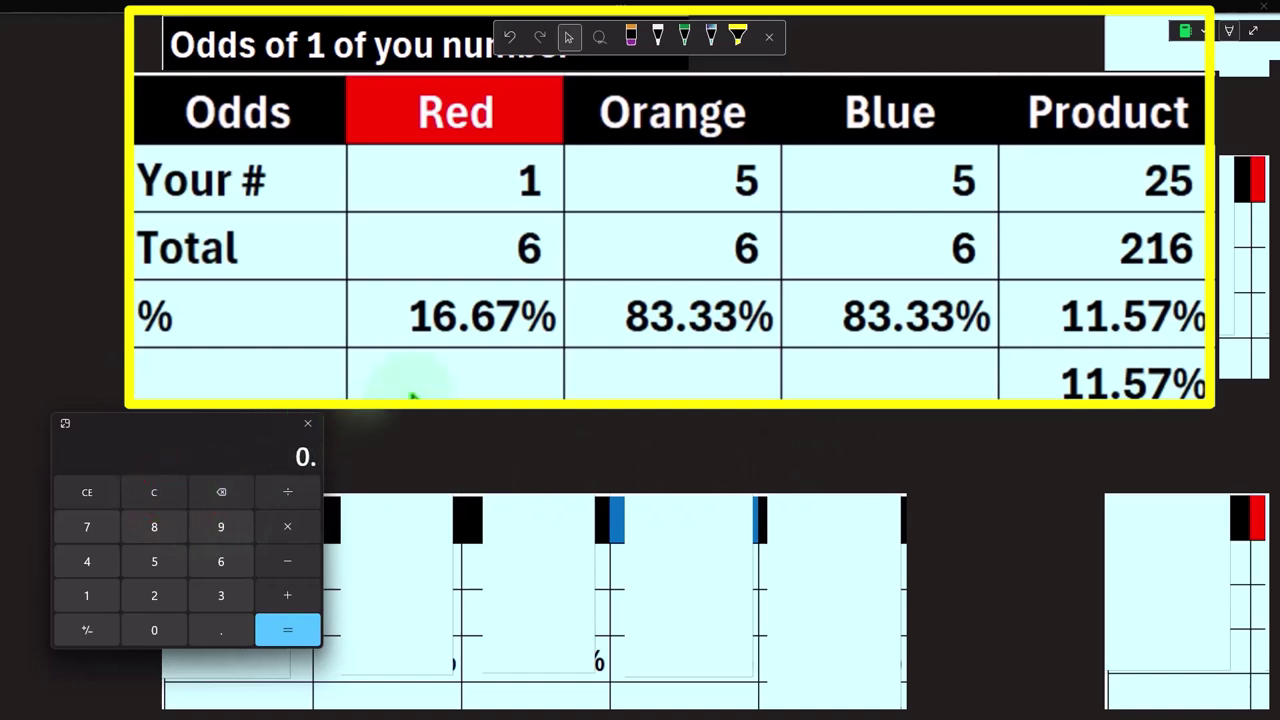
text(1667)
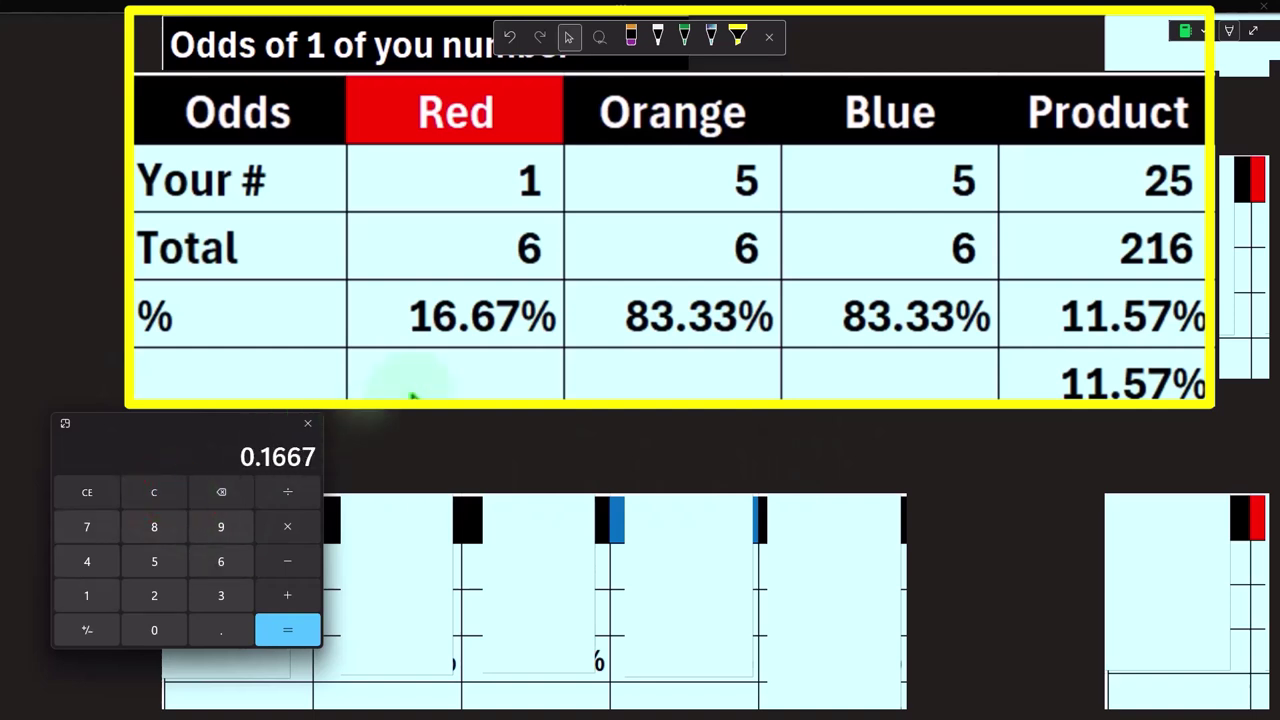
text(8333)
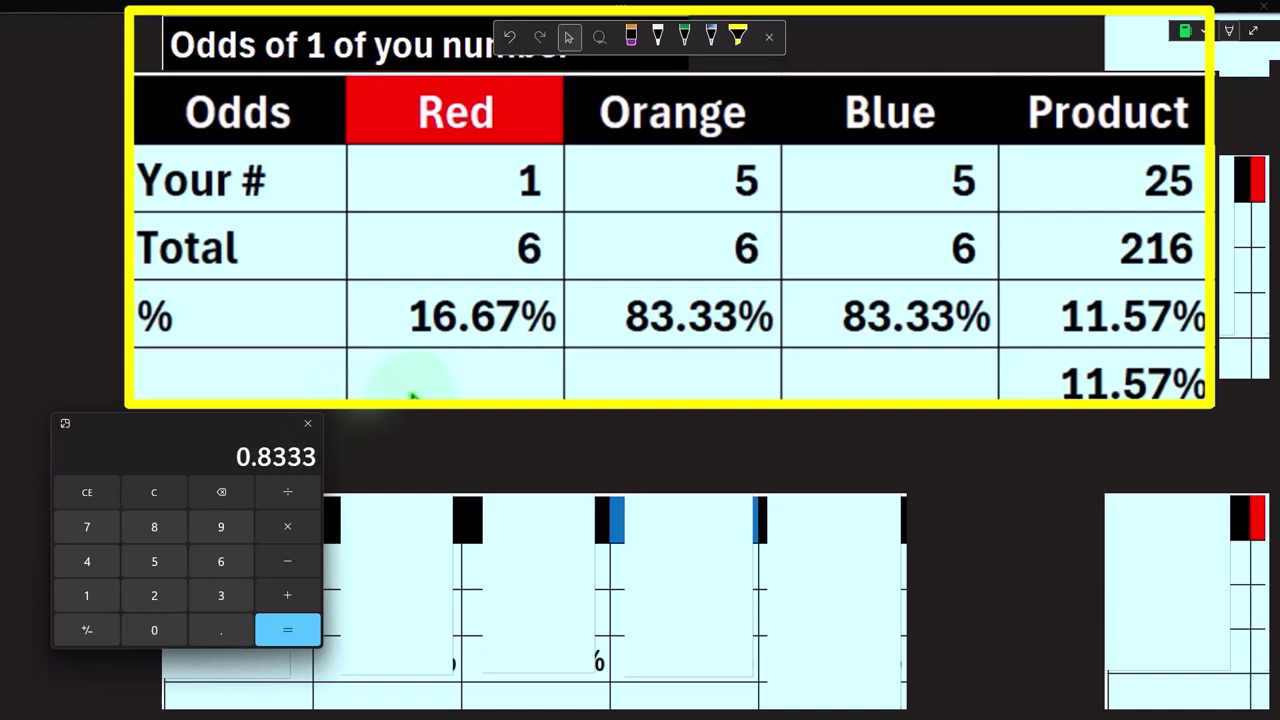
text(8333)
key(Return)
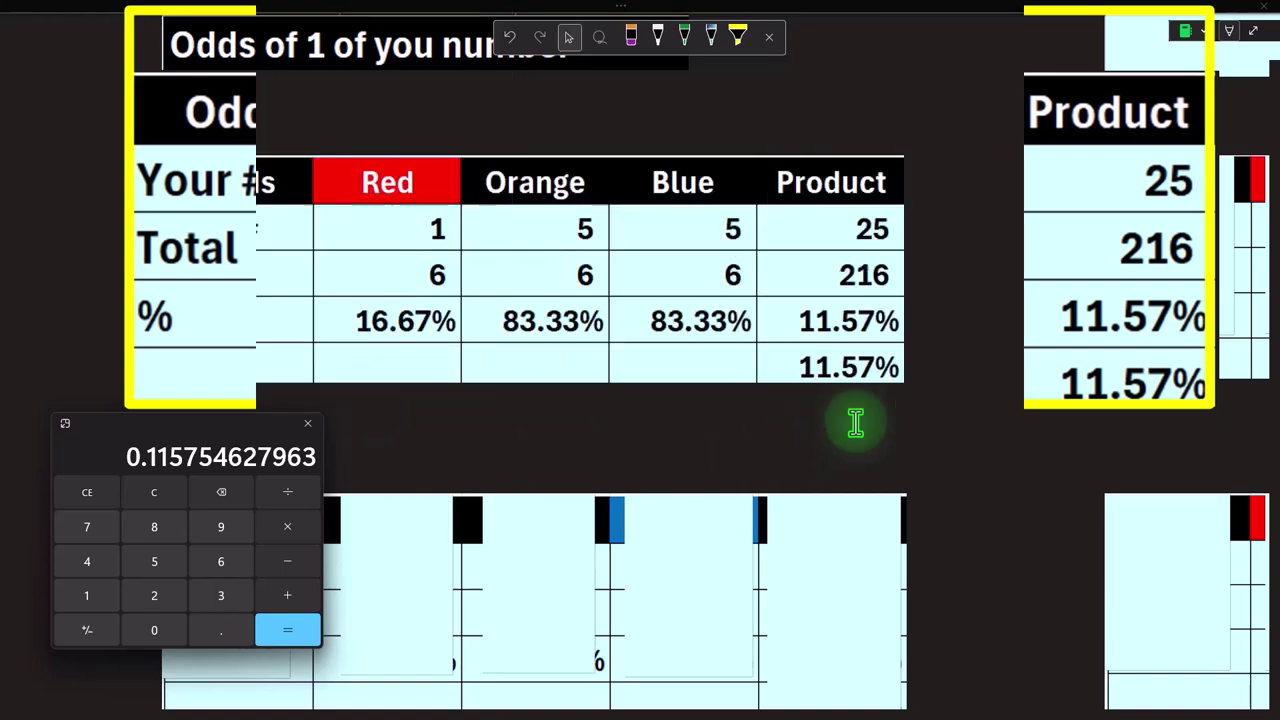
Step: In the next table down, delete the row-label cover and shrink the Red, Orange and Blue covers to expose their headers
scroll(855, 423, down, 5)
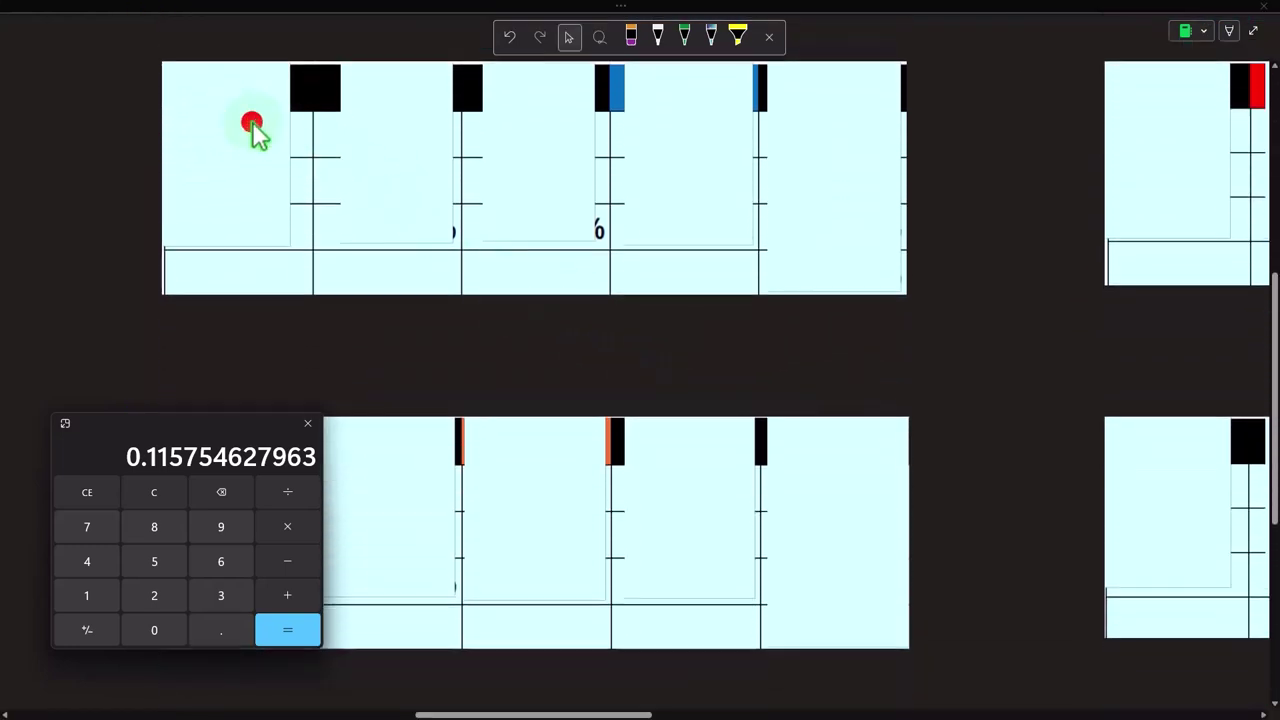
click(253, 124)
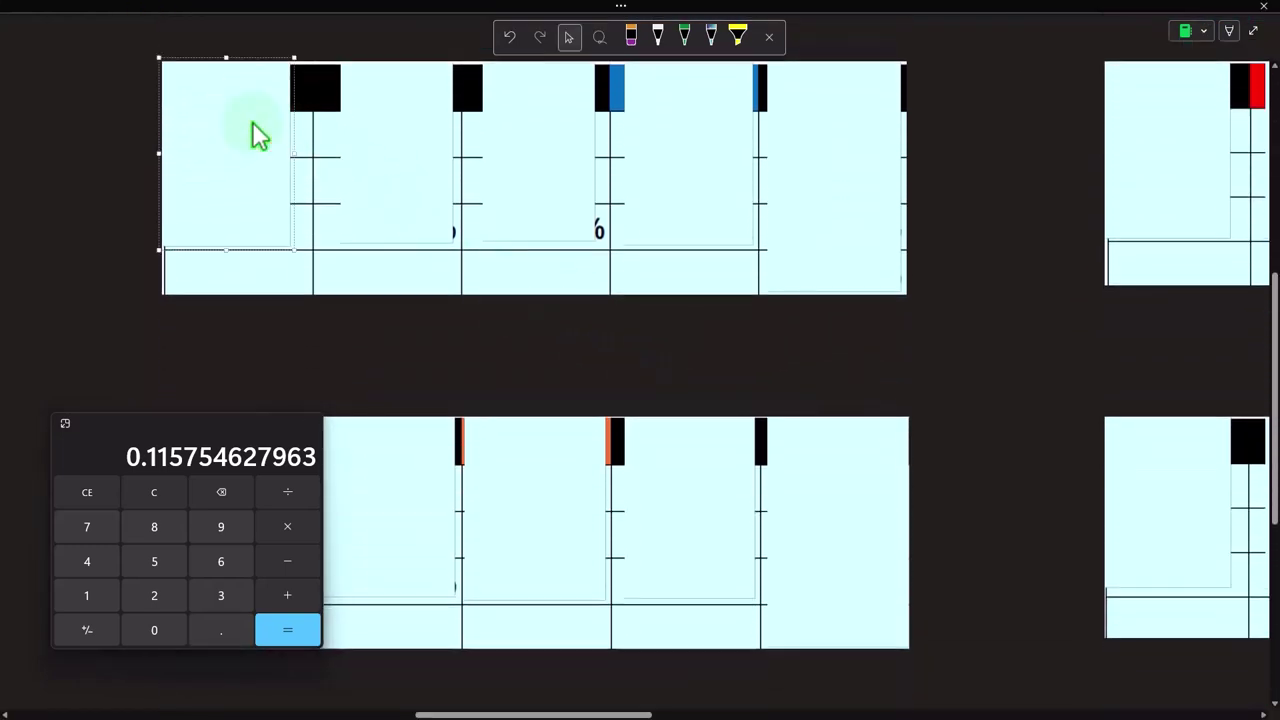
key(Delete)
click(380, 122)
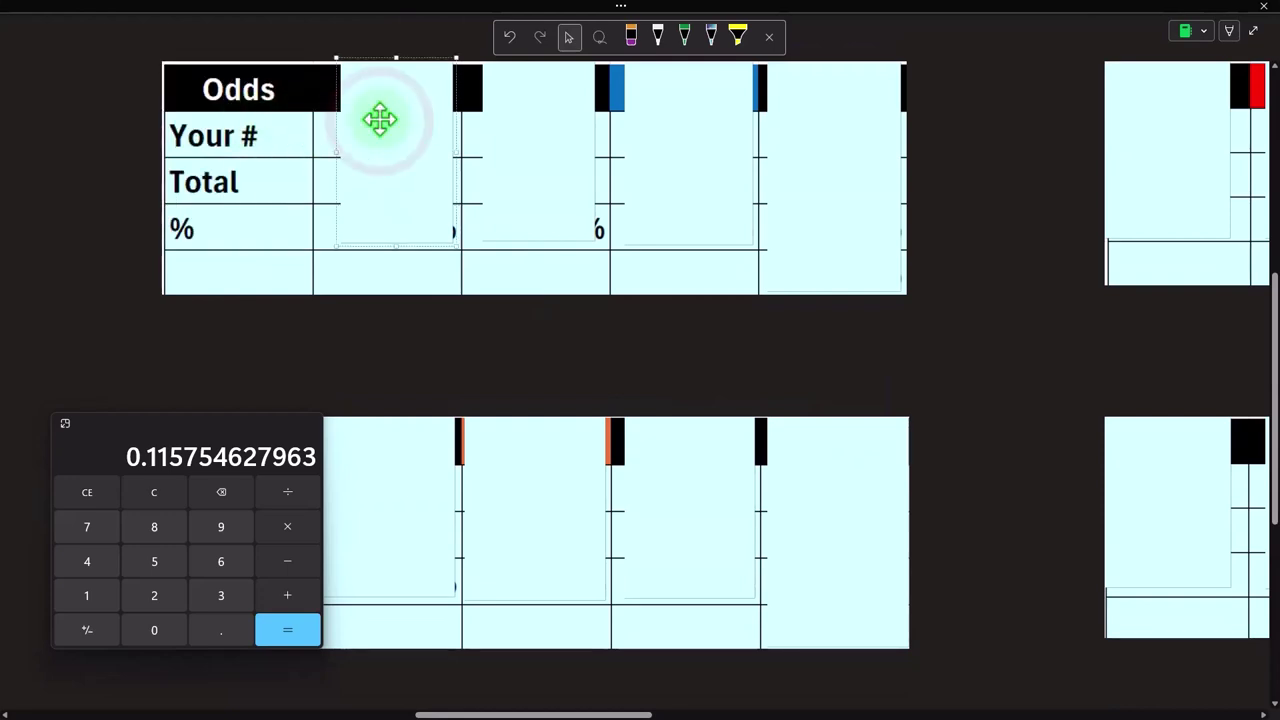
drag(467, 55, 469, 114)
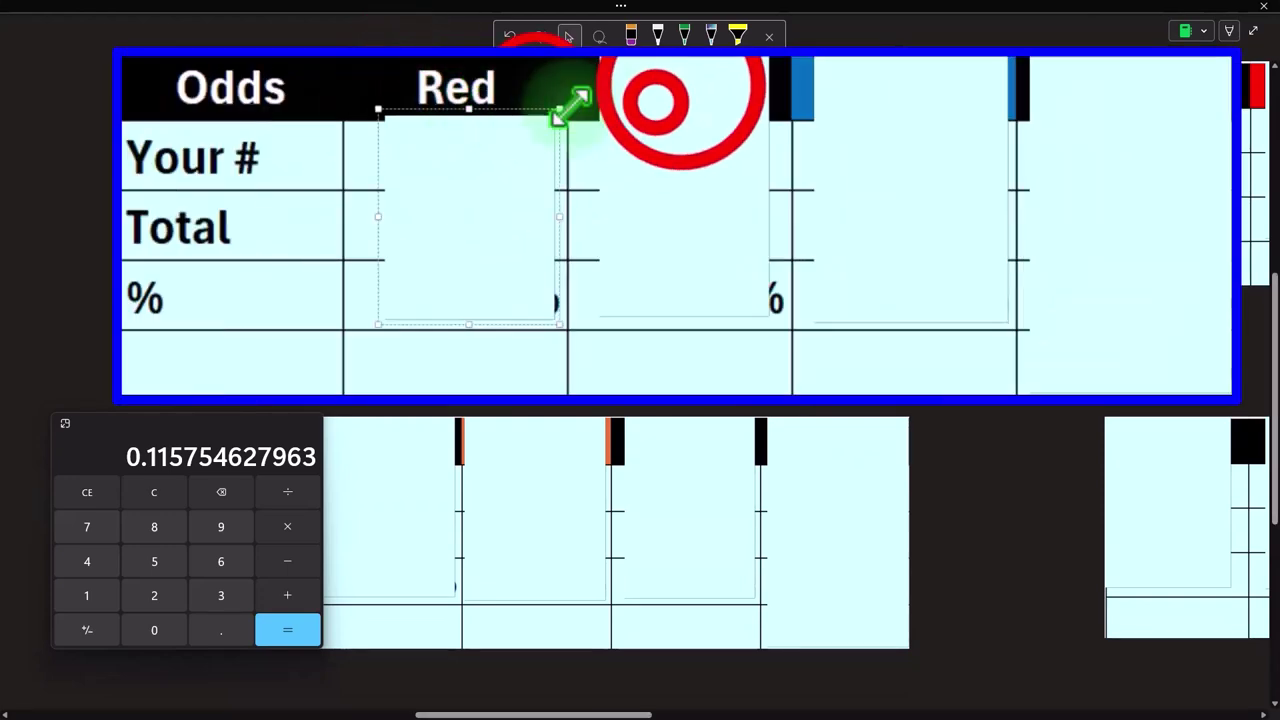
click(655, 104)
drag(680, 57, 749, 114)
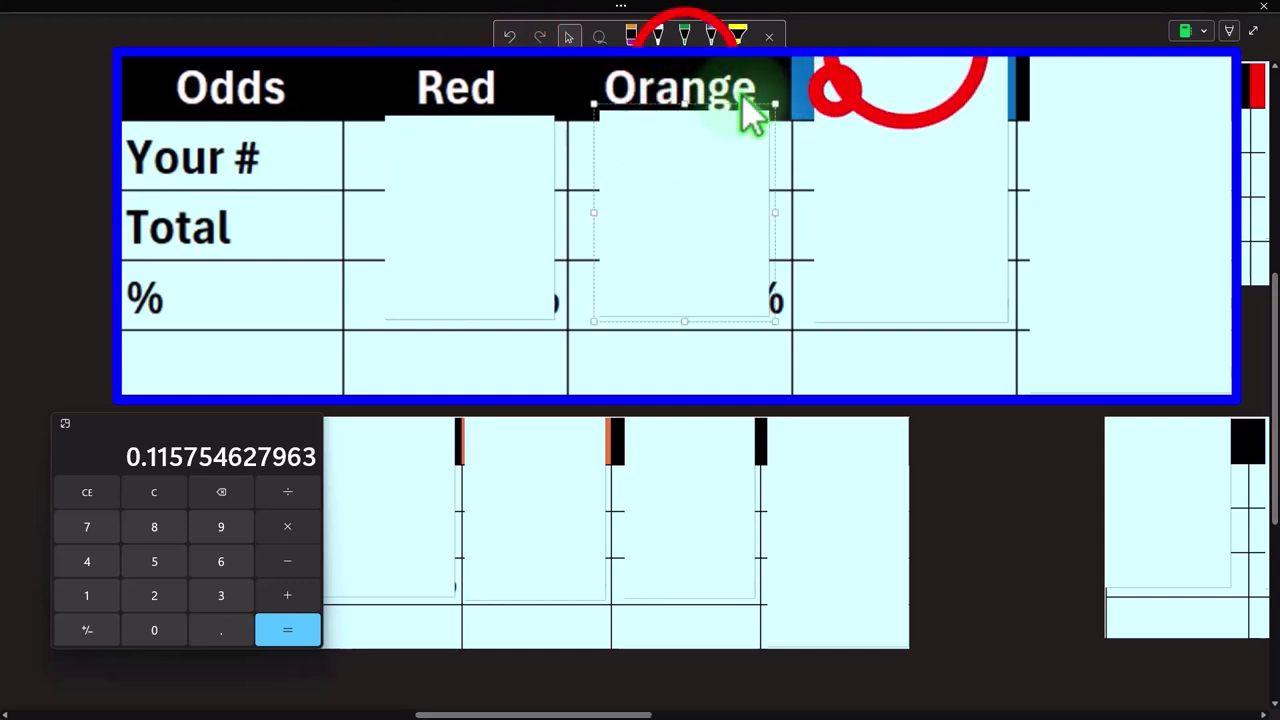
click(900, 68)
drag(905, 58, 909, 120)
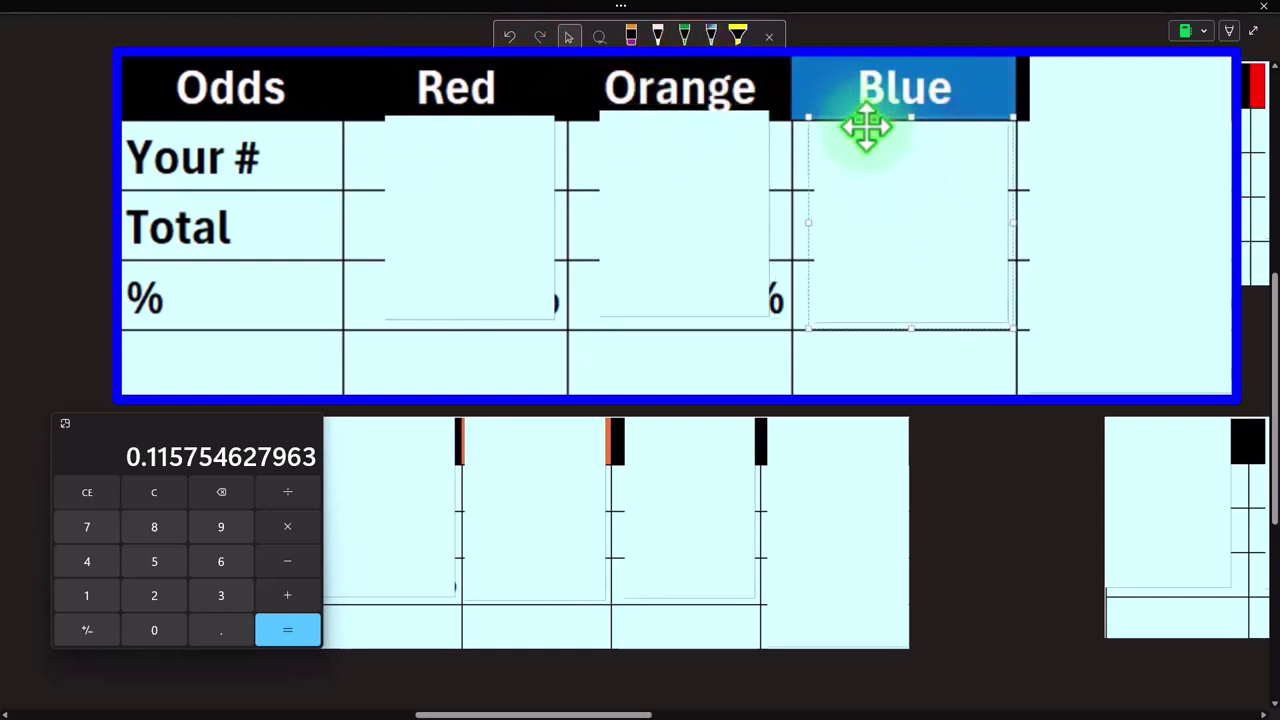
Step: Delete the remaining covers over the Blue, Orange, Red and Product columns of the second one-match odds table
key(Delete)
click(874, 167)
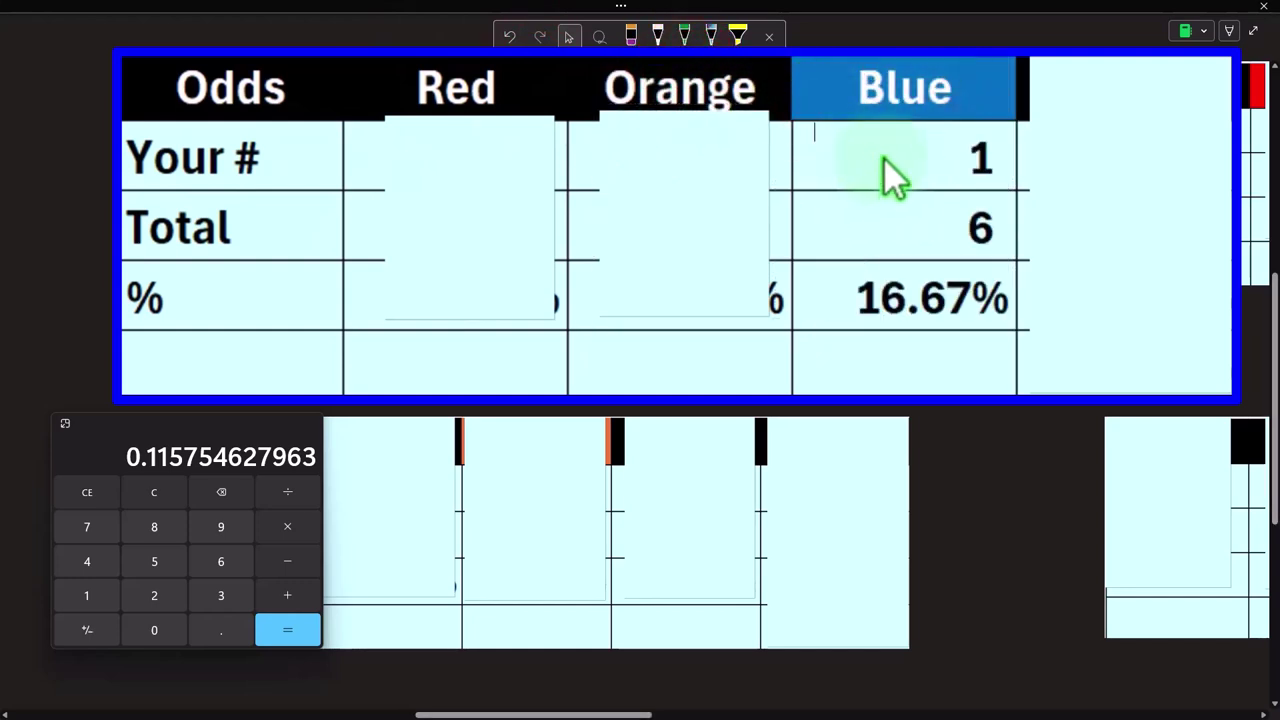
click(714, 180)
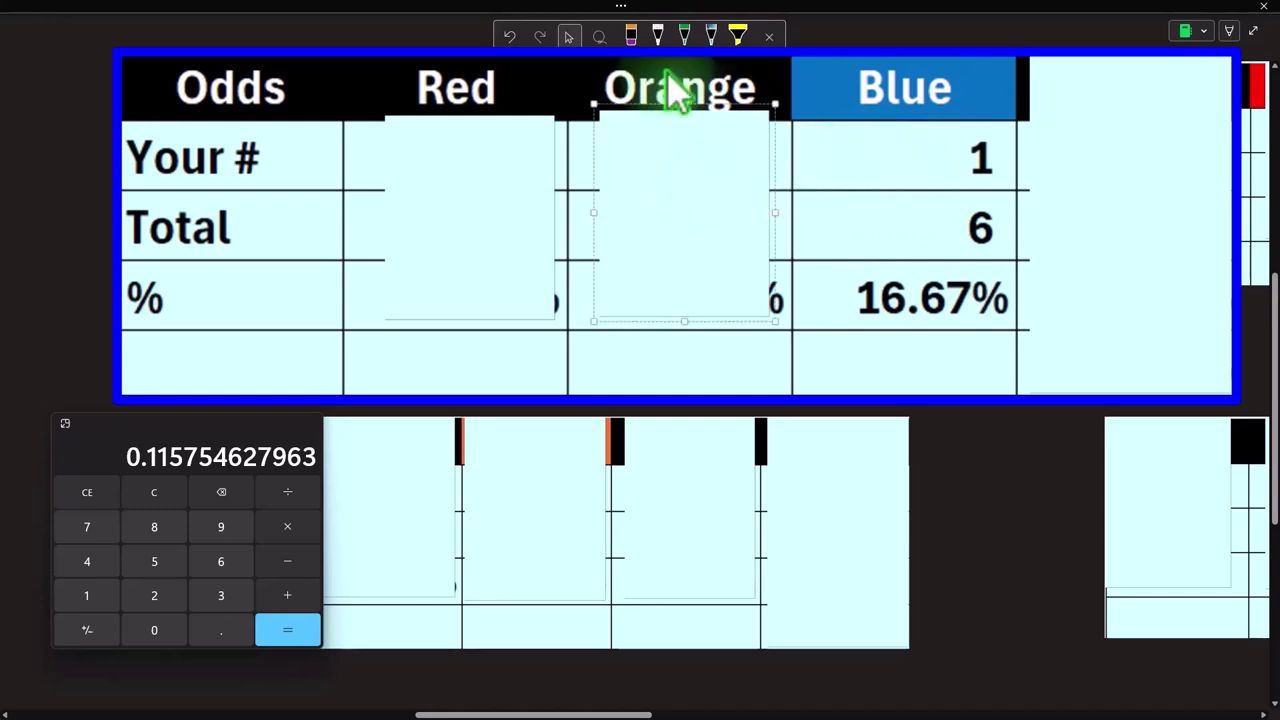
key(Delete)
click(443, 157)
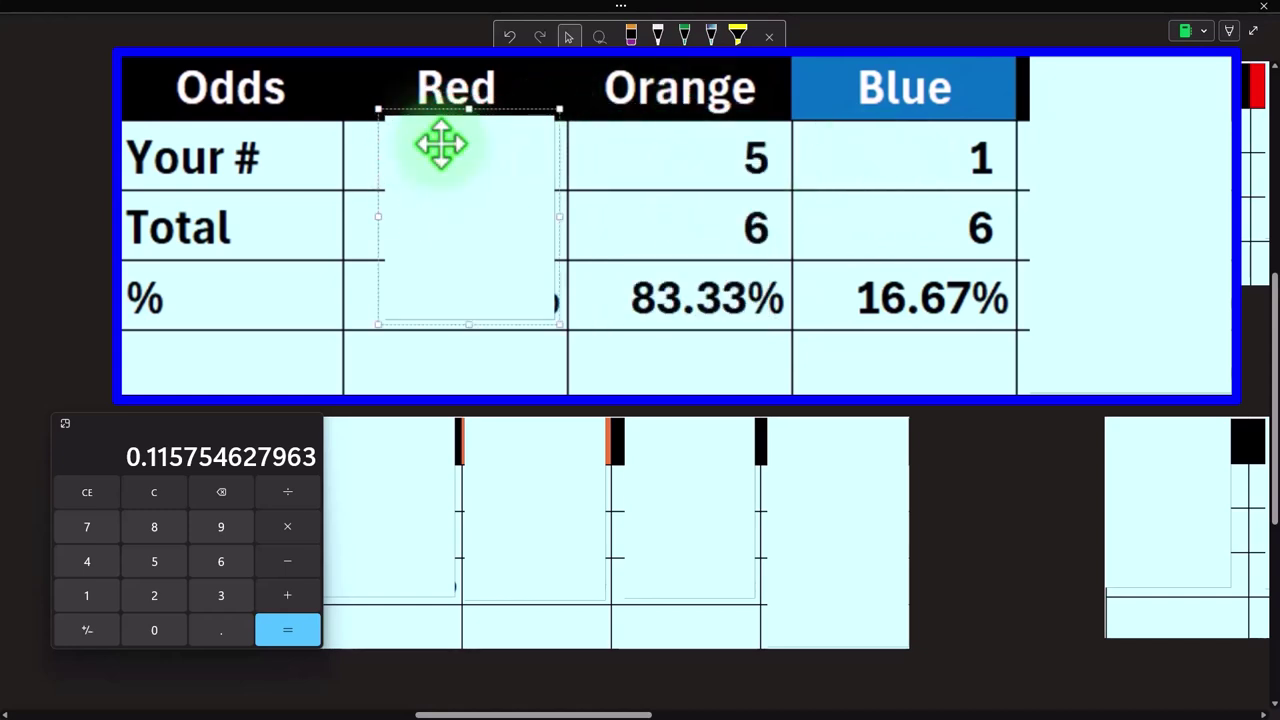
key(Delete)
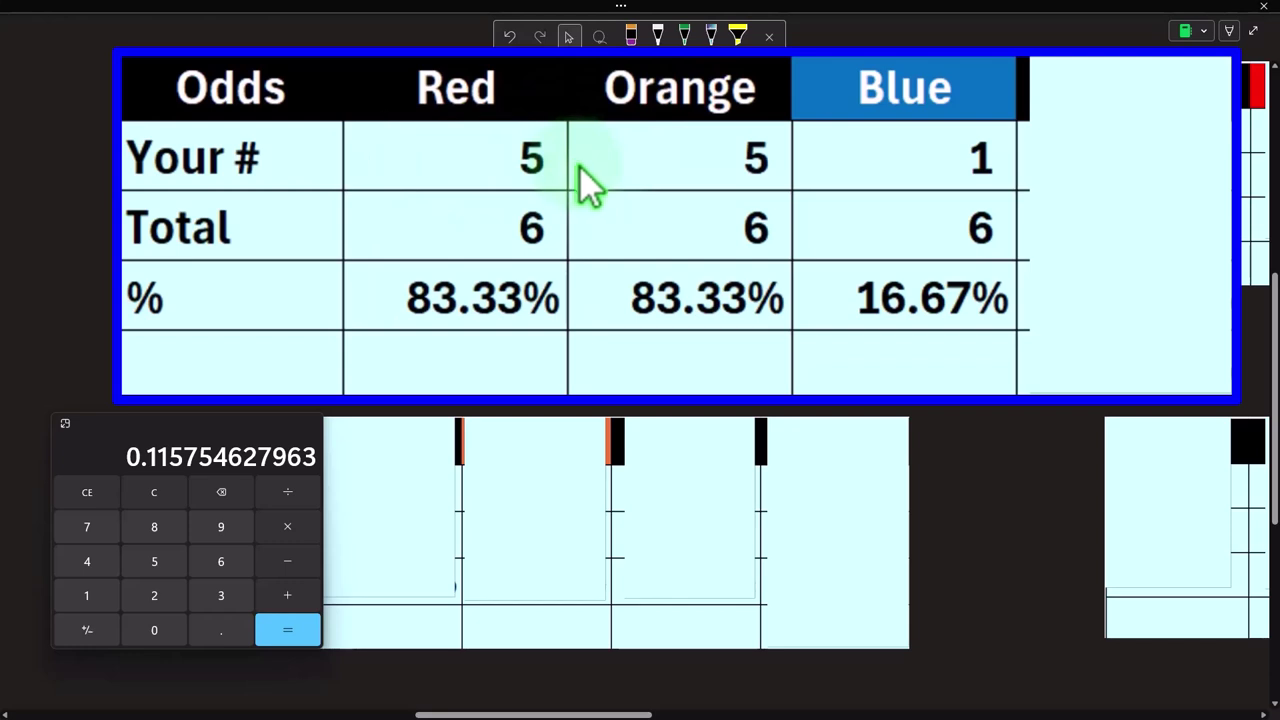
click(1077, 191)
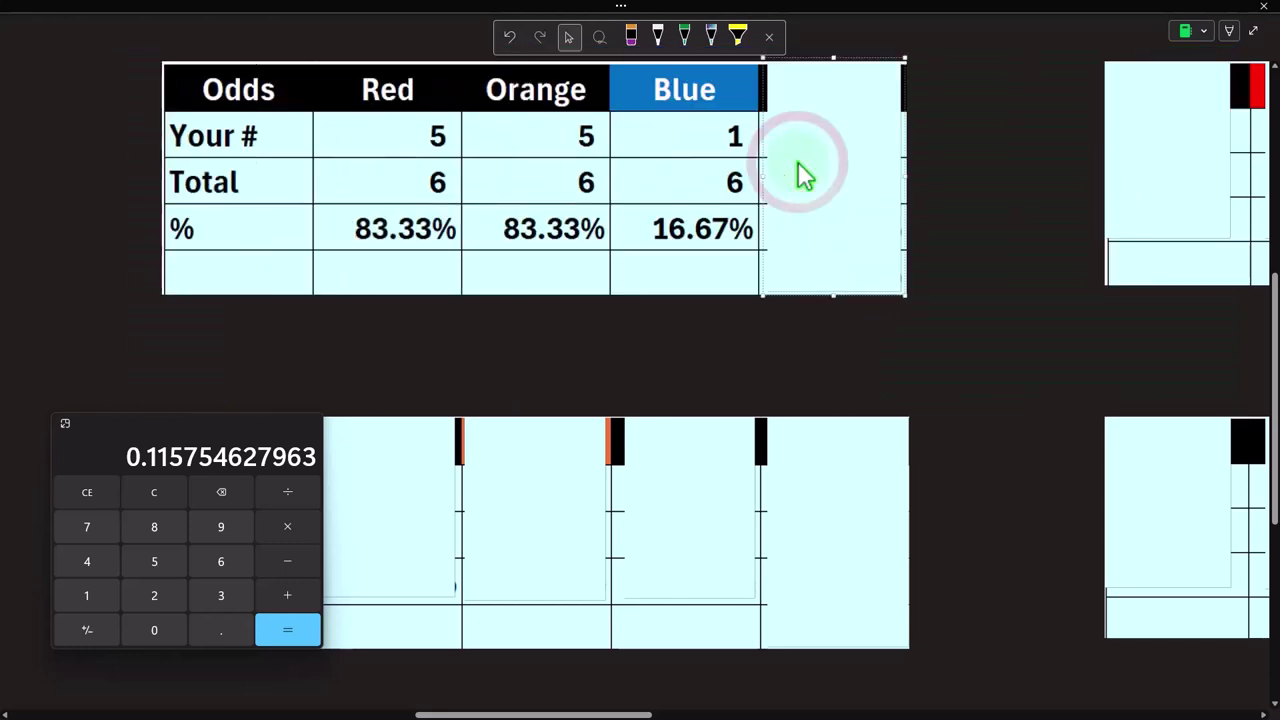
key(Delete)
Step: In the third one-match odds table, delete the covers over the row labels and the Orange, Red and Blue columns
scroll(798, 157, up, 5)
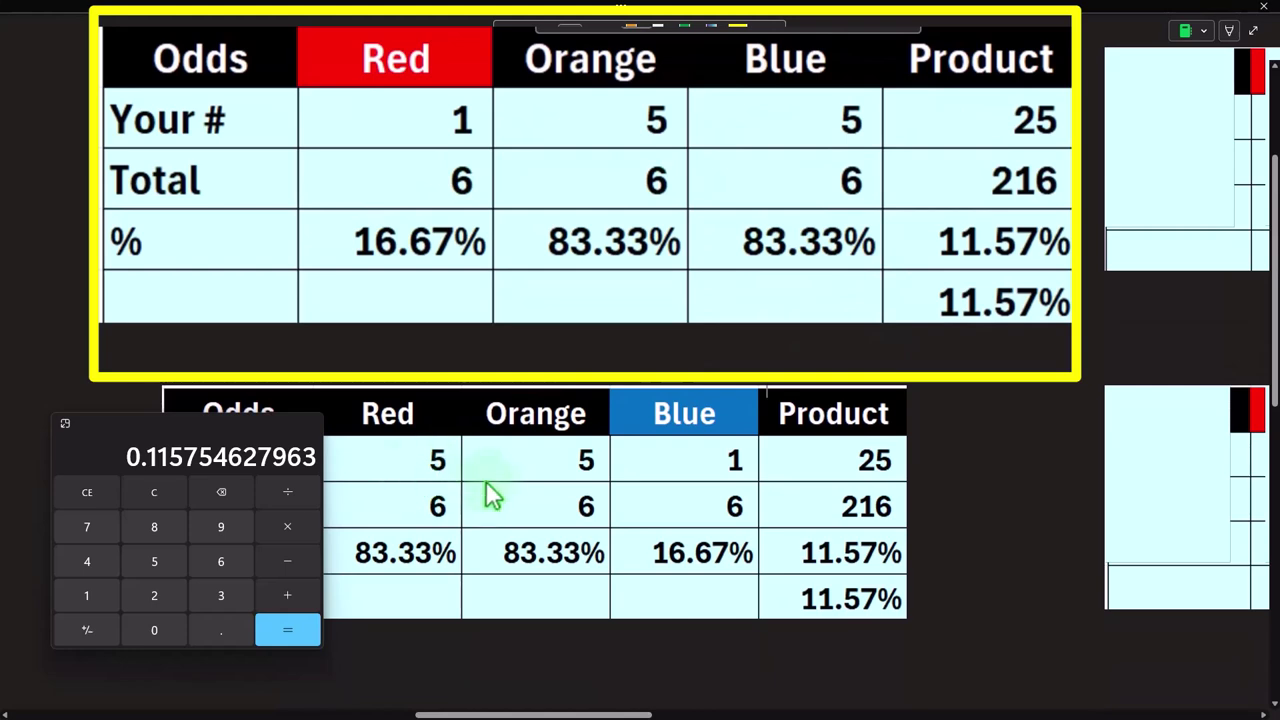
scroll(660, 475, down, 1)
scroll(660, 475, up, 1)
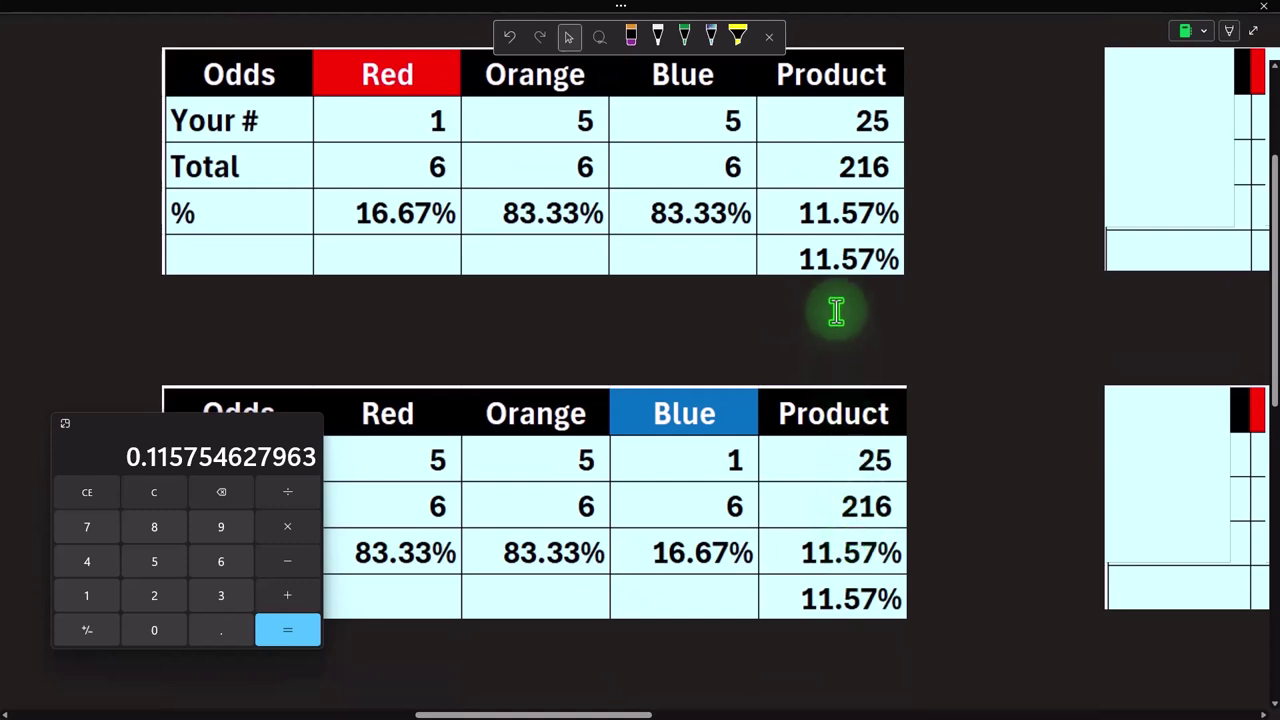
scroll(836, 311, down, 5)
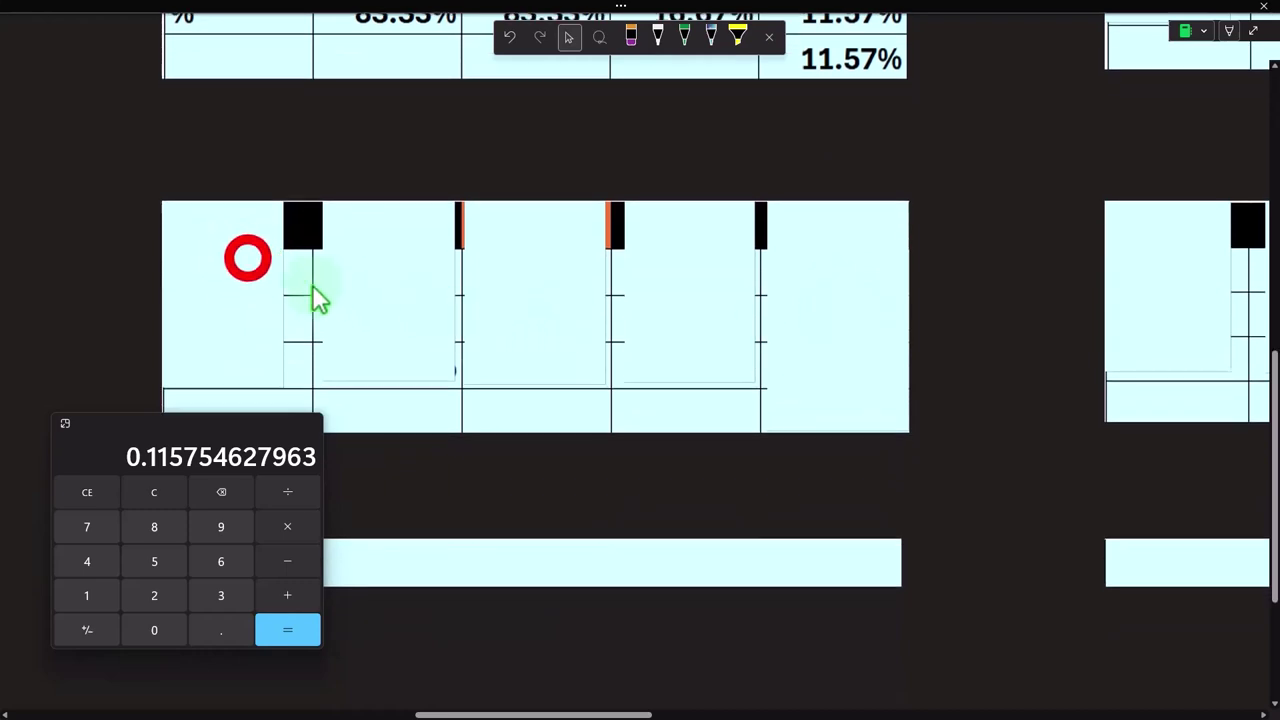
click(248, 258)
key(Delete)
click(568, 242)
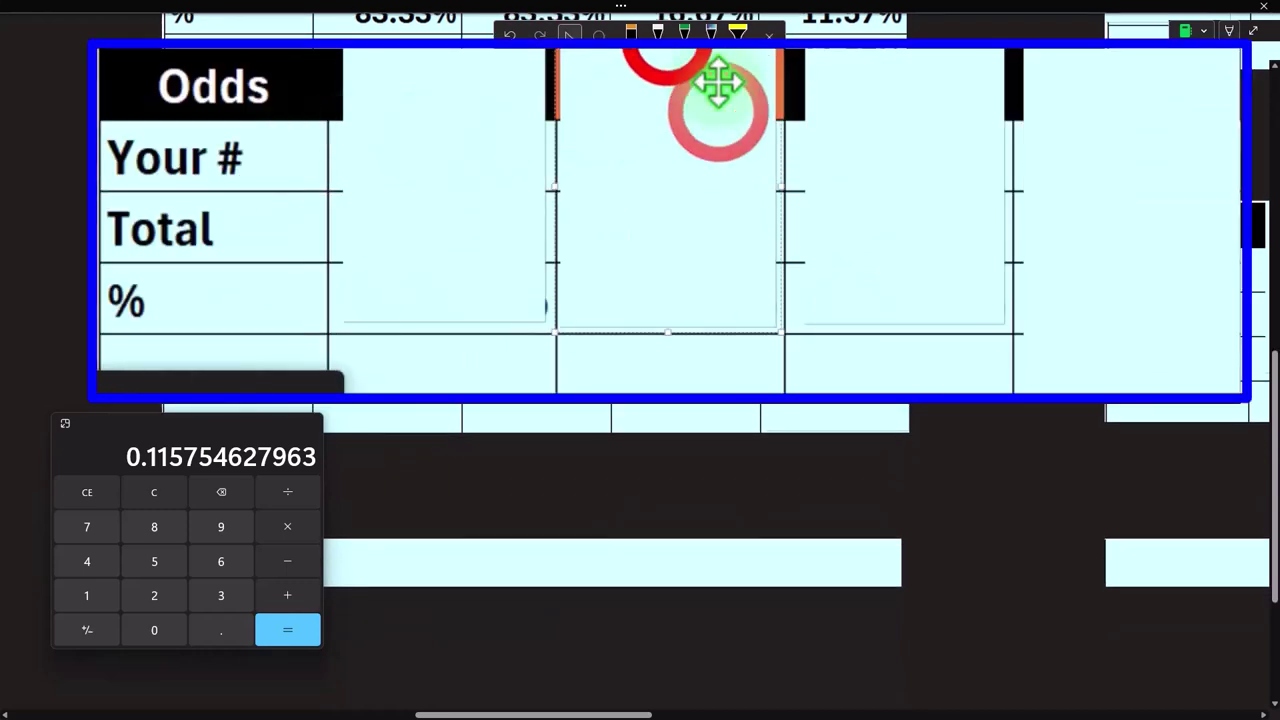
click(483, 135)
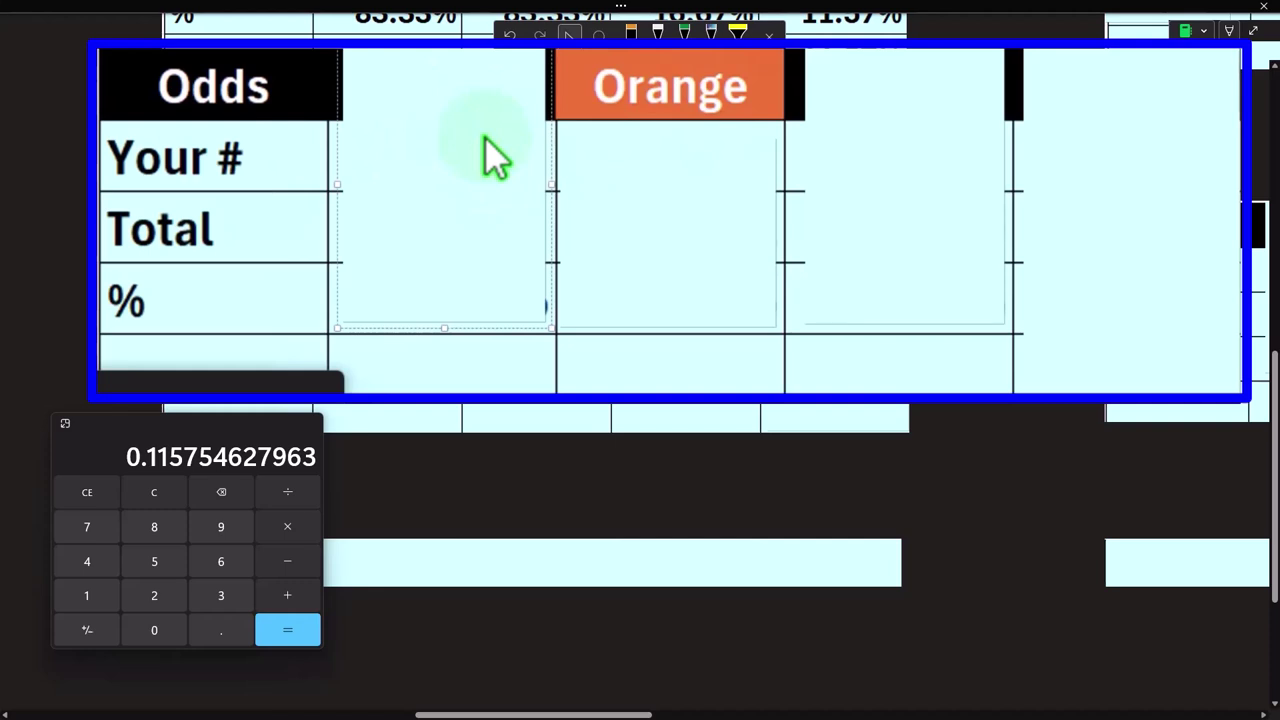
click(694, 189)
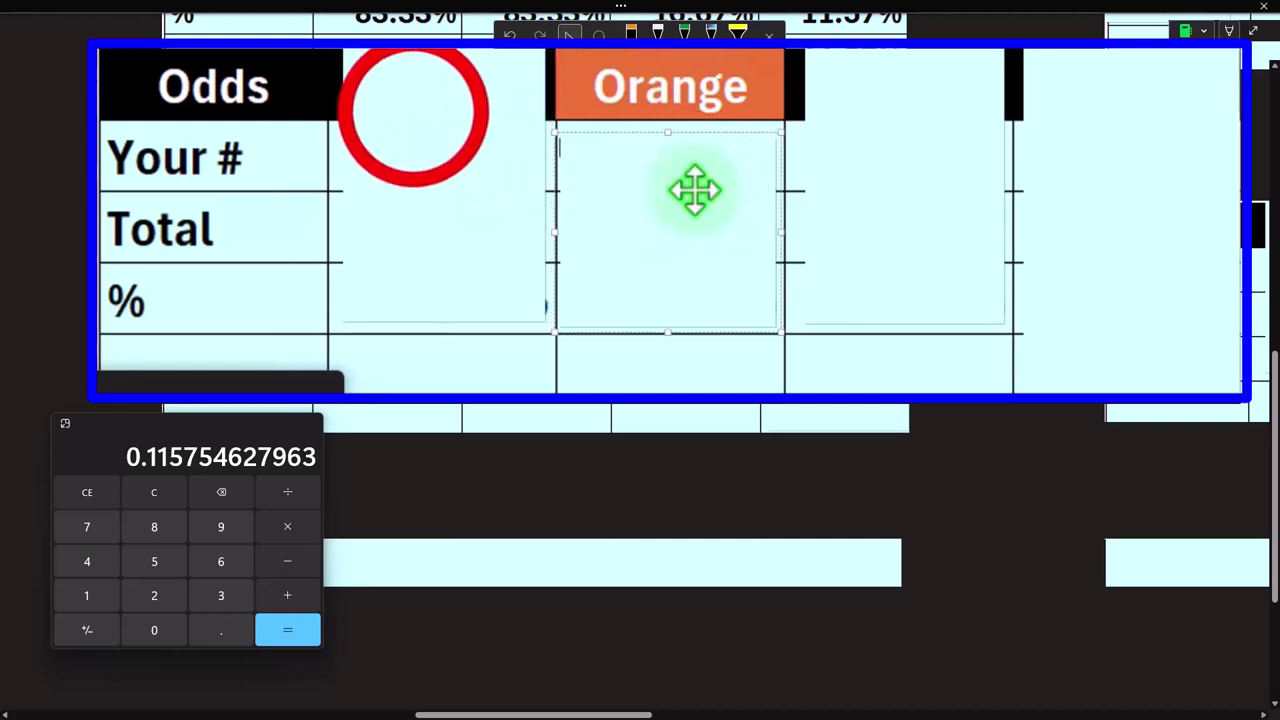
click(414, 112)
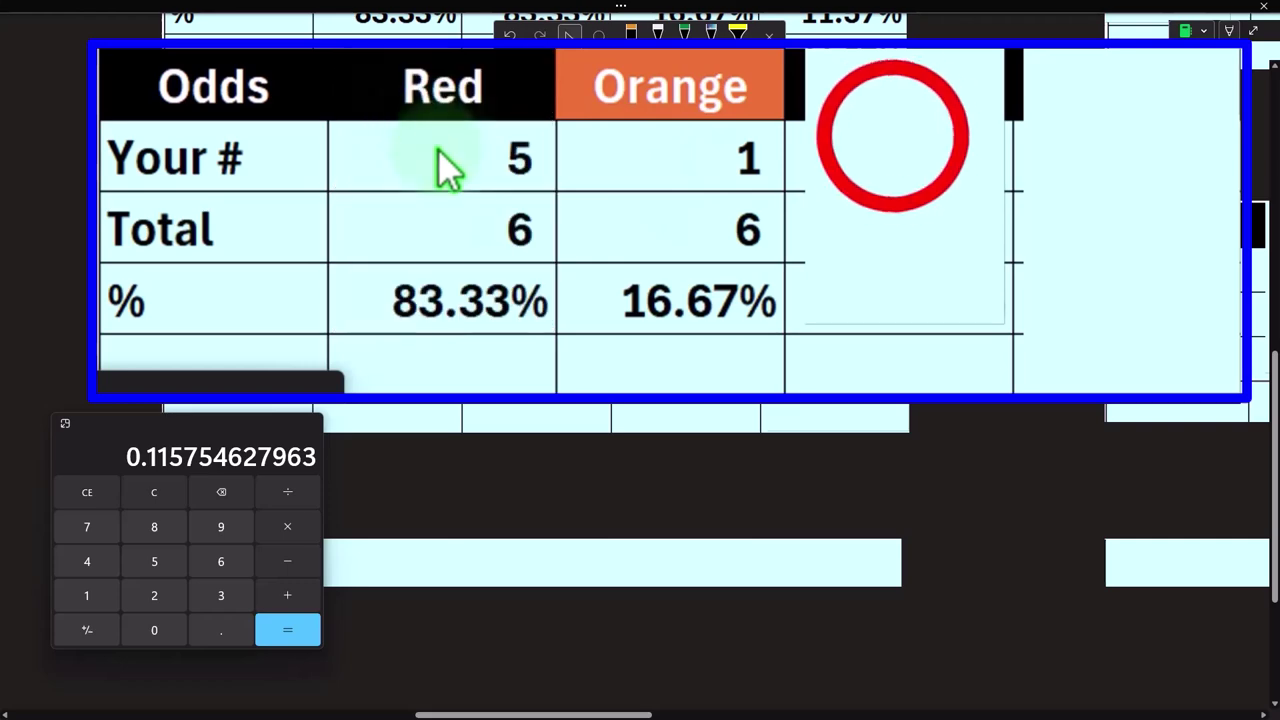
click(895, 137)
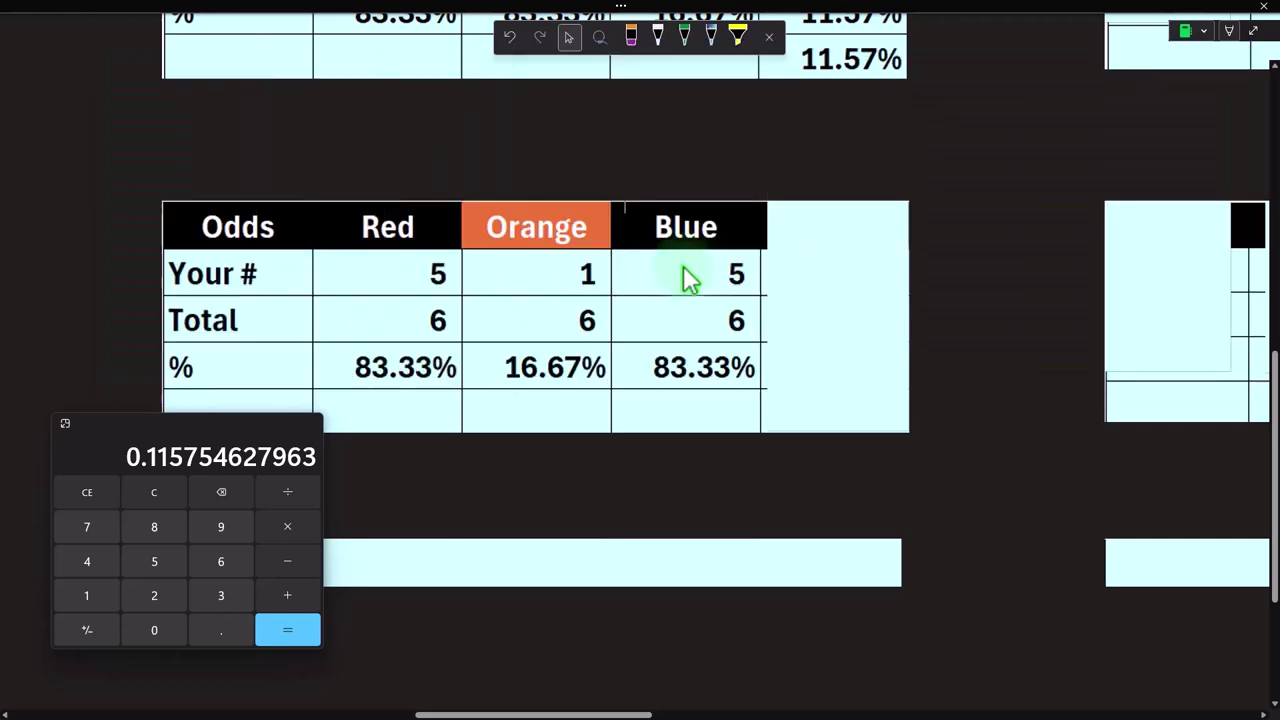
Step: Compare the three one-match tables, then delete the covers over the third table's Product column and the total row beneath it
scroll(680, 282, up, 5)
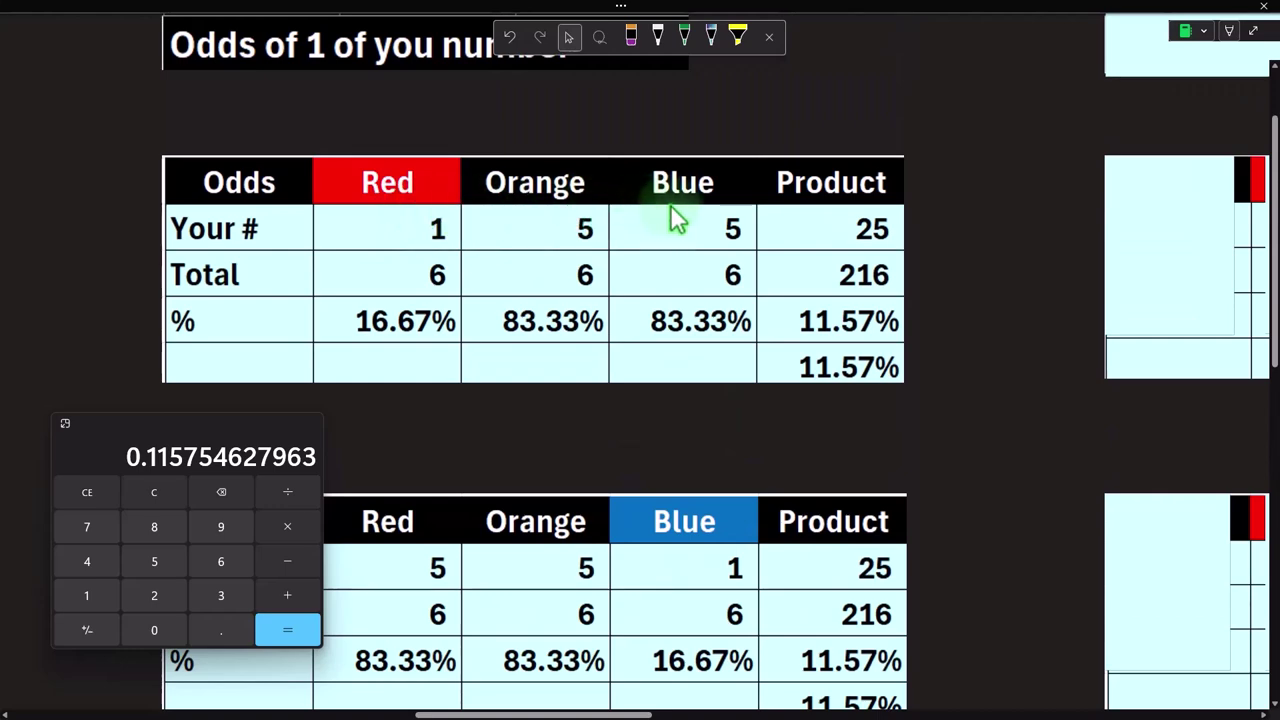
scroll(674, 214, down, 3)
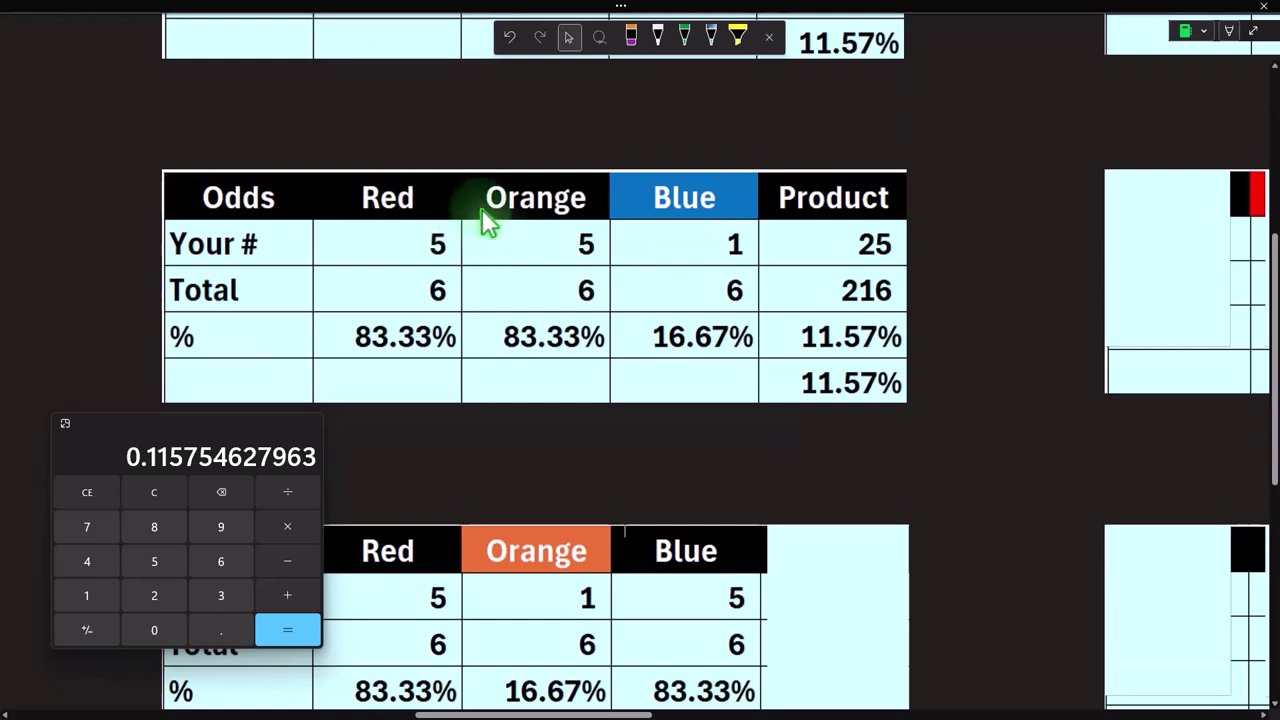
scroll(620, 215, down, 1)
scroll(619, 222, down, 1)
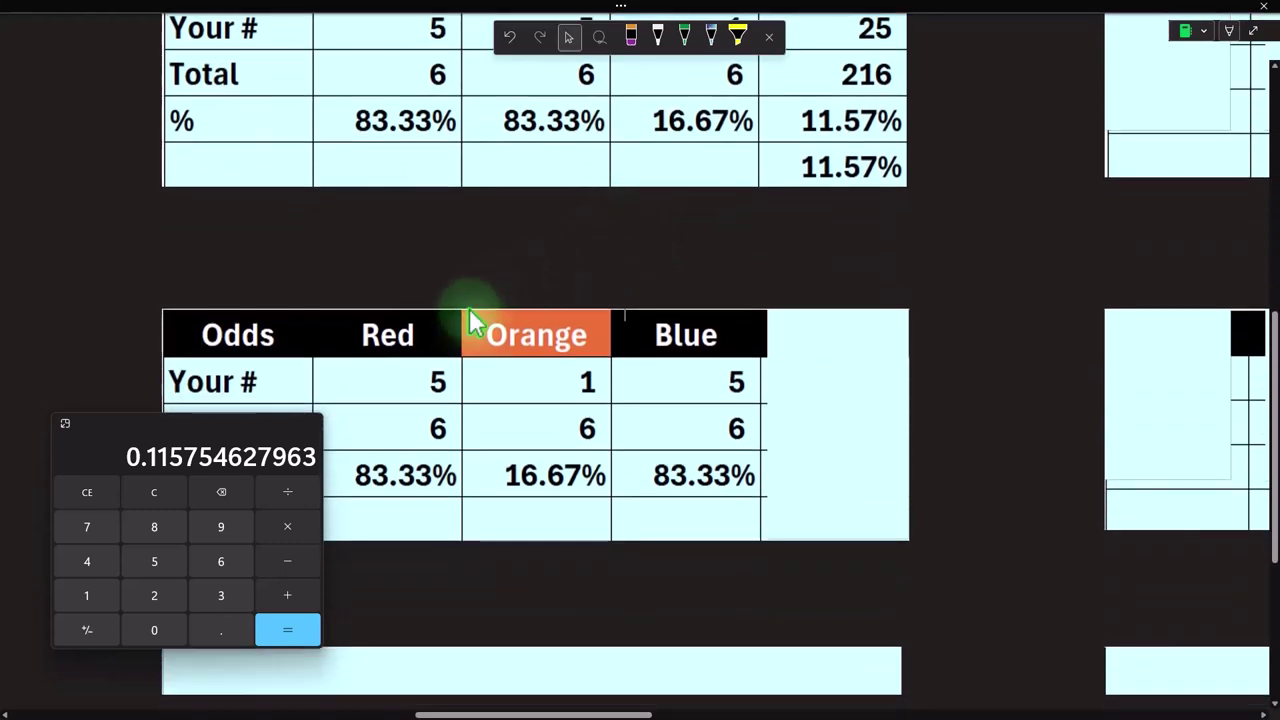
scroll(560, 335, down, 1)
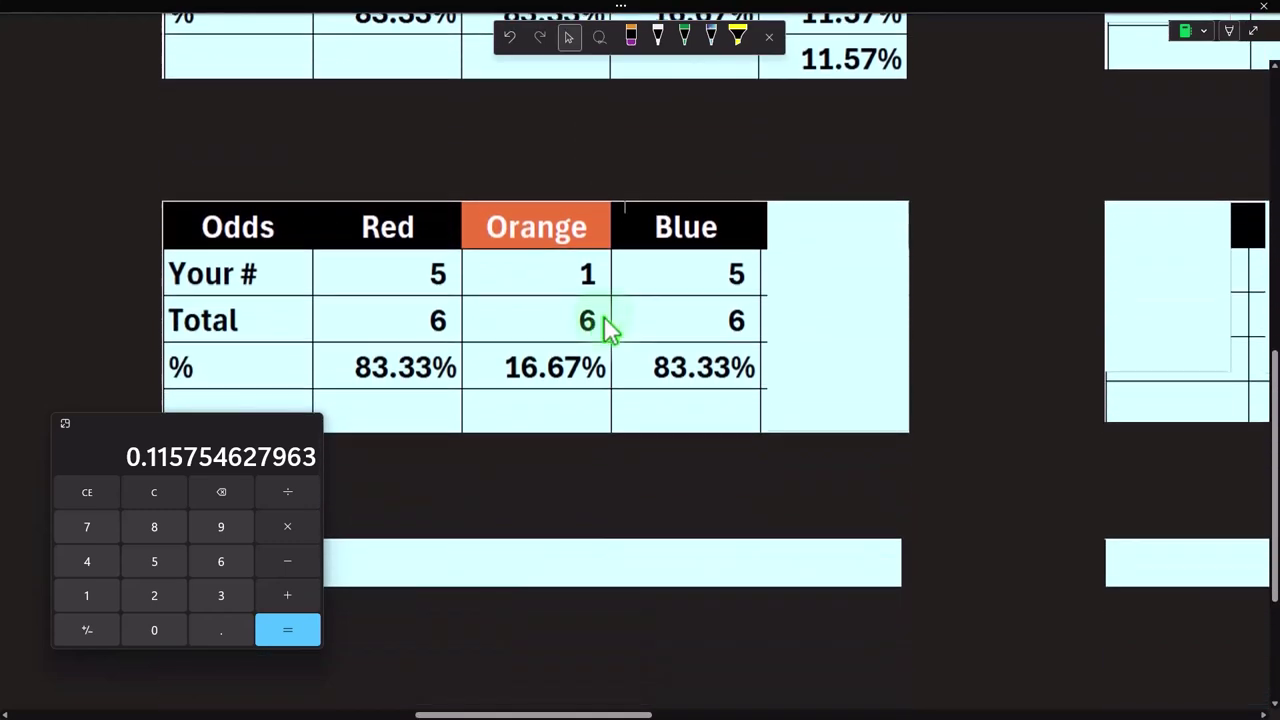
click(812, 278)
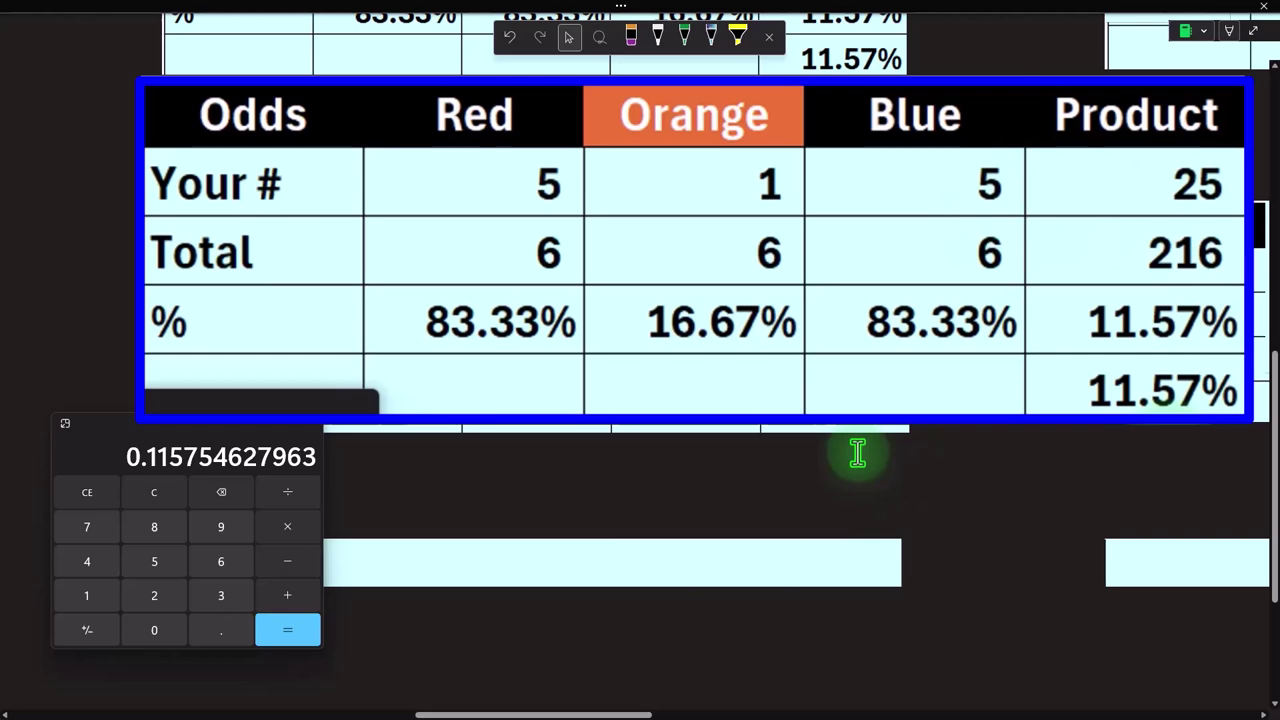
click(737, 545)
key(Delete)
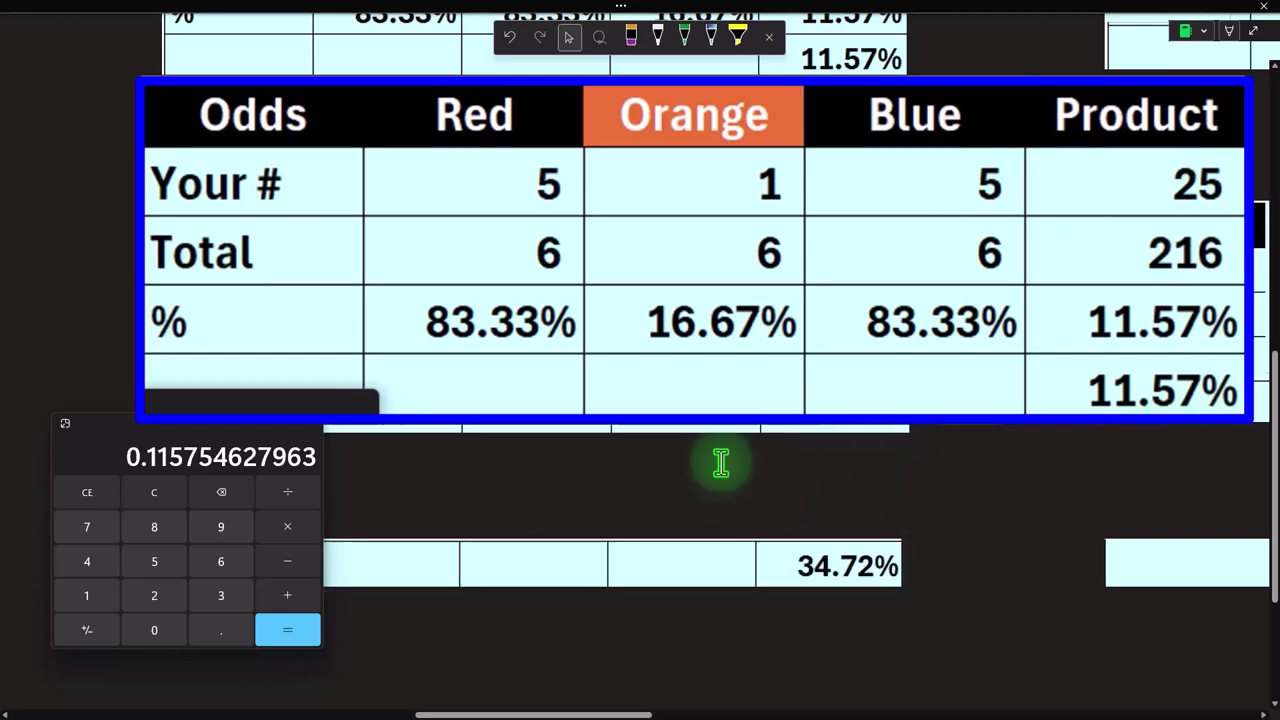
Step: Clear Calculator and add the three one-match percentages as 11.57 + 11.57 + 11.57
click(154, 492)
click(154, 492)
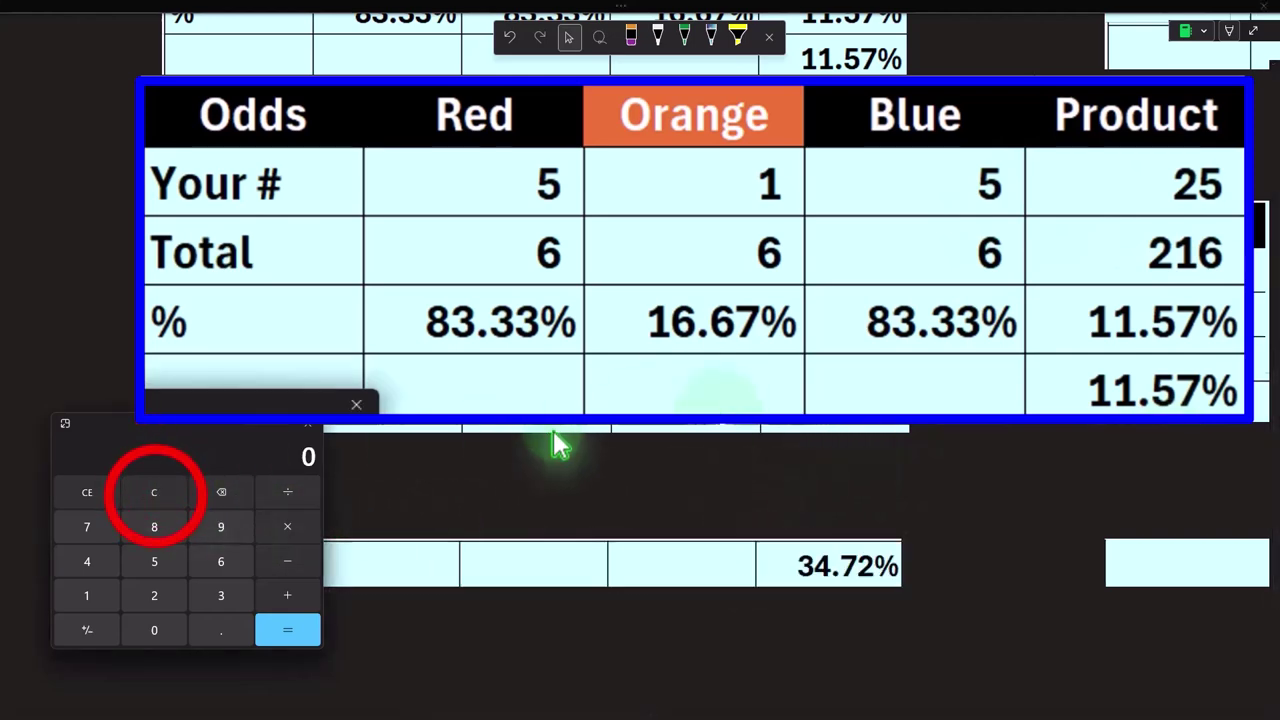
text(1)
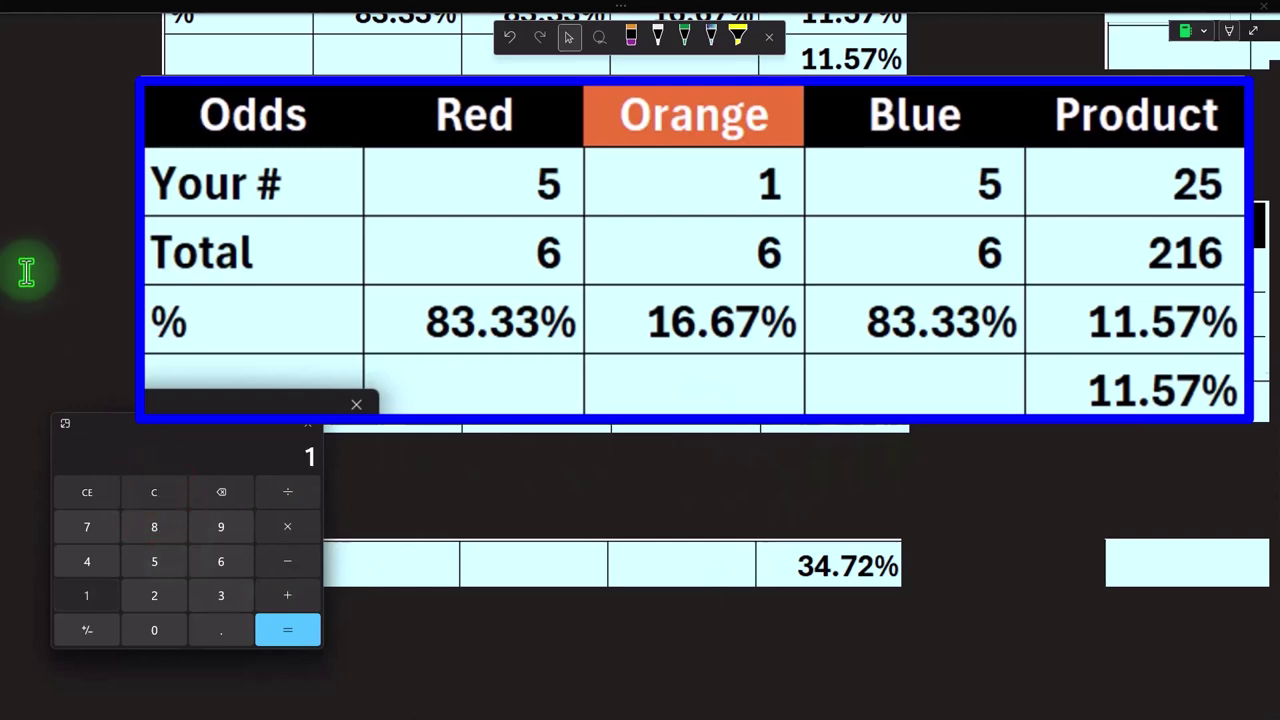
text(1.57)
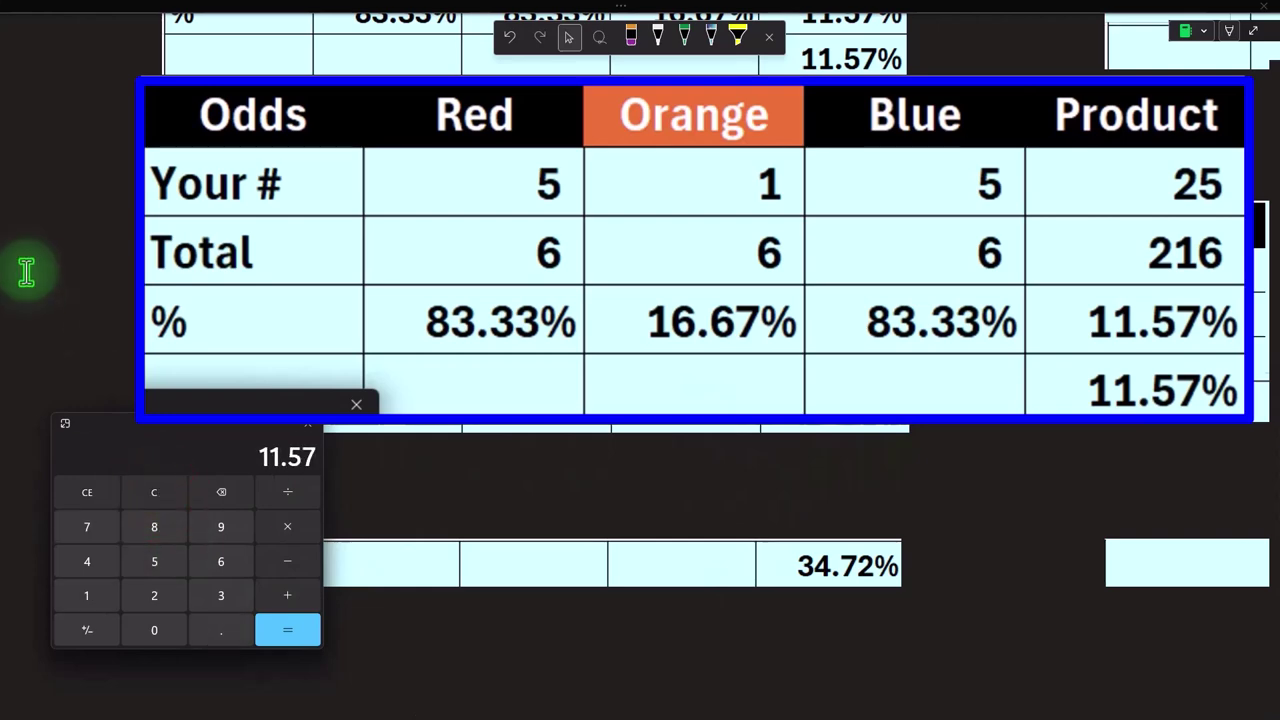
key(plus)
text(11.57)
key(Return)
text(11)
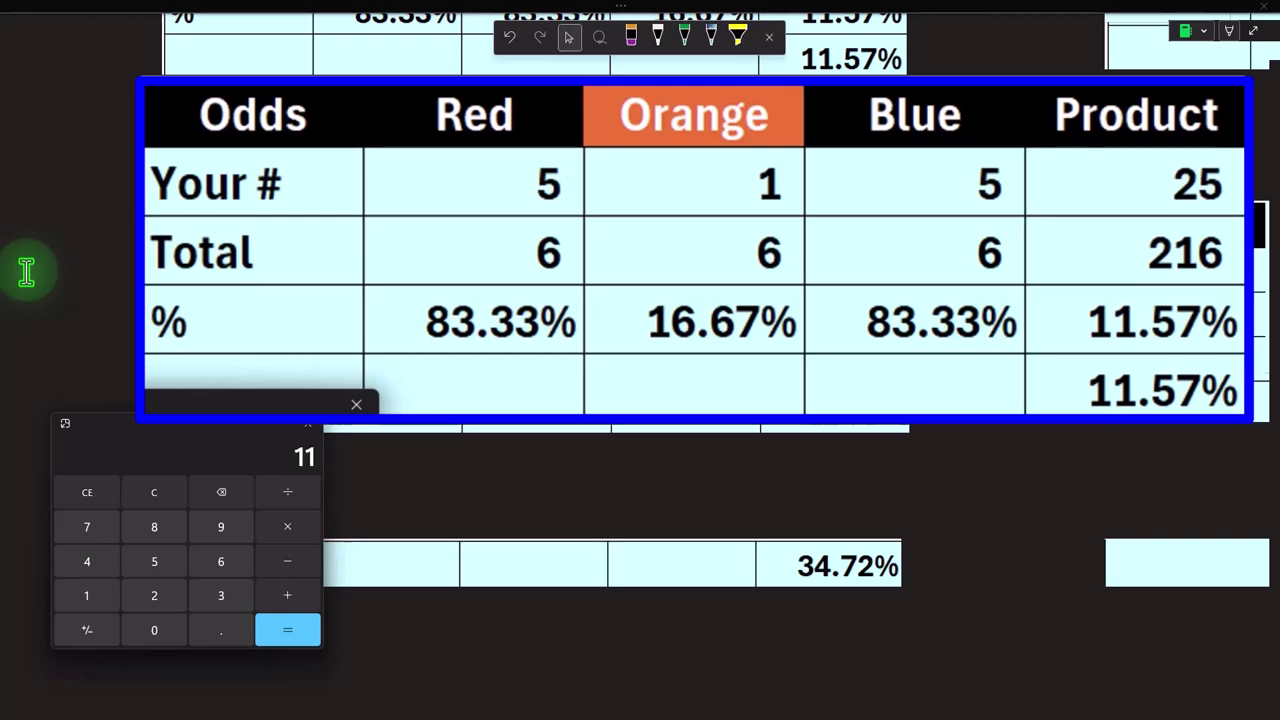
text(.57)
key(Return)
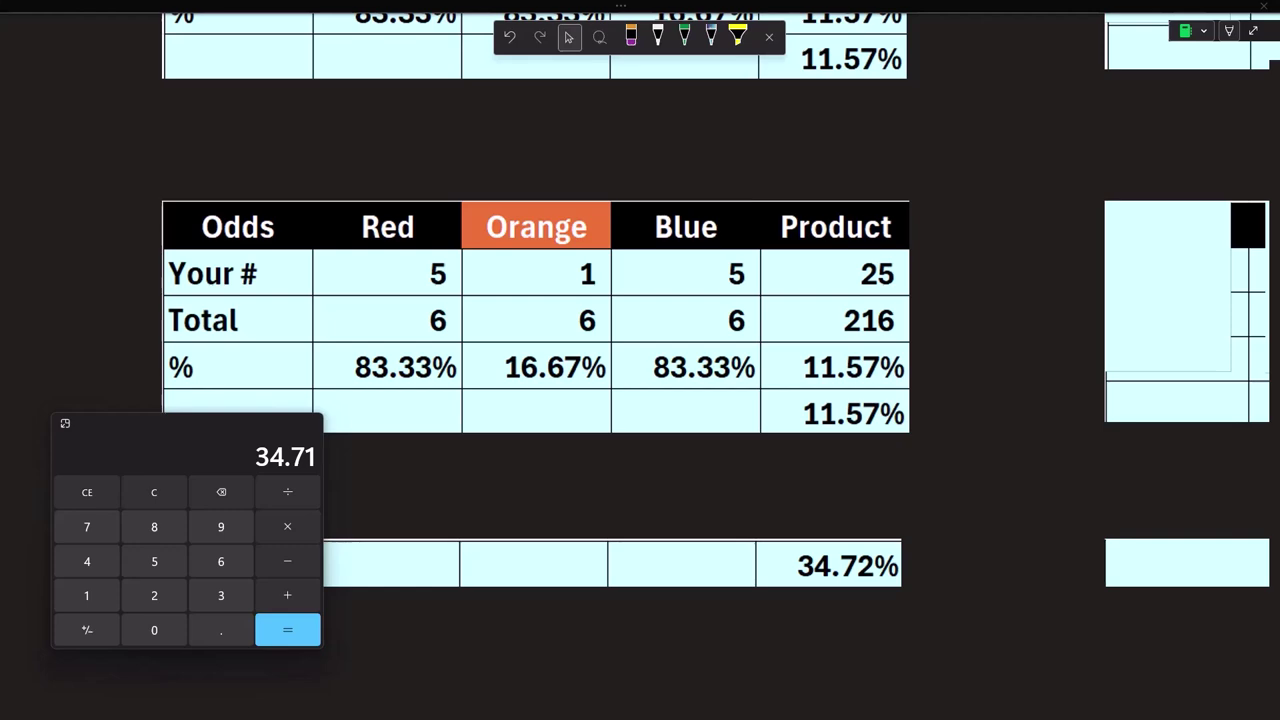
Step: In the two-match section, delete the covers over the title and over the first table's row labels and Red column
click(994, 314)
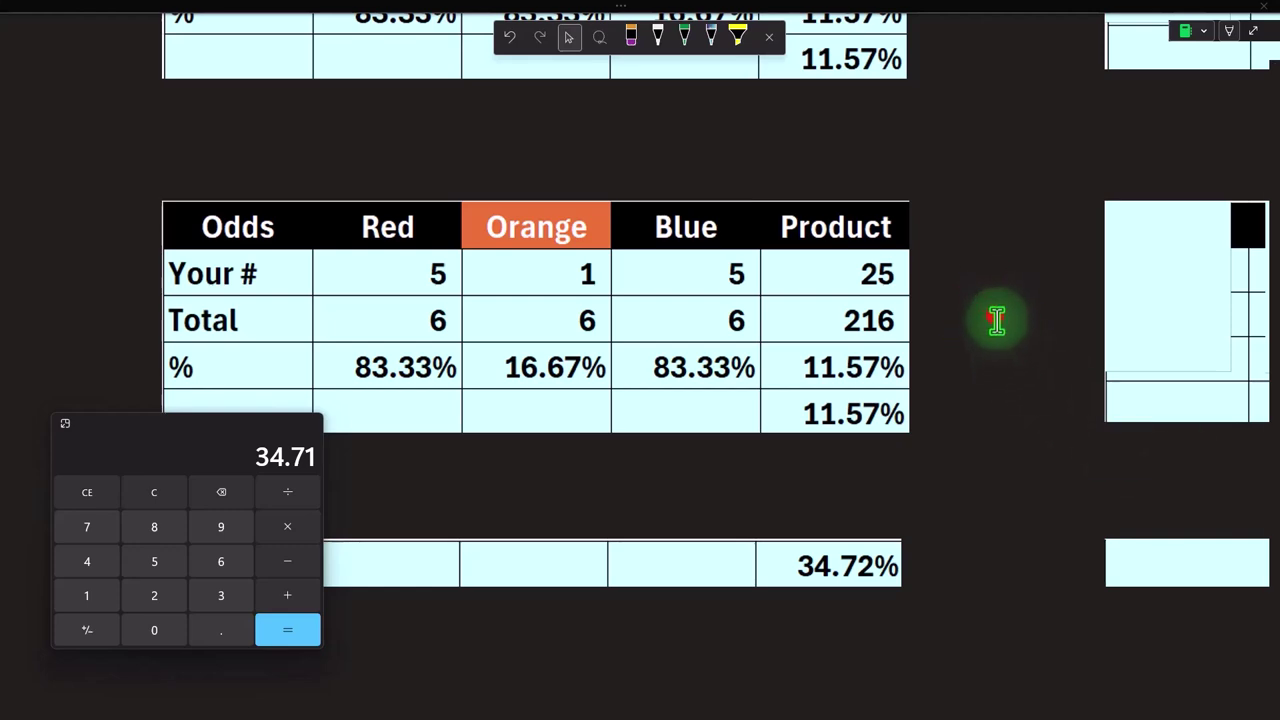
scroll(995, 317, up, 5)
drag(609, 710, 762, 714)
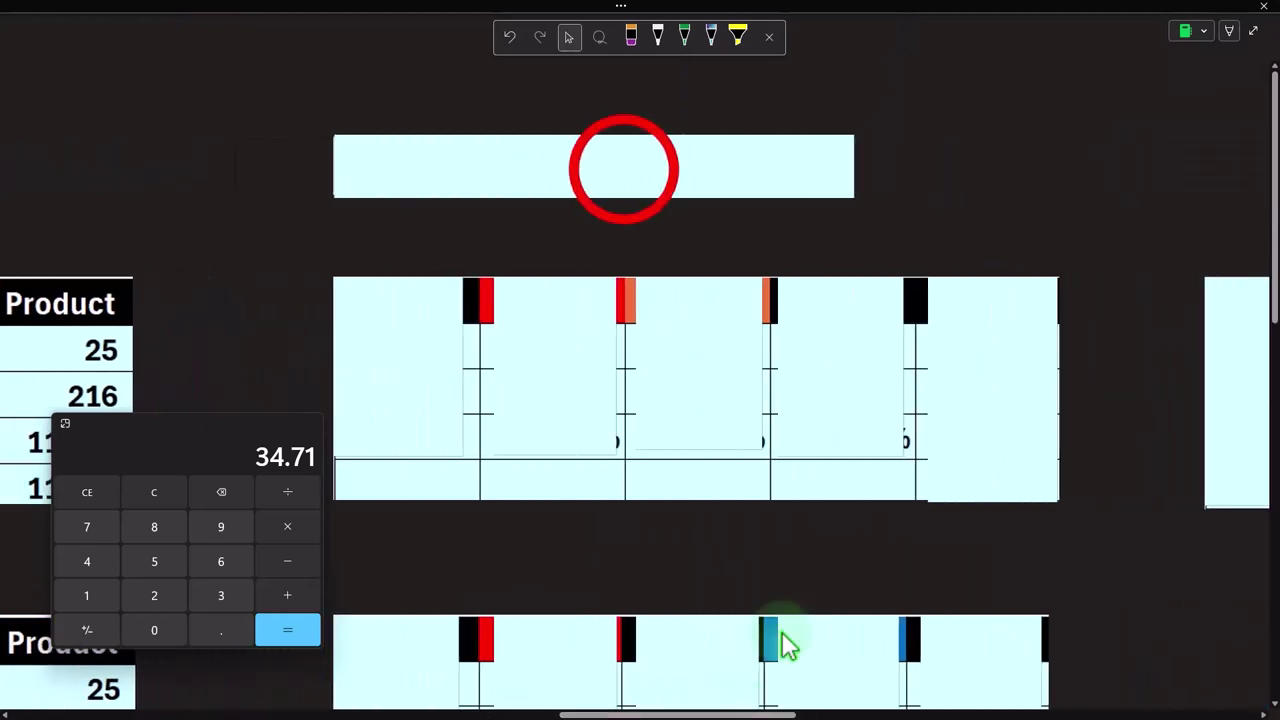
click(624, 170)
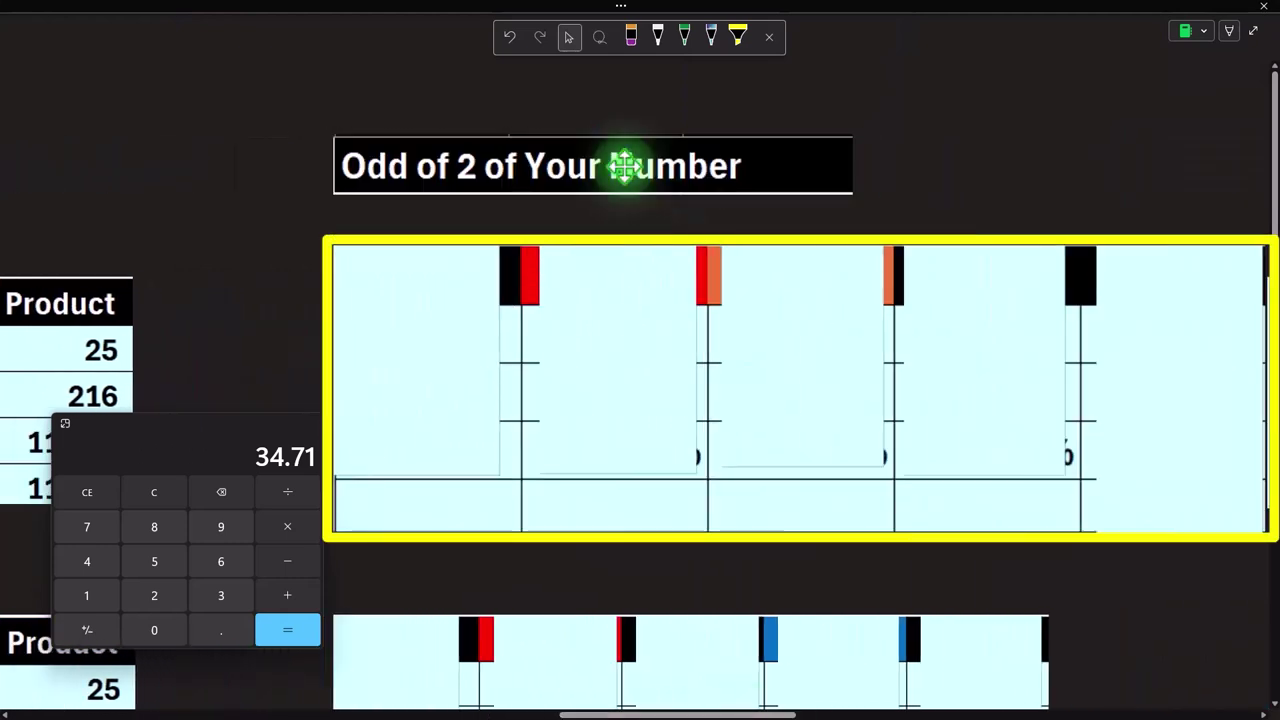
click(437, 361)
key(Delete)
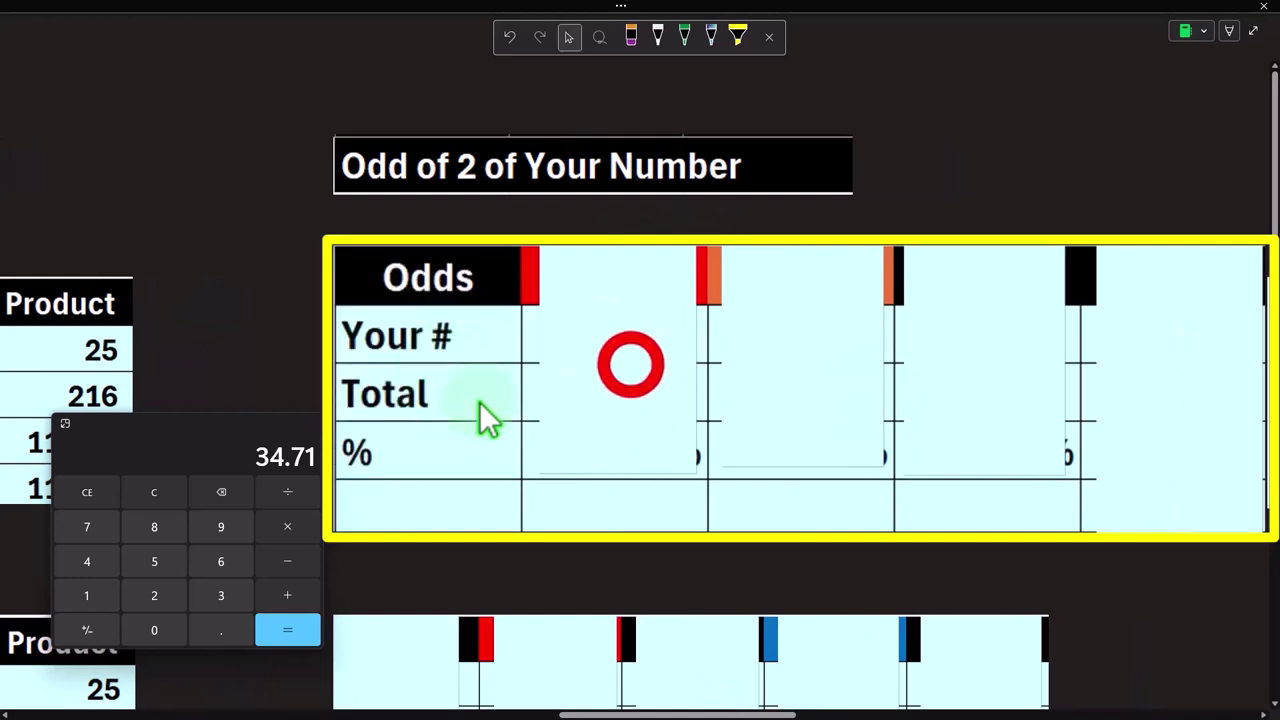
click(632, 365)
click(609, 339)
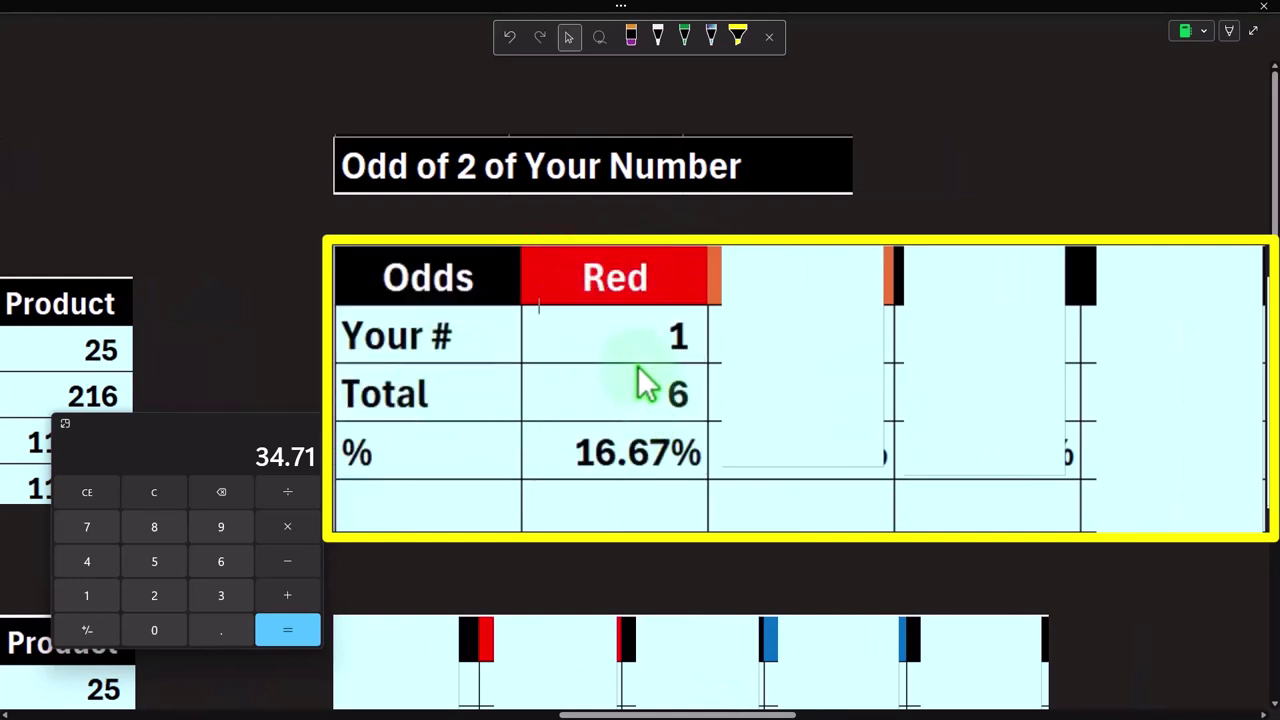
Step: Clear Calculator and divide 1 by 6 for the red die's odds
click(154, 492)
text(1)
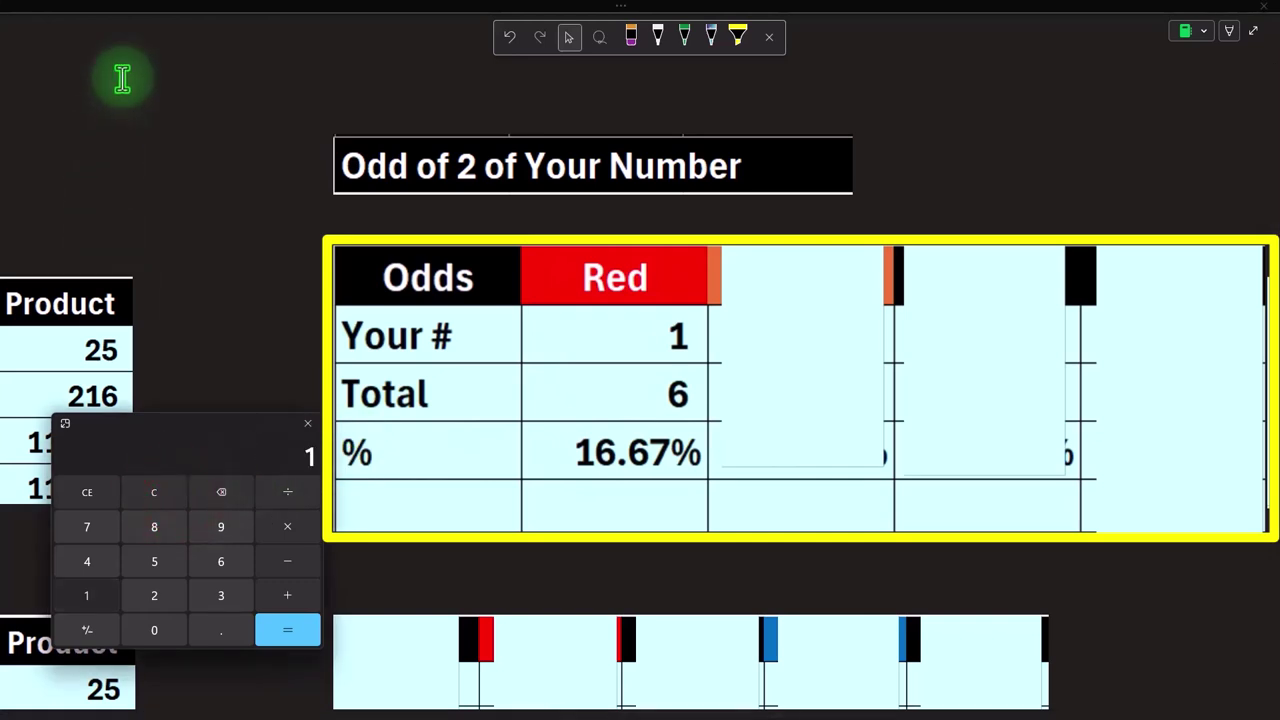
text(/6)
key(Return)
Step: Uncover the Orange column of the first two-match table by shrinking its cover below the header, then deleting it
click(820, 331)
click(804, 286)
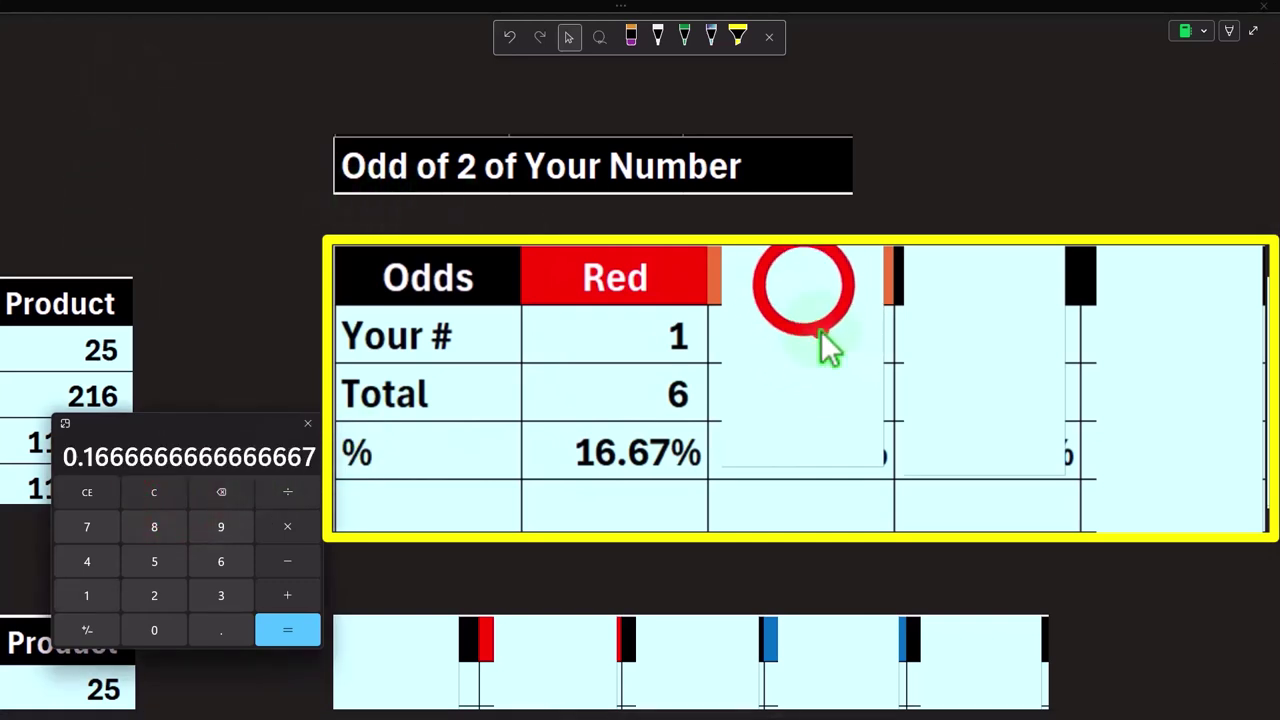
drag(802, 247, 805, 308)
click(812, 400)
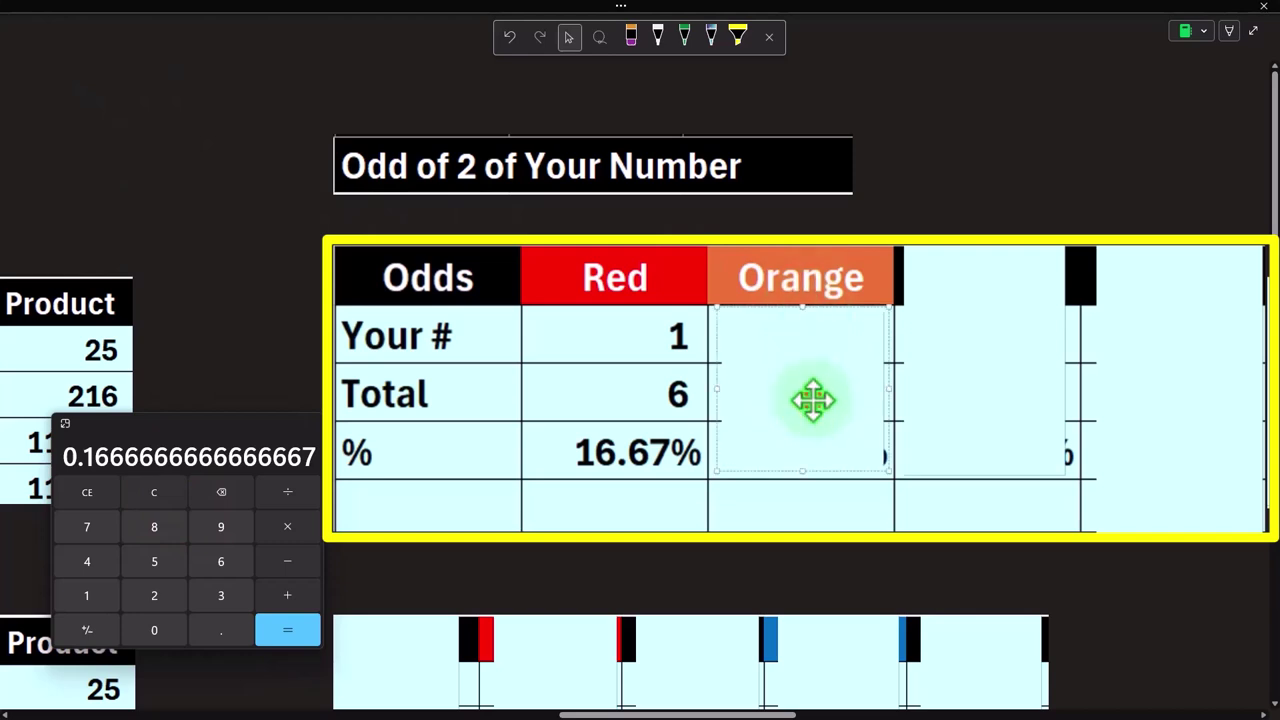
key(Delete)
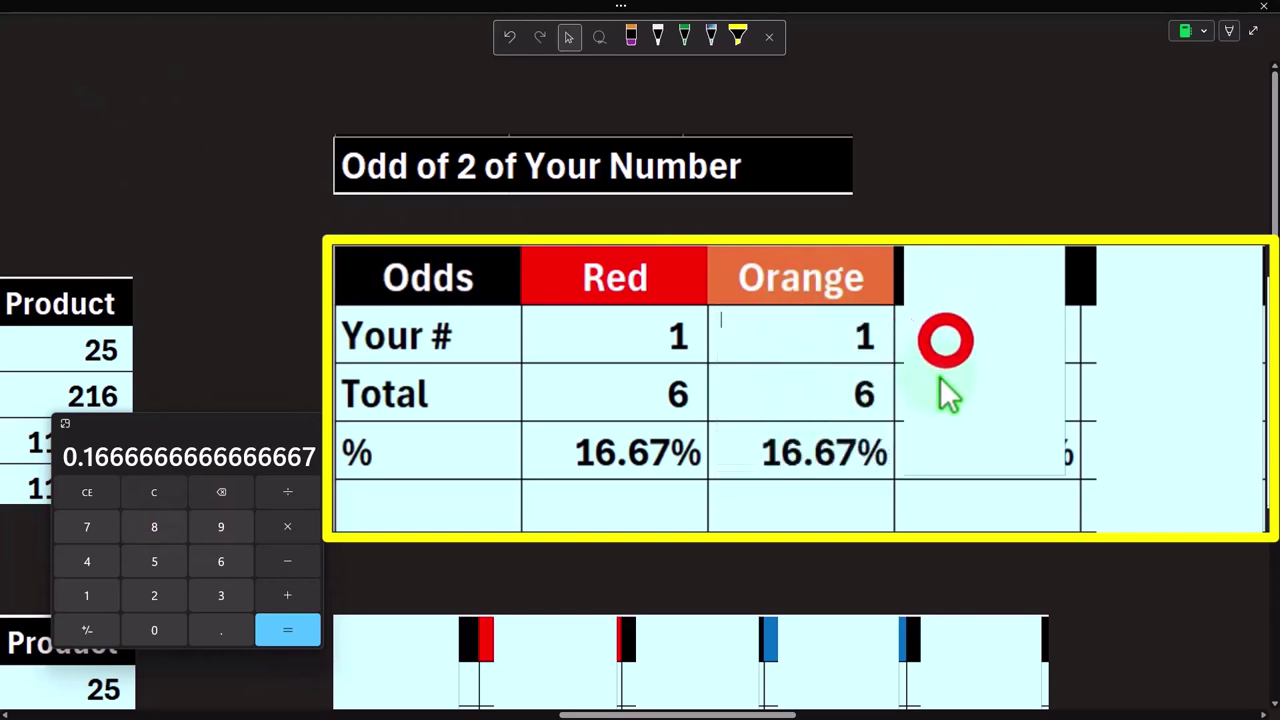
Step: Delete the covers over the Blue and Product columns of the first two-match table
click(946, 340)
key(Delete)
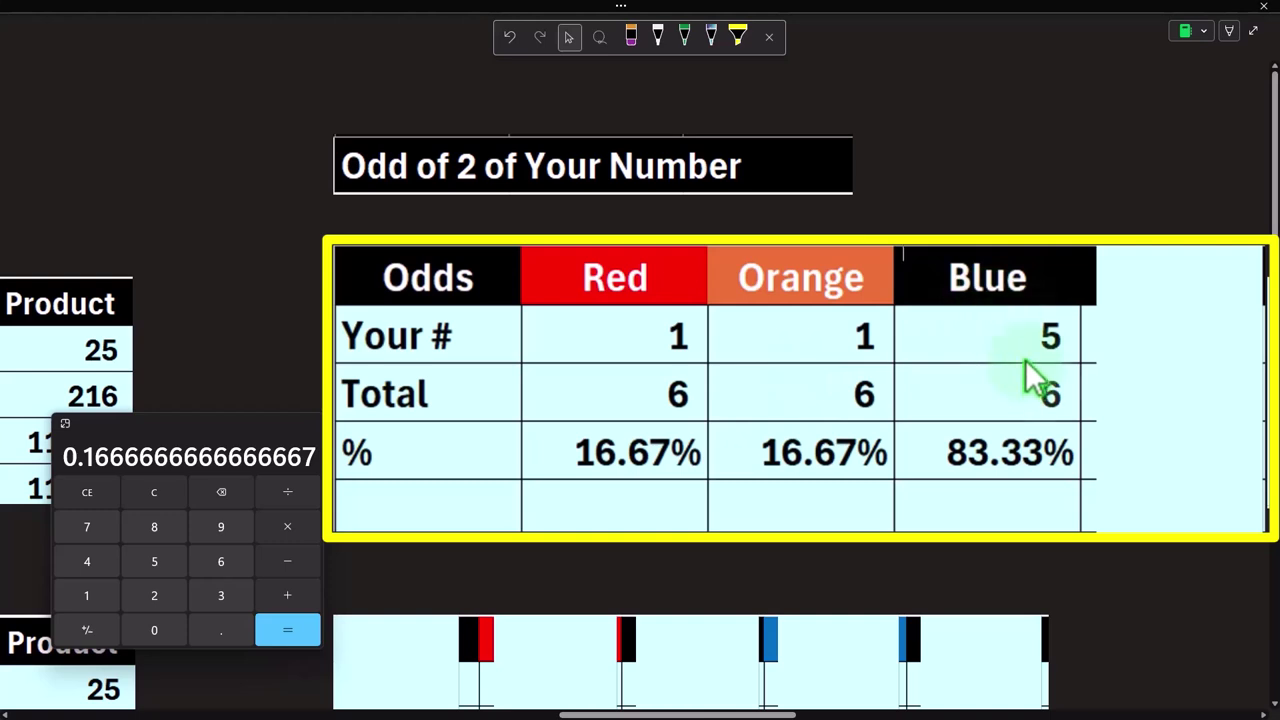
click(1146, 346)
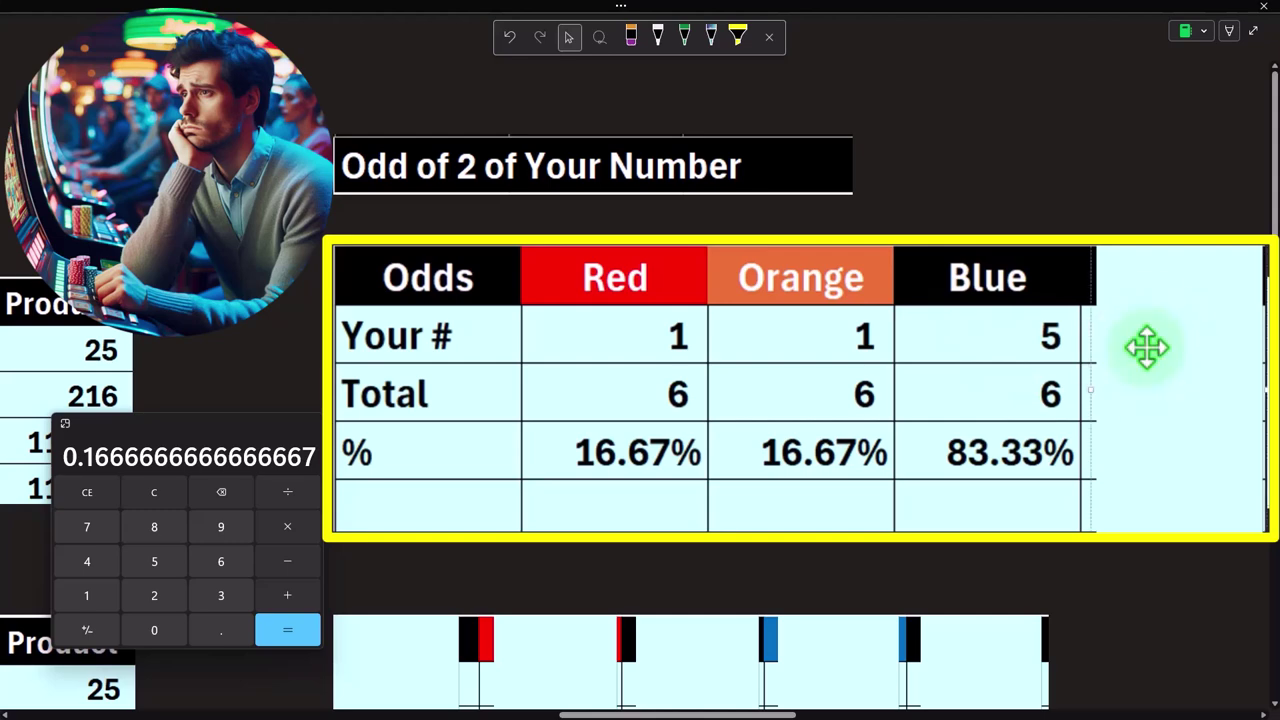
key(Delete)
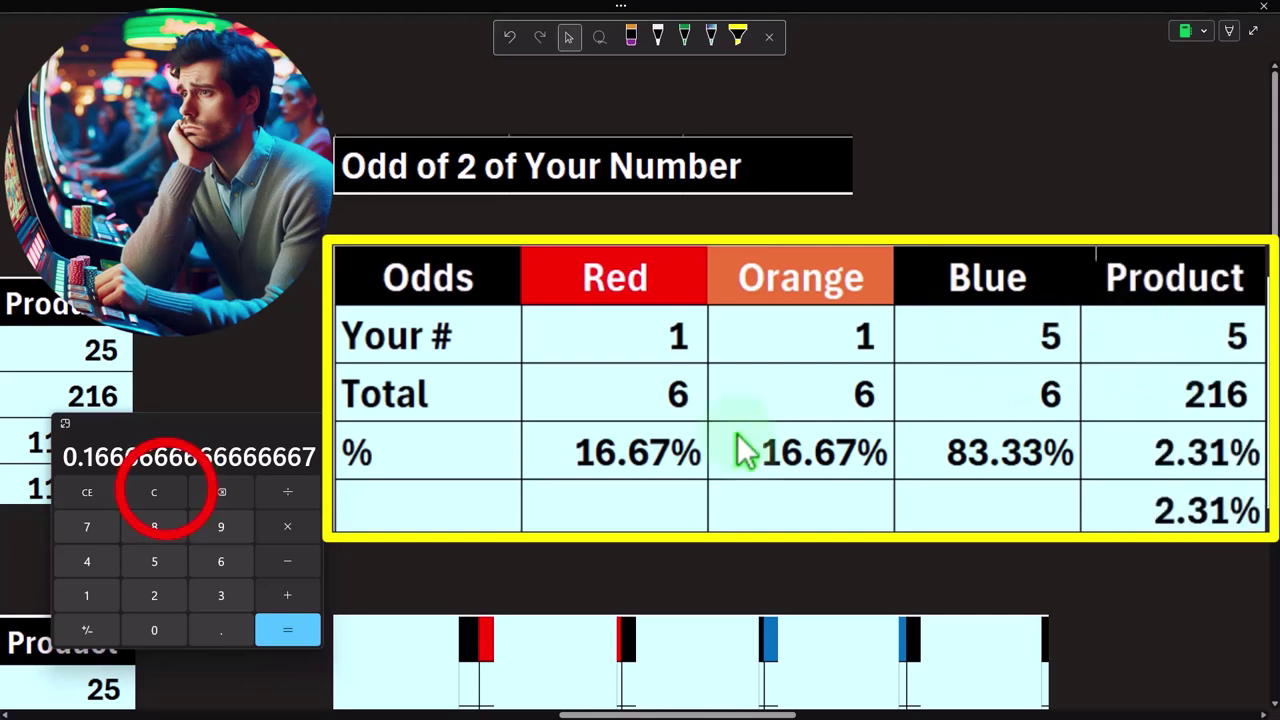
Step: Check the Product column in Calculator by multiplying the Your # values, multiplying 6 × 6 × 6, and dividing 5 by 216
click(166, 490)
key(1)
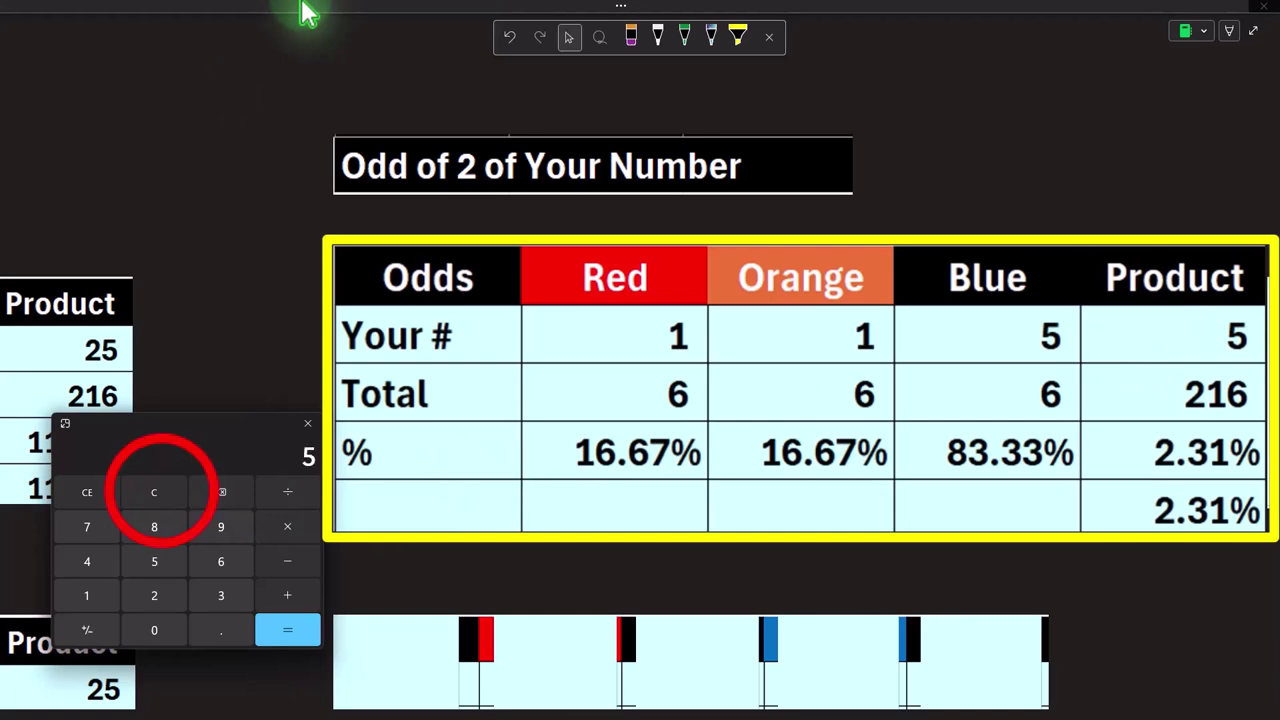
click(158, 494)
text(6)
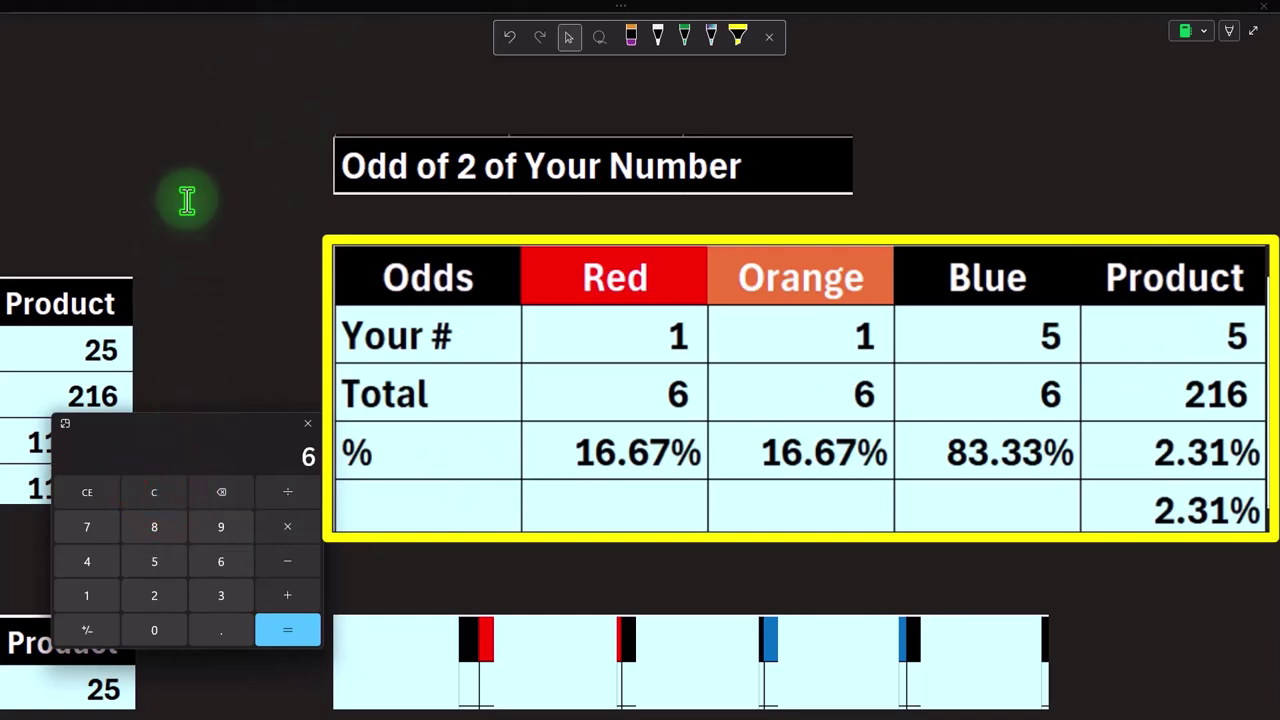
text(*6*6)
key(Return)
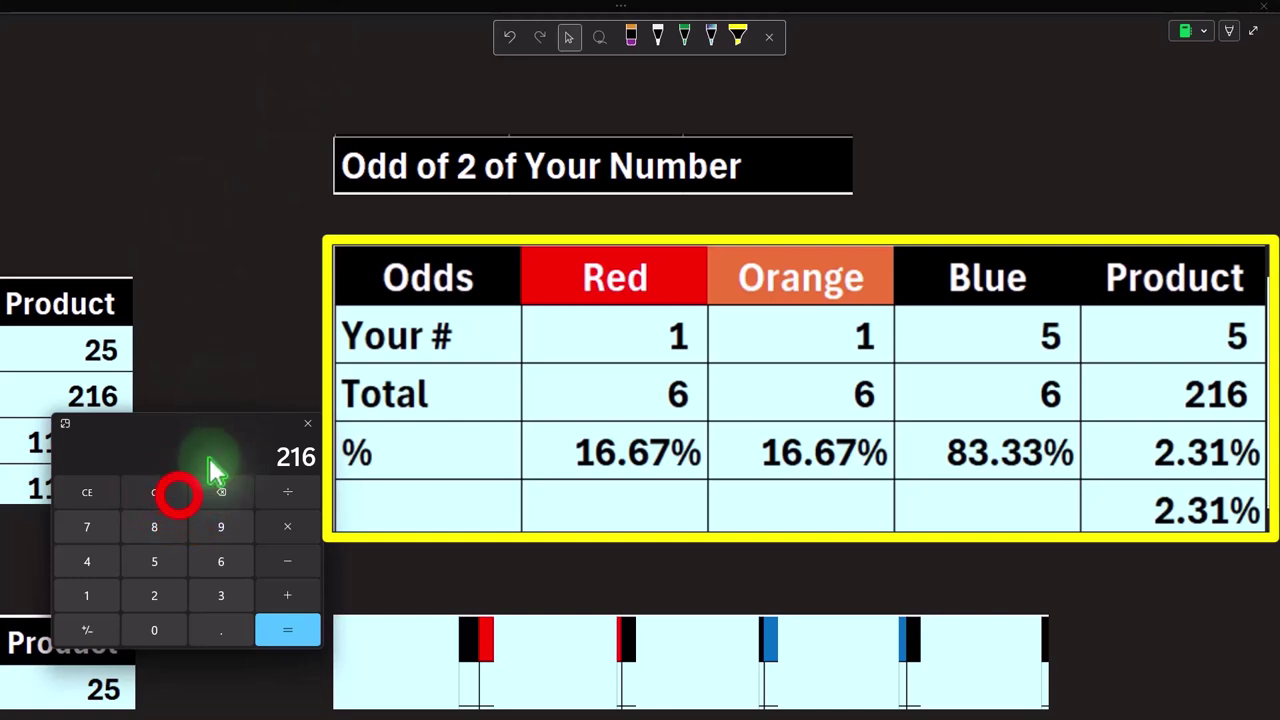
text(5/216=)
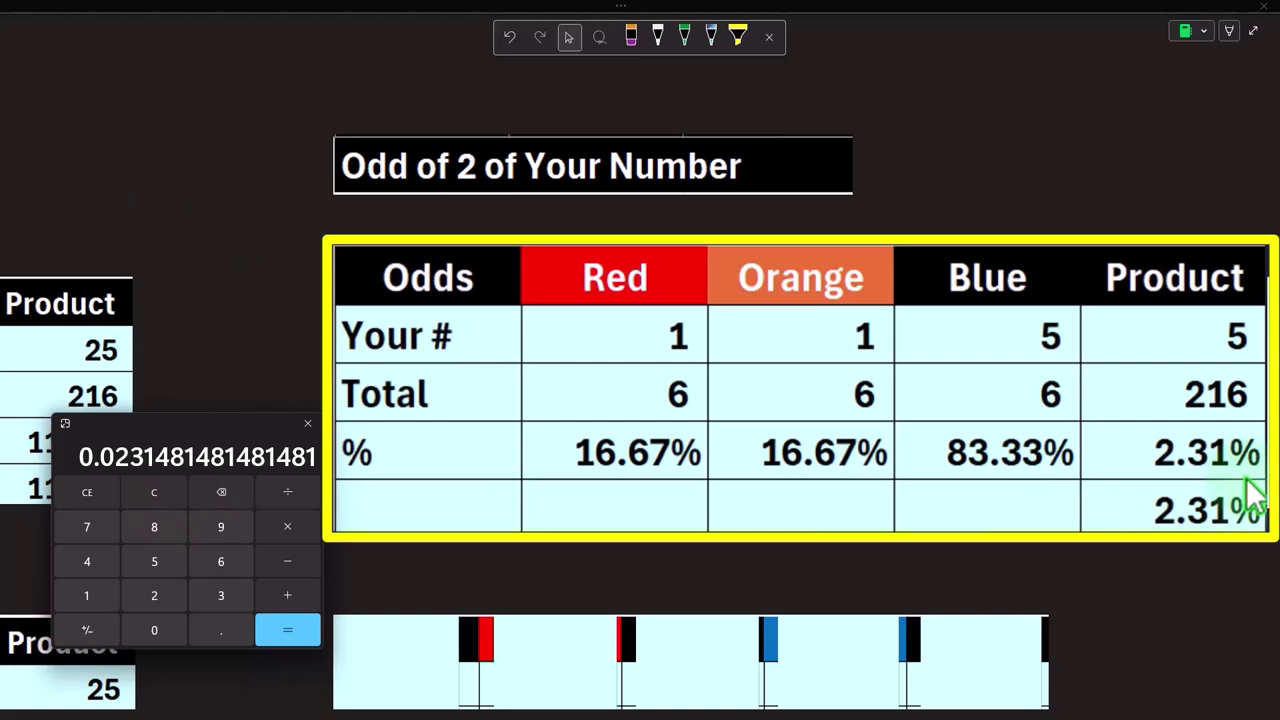
Step: Clear Calculator and multiply the three dice percentages as 0.1667 × 0.1667 × 0.8333
click(163, 494)
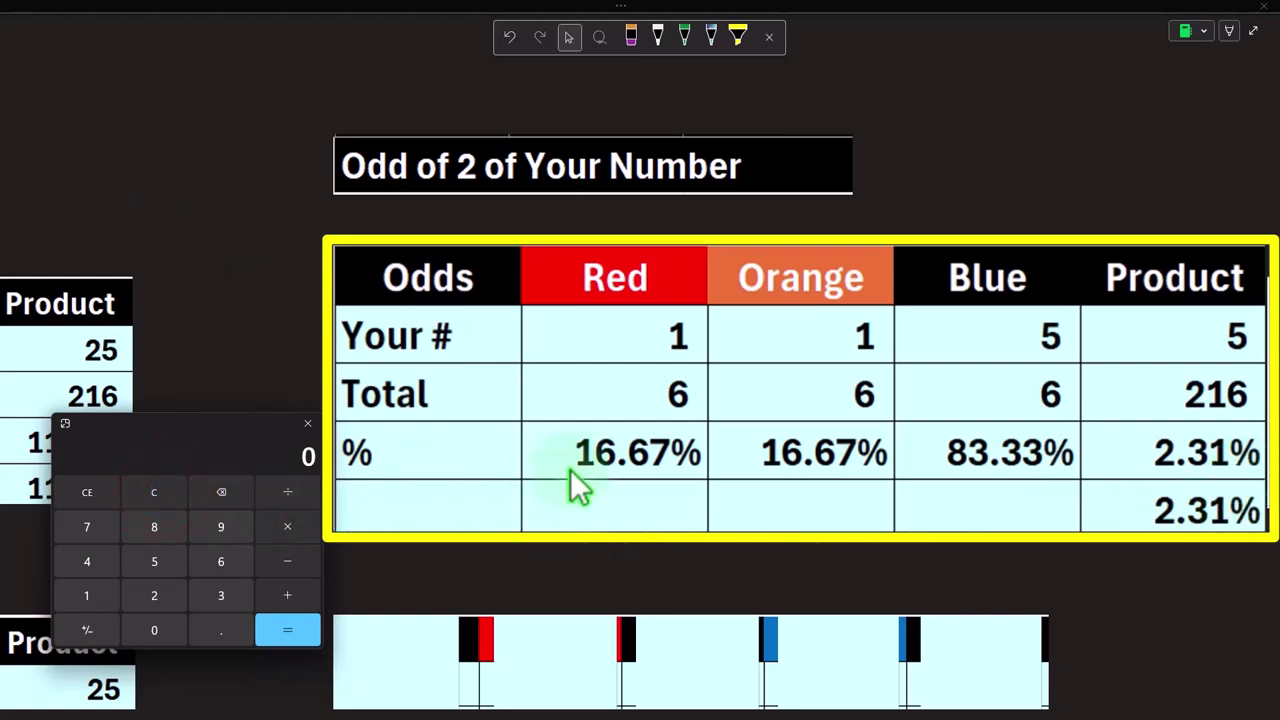
text(0.1667)
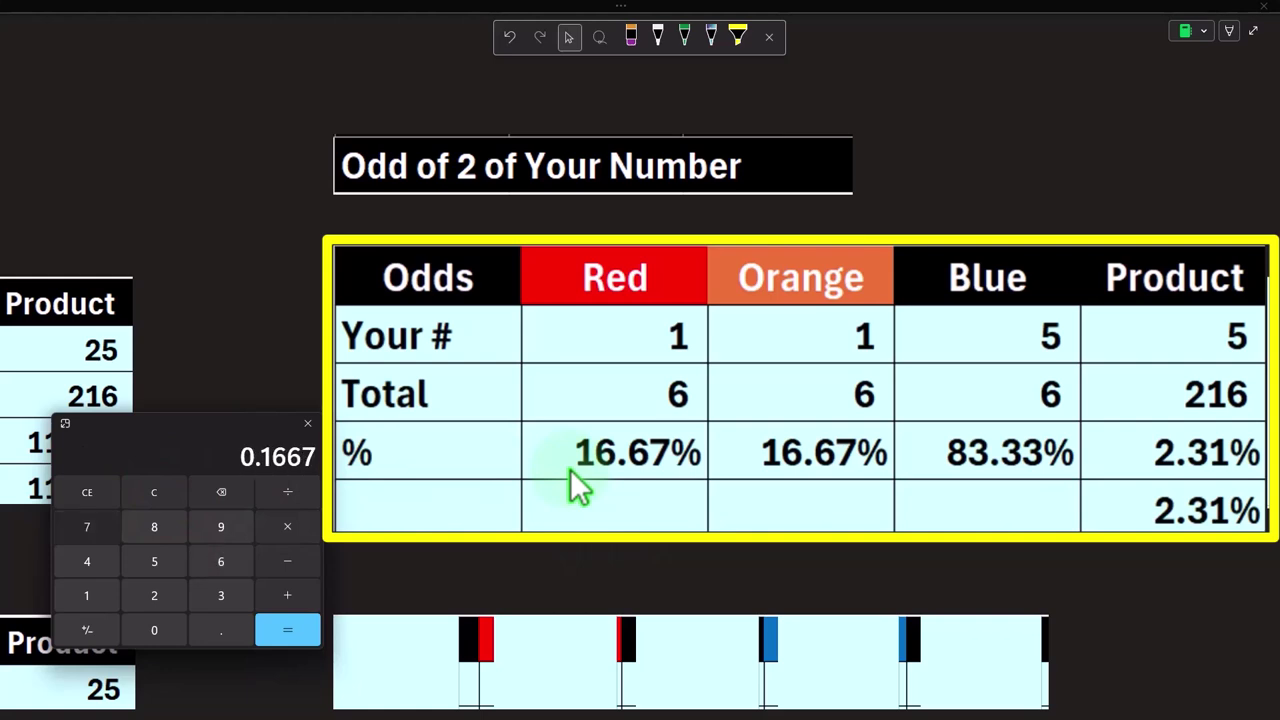
key(Escape)
text(0.1)
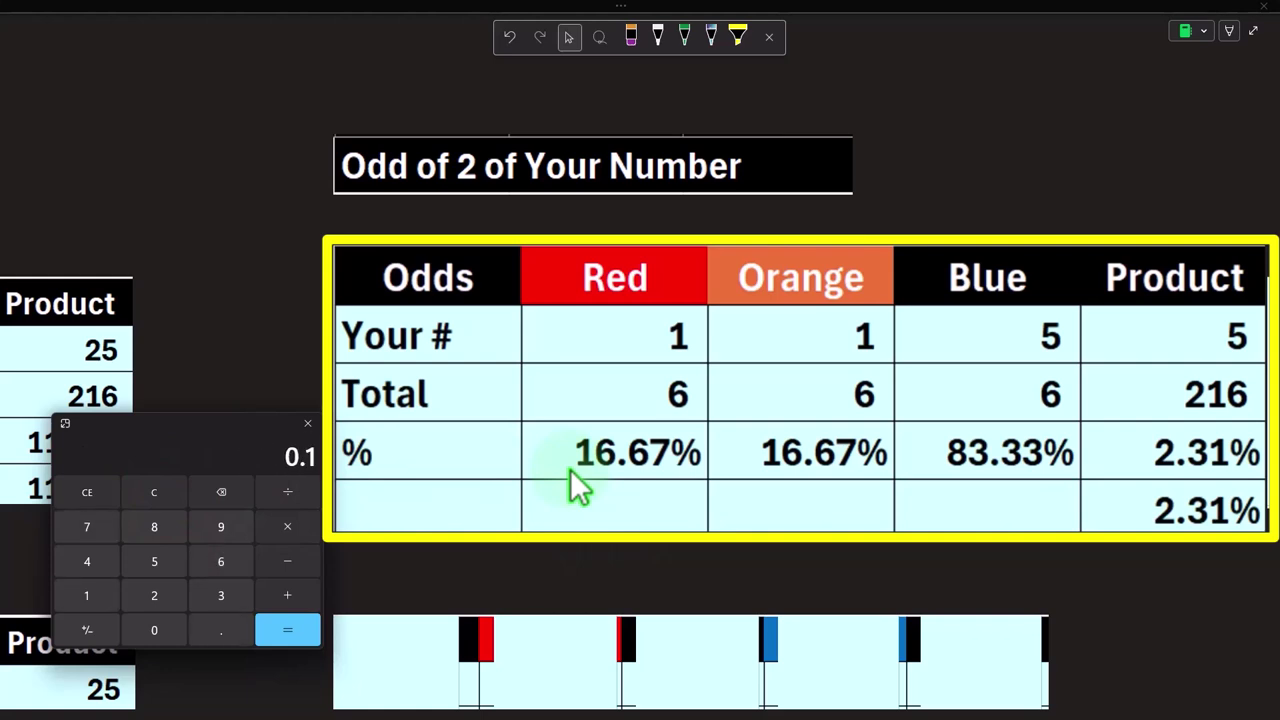
text(667)
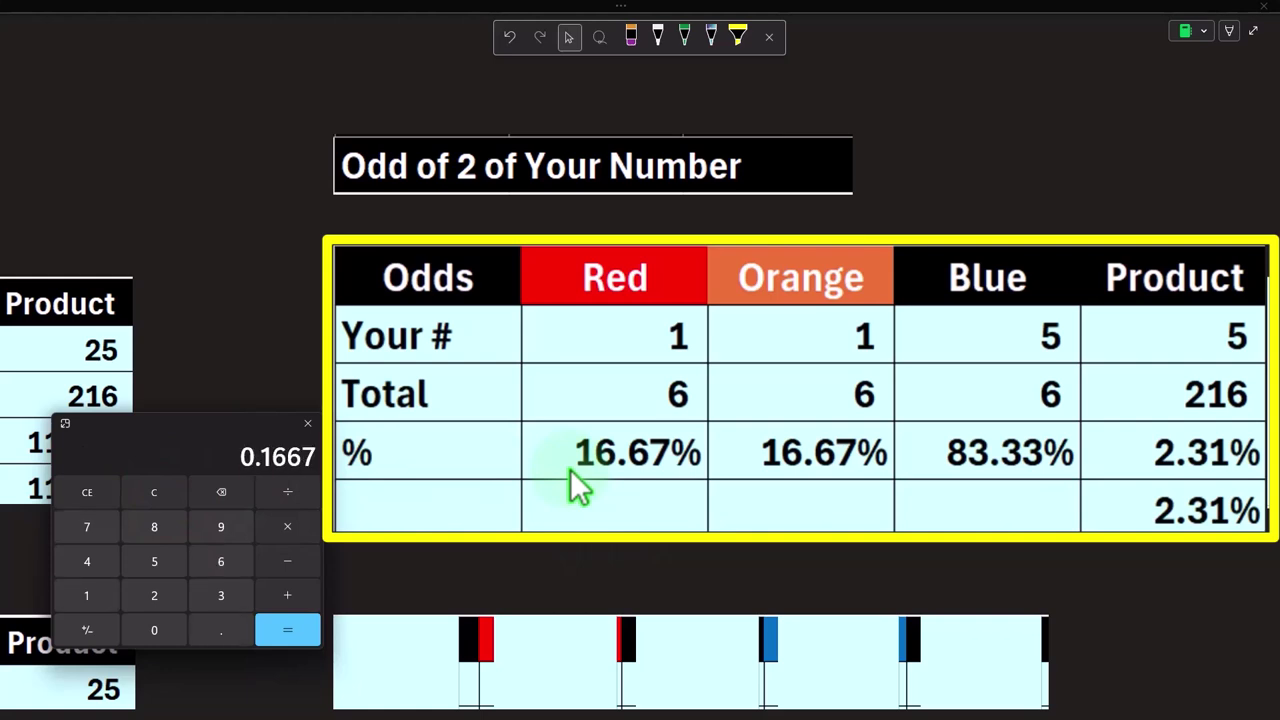
key(asterisk)
key(Return)
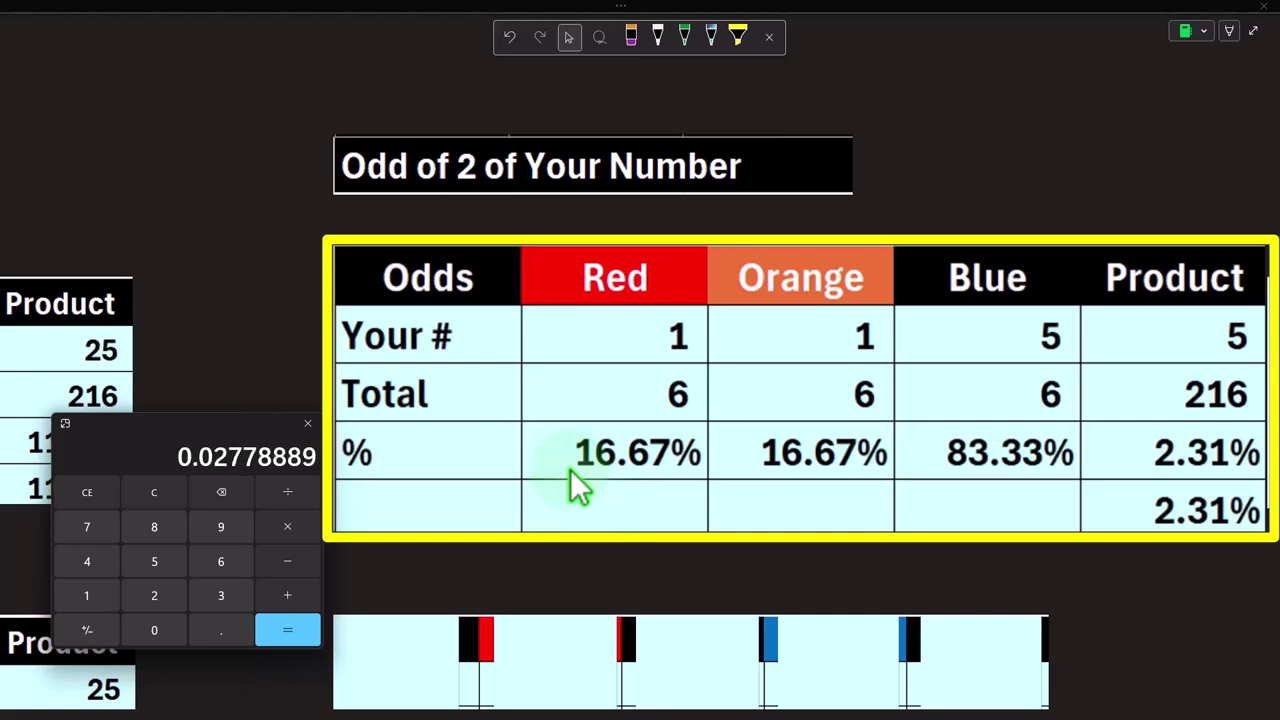
key(asterisk)
text(.8333)
key(Return)
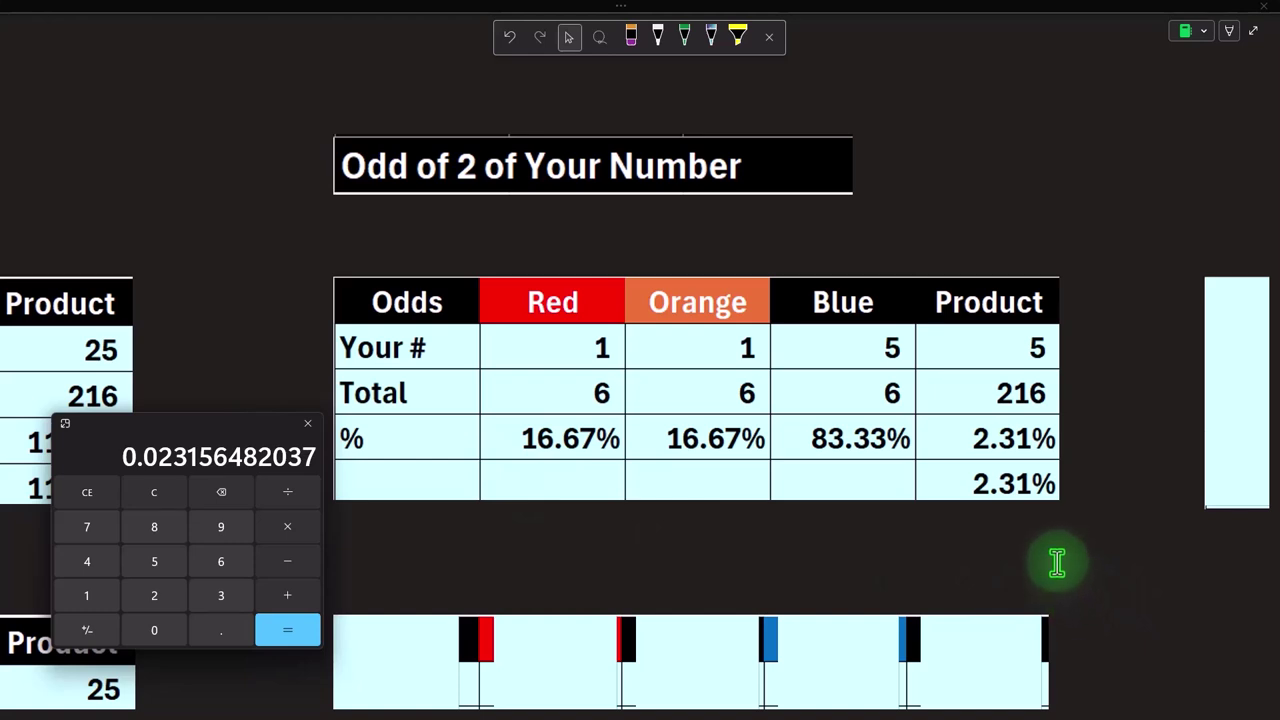
Step: Delete the covers over the second two-match table's row labels and Red column
scroll(1058, 569, down, 3)
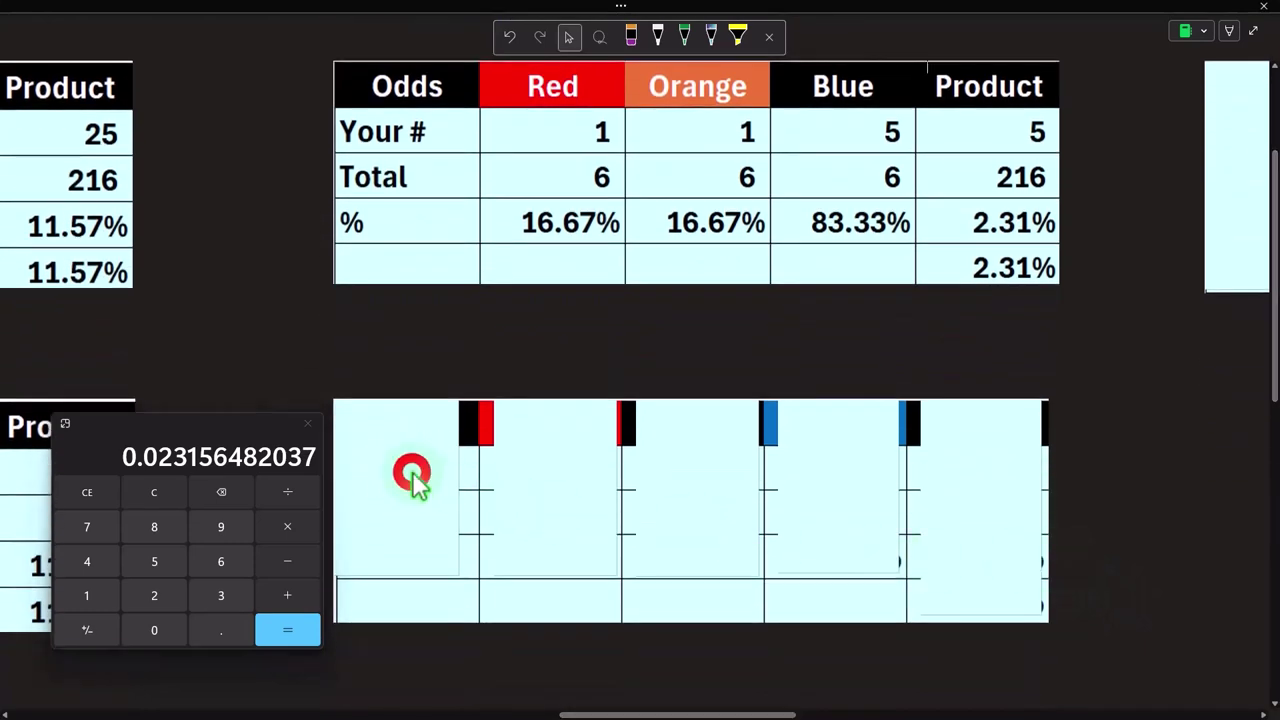
click(412, 471)
key(Delete)
click(535, 461)
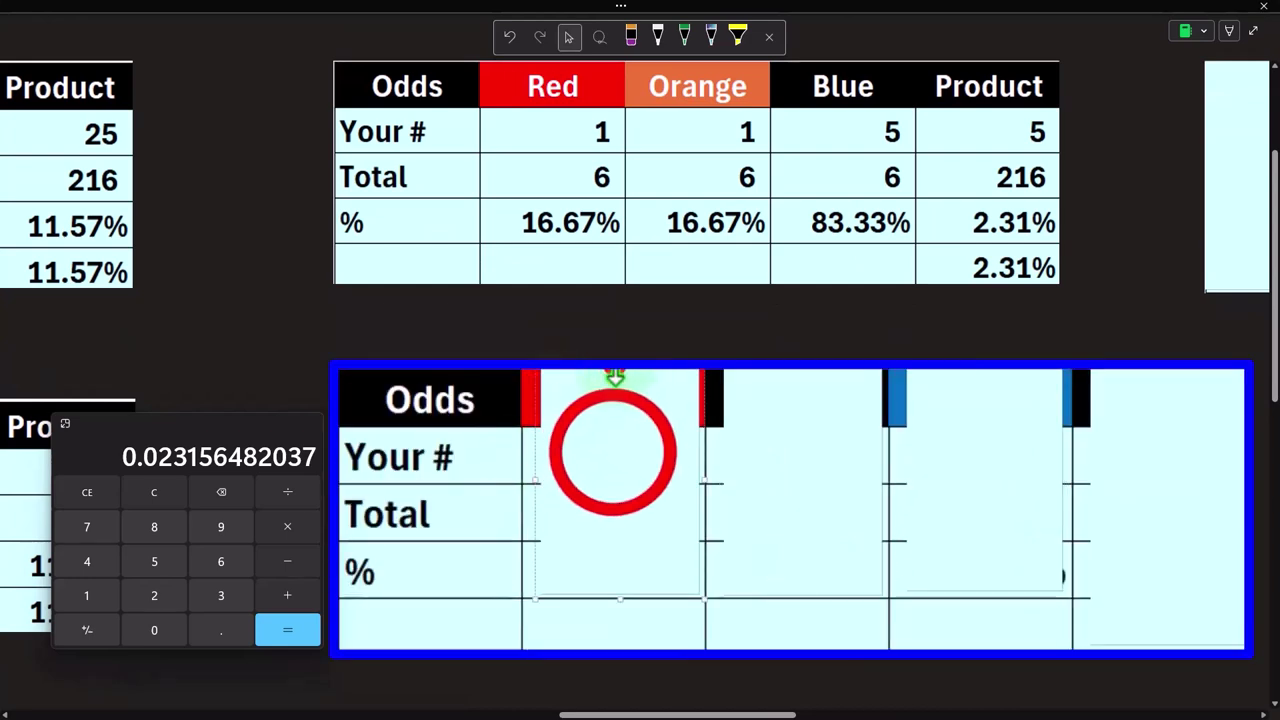
drag(614, 371, 614, 409)
click(614, 454)
key(Delete)
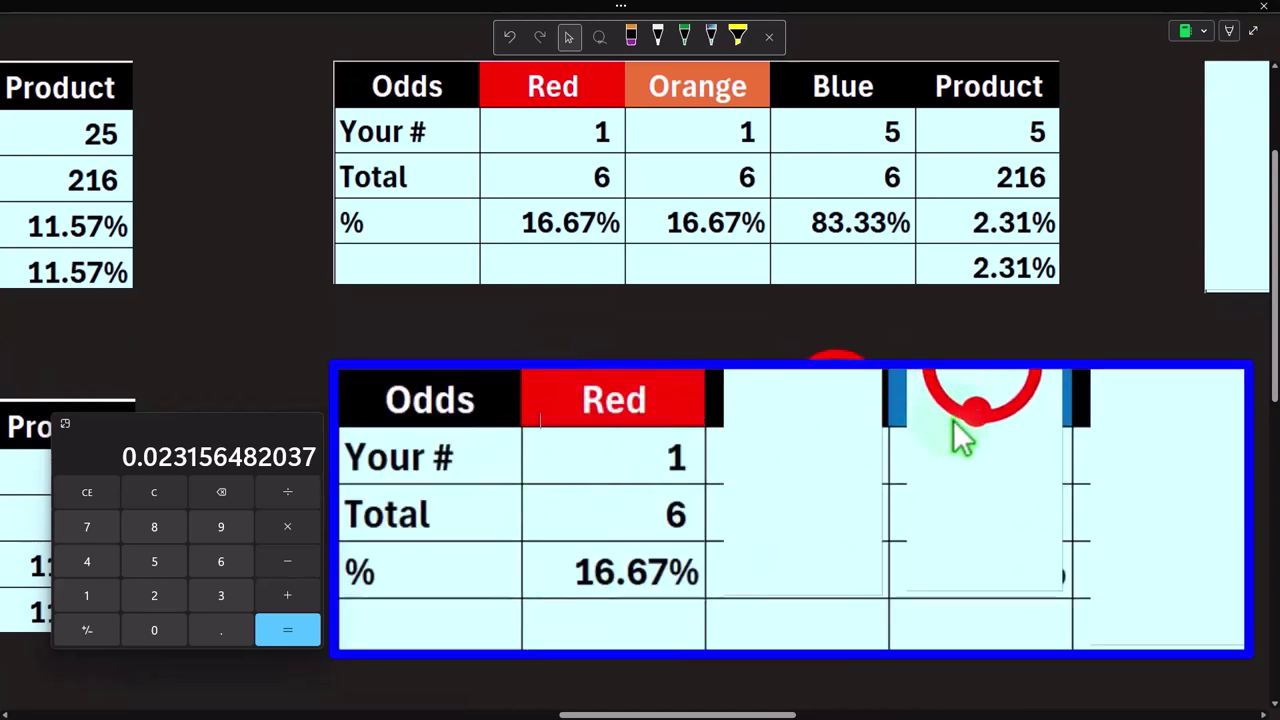
Step: Delete the covers over the second two-match table's Blue, Orange and Product columns, in that order
click(982, 386)
drag(983, 371, 985, 416)
click(988, 458)
key(Delete)
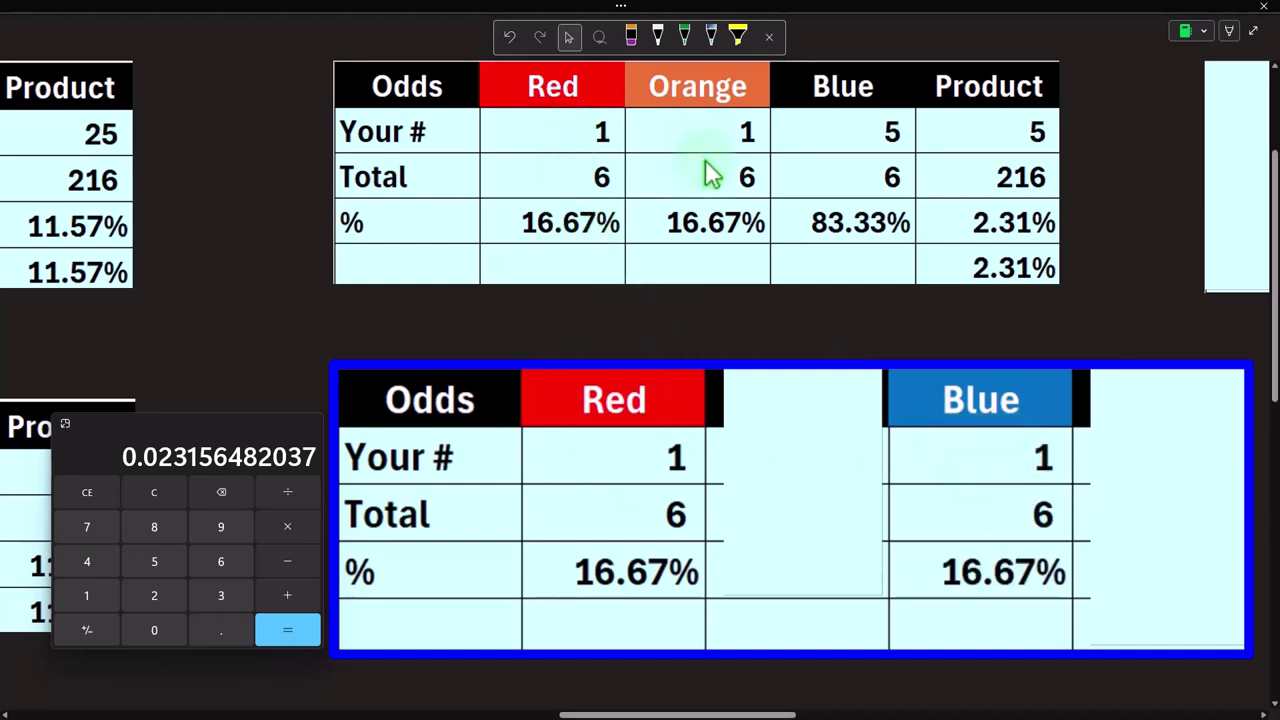
click(984, 430)
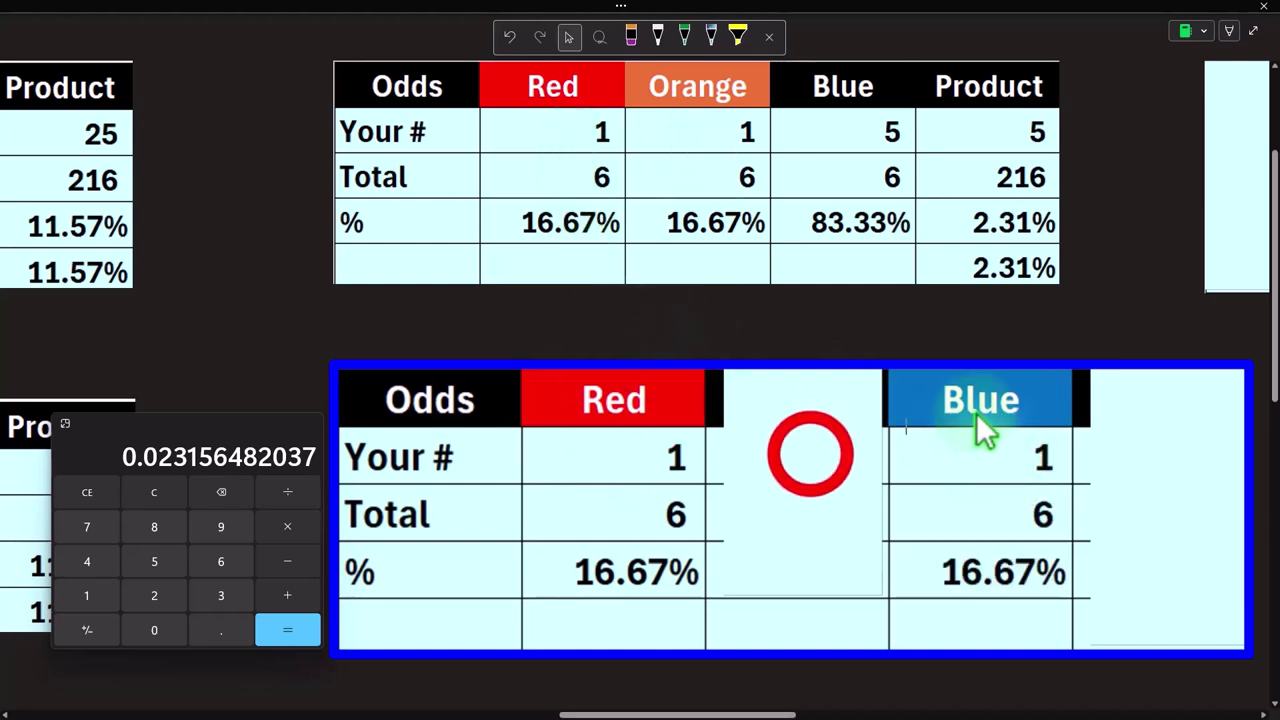
click(810, 453)
key(Delete)
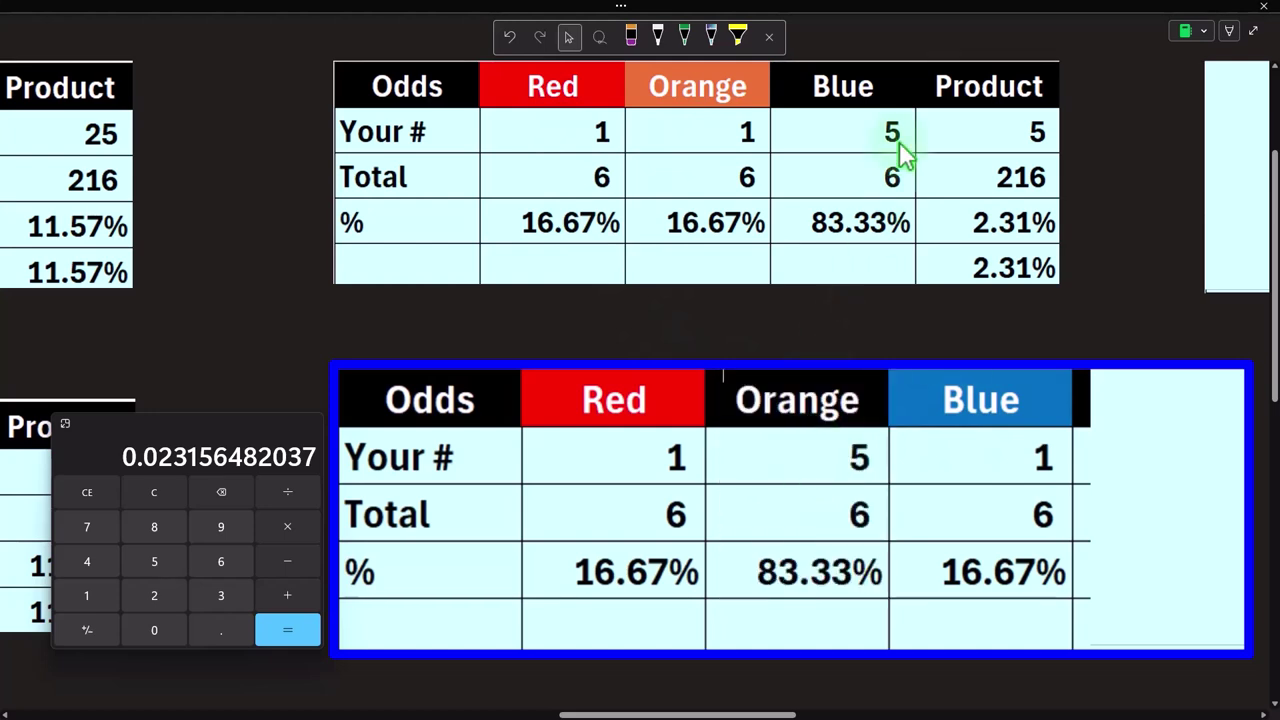
click(1152, 452)
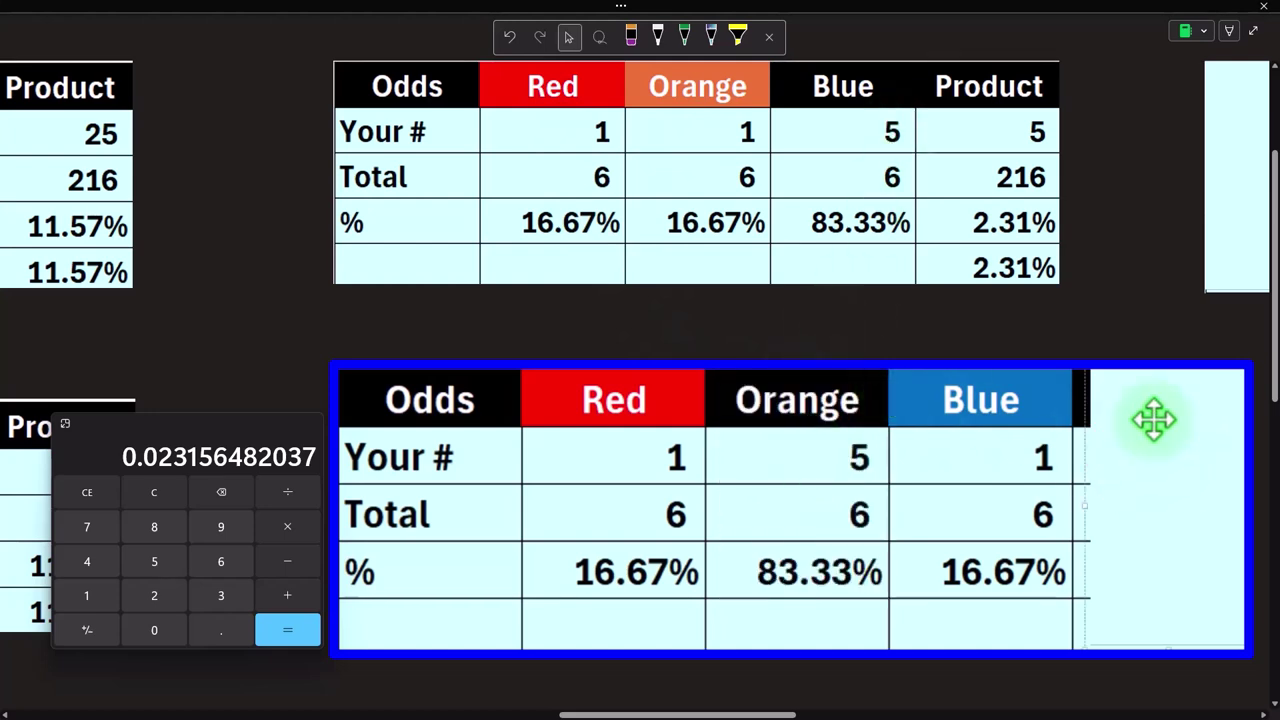
key(Delete)
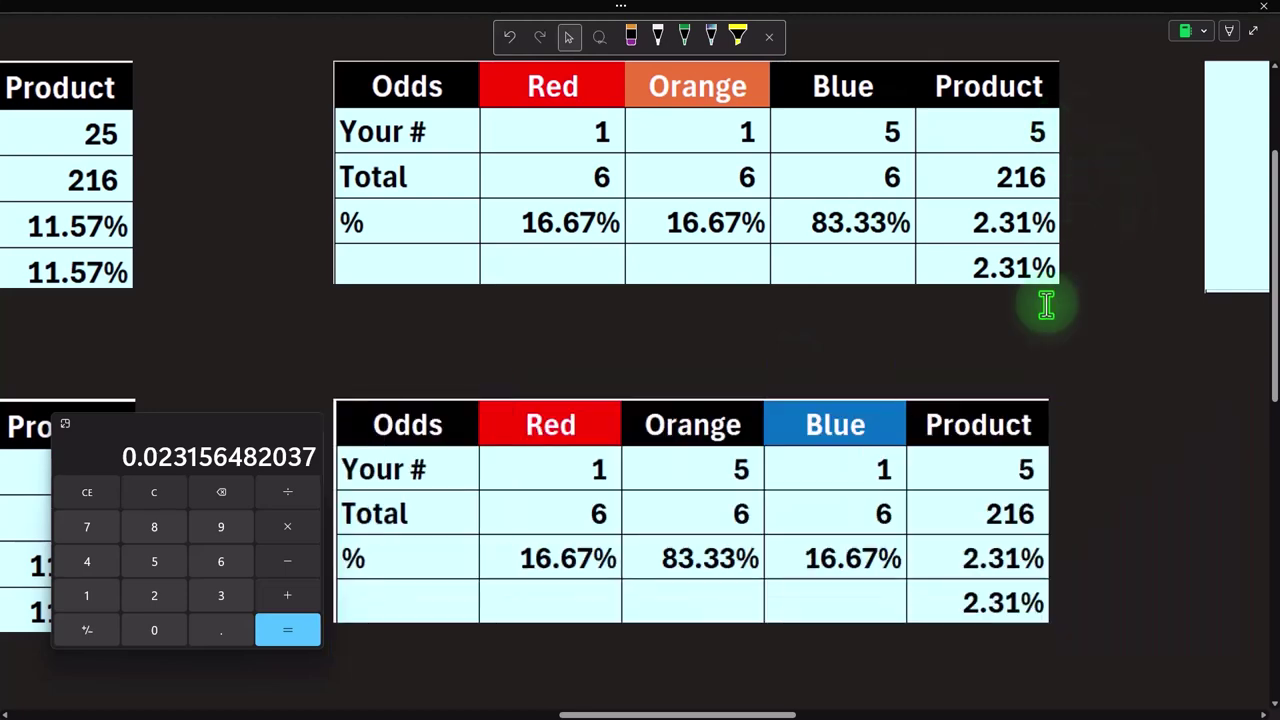
Step: Delete the covers over the third two-match table's row labels and its Orange, Blue and Red columns
scroll(1046, 304, down, 4)
click(403, 384)
click(404, 384)
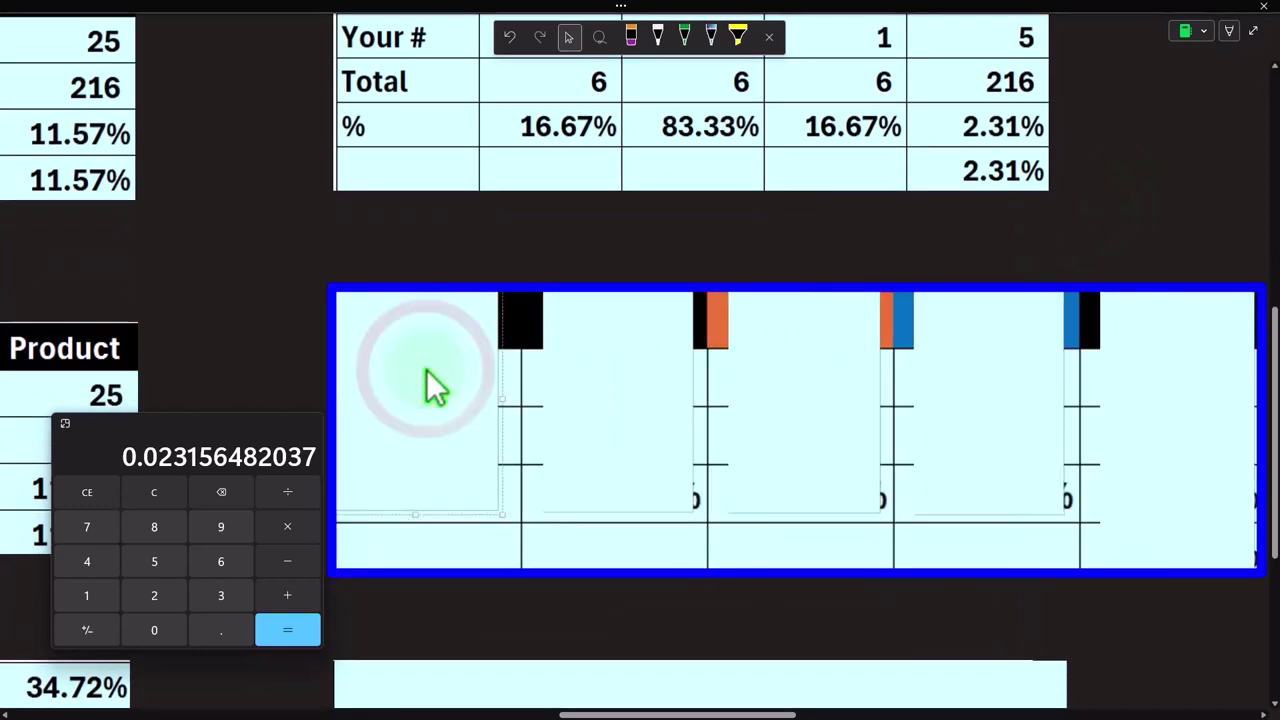
click(813, 358)
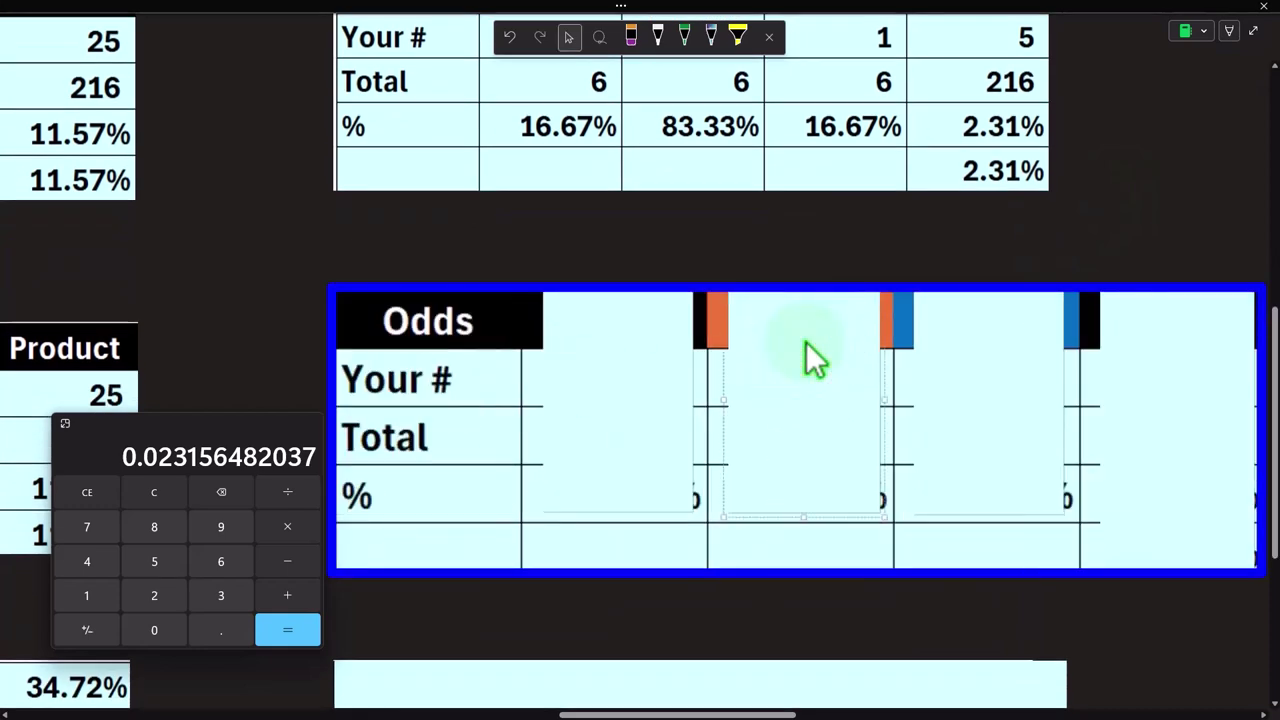
click(972, 372)
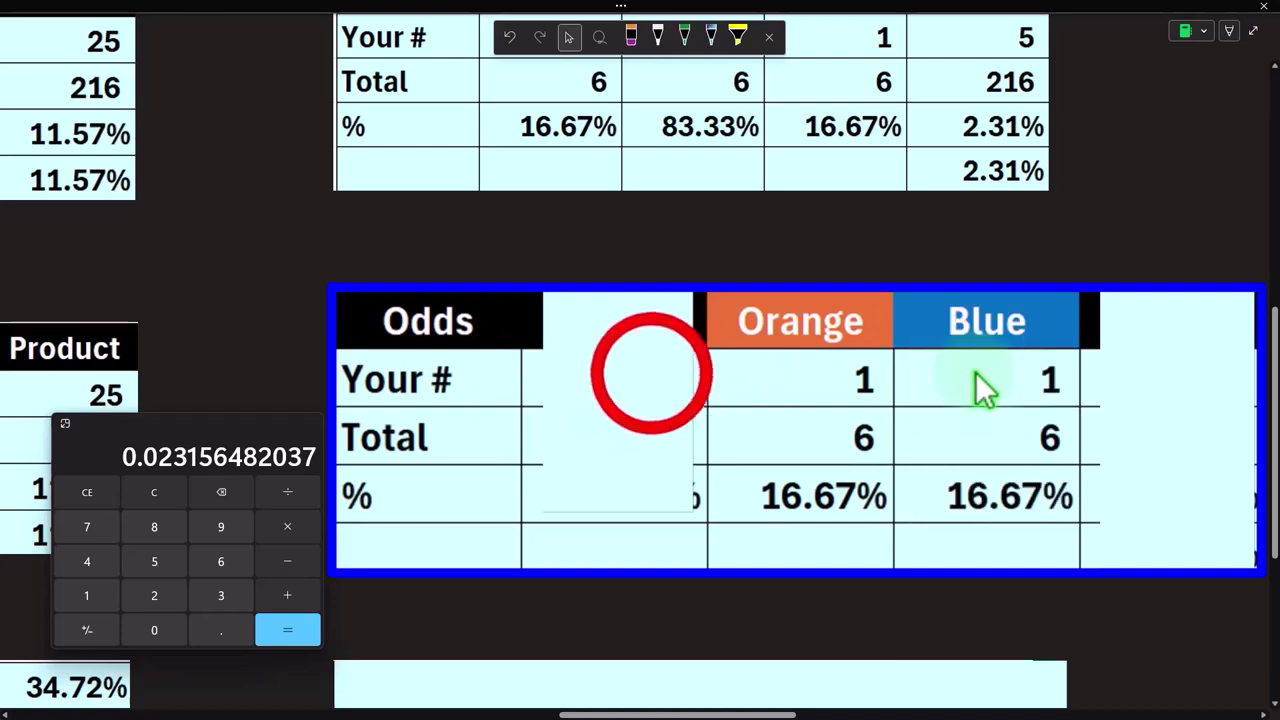
click(660, 385)
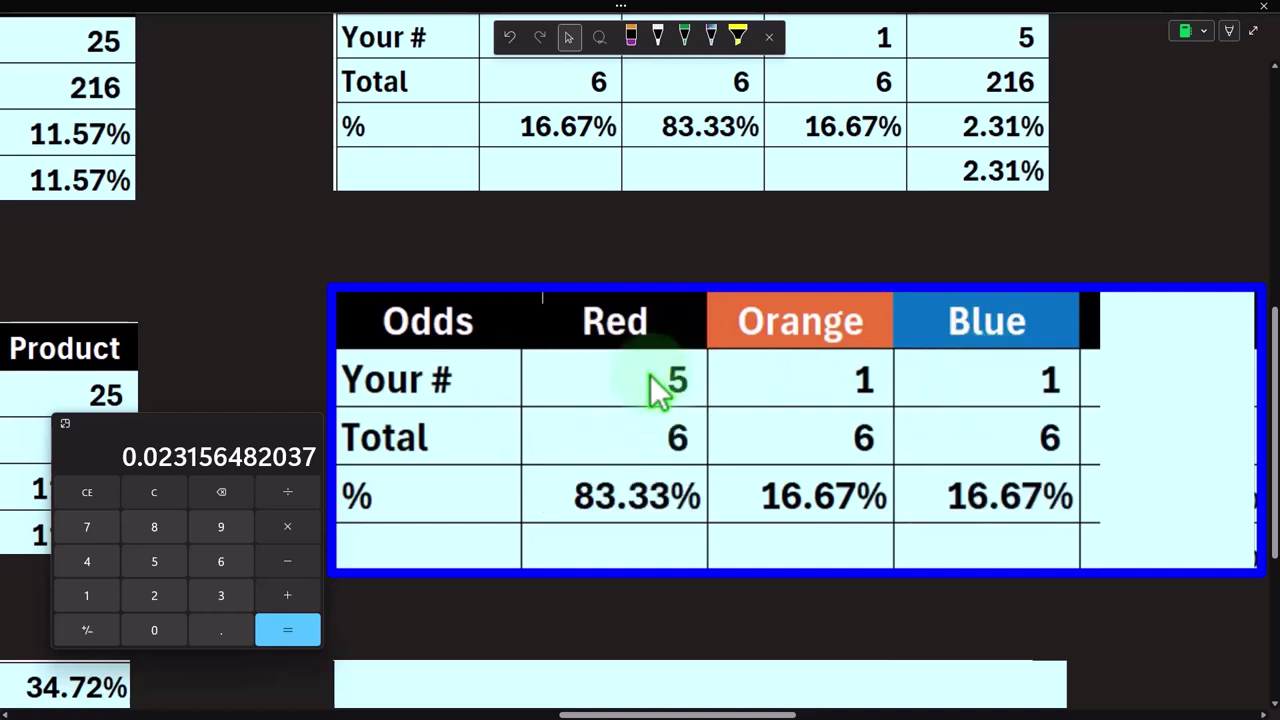
Step: Delete the covers over the third two-match table's Product column and the total odds row beneath it
click(1161, 366)
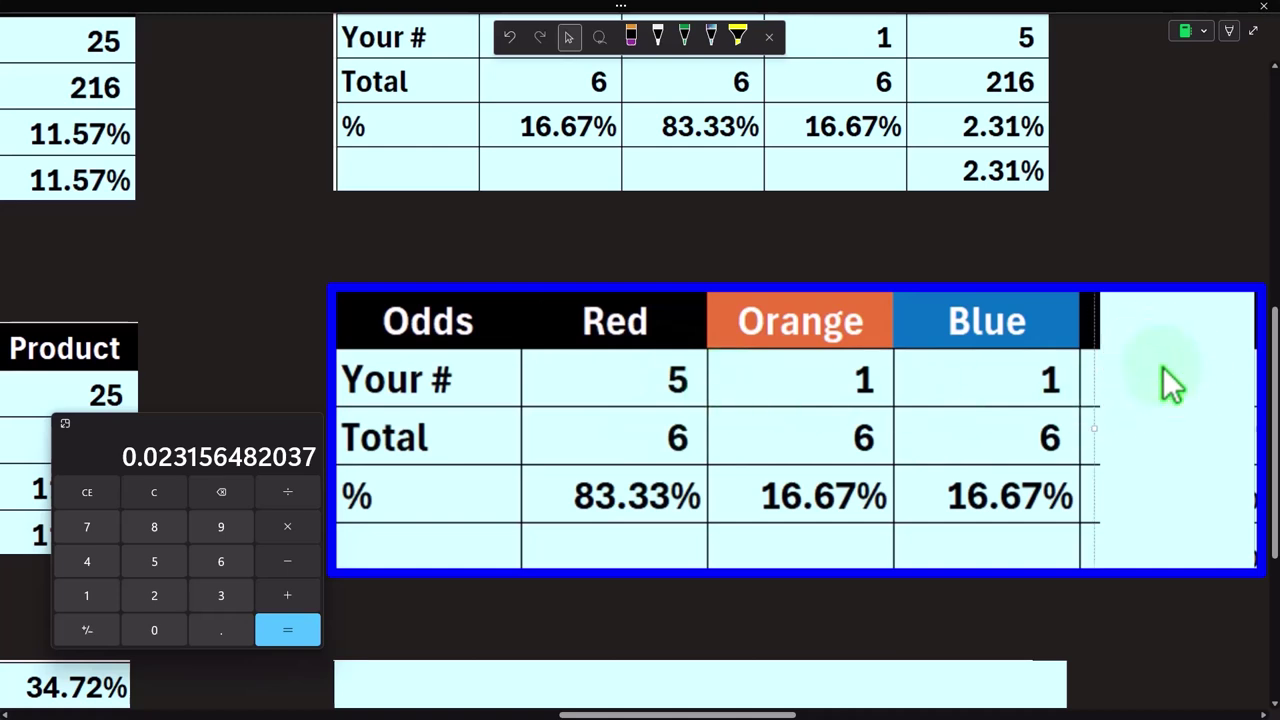
click(1128, 346)
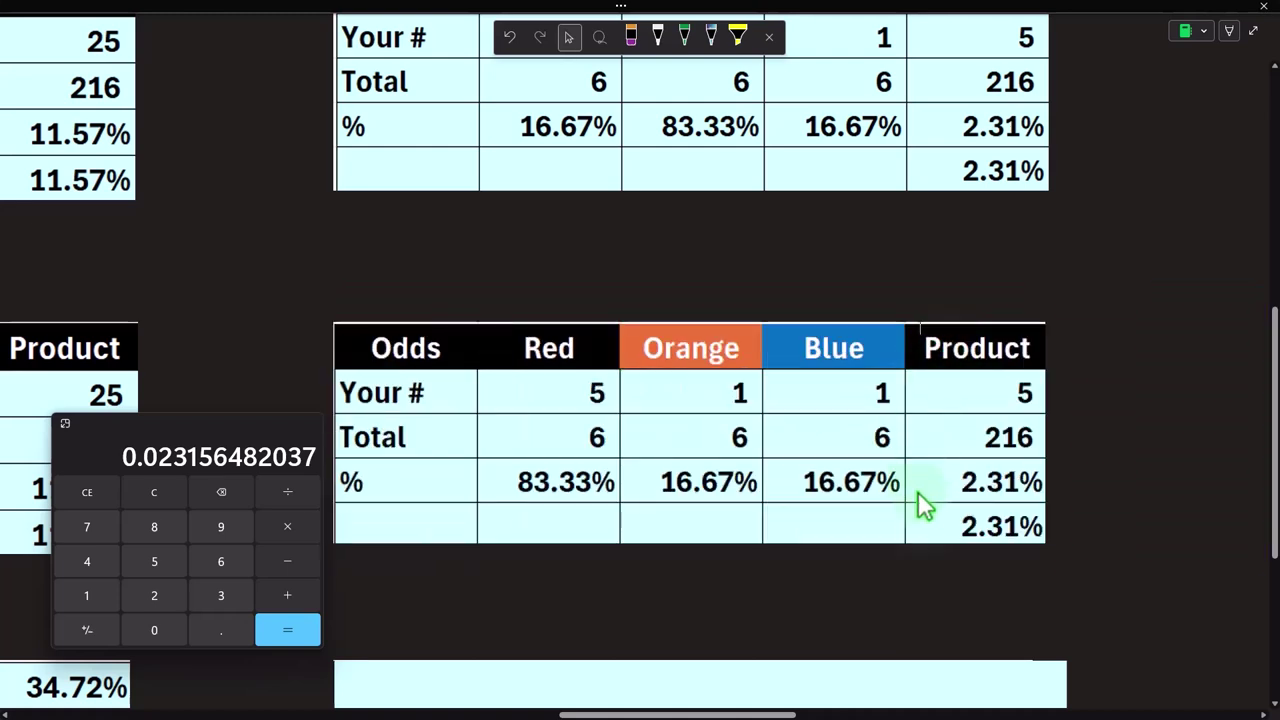
click(956, 562)
click(908, 580)
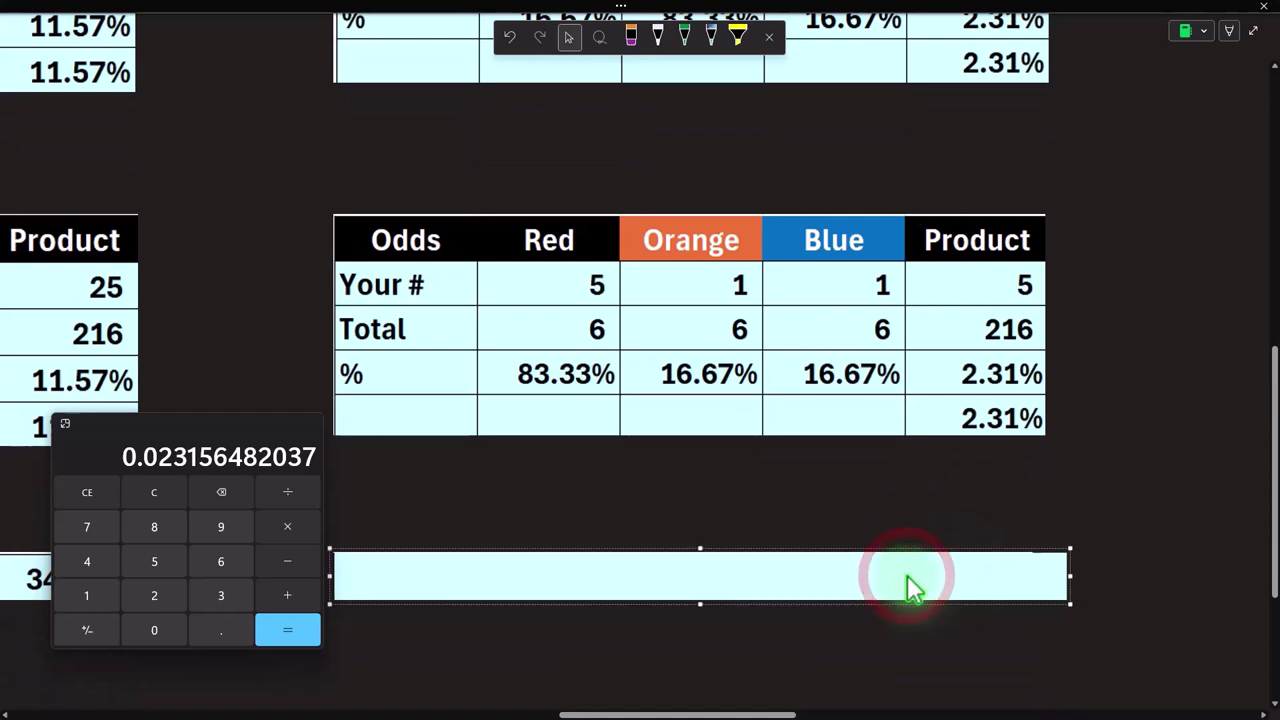
Step: Clear Calculator and calculate three times the 6.94 total odds percentage
click(170, 495)
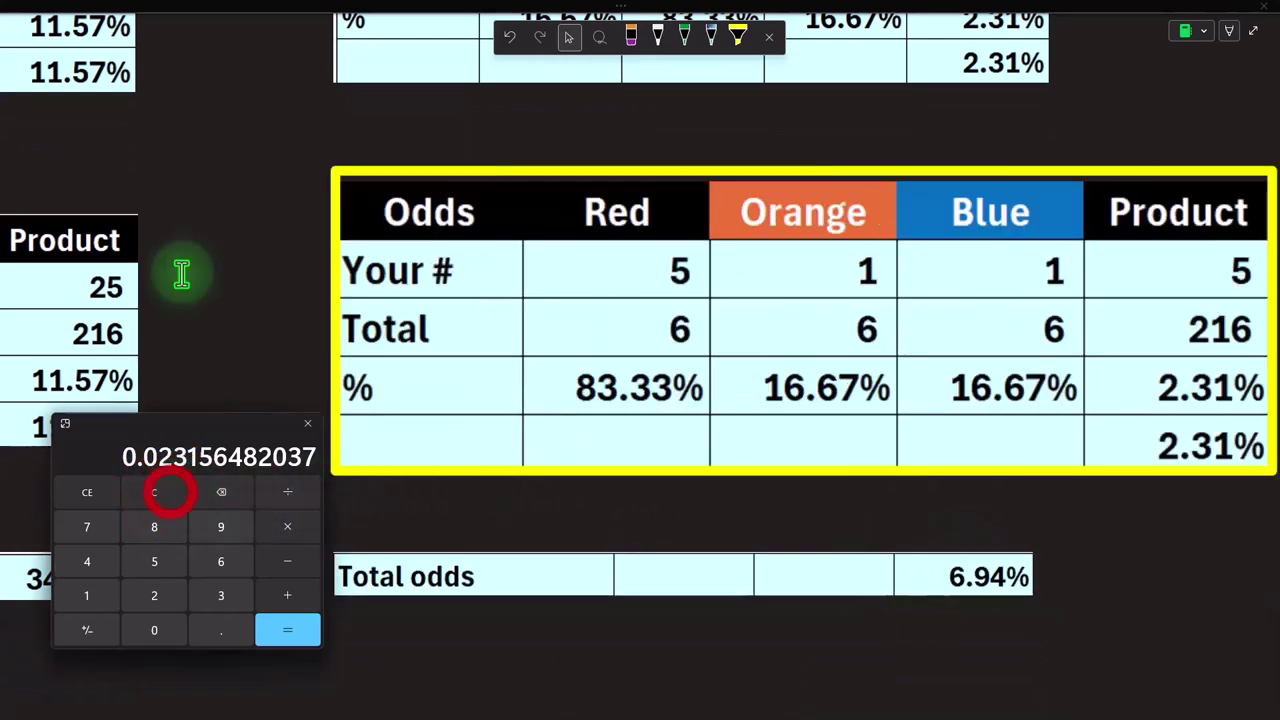
text(6.94)
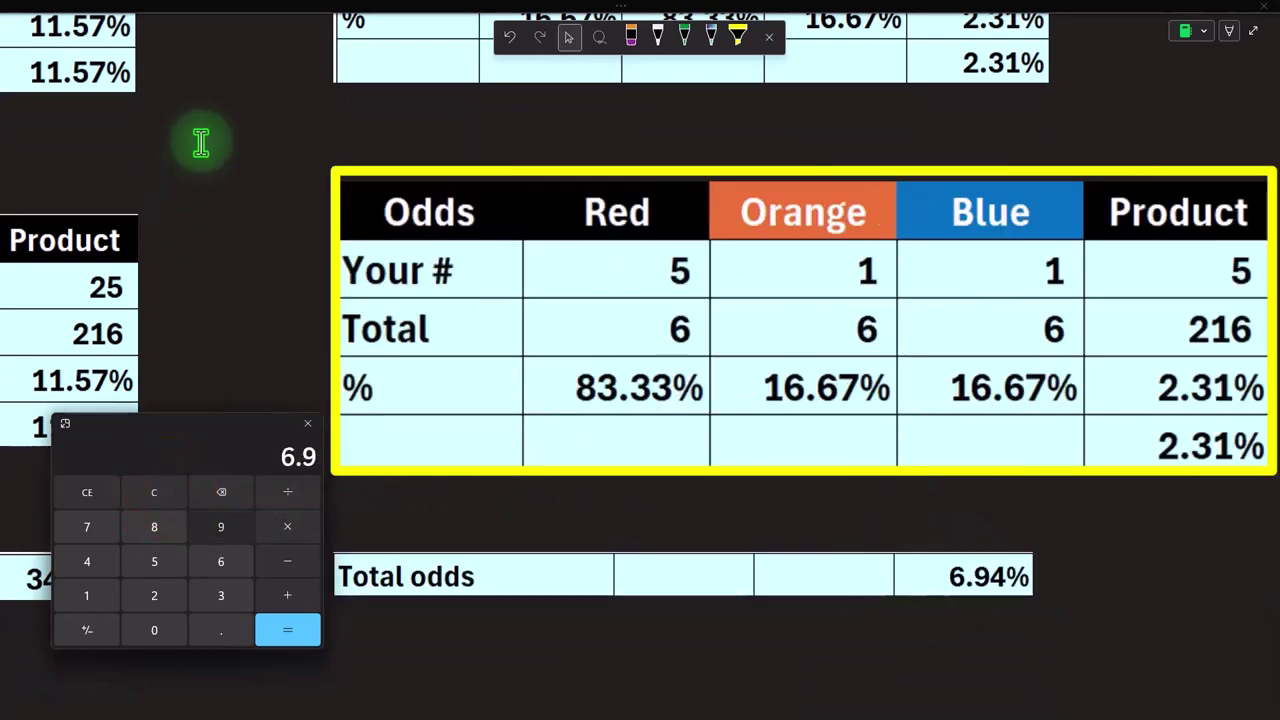
key(BackSpace)
key(BackSpace)
key(BackSpace)
text(.9)
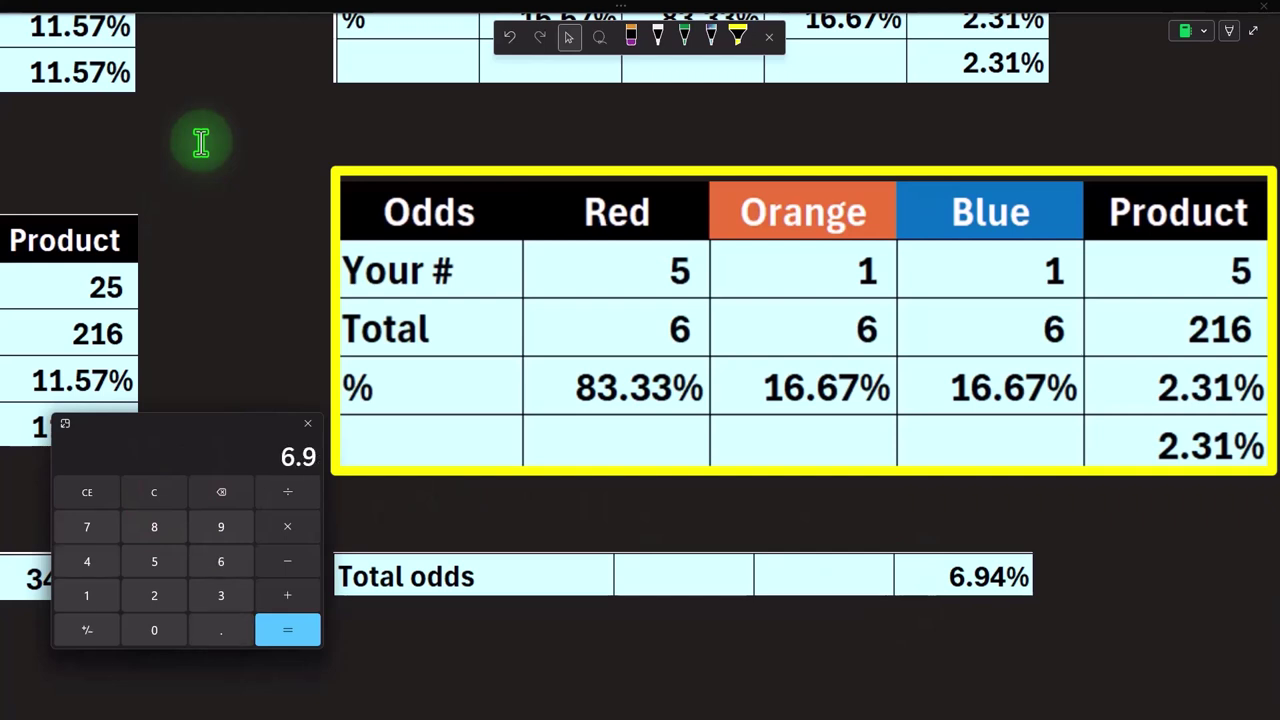
text(4+6.94*3)
key(Return)
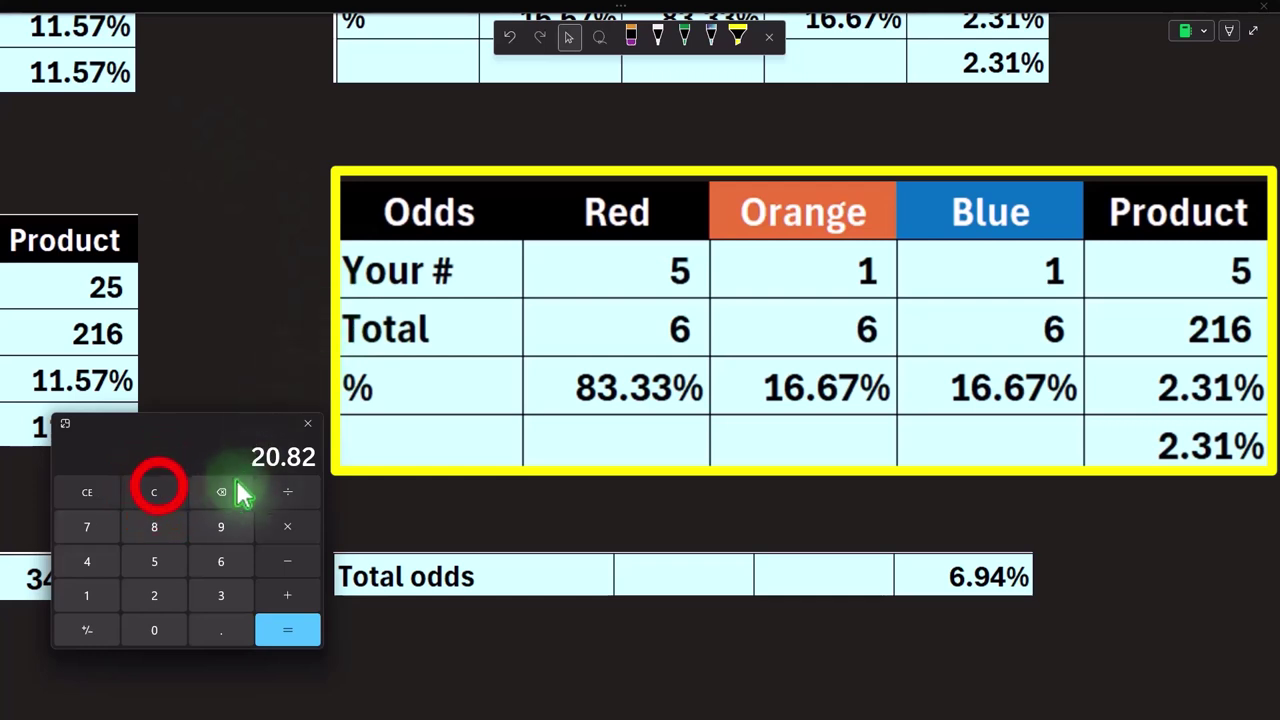
Step: Calculate 2.31 times 3 in Calculator
text(2.)
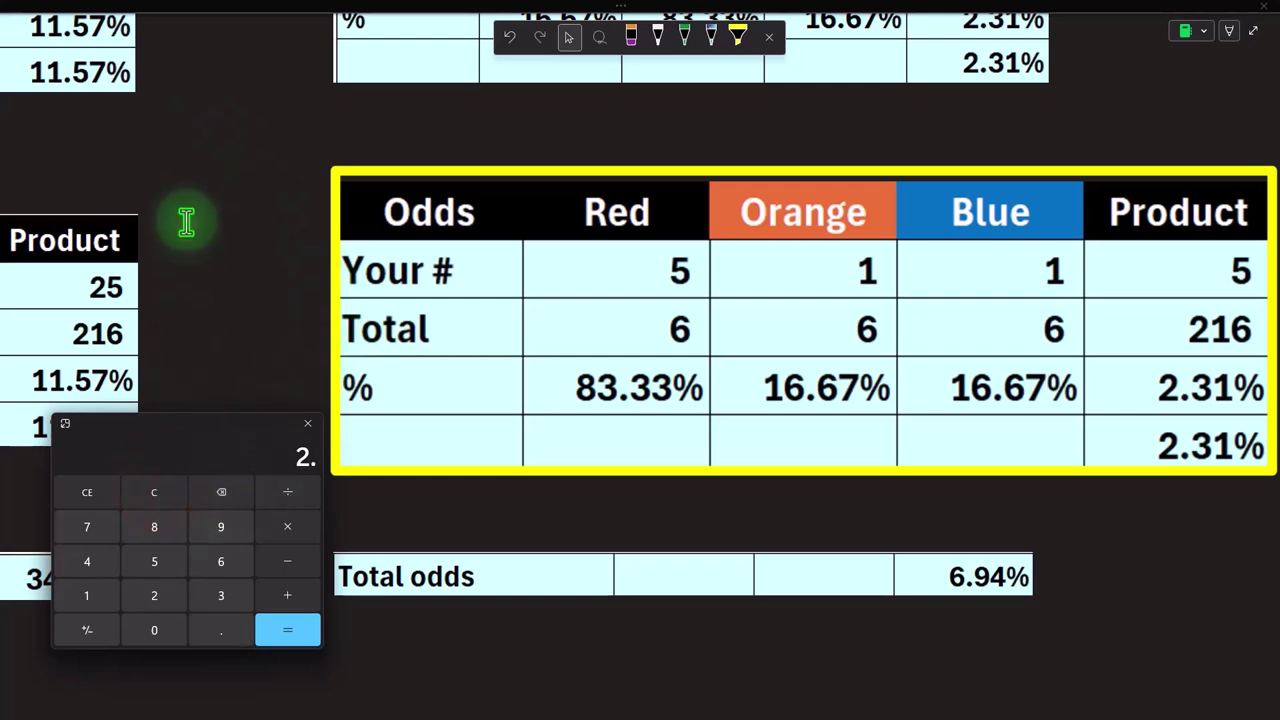
text(31*3)
key(Return)
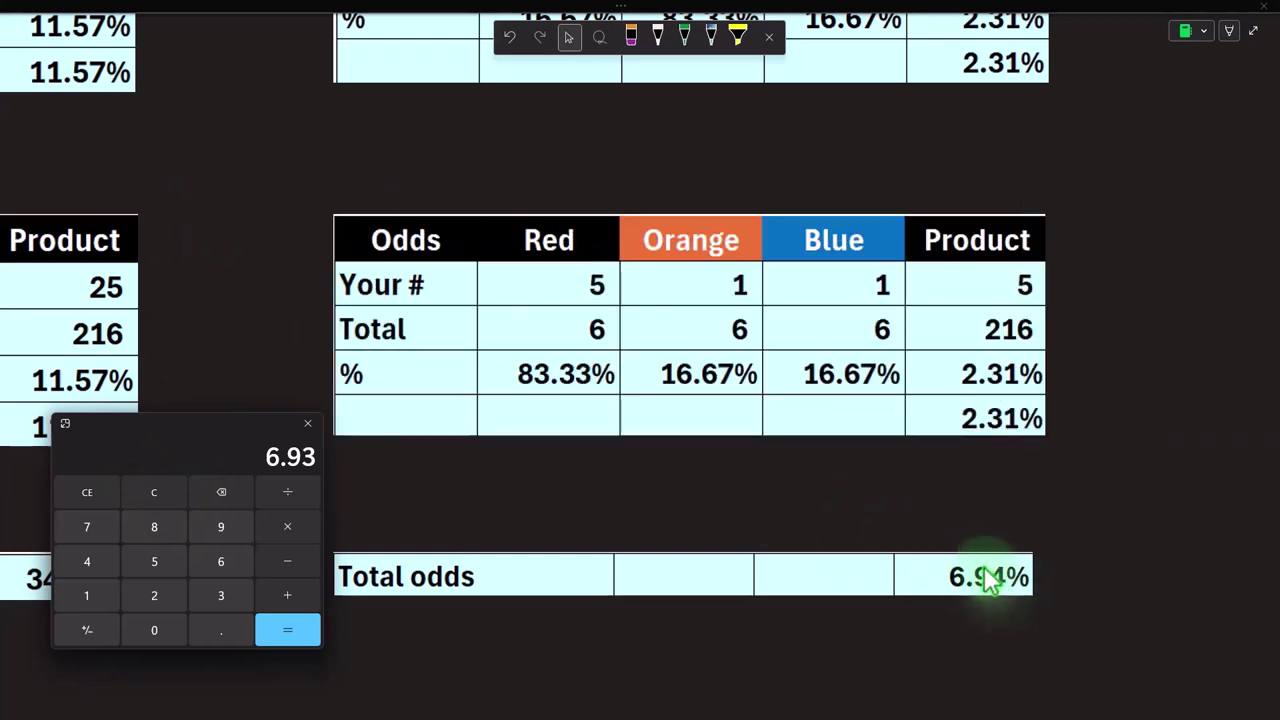
Step: Delete the covers over the number-of-matches and Pay outs columns of the payout summary table beside the two-match tables
scroll(986, 578, up, 6)
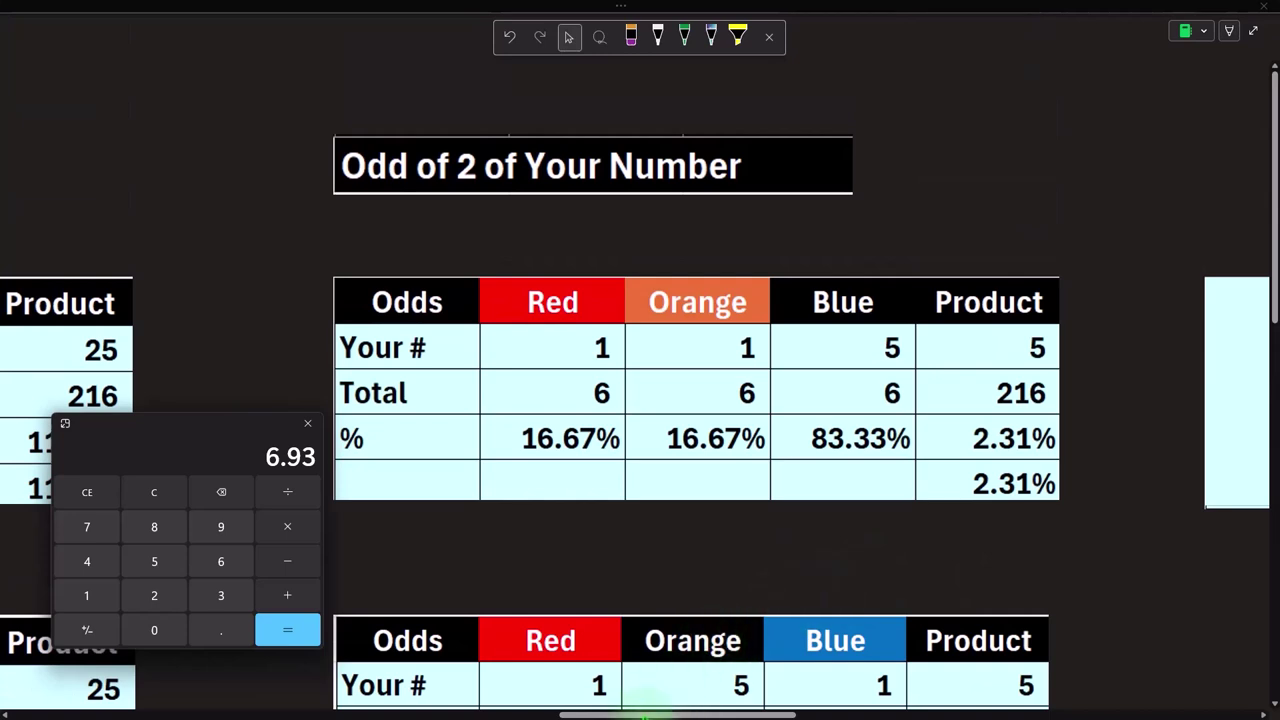
drag(642, 716, 790, 716)
click(417, 334)
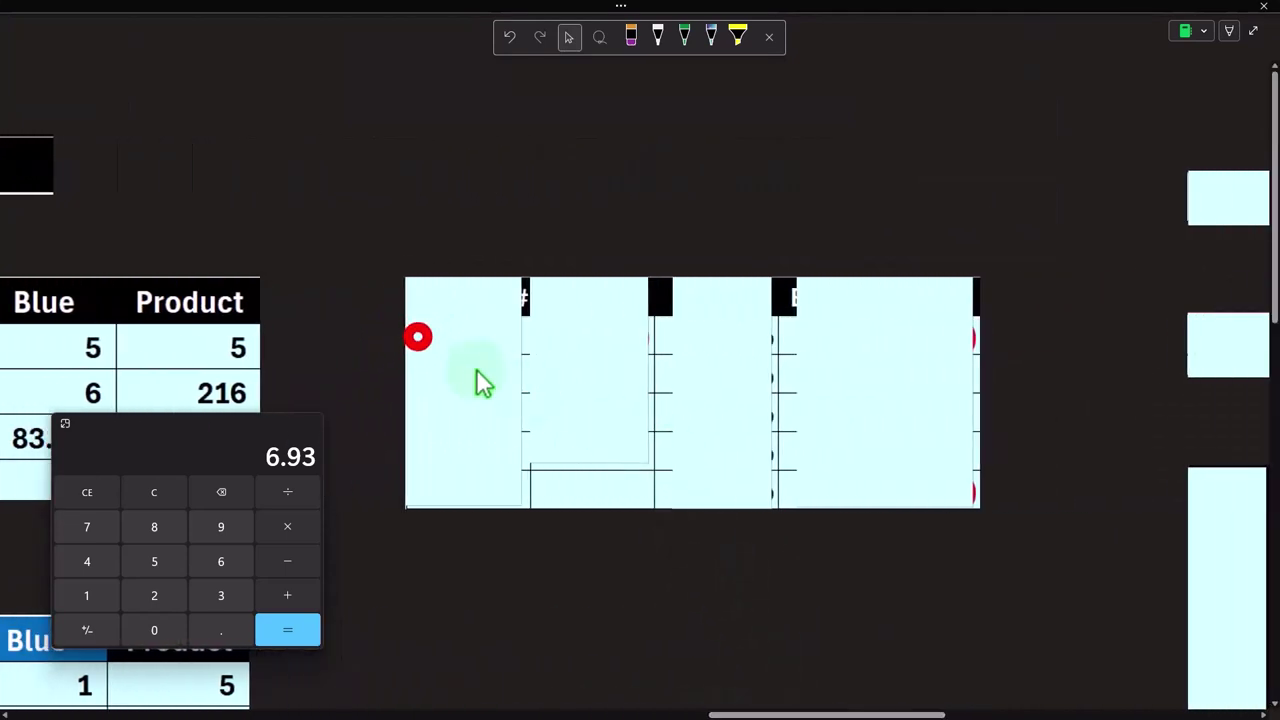
key(Delete)
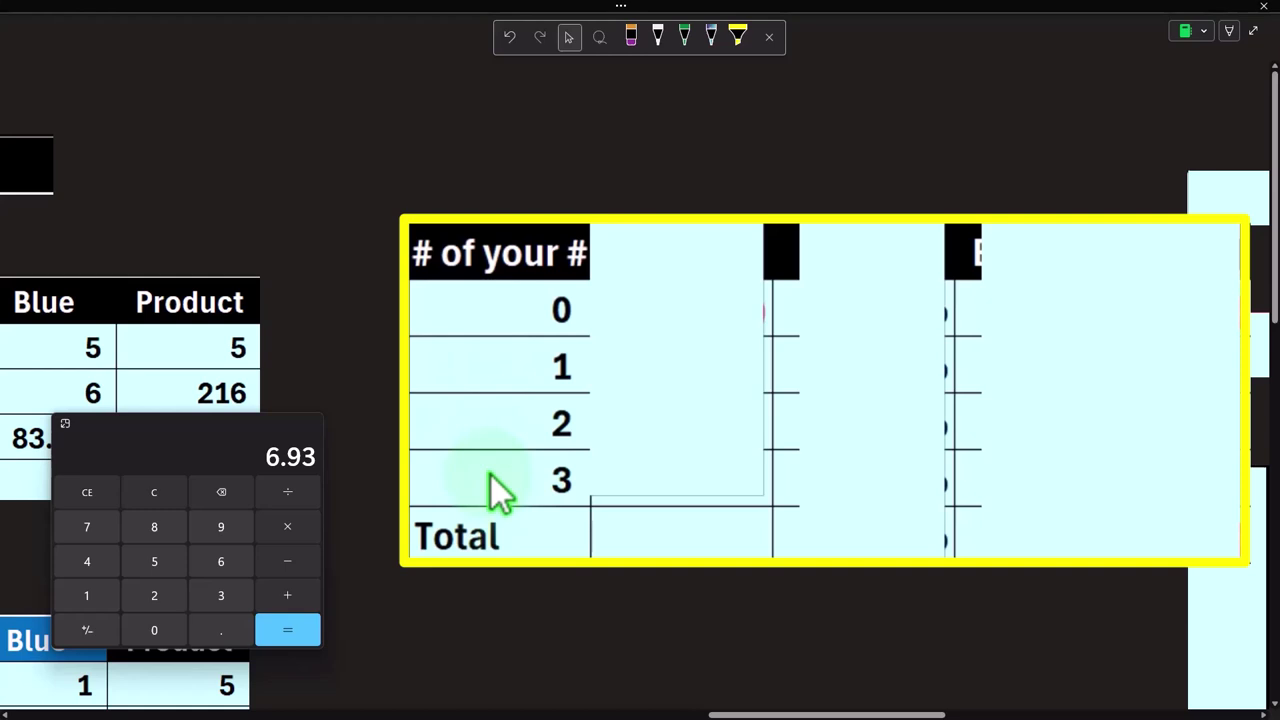
click(697, 306)
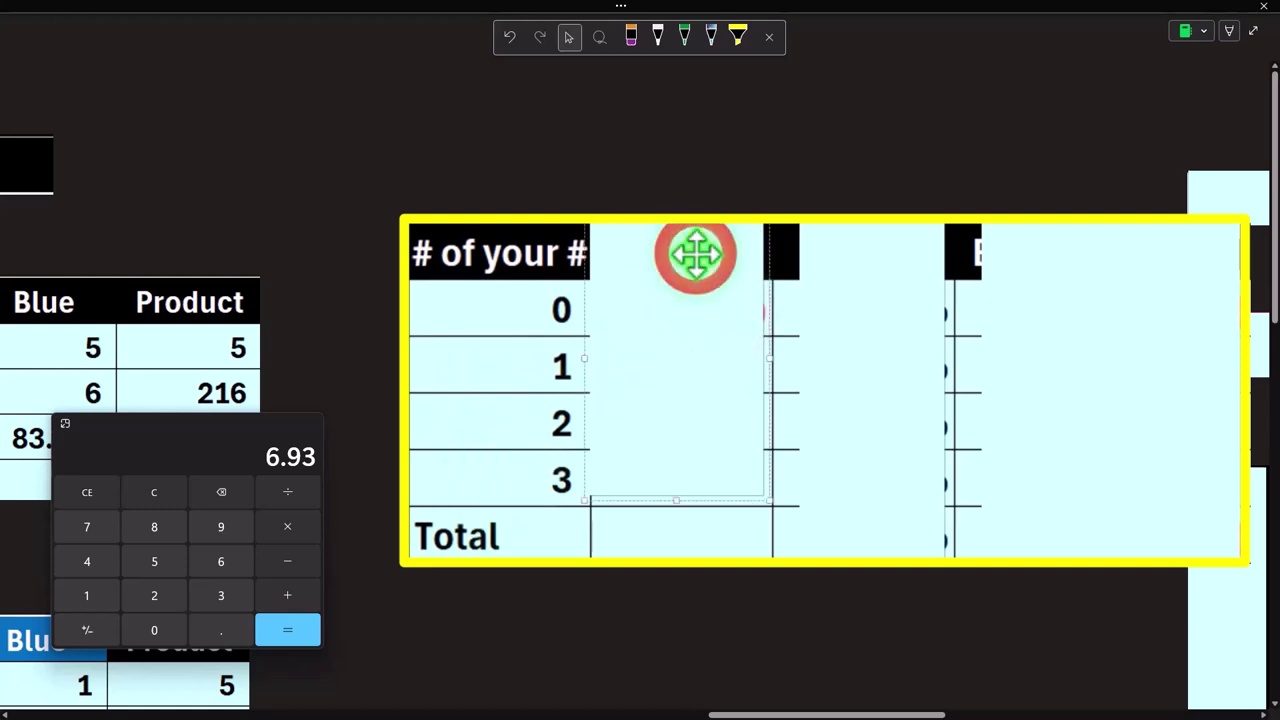
key(Delete)
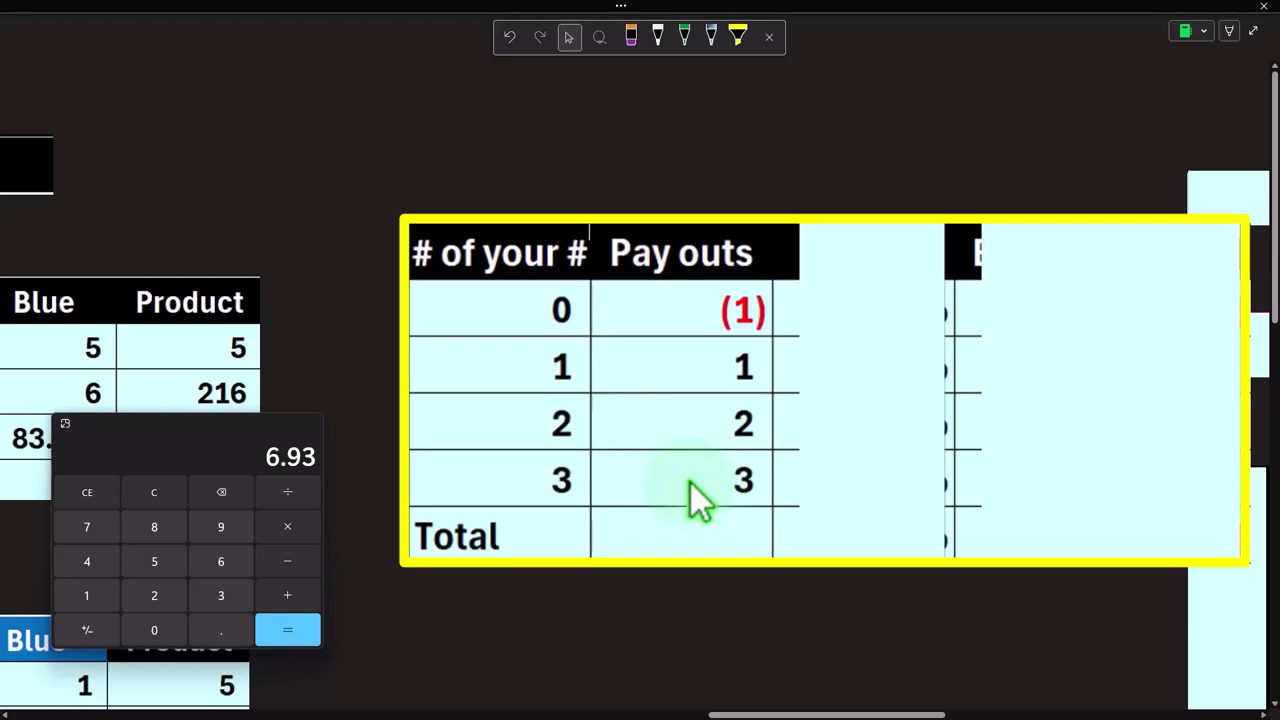
Step: Shrink the Odds column's cover to reveal its header and zero-match row, and move Calculator out of the way
click(862, 308)
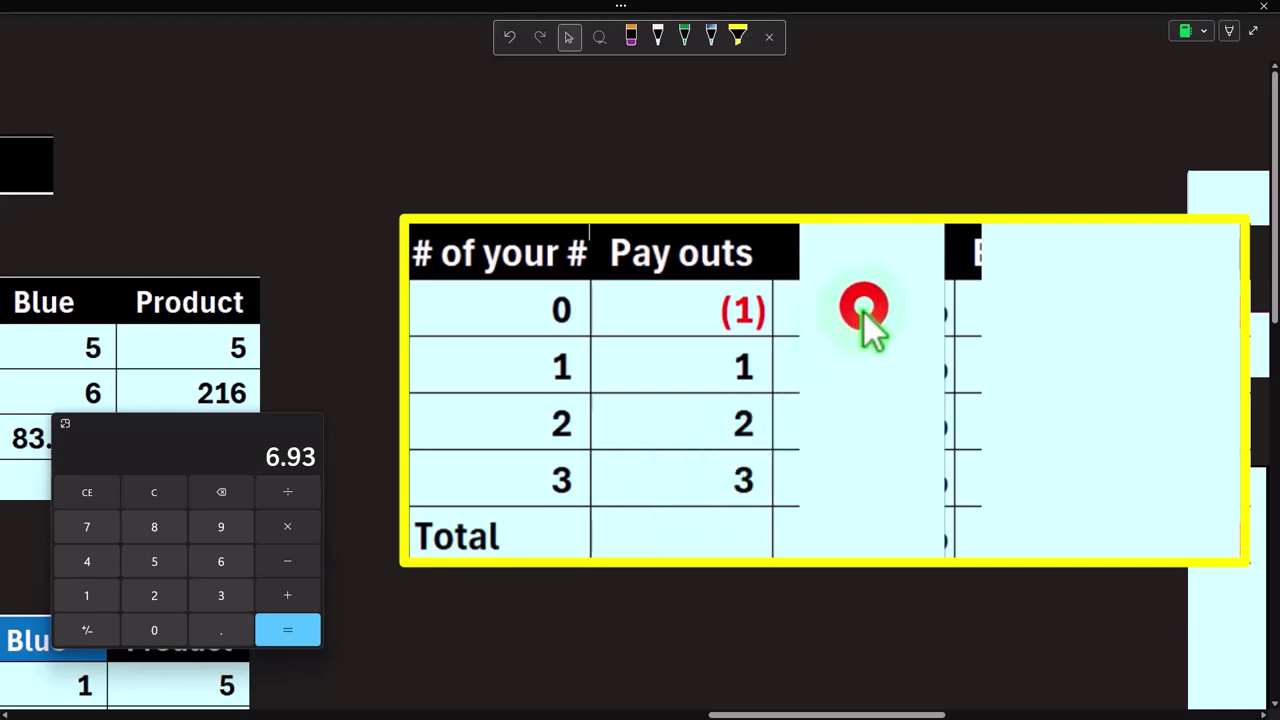
drag(869, 227, 877, 334)
drag(214, 423, 1279, 440)
click(886, 436)
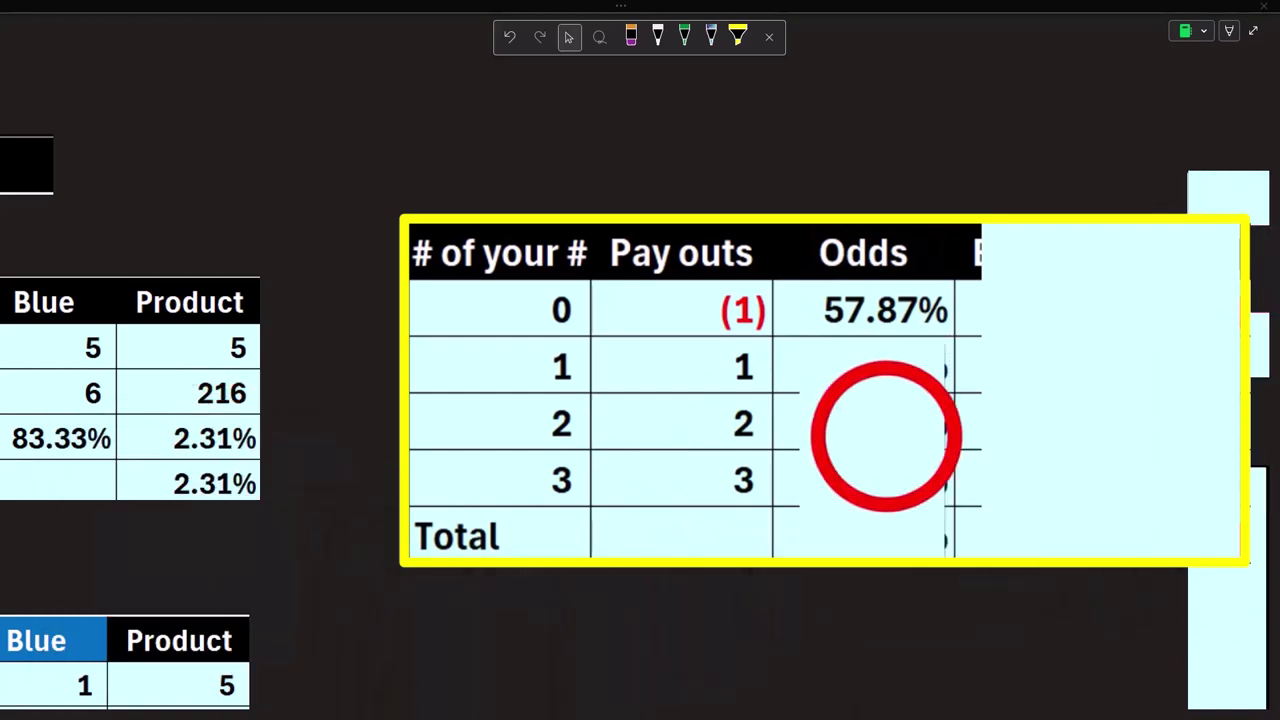
click(888, 434)
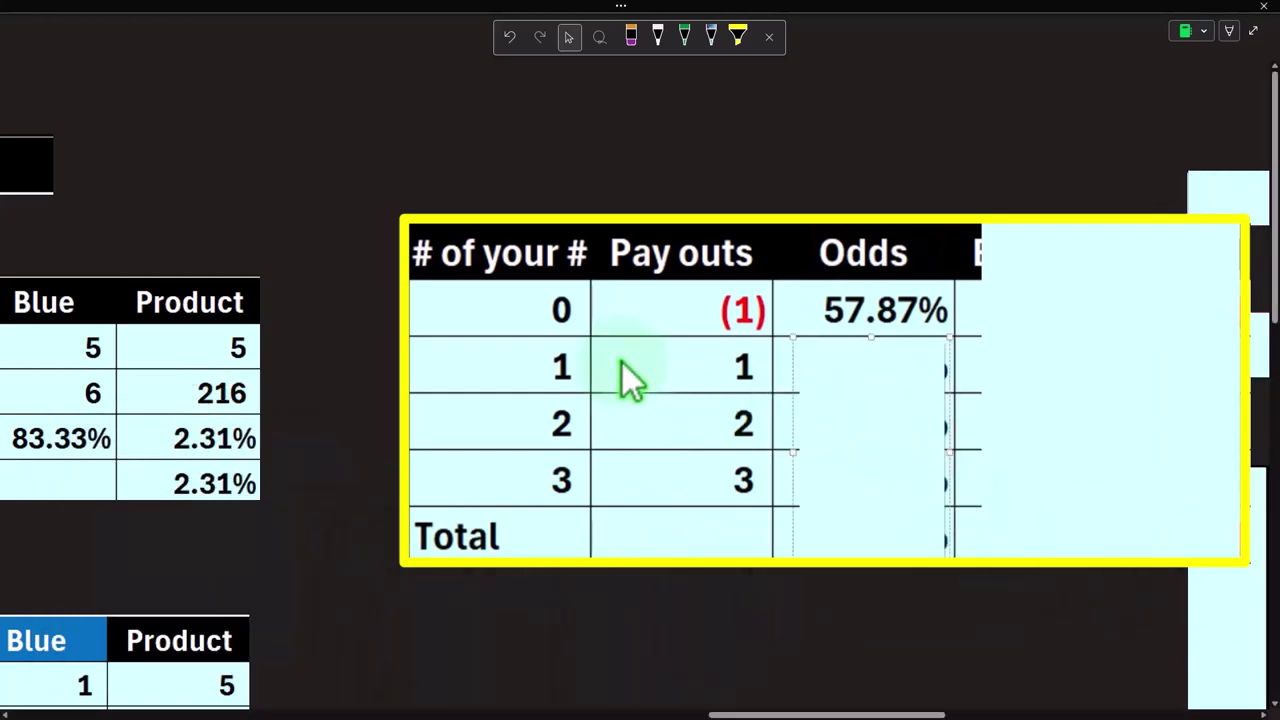
Step: Reveal the one-, two- and three-match odds row by row, finally deleting the Odds column's cover over the total
drag(808, 715, 907, 716)
click(420, 374)
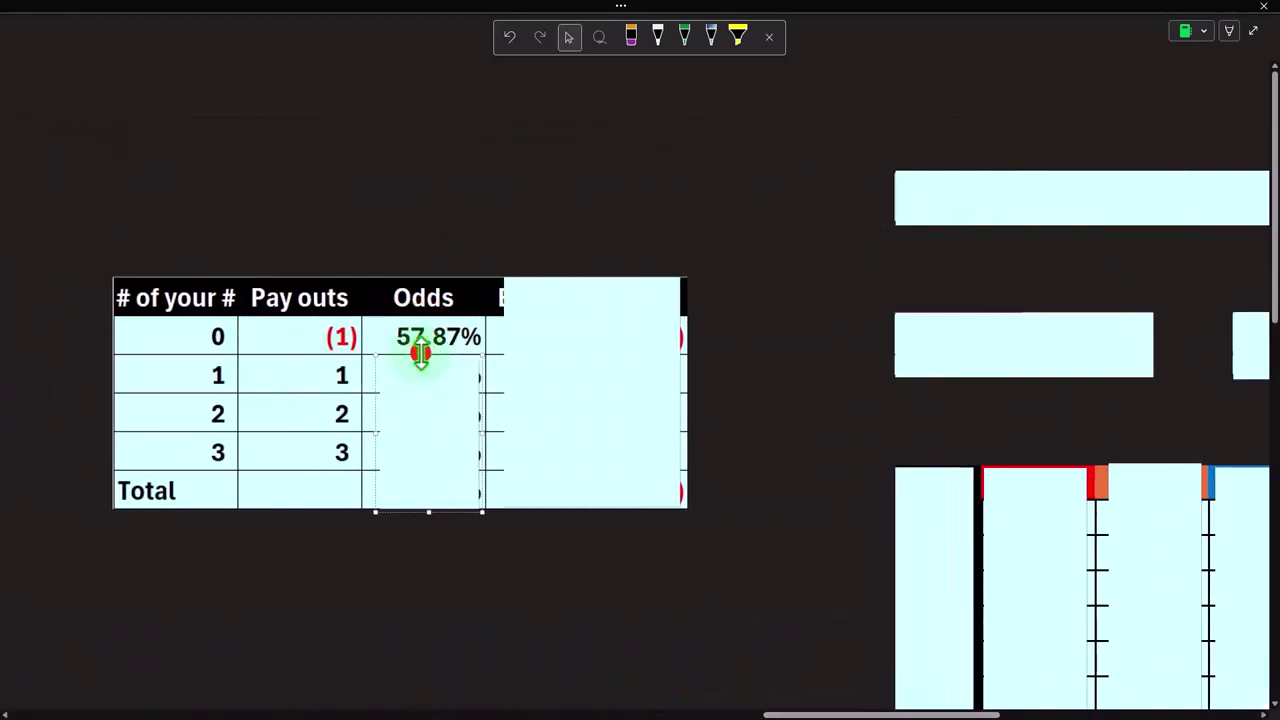
drag(420, 352, 484, 455)
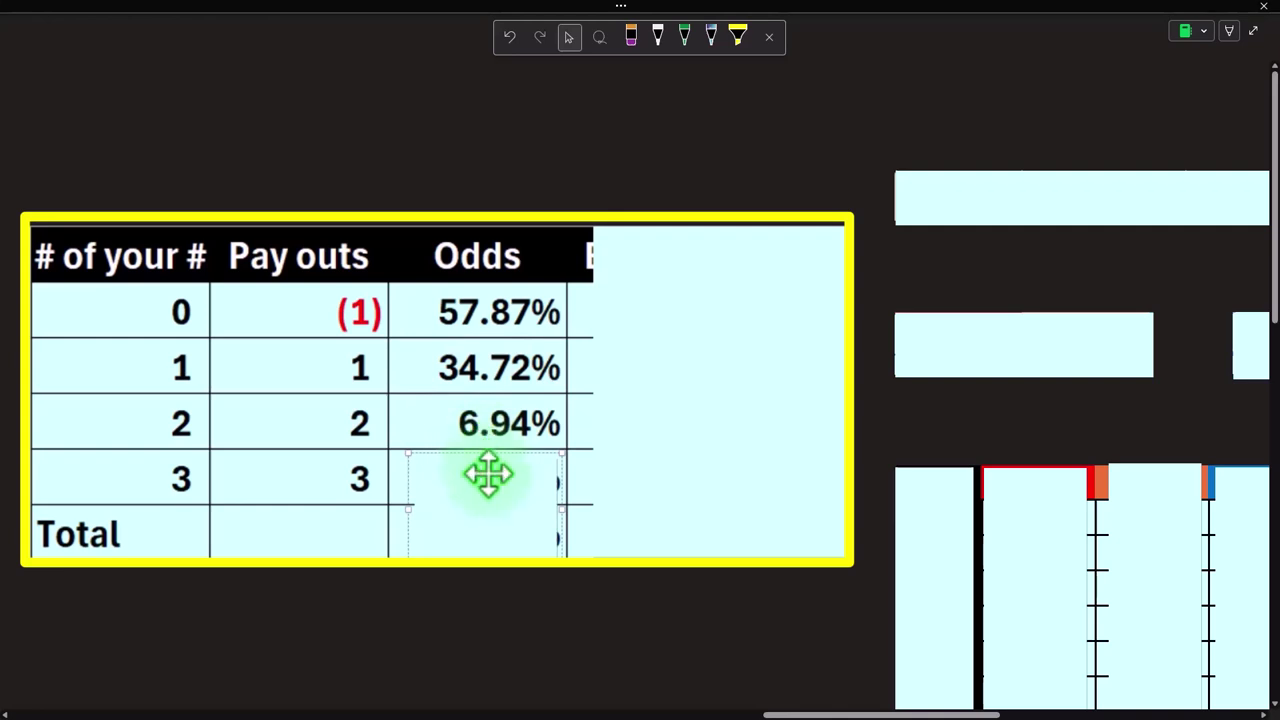
click(491, 480)
drag(491, 452, 491, 498)
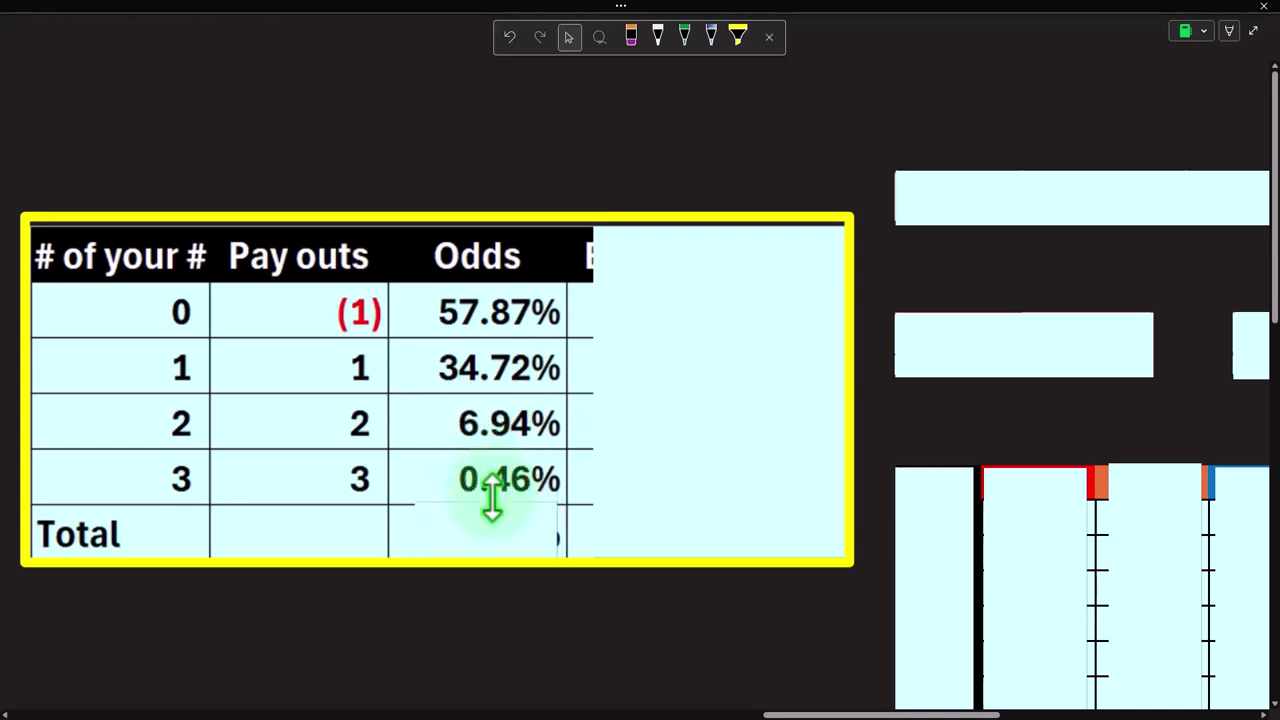
click(500, 531)
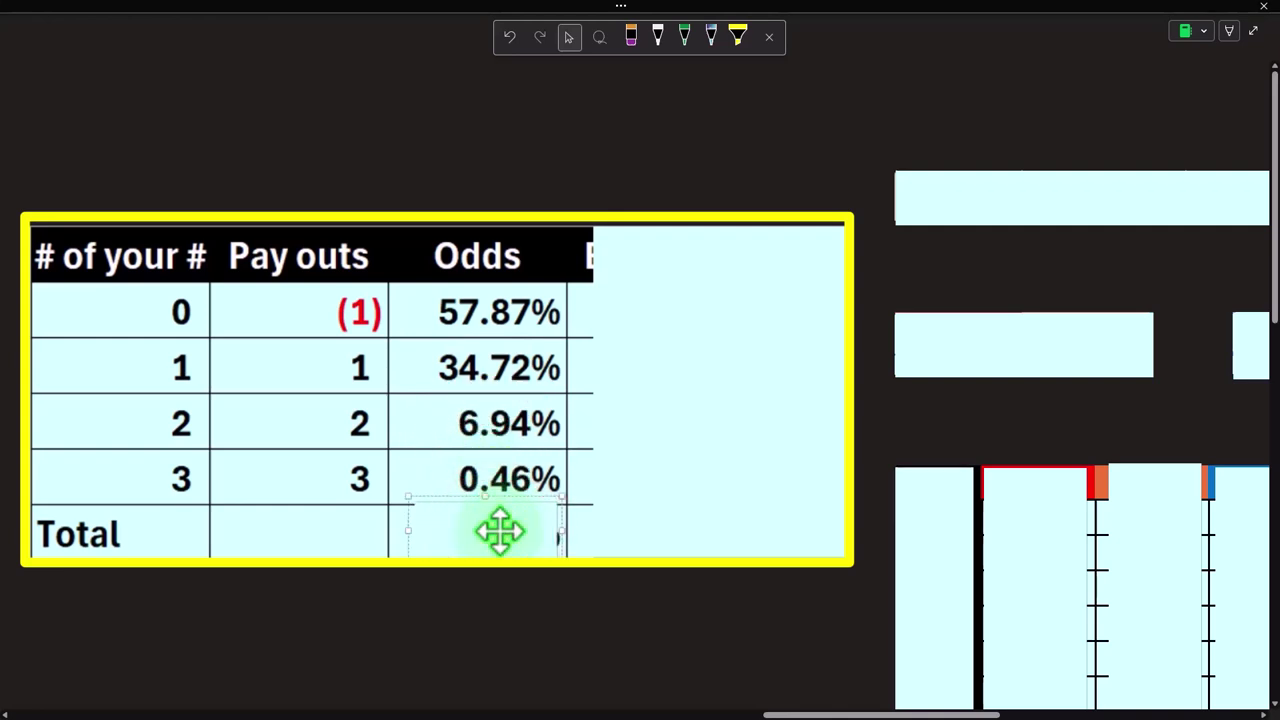
click(464, 366)
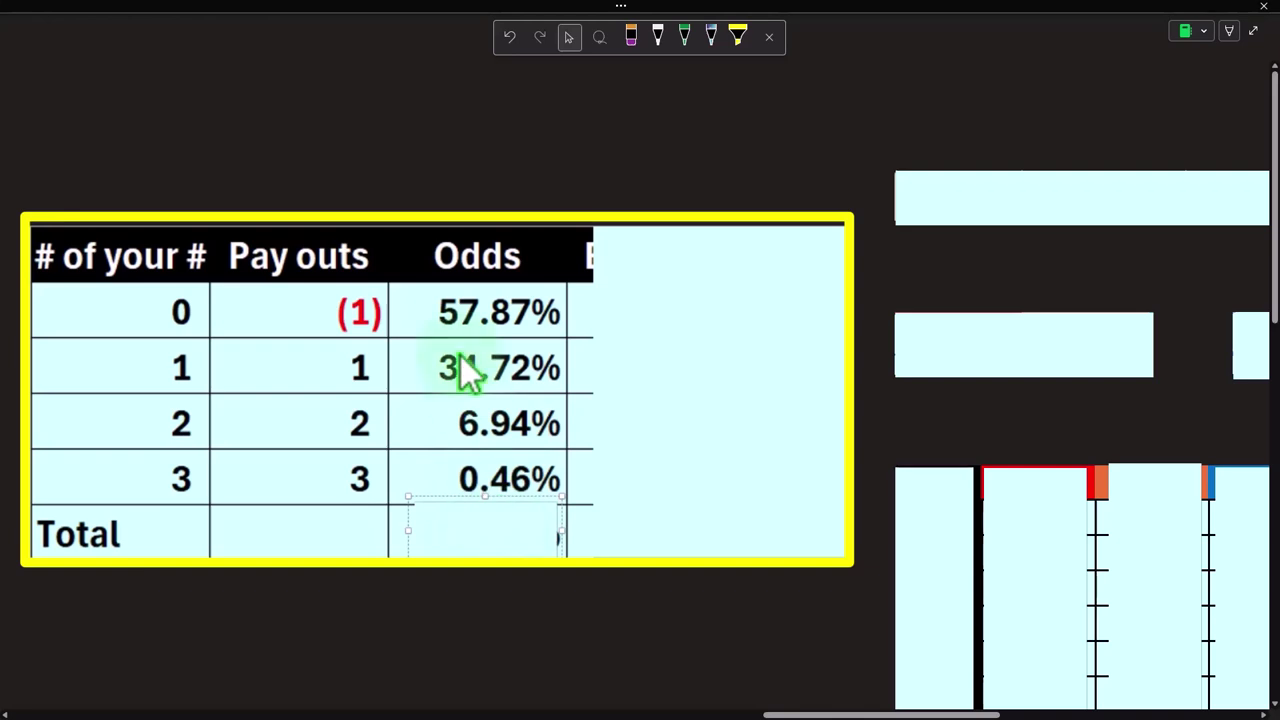
key(Delete)
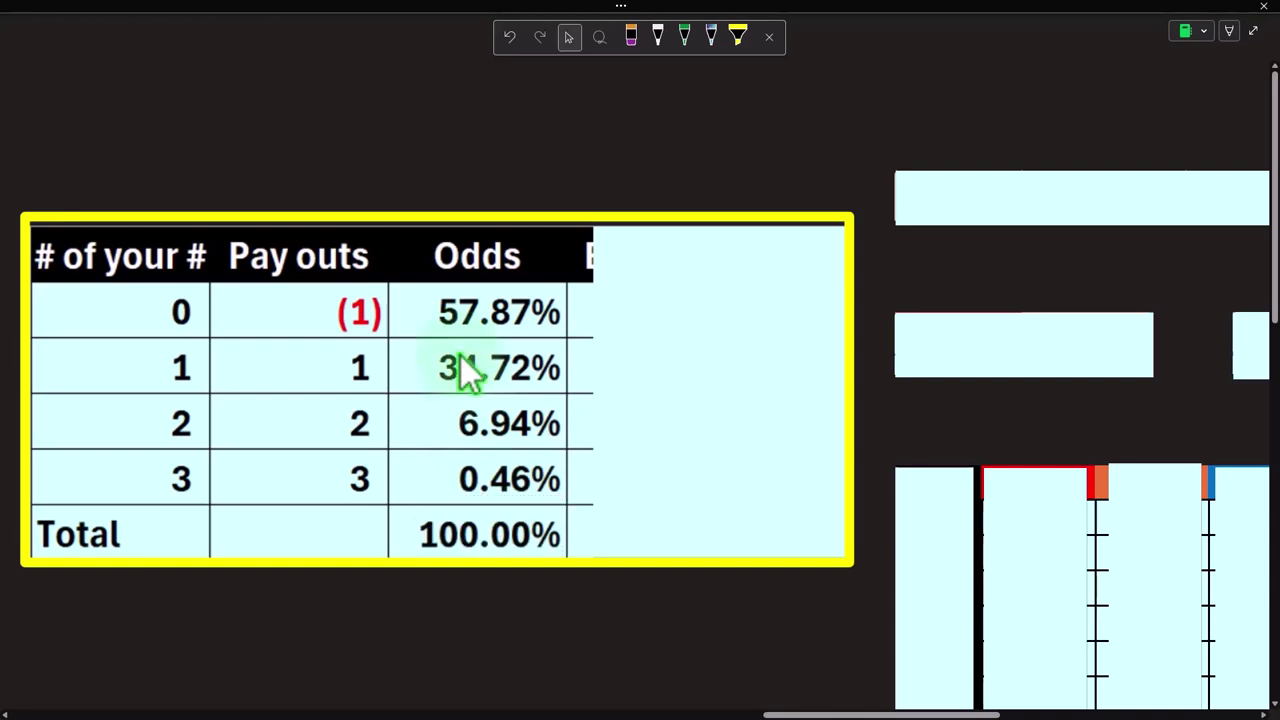
click(446, 555)
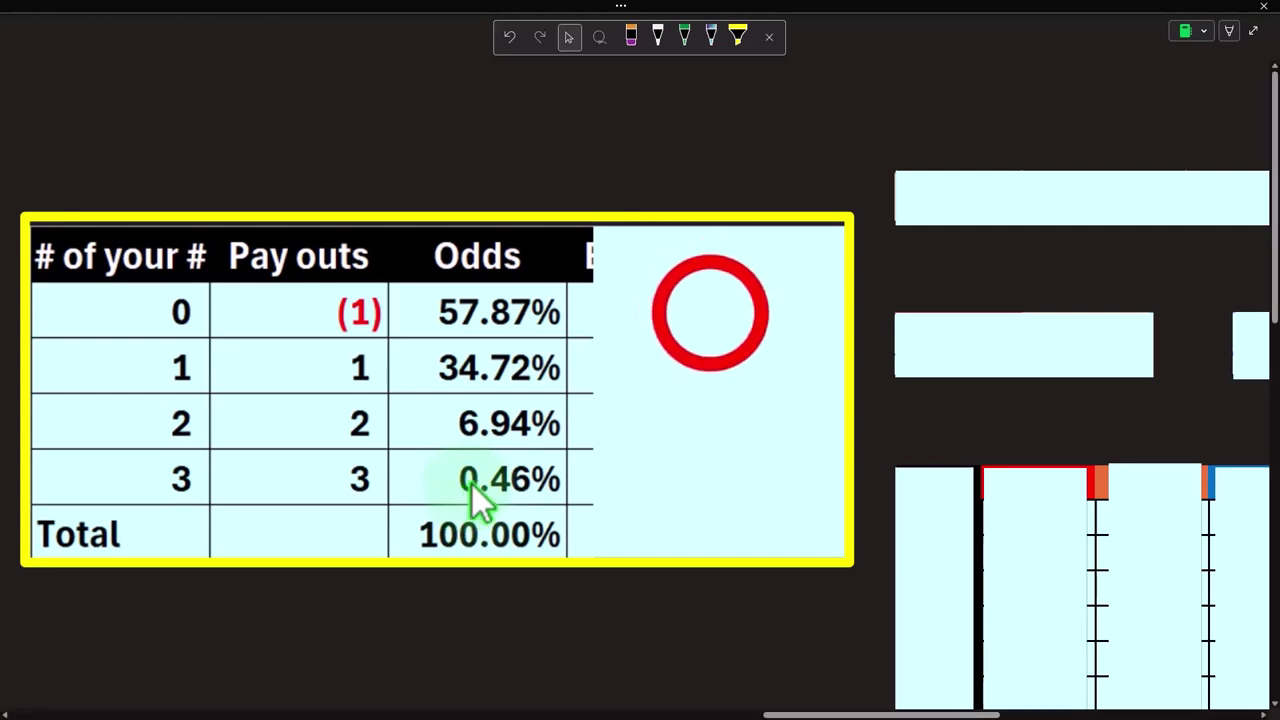
Step: Shrink the Expected Value cover to reveal its header and zero-match row, and move Calculator beneath the summary table
click(709, 316)
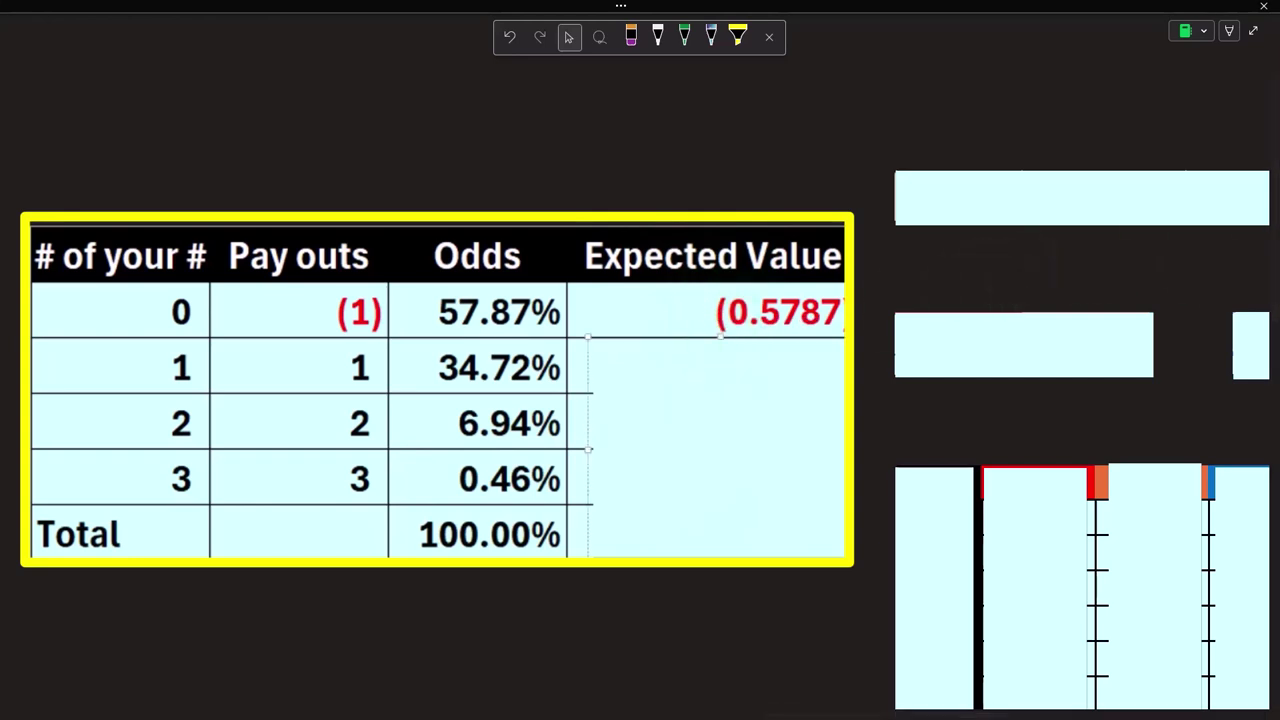
drag(1275, 708, 287, 441)
scroll(800, 446, down, 1)
click(410, 522)
Step: Clear Calculator and enter 0.5787 for the zero-match expected value
click(243, 509)
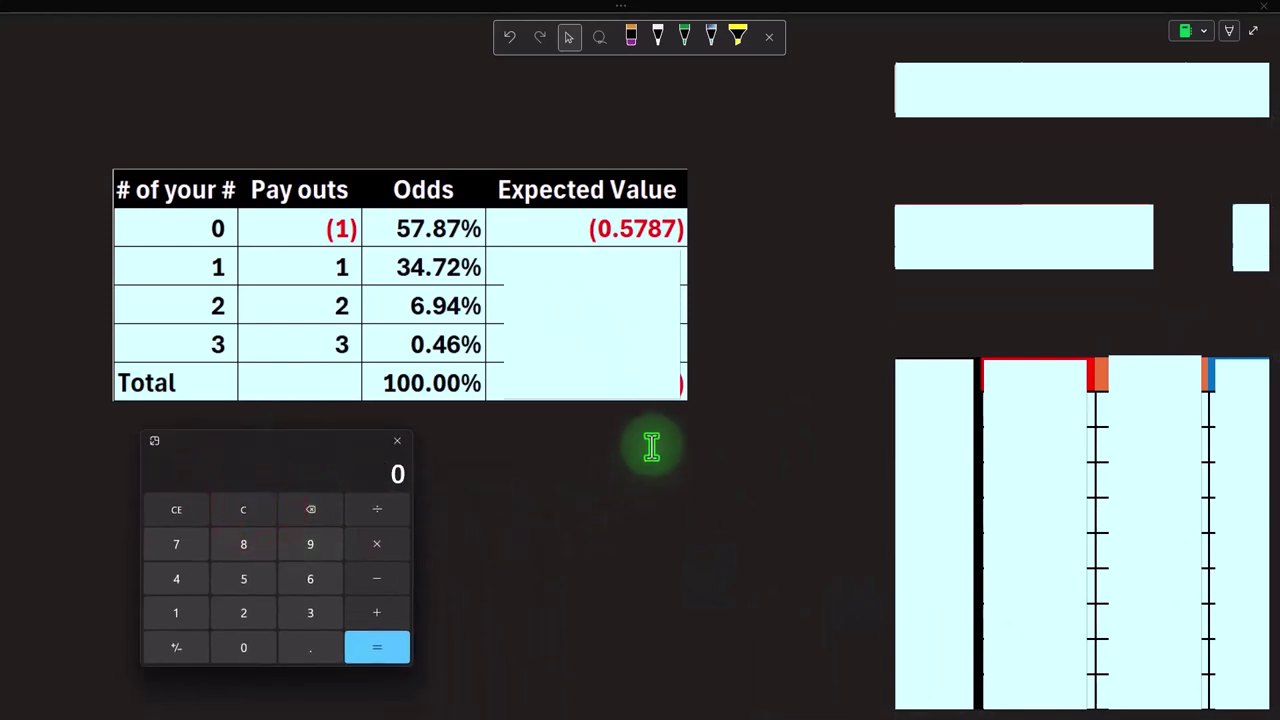
text(1)
key(Escape)
text(0.5787)
Step: Shrink the Expected Value column's cover to reveal the one-match row
click(632, 272)
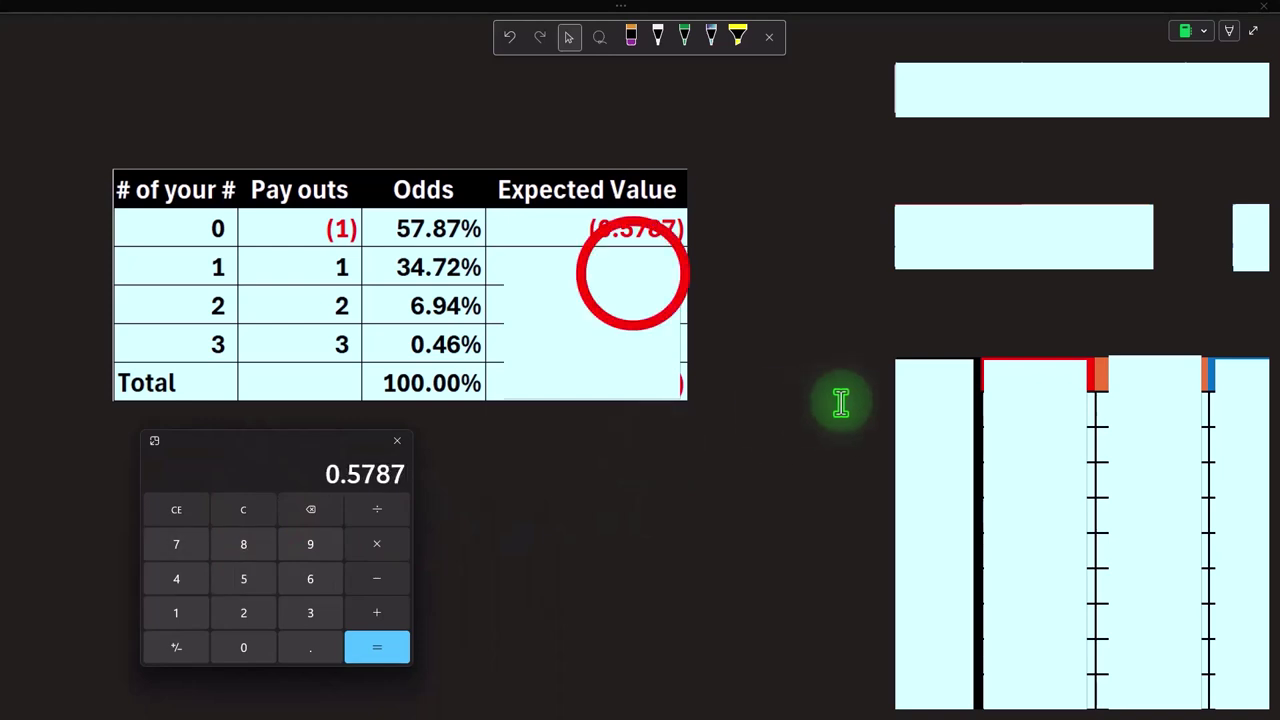
click(632, 272)
drag(590, 247, 590, 272)
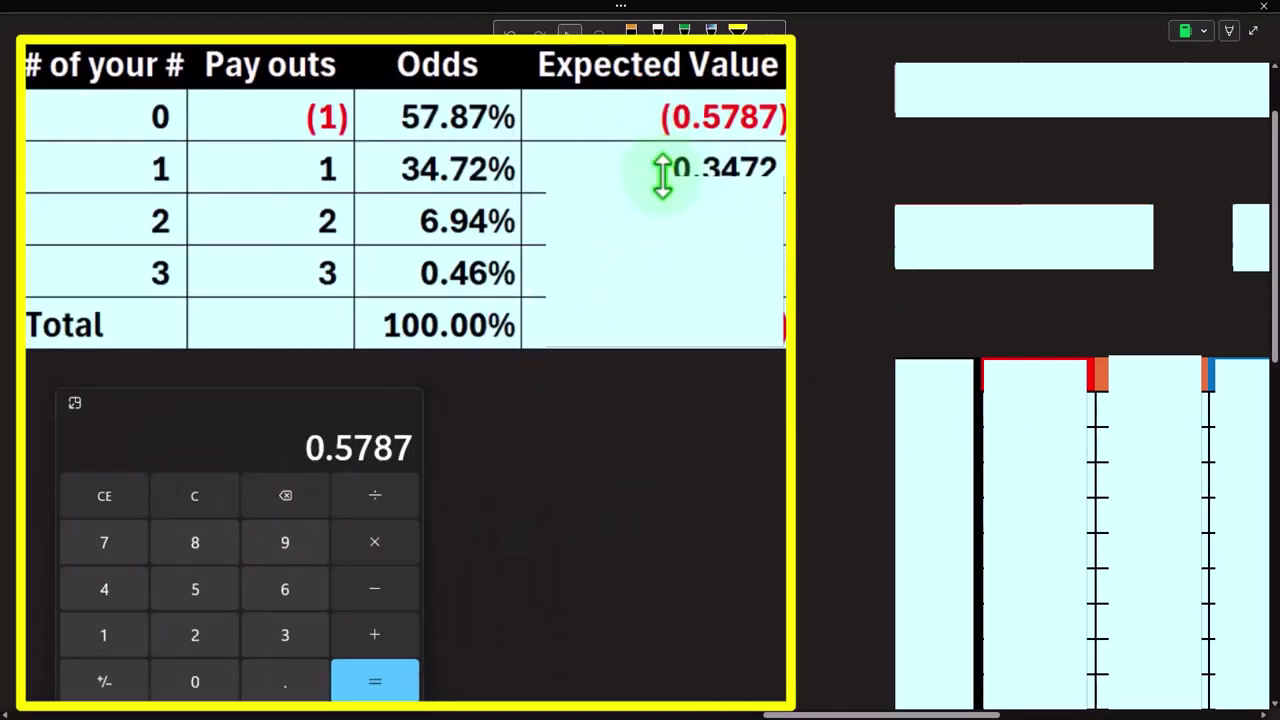
drag(663, 177, 663, 180)
Step: Clear Calculator and shrink the Expected Value cover to reveal the two-match row
click(194, 495)
click(194, 497)
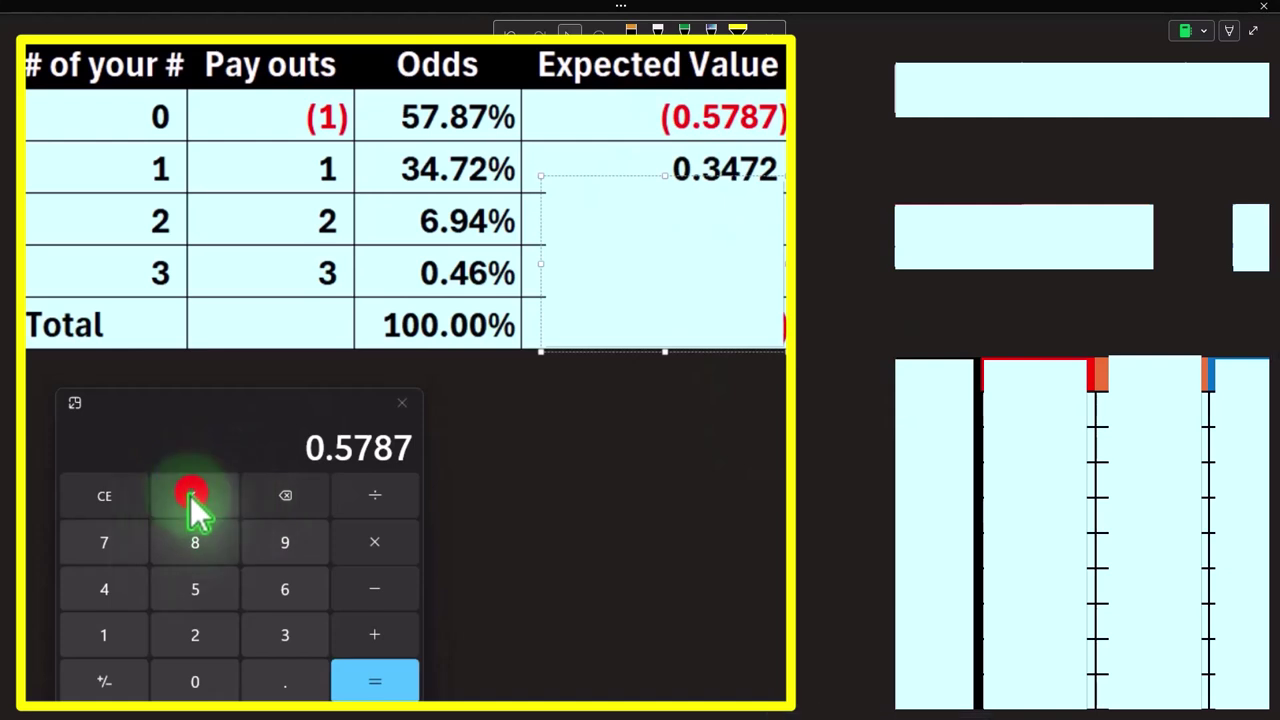
click(684, 226)
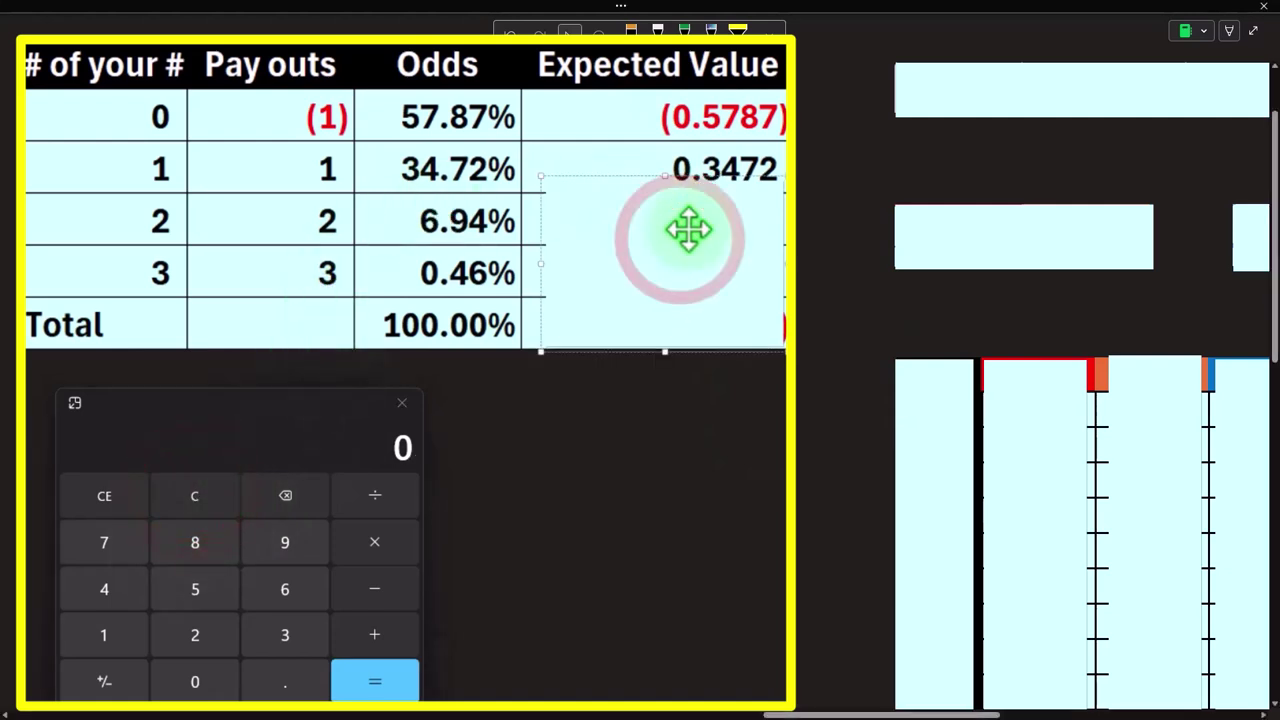
click(668, 179)
drag(668, 179, 660, 250)
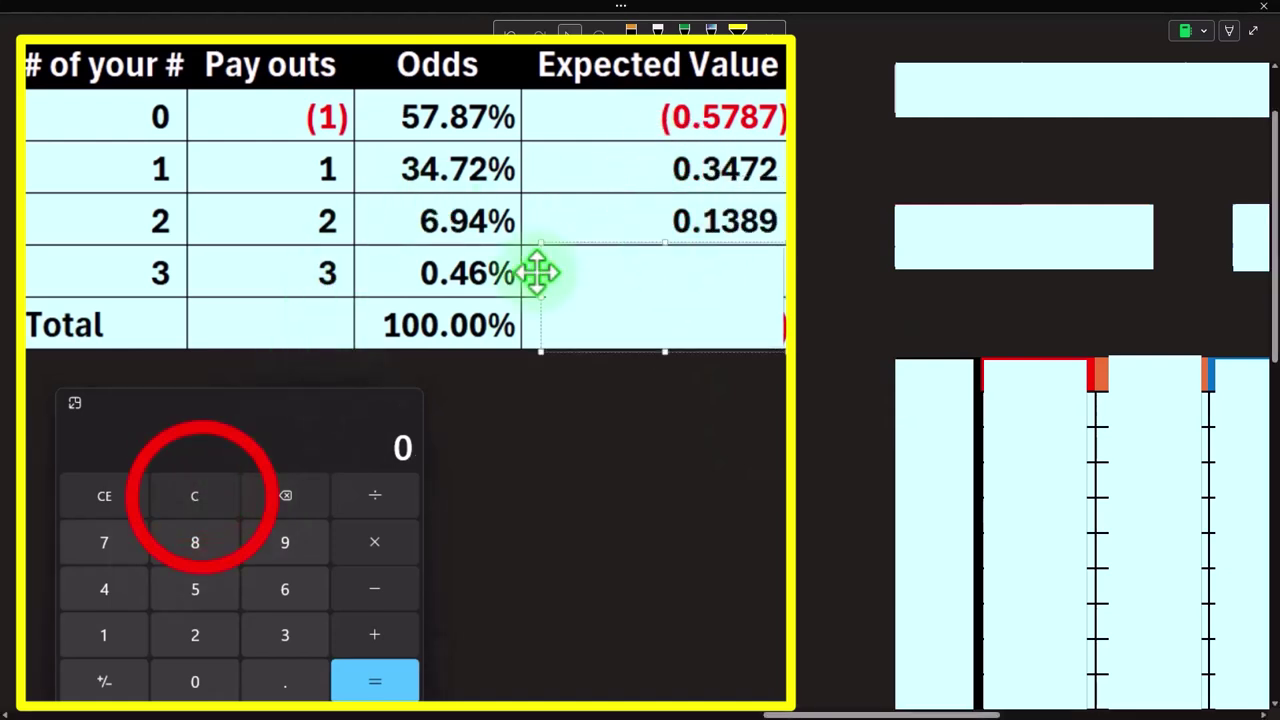
text(2)
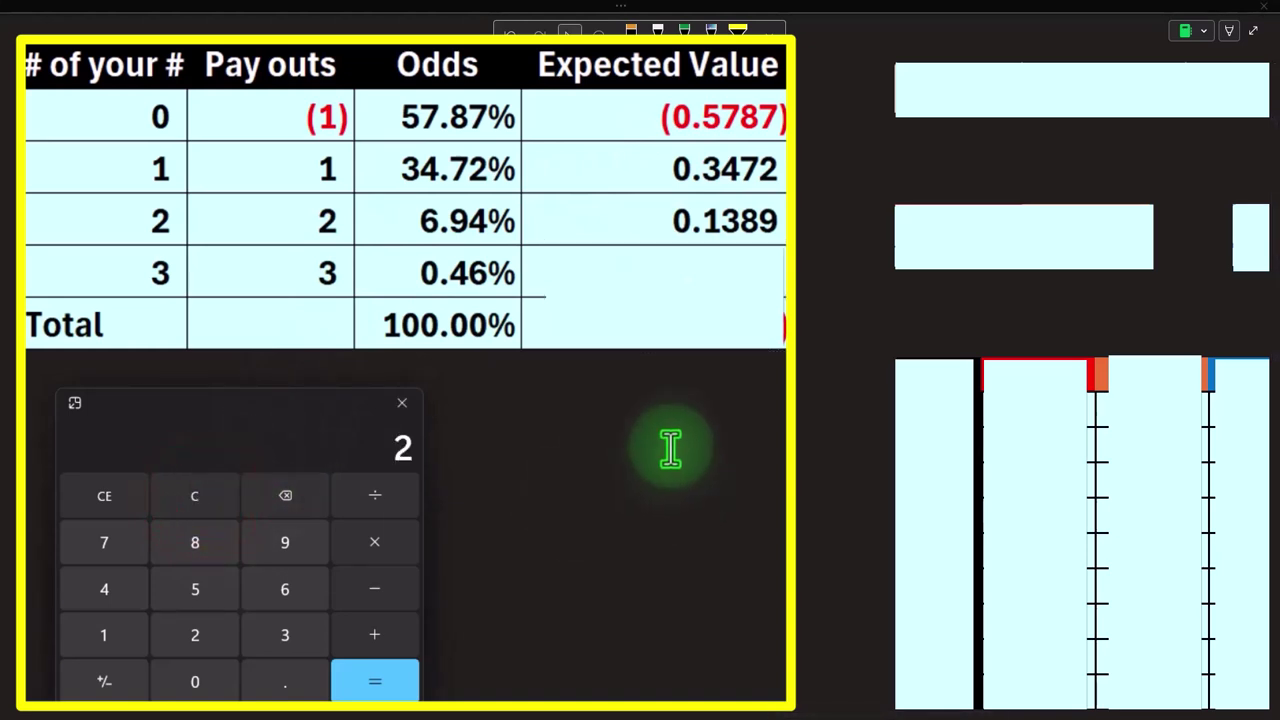
text(*0.094)
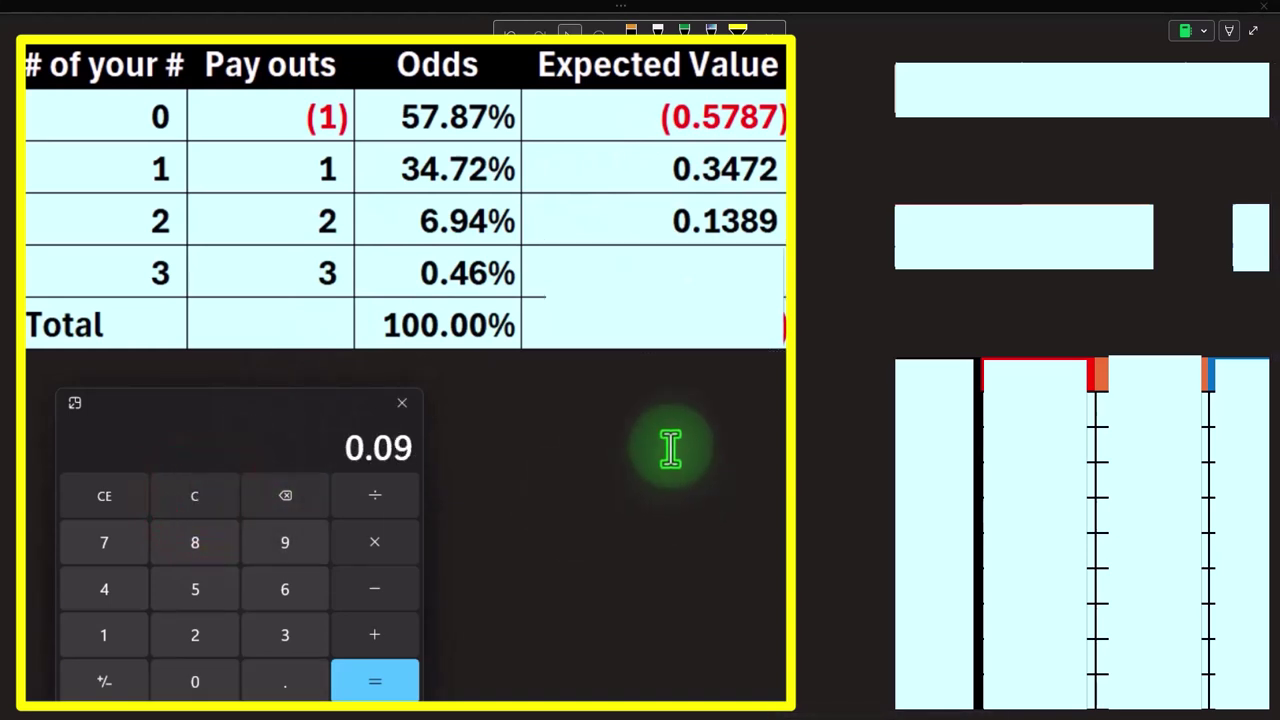
key(Return)
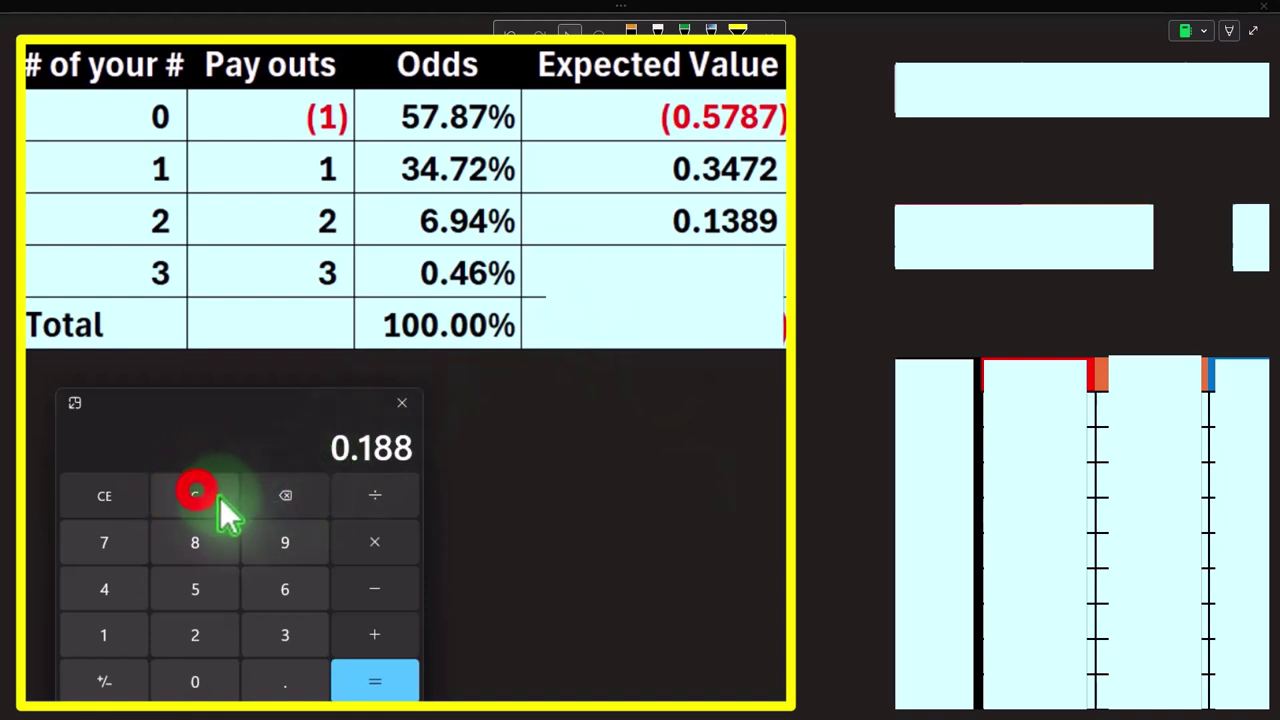
click(194, 494)
text(2)
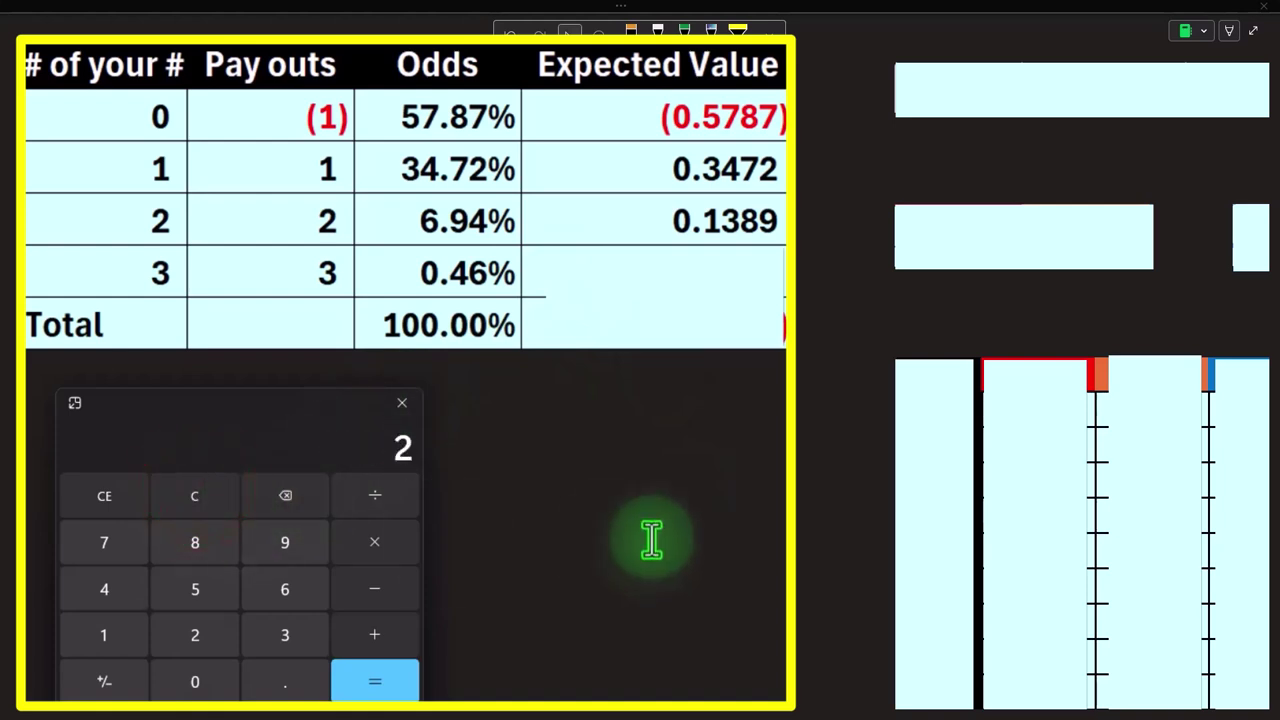
text(*0.094)
key(Return)
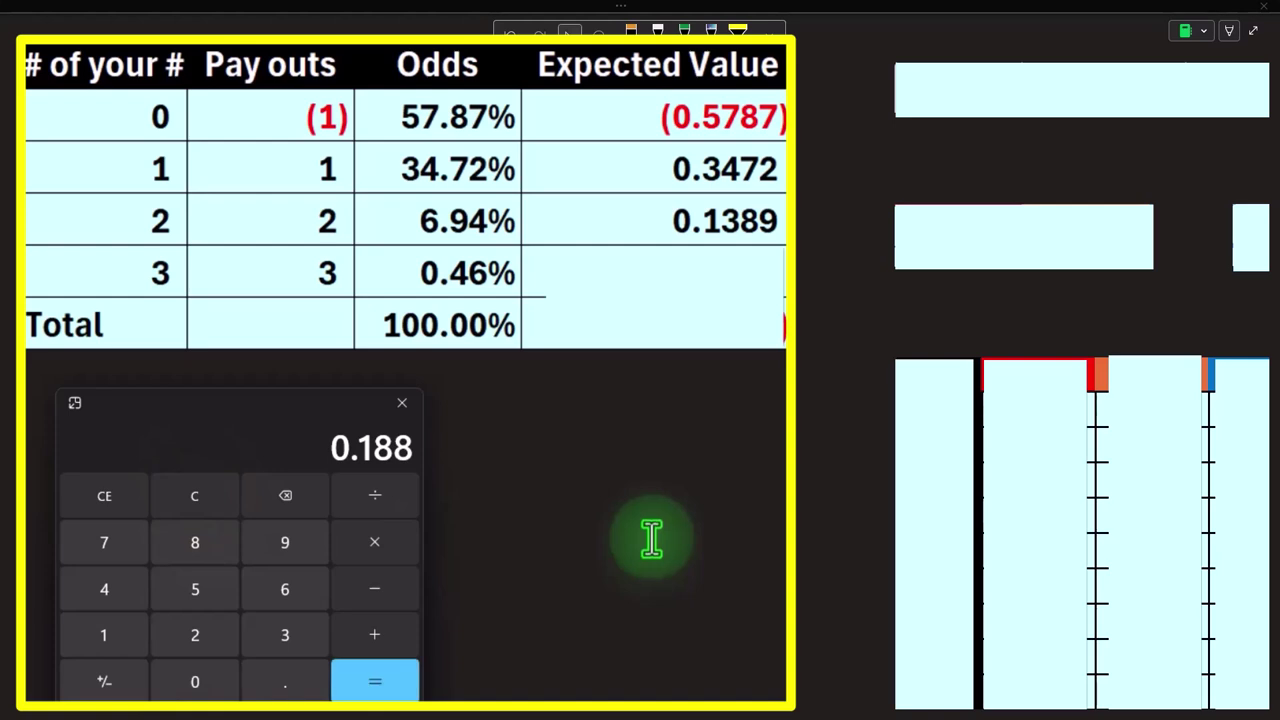
Step: Clear Calculator and calculate 2 times 0.0694 to check the two-match expected value
key(Escape)
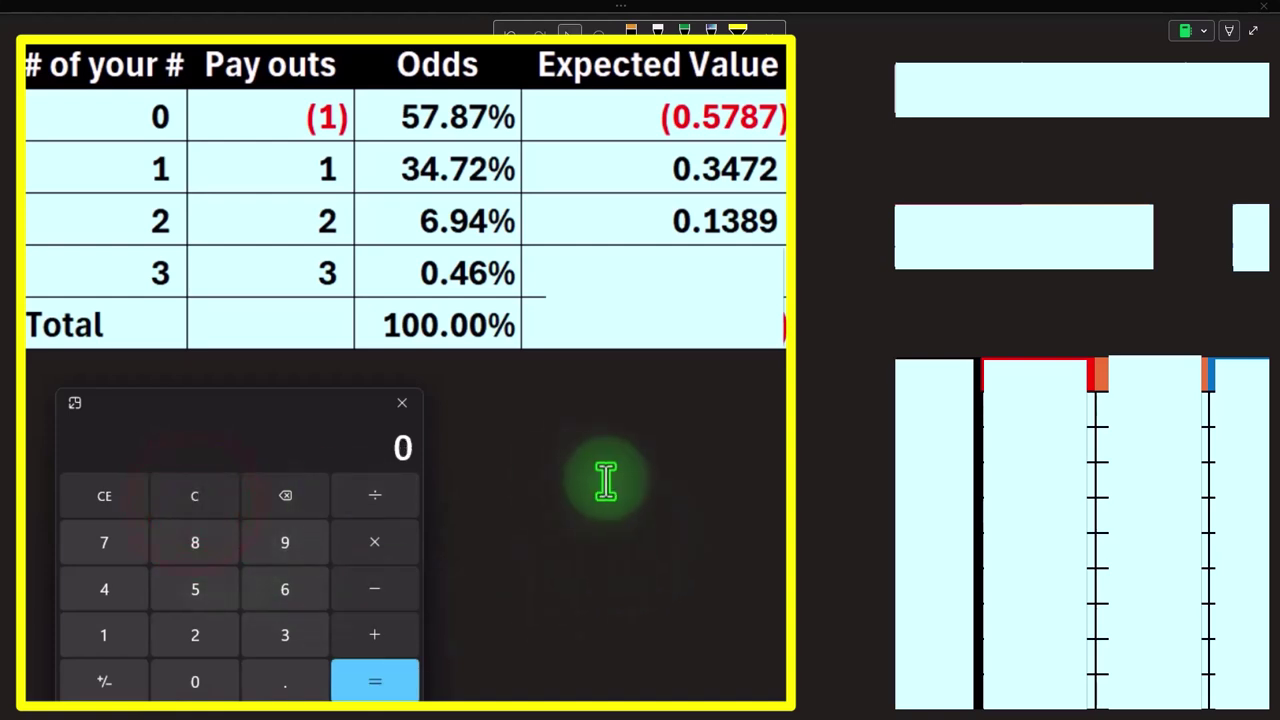
text(2.0694)
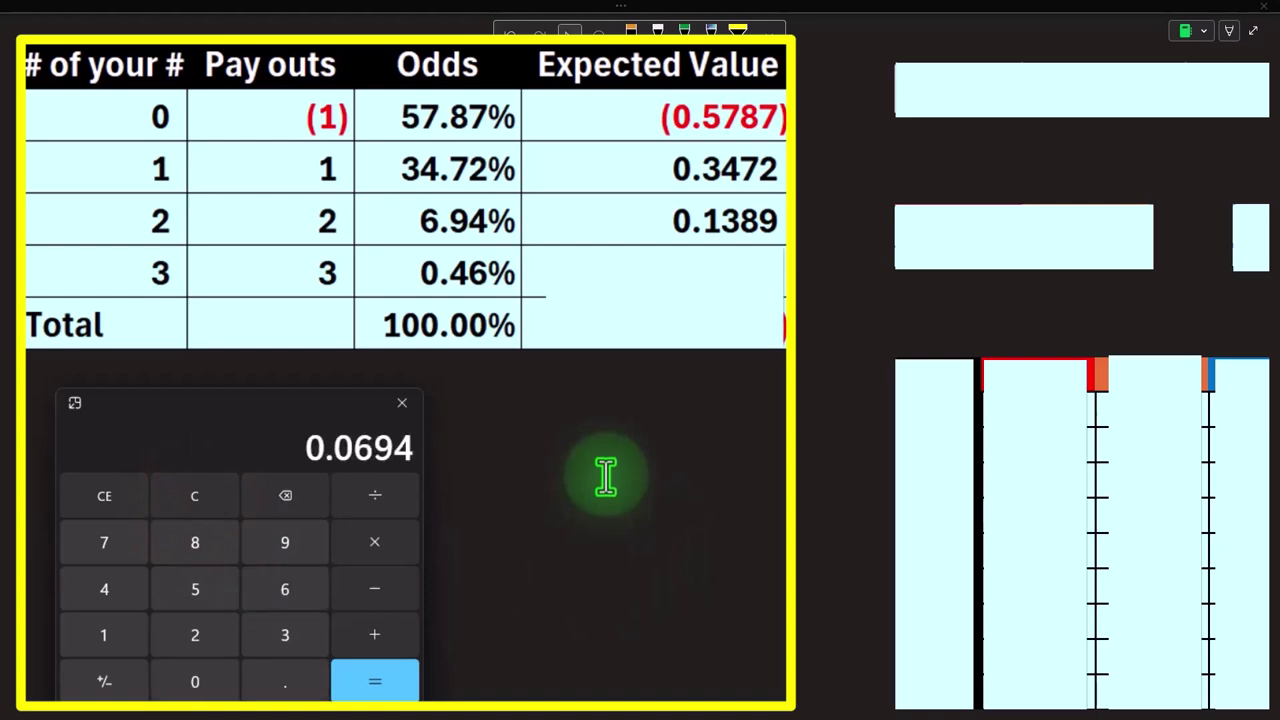
key(Return)
Step: Shrink the Expected Value cover to reveal the three-match row, then delete the cover over the total
click(714, 286)
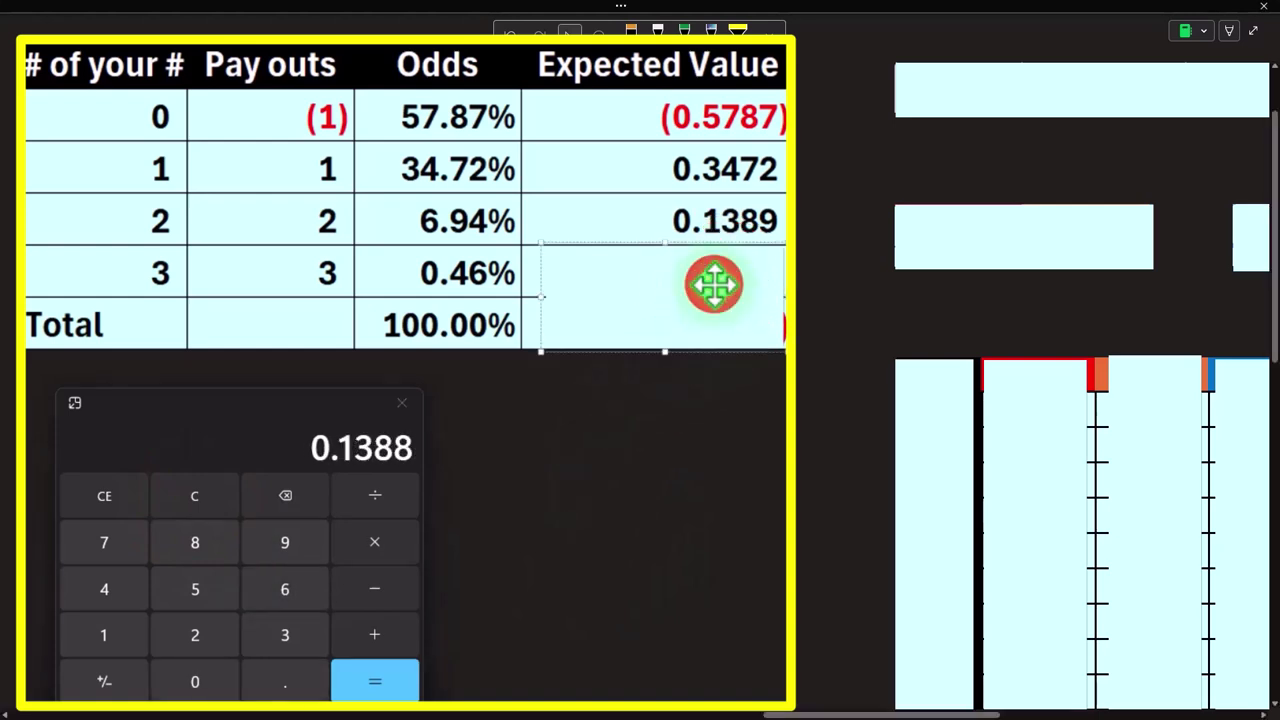
drag(666, 242, 668, 290)
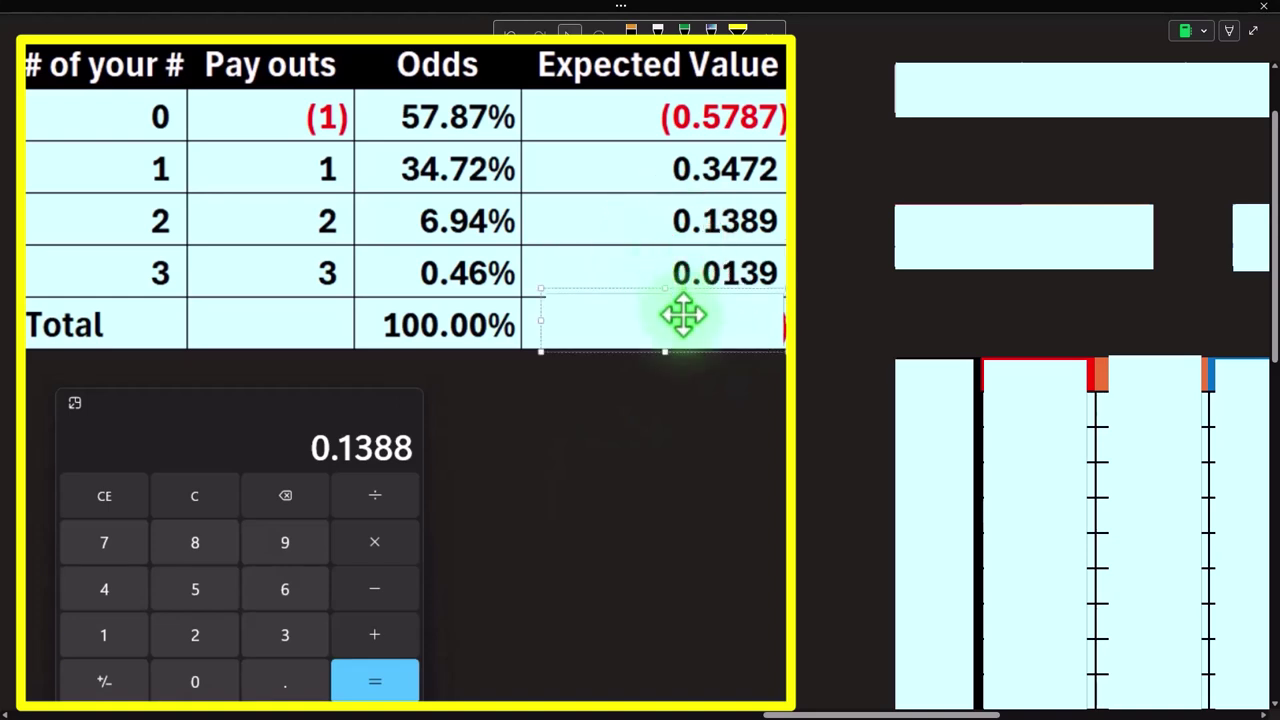
key(Delete)
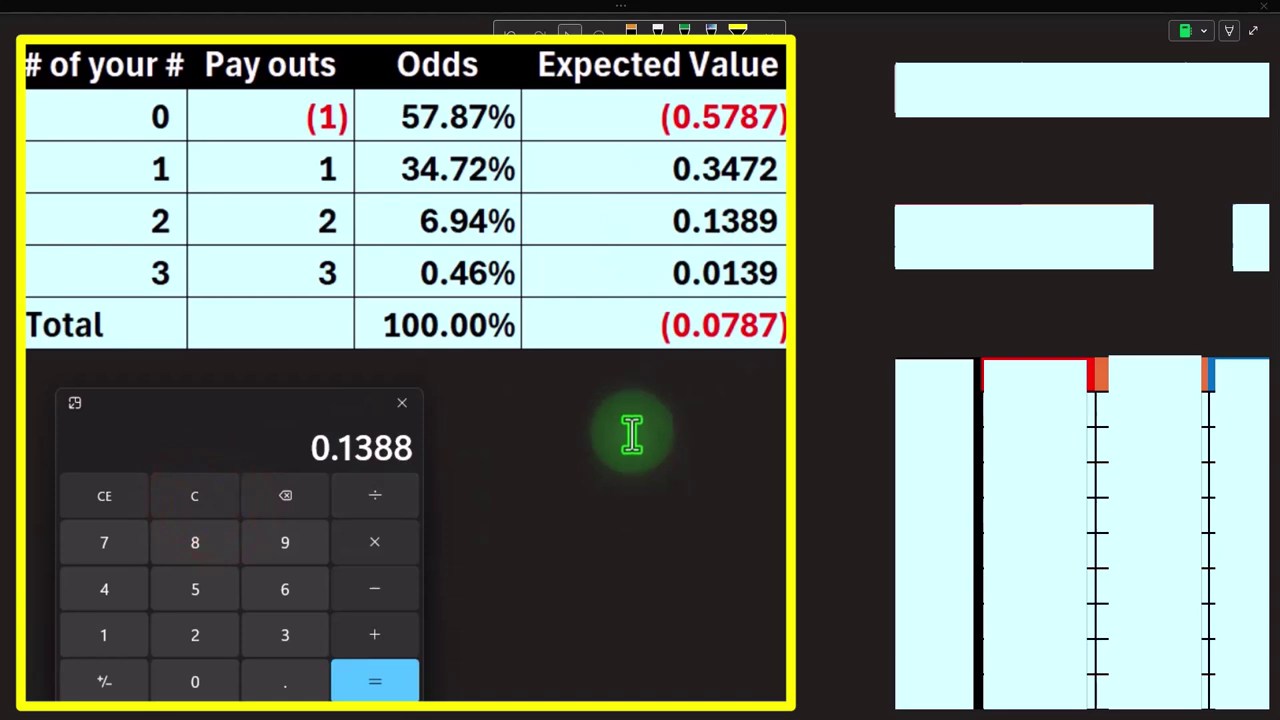
Step: Calculate 0.5787 minus 0.3472, 0.1389 and 0.0139 in Calculator to check the total expected value
text(.5787)
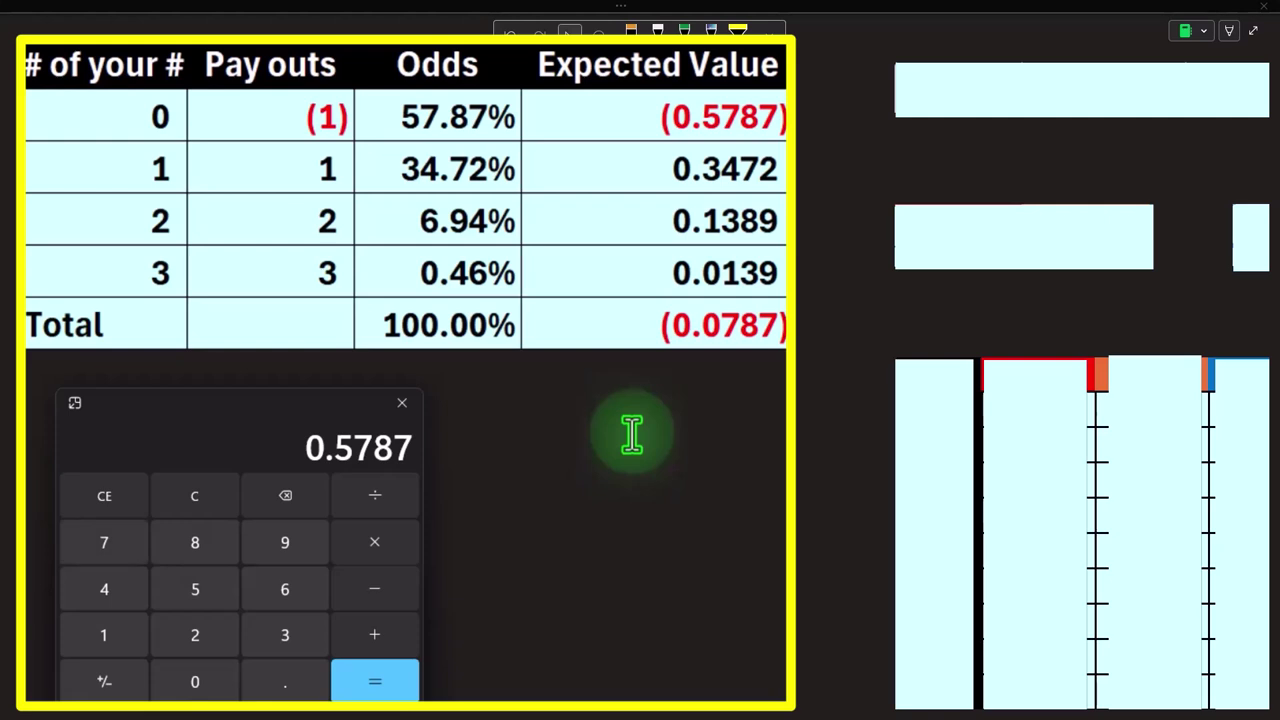
text(.3472)
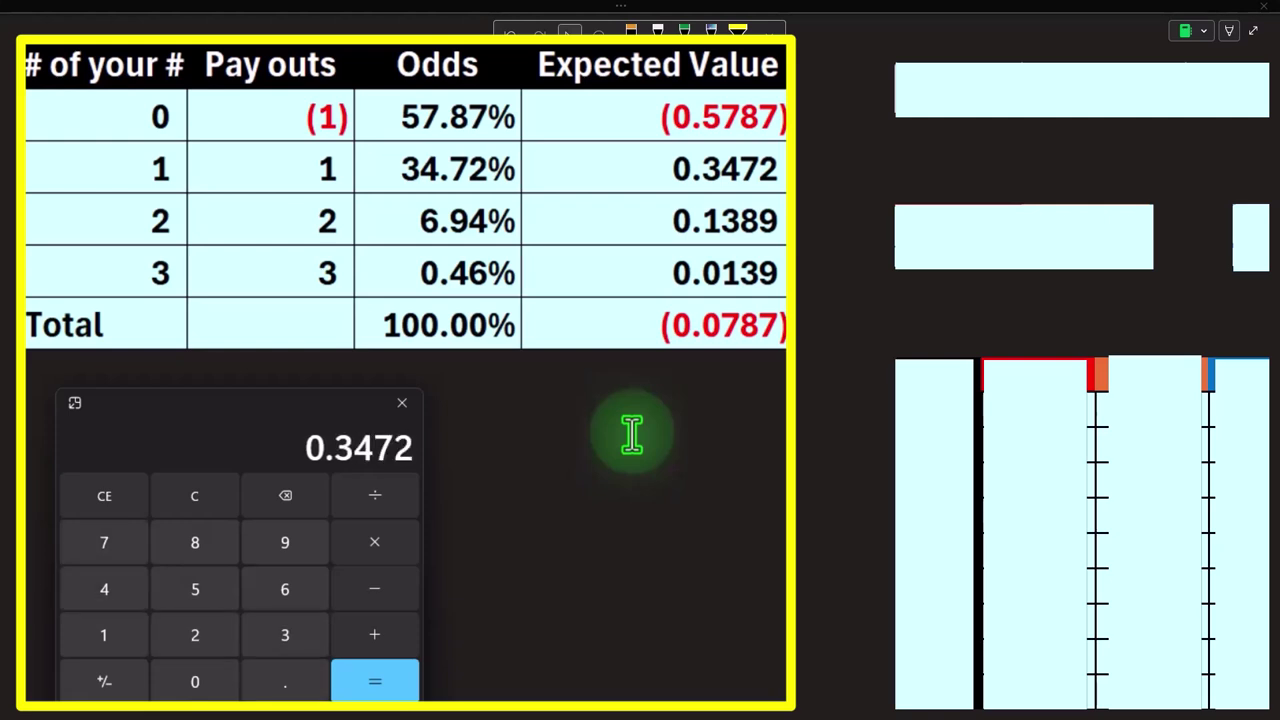
text(-.13)
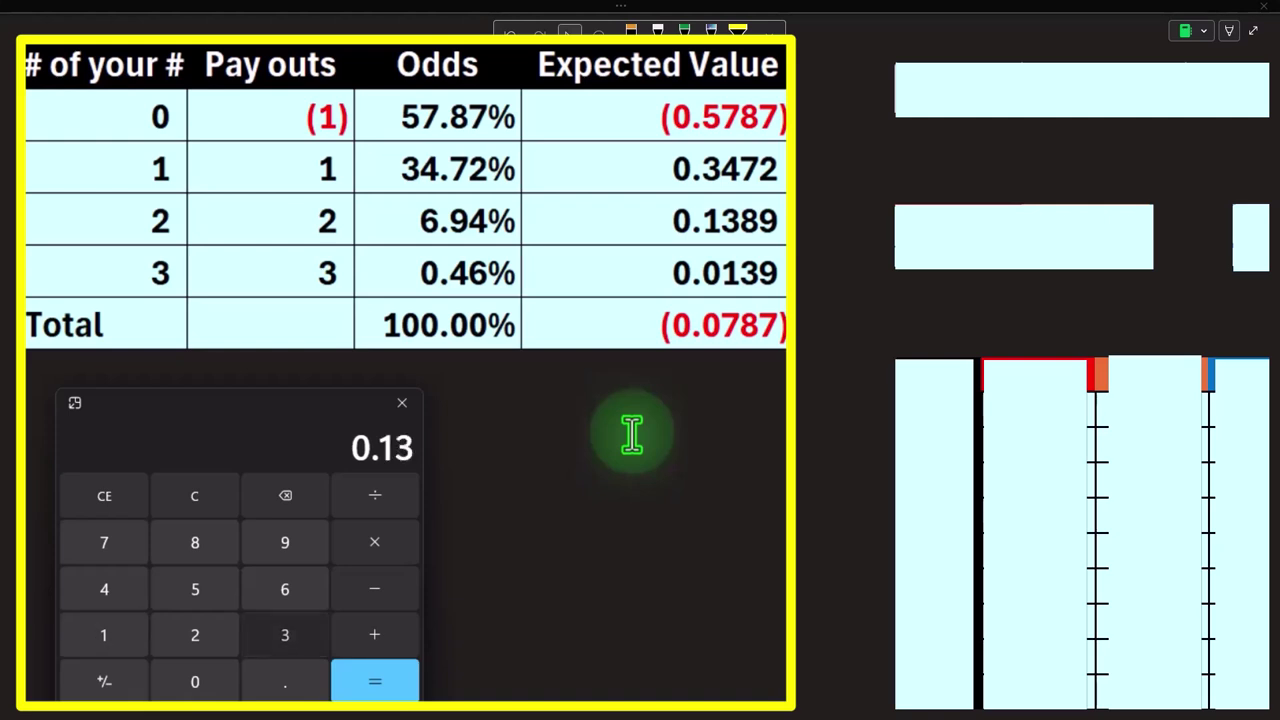
text(89-.0139)
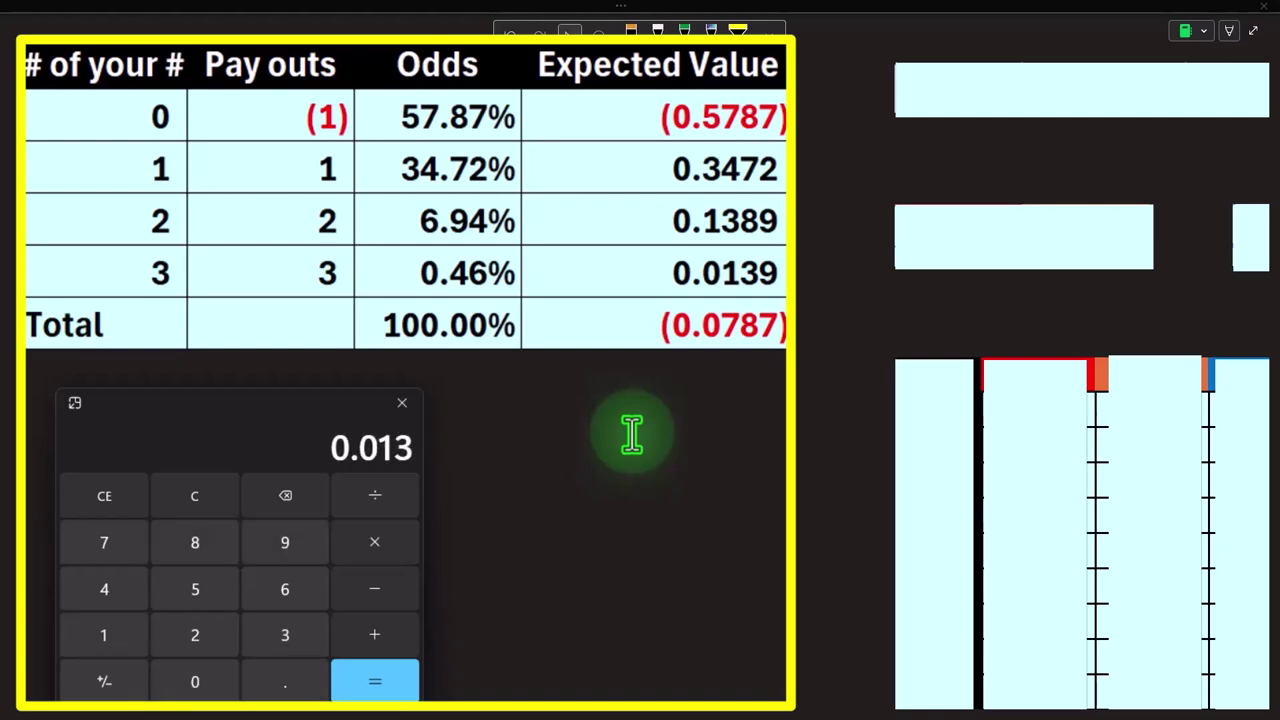
key(Return)
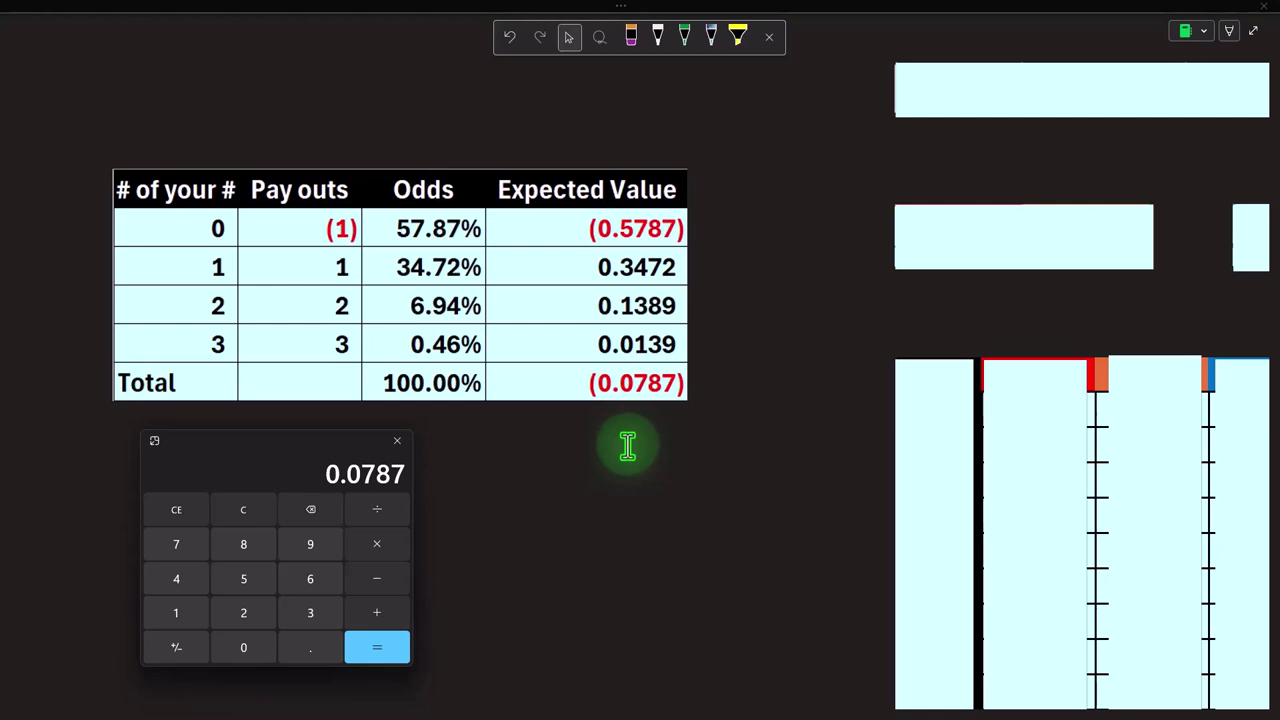
Step: Delete the cover over the Test of the Expected Value heading to the right of the Expected Value table
click(626, 423)
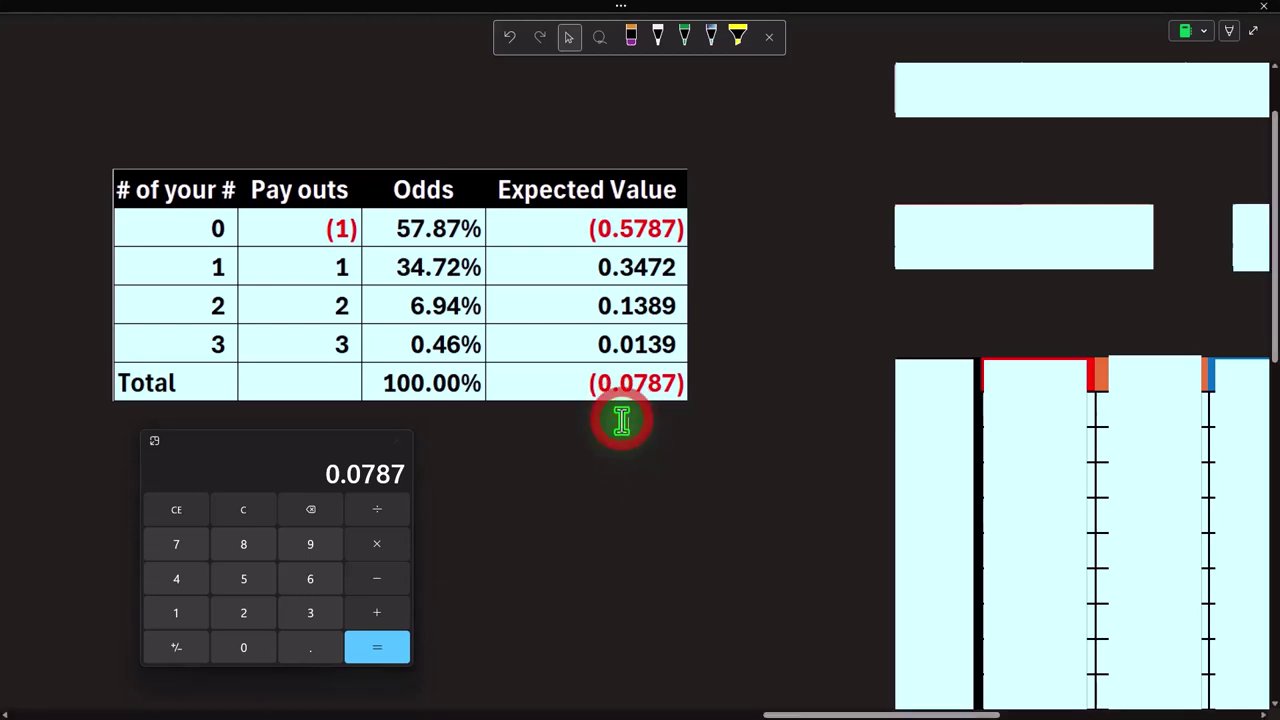
click(812, 714)
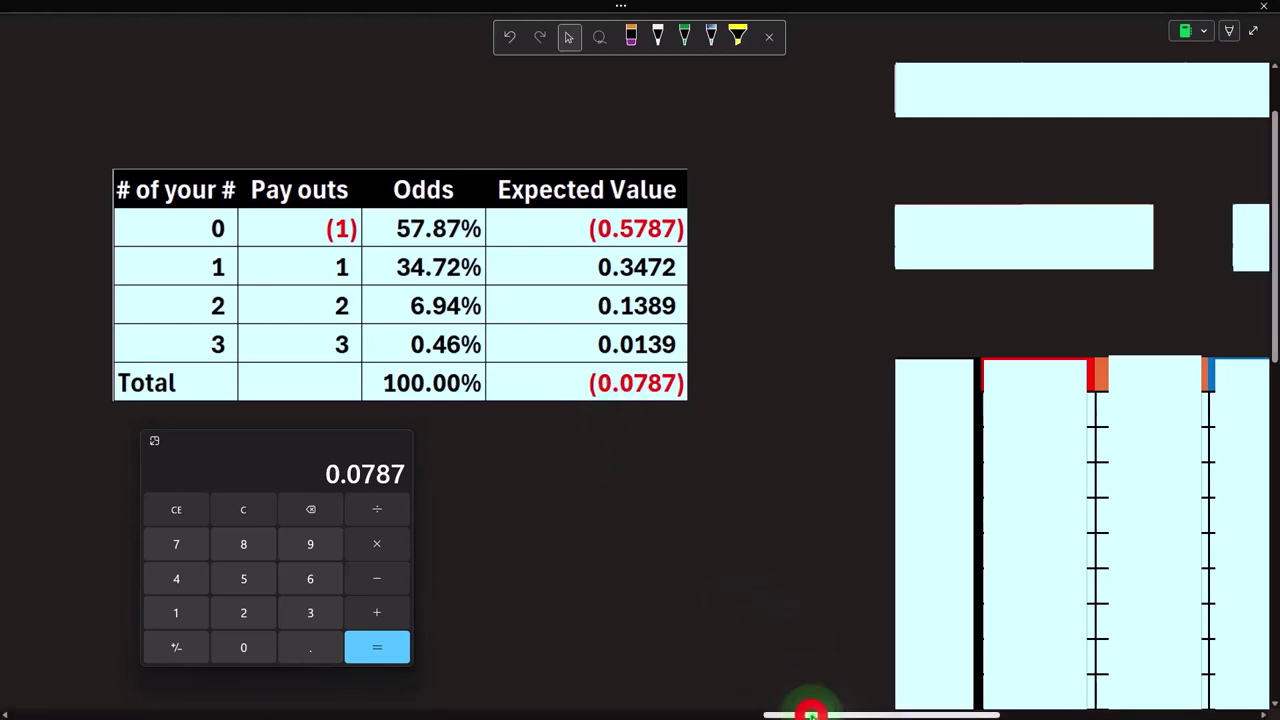
drag(810, 712, 896, 712)
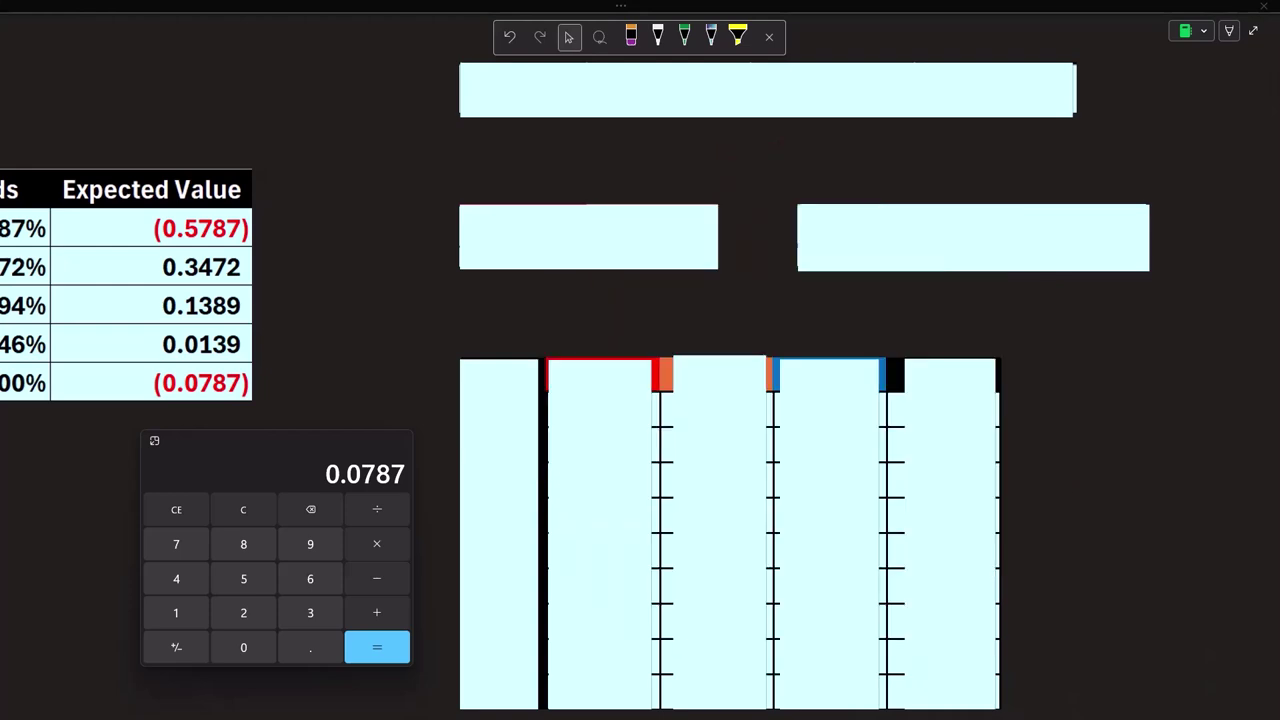
click(391, 134)
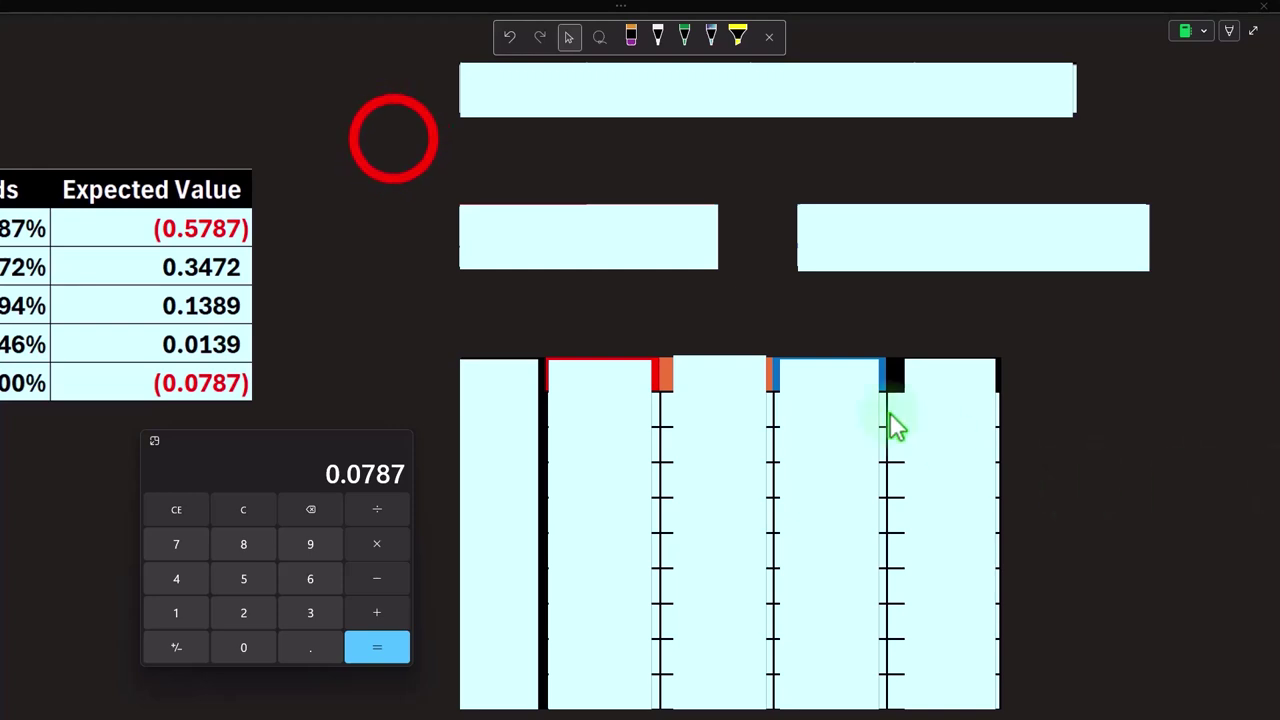
click(600, 55)
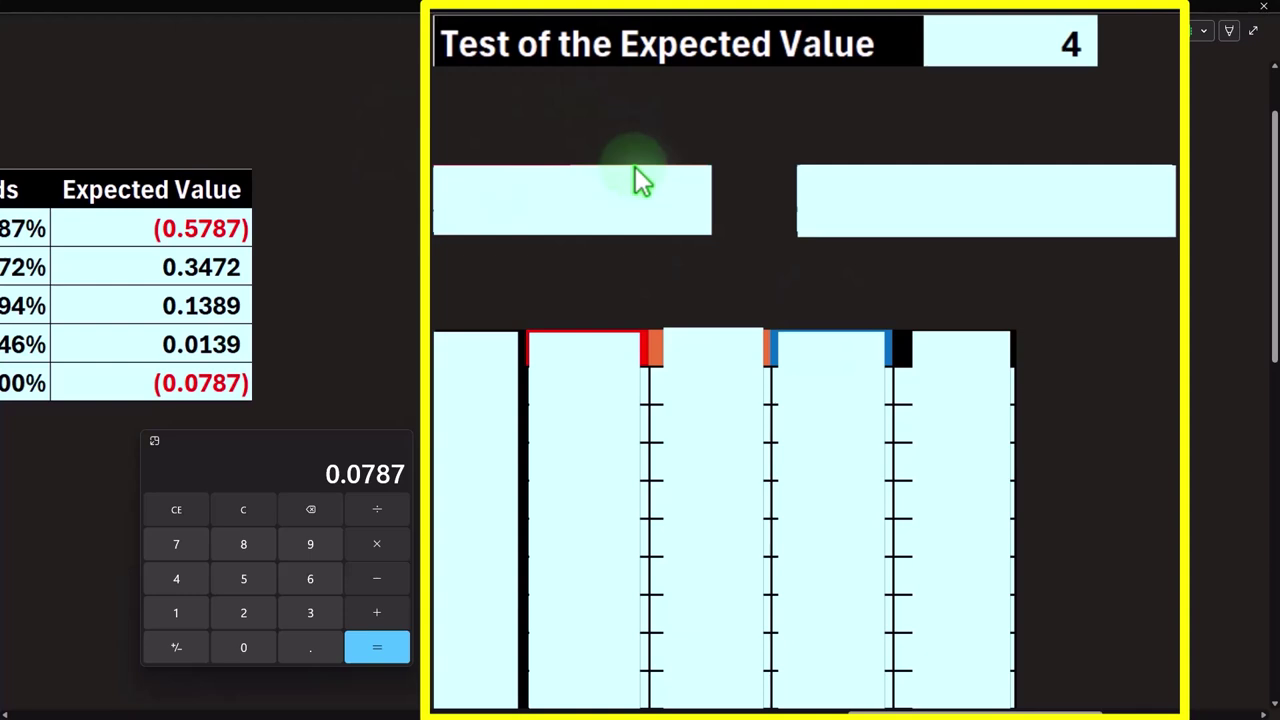
Step: Delete the cover over the Count column that numbers the dice rolls
click(567, 190)
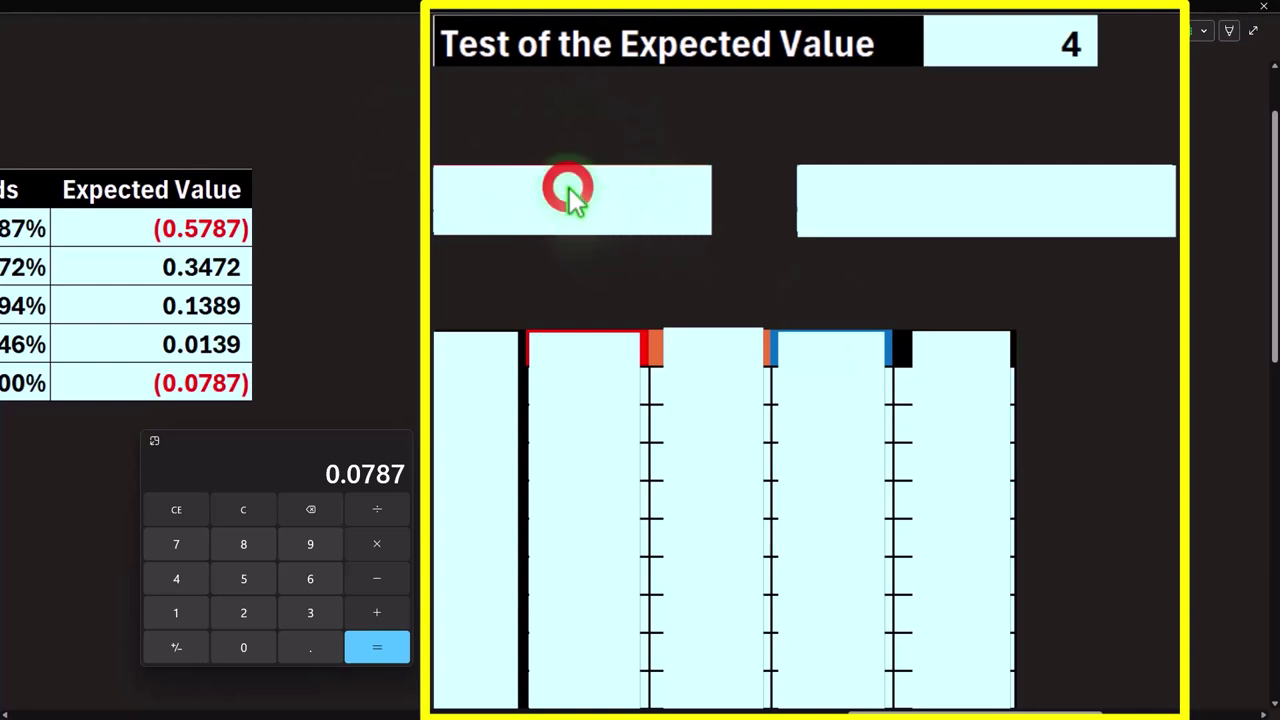
click(478, 430)
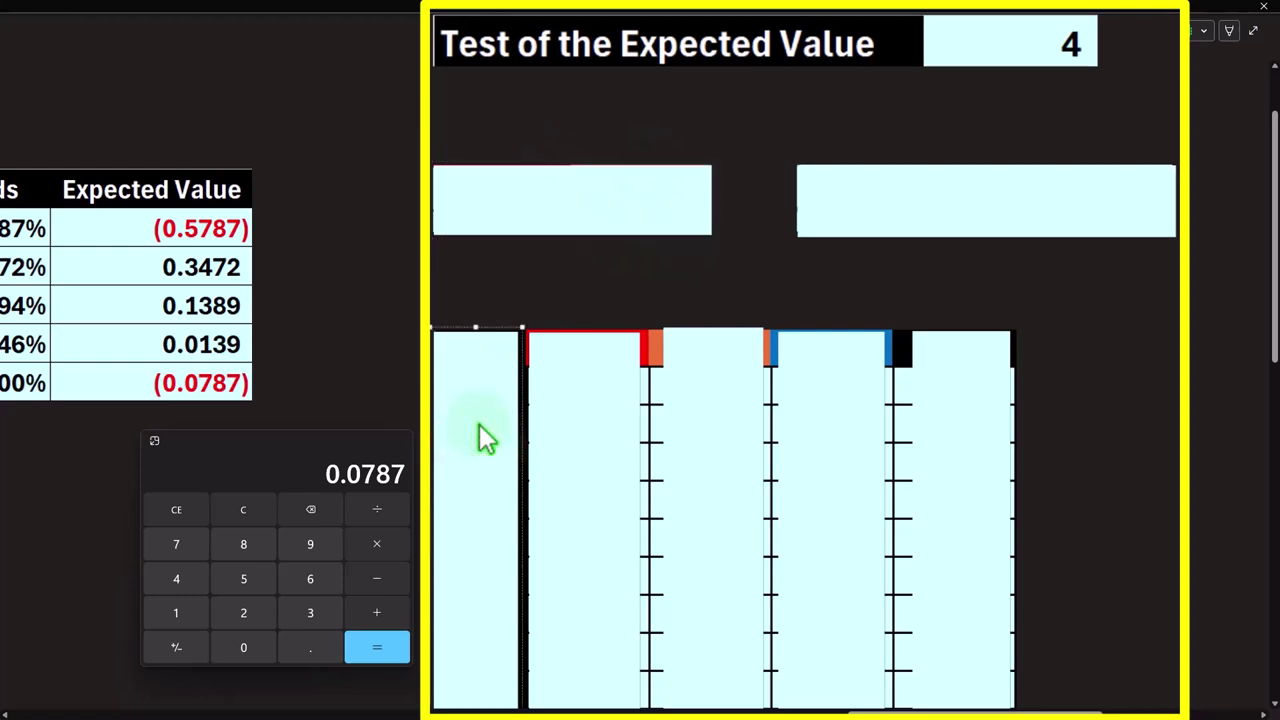
scroll(480, 430, down, 1)
scroll(478, 420, down, 10)
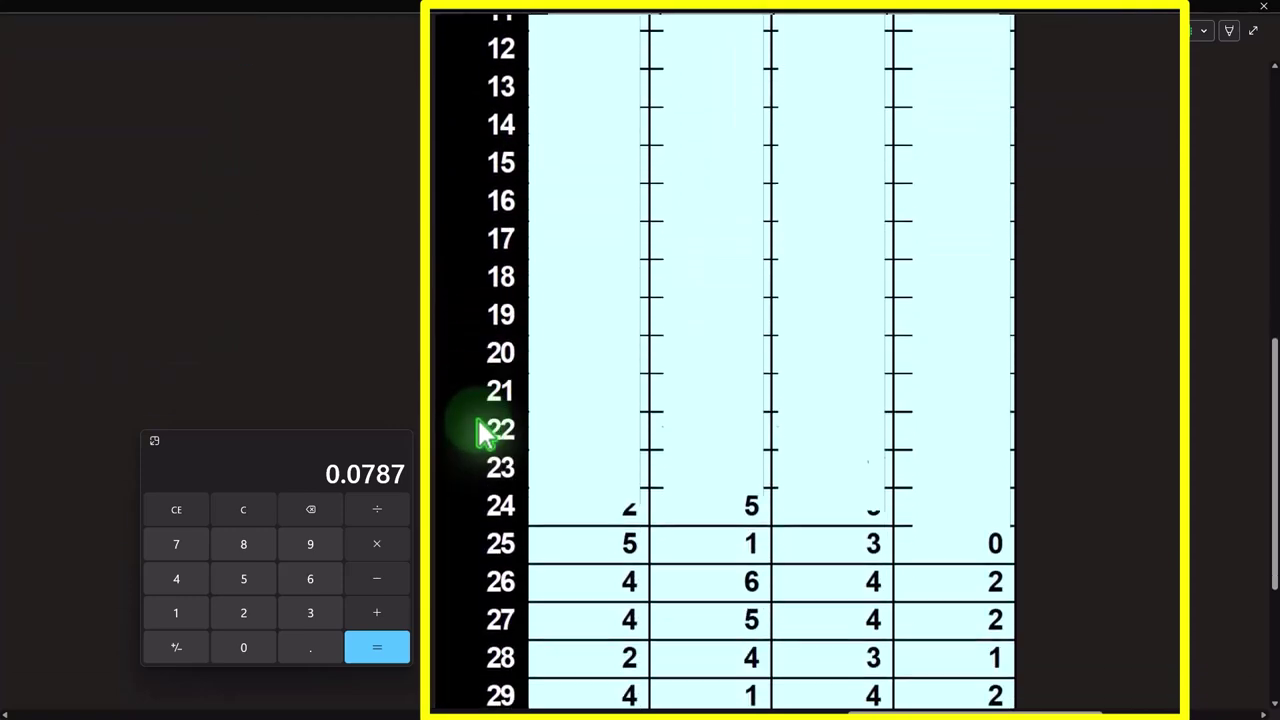
scroll(480, 432, up, 10)
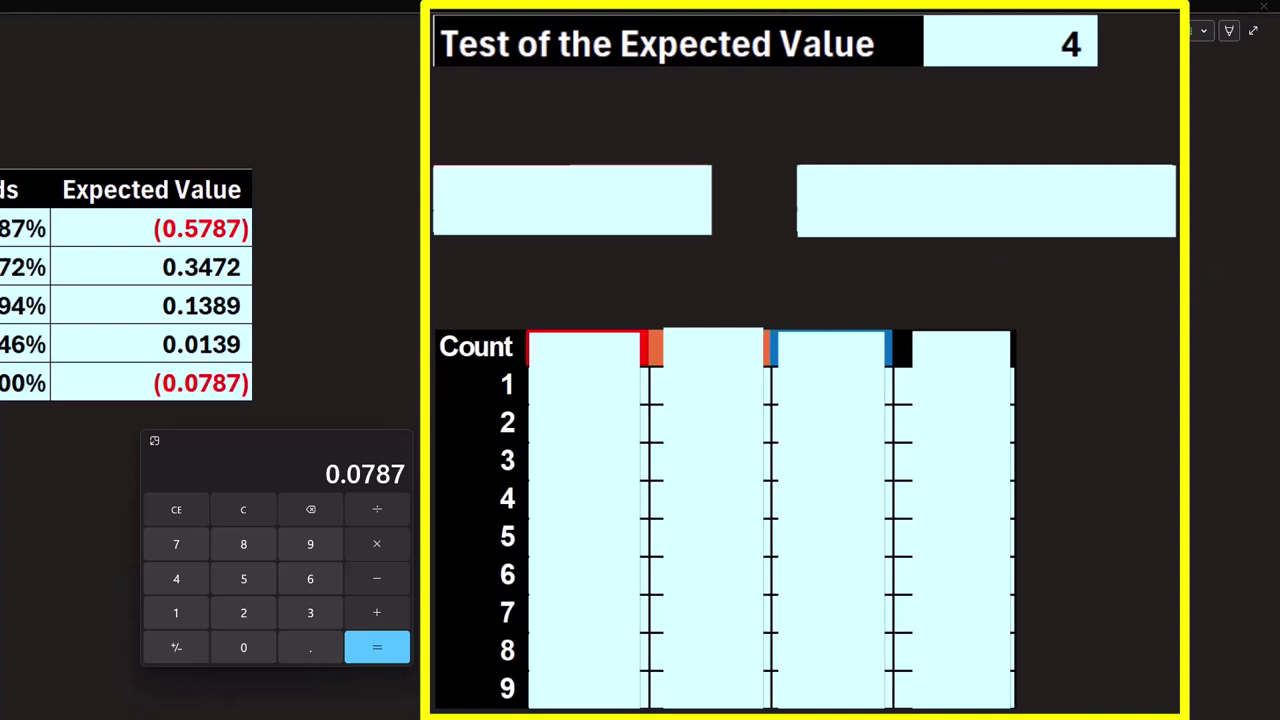
Step: Delete the covers over the Red, Orange and Blue dice columns
click(617, 376)
key(Delete)
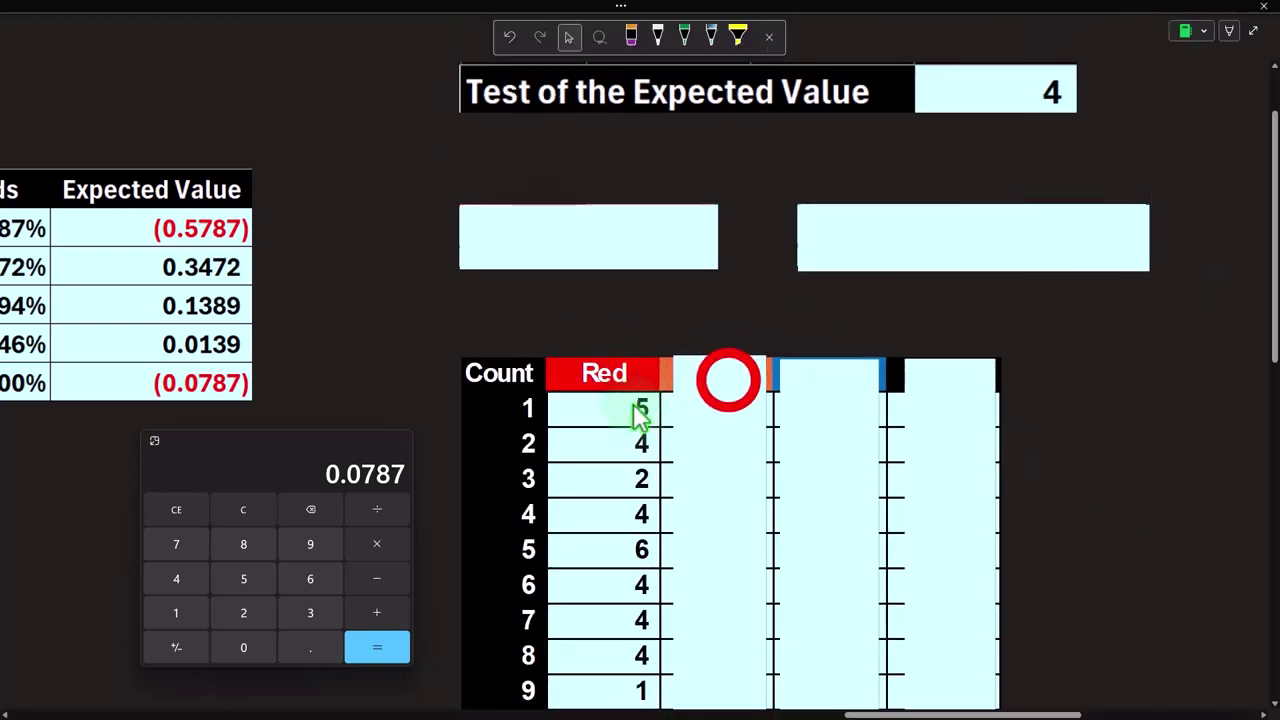
click(729, 388)
click(814, 424)
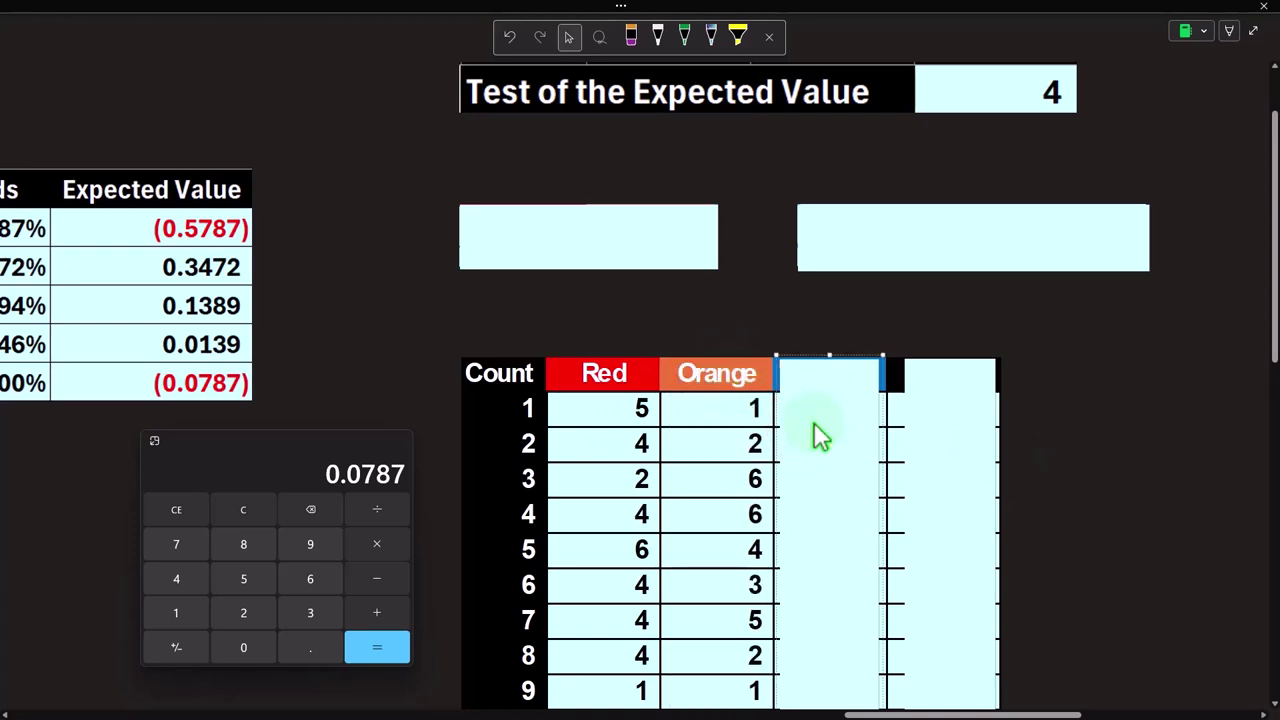
key(Delete)
Step: Delete the cover over the RANDBETWEEN formula above the dice columns
click(646, 258)
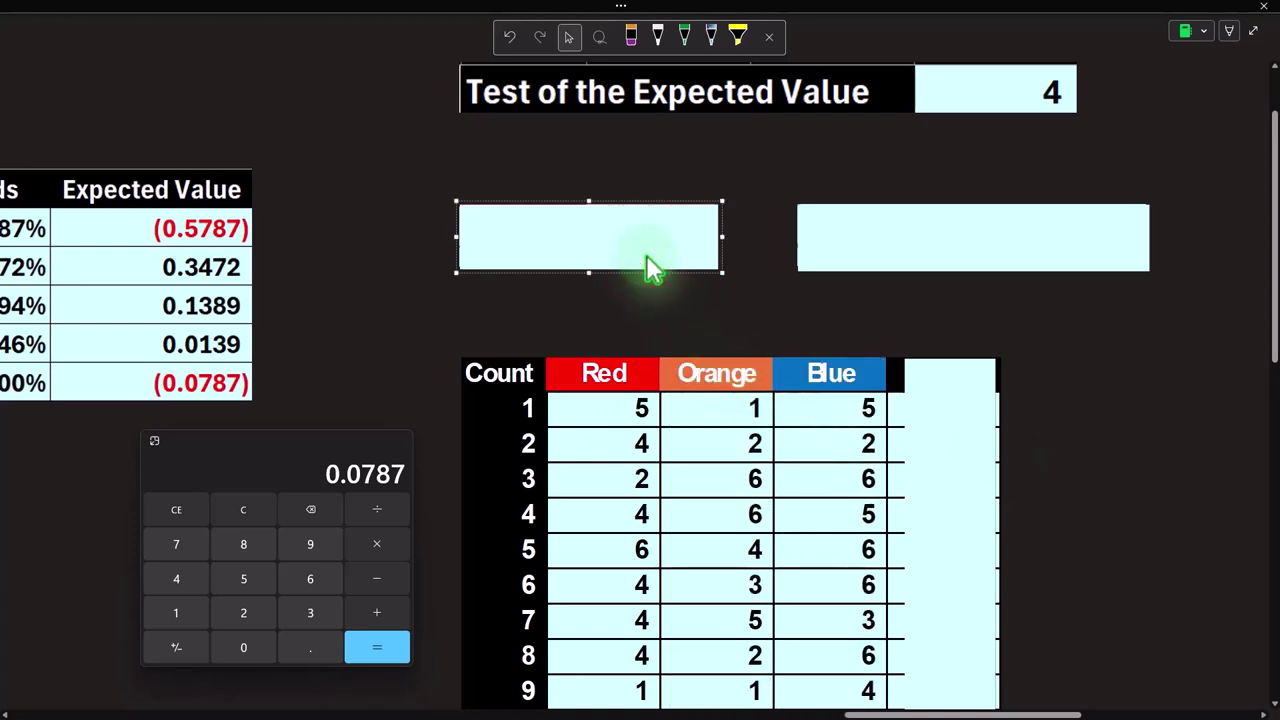
key(Delete)
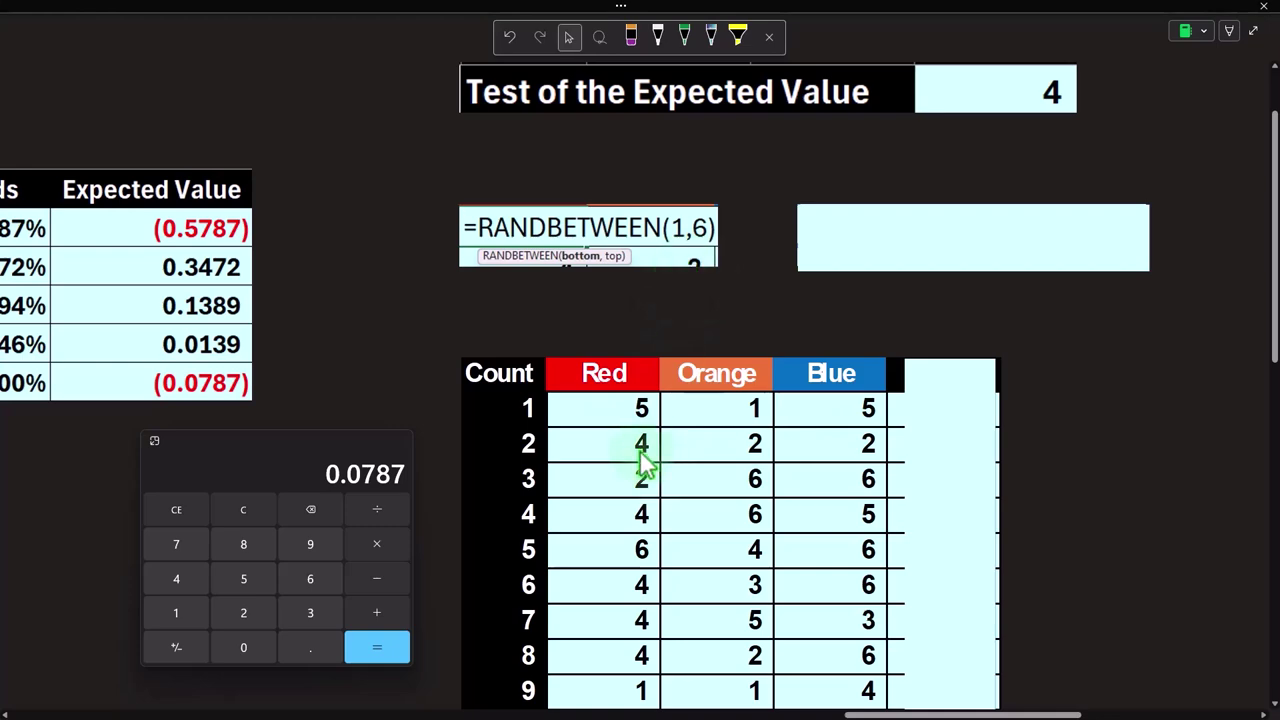
scroll(643, 465, down, 3)
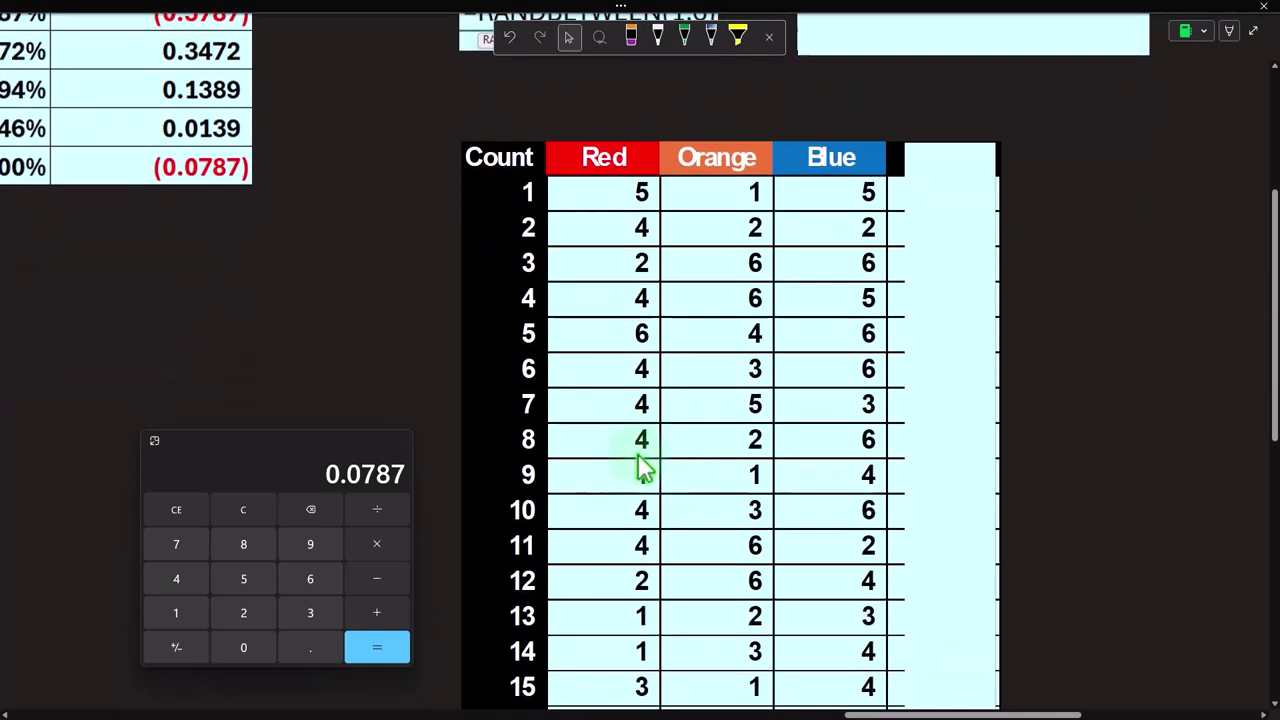
scroll(643, 465, up, 2)
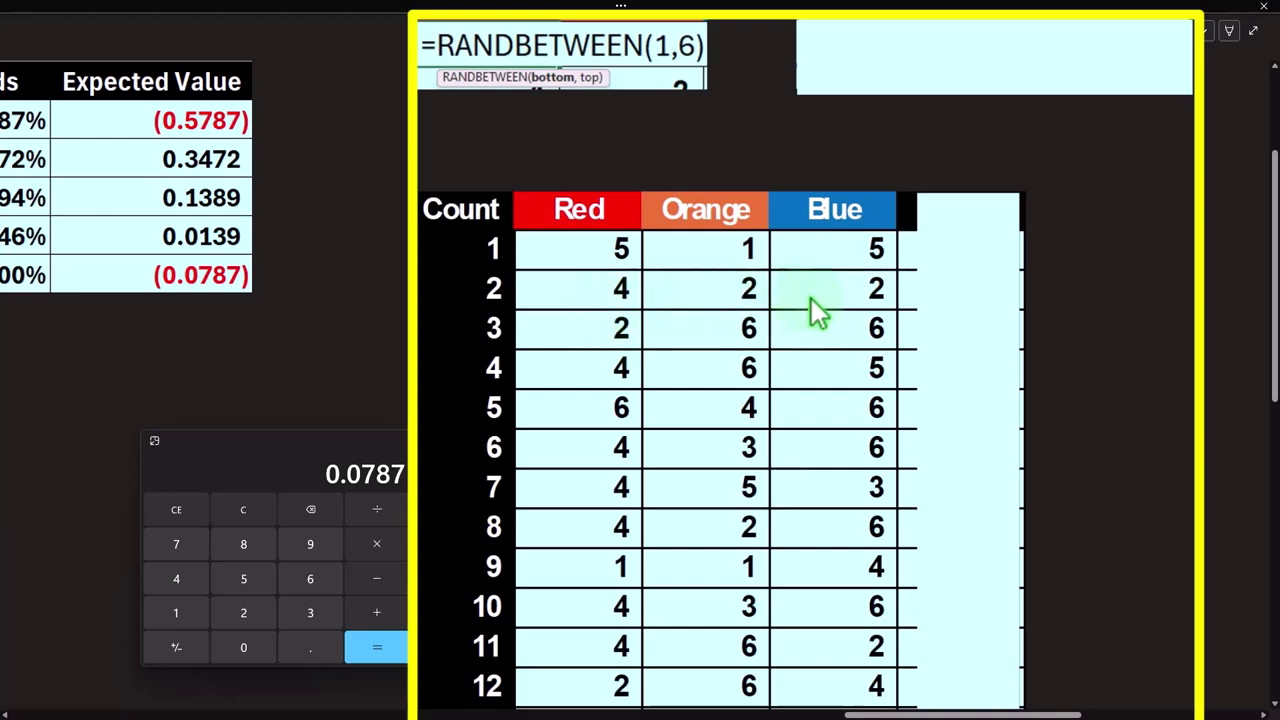
Step: Delete the covers over the COUNTIF formula and the Count column beside Blue, then look through the dice roll rows
click(950, 48)
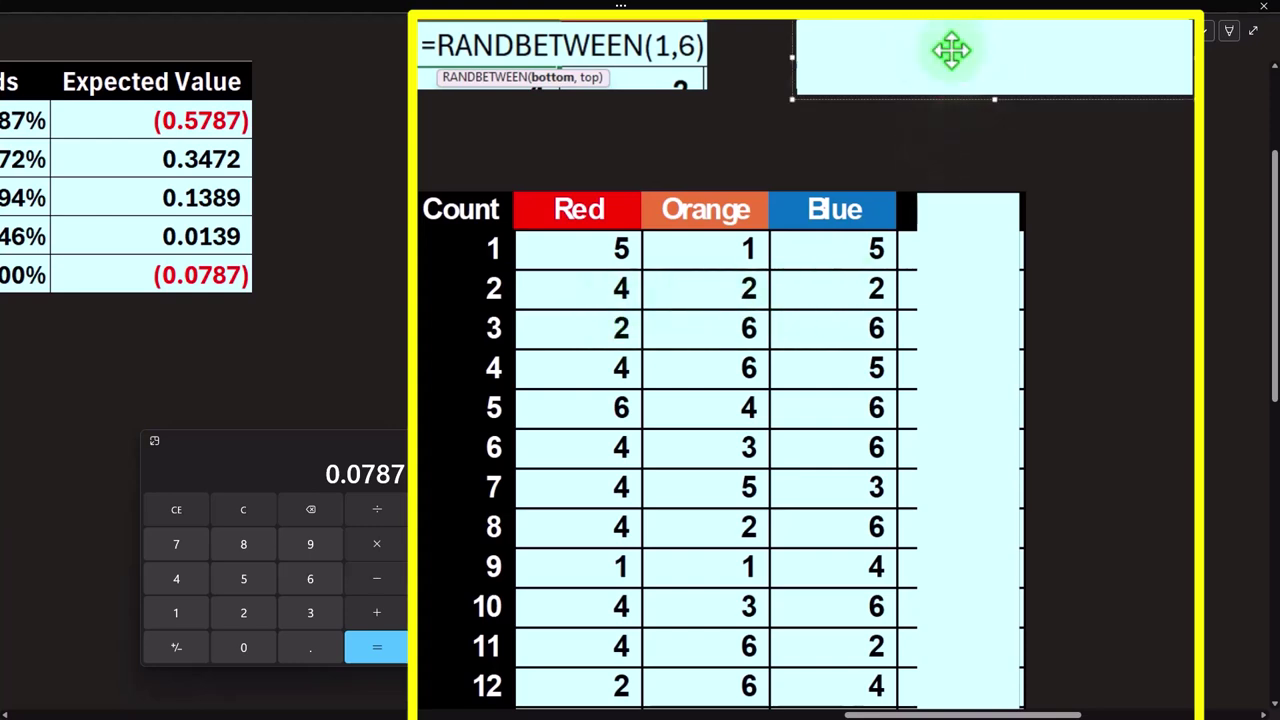
click(981, 279)
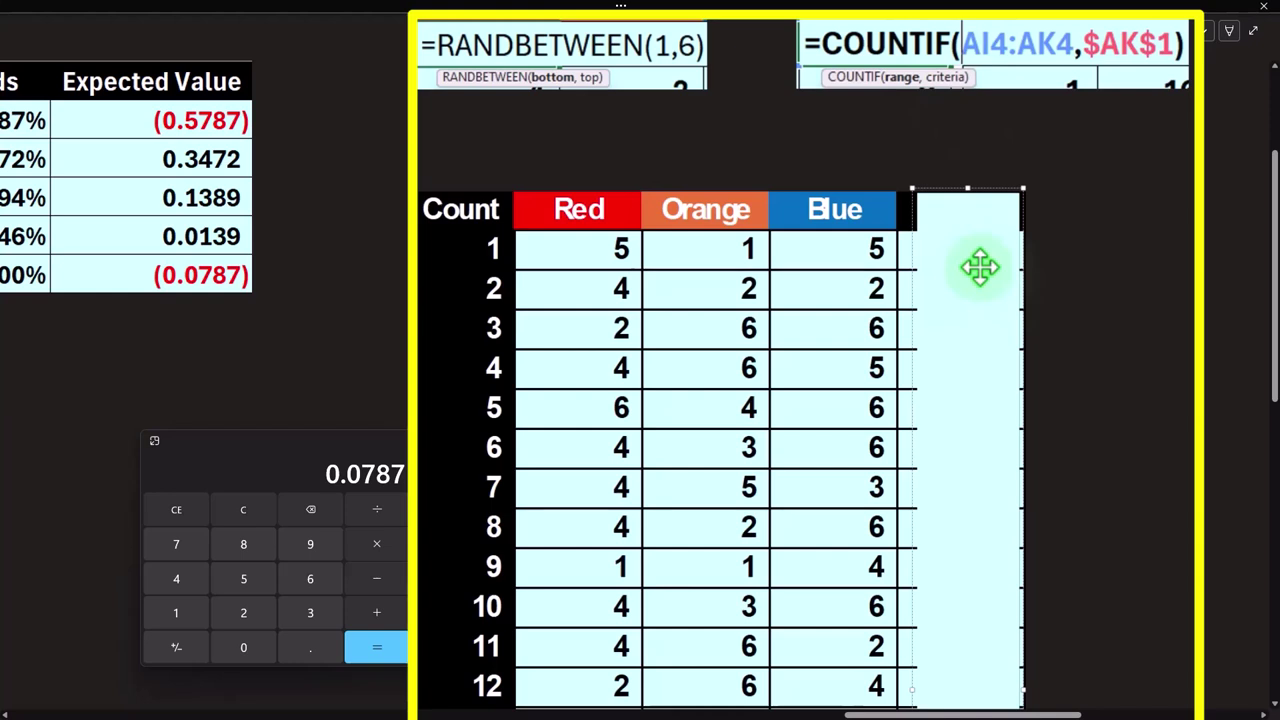
key(Delete)
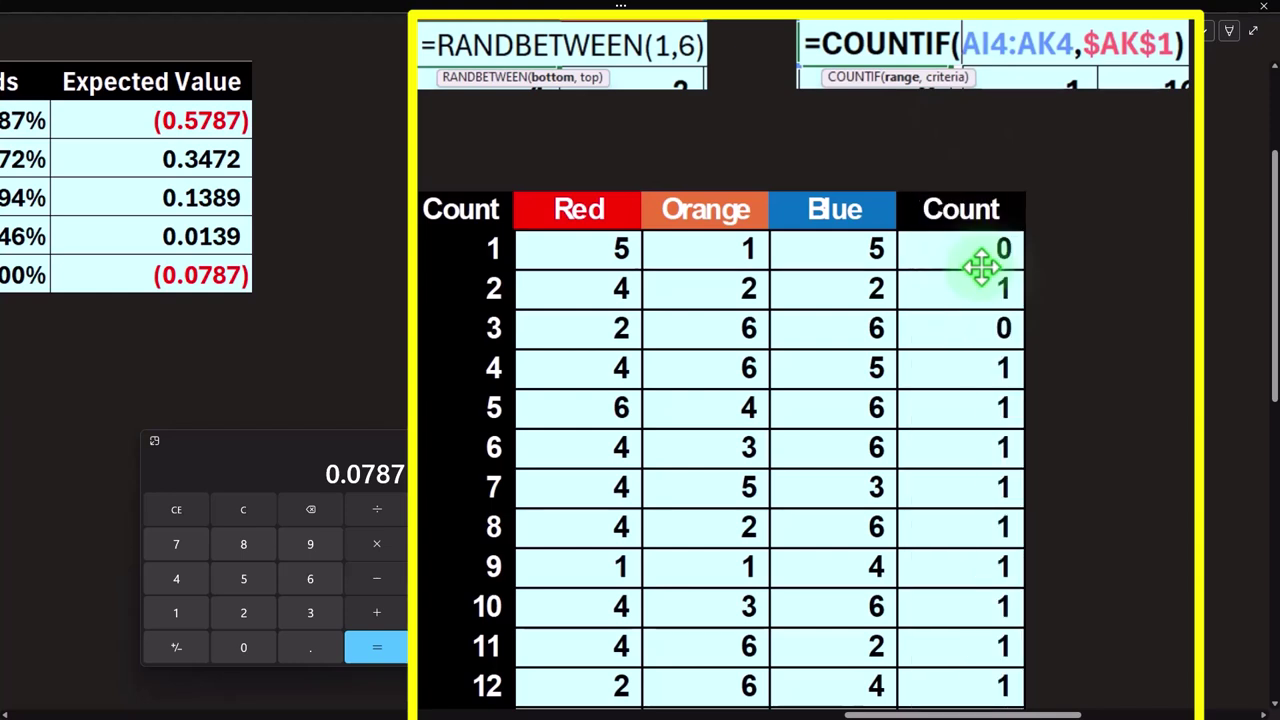
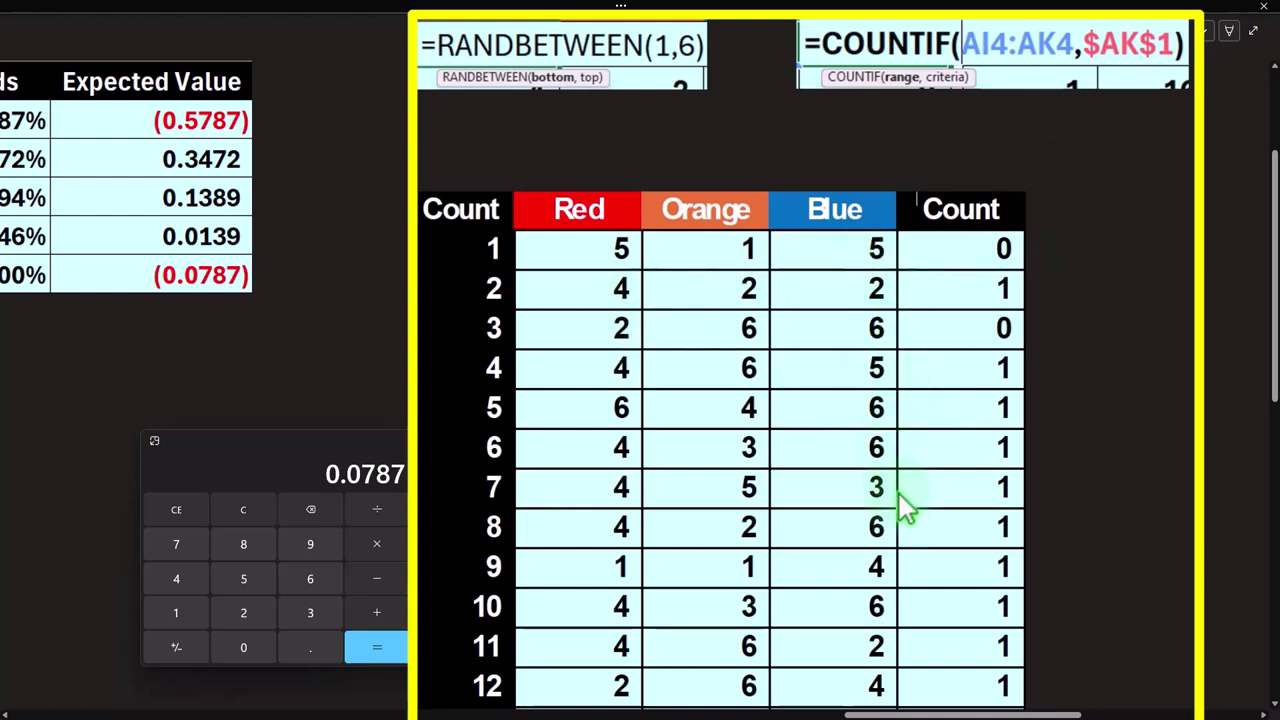
scroll(899, 522, down, 5)
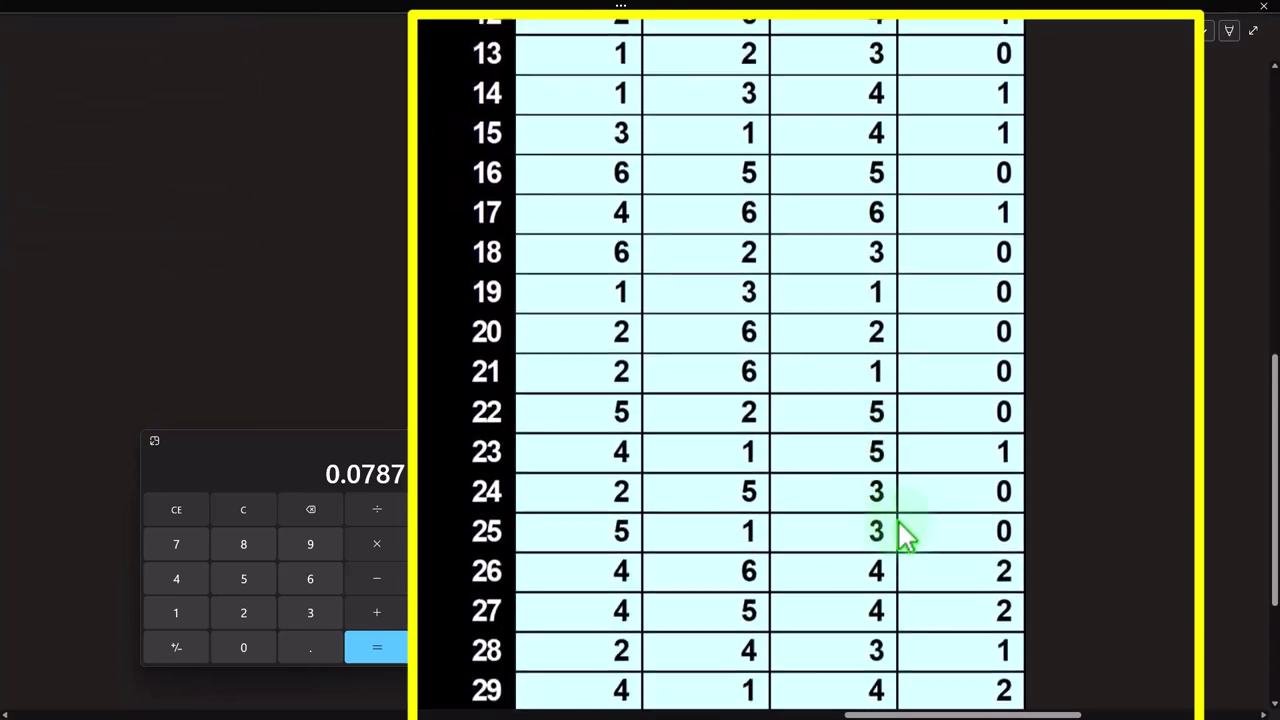
scroll(899, 522, down, 3)
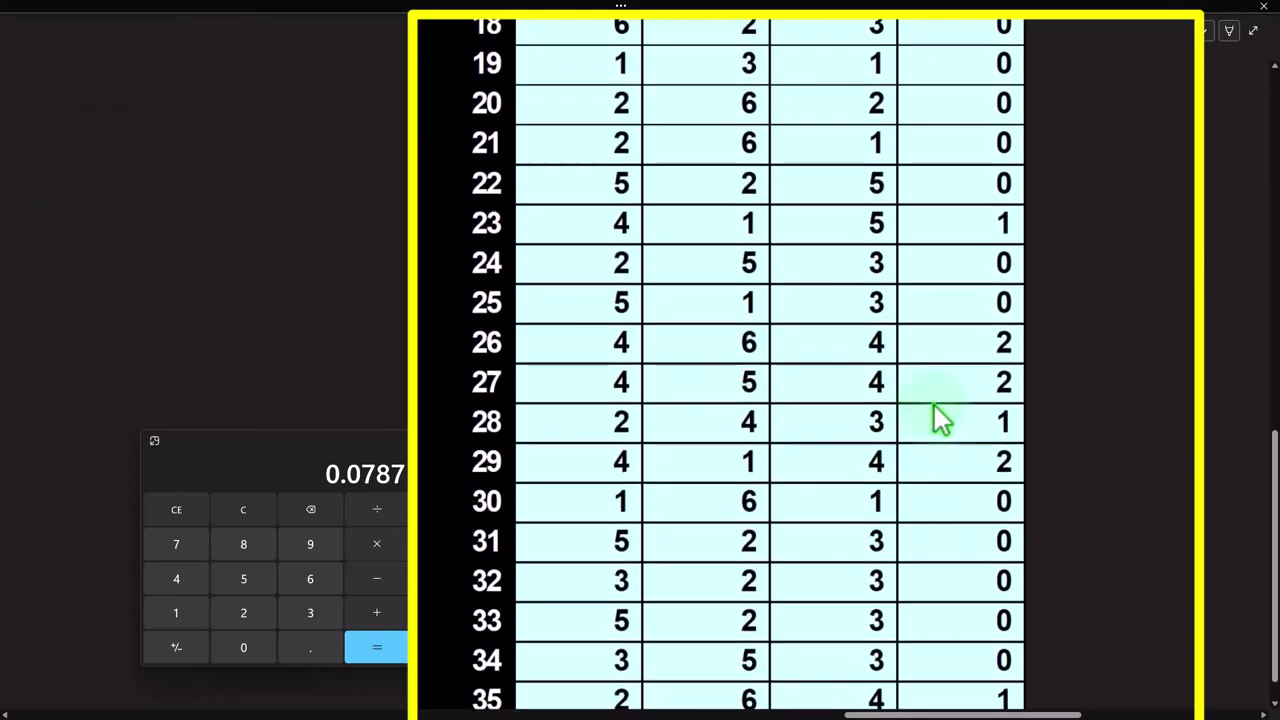
scroll(933, 405, down, 2)
scroll(941, 438, down, 2)
scroll(925, 467, up, 10)
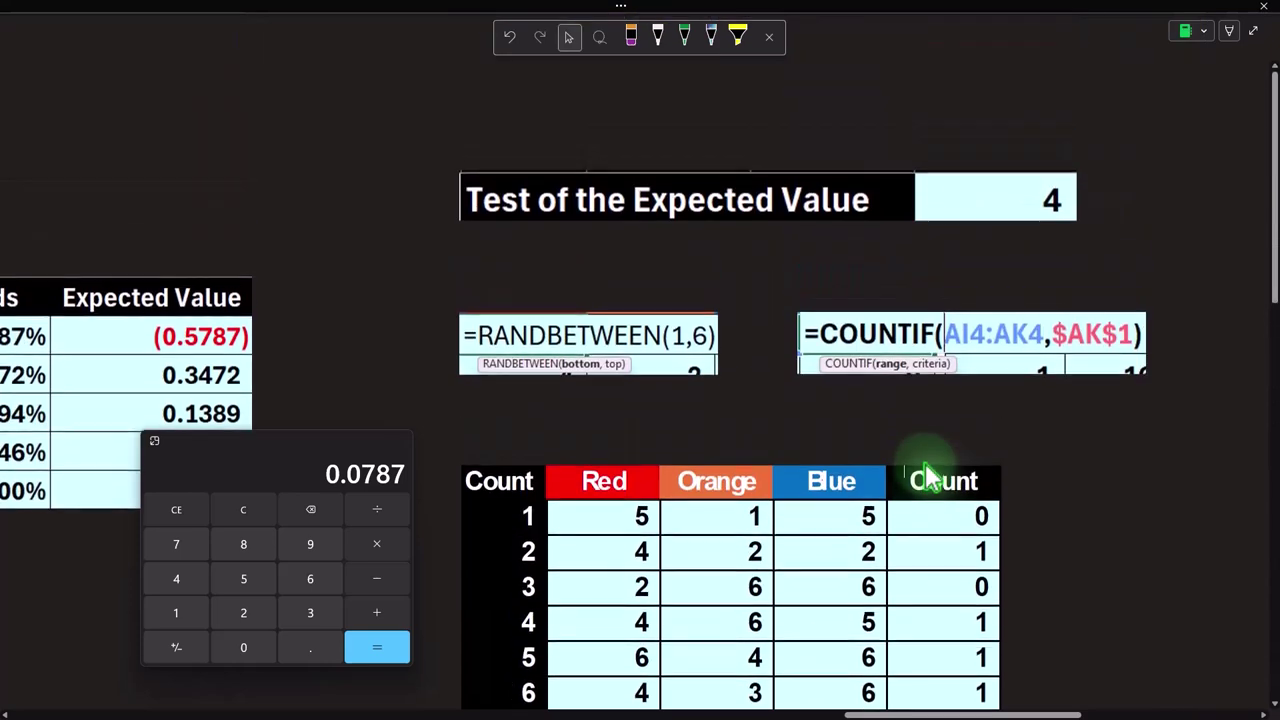
Step: Move Calculator off the page so it does not overlap the dice roll table
scroll(925, 475, down, 3)
drag(903, 714, 1061, 714)
scroll(909, 533, up, 2)
click(309, 439)
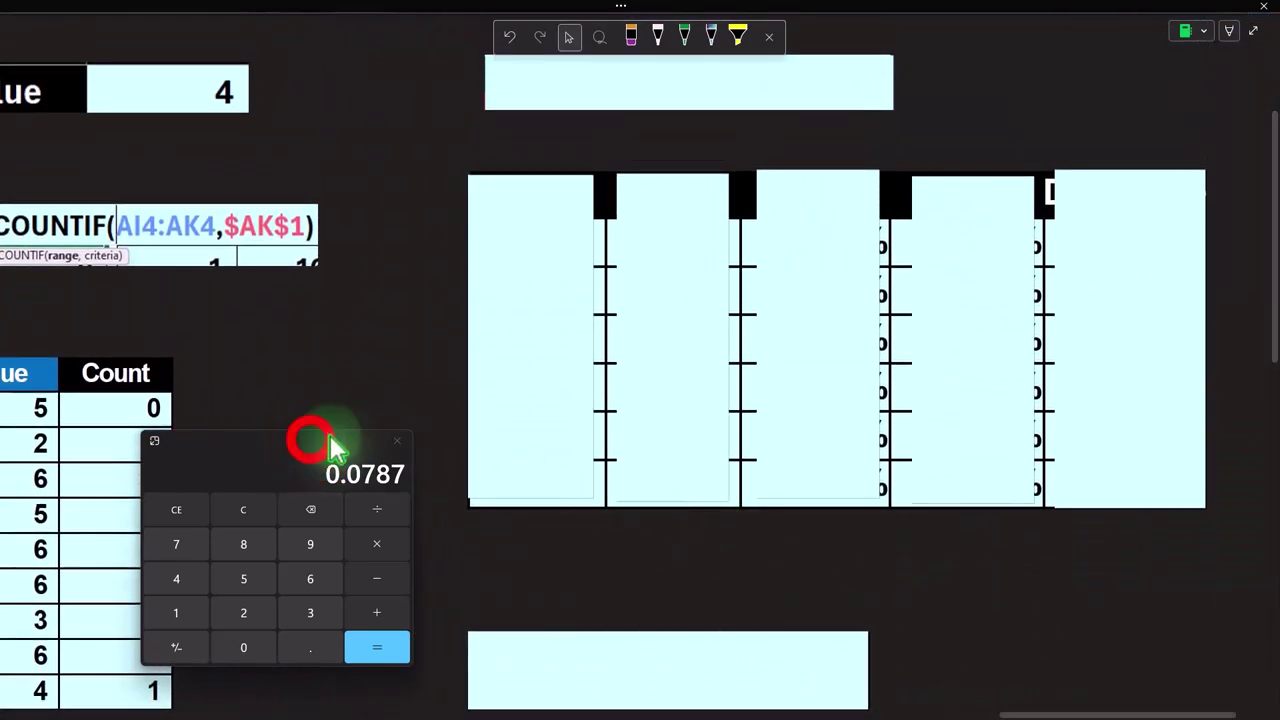
drag(329, 436, 1279, 449)
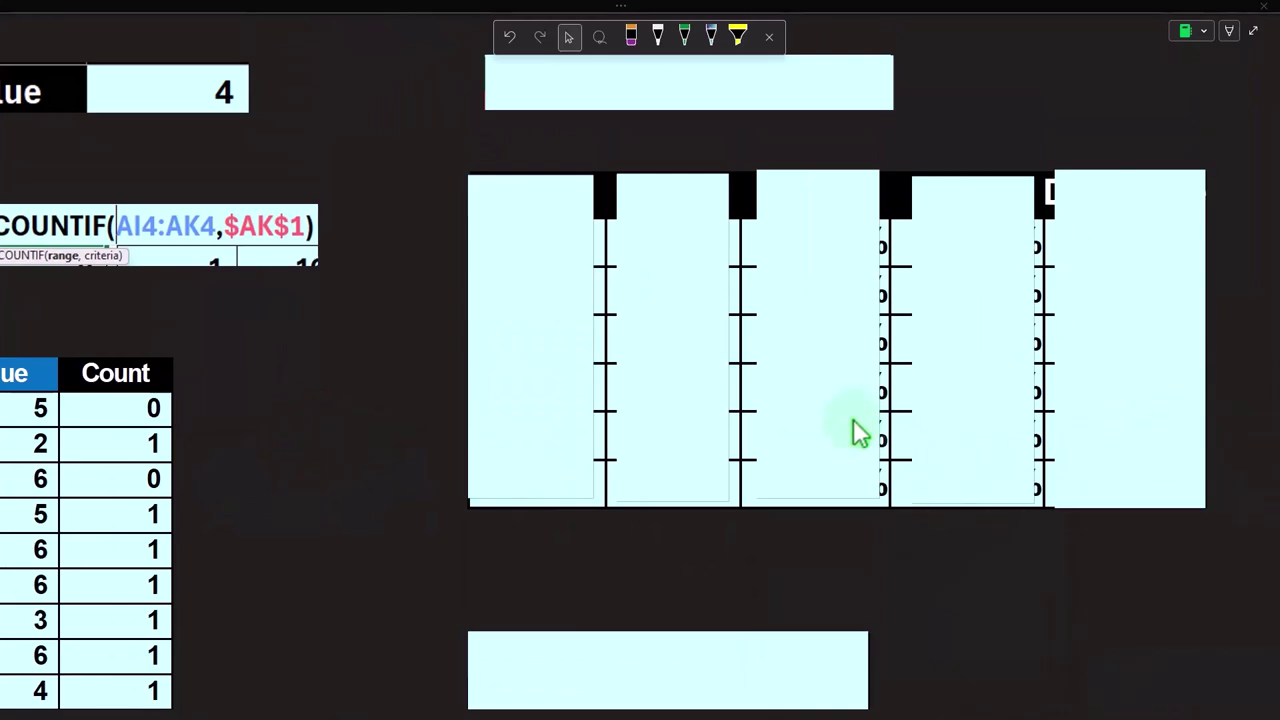
Step: Delete the covers over the FREQUENCY formula and the Bucket column below it
scroll(591, 351, up, 2)
click(566, 209)
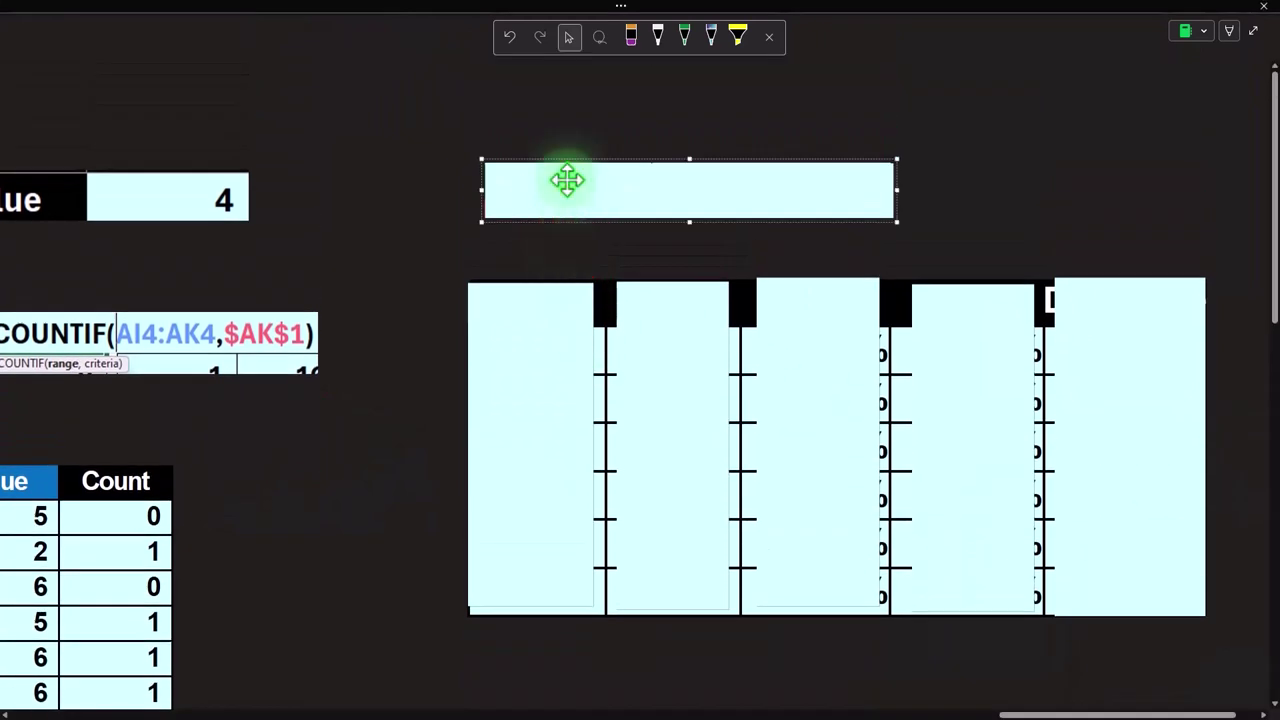
click(571, 403)
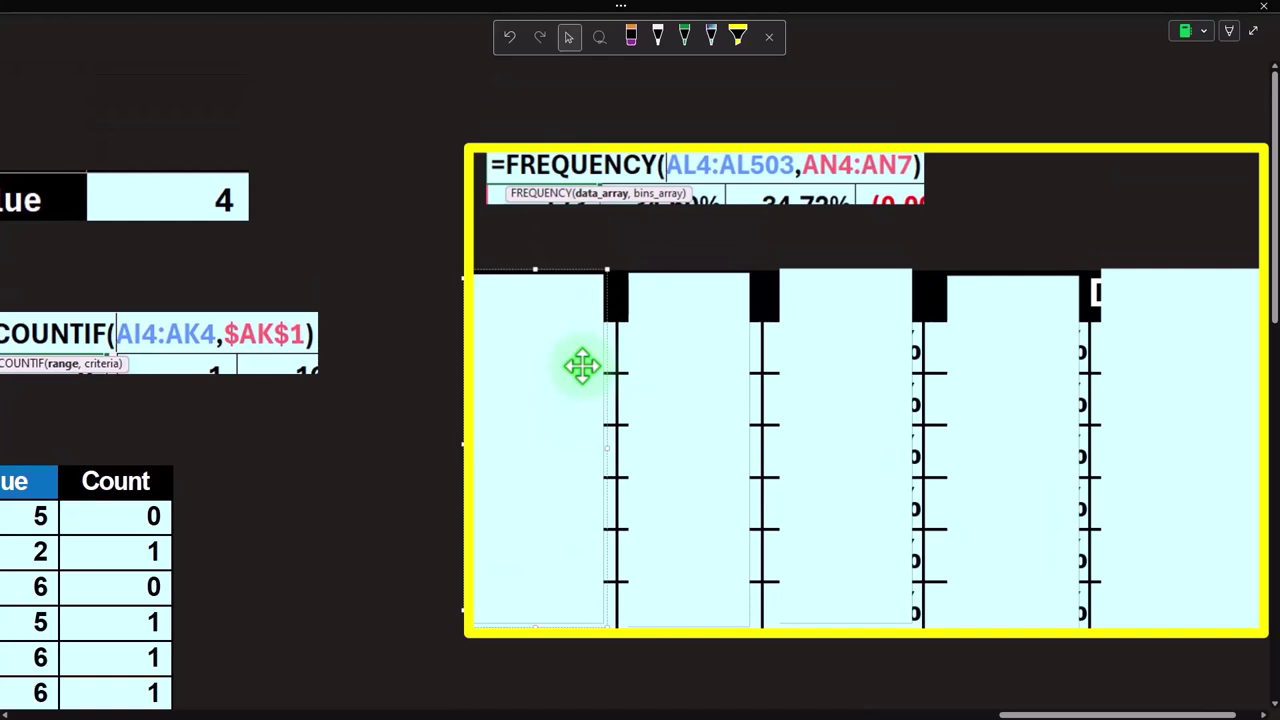
key(Delete)
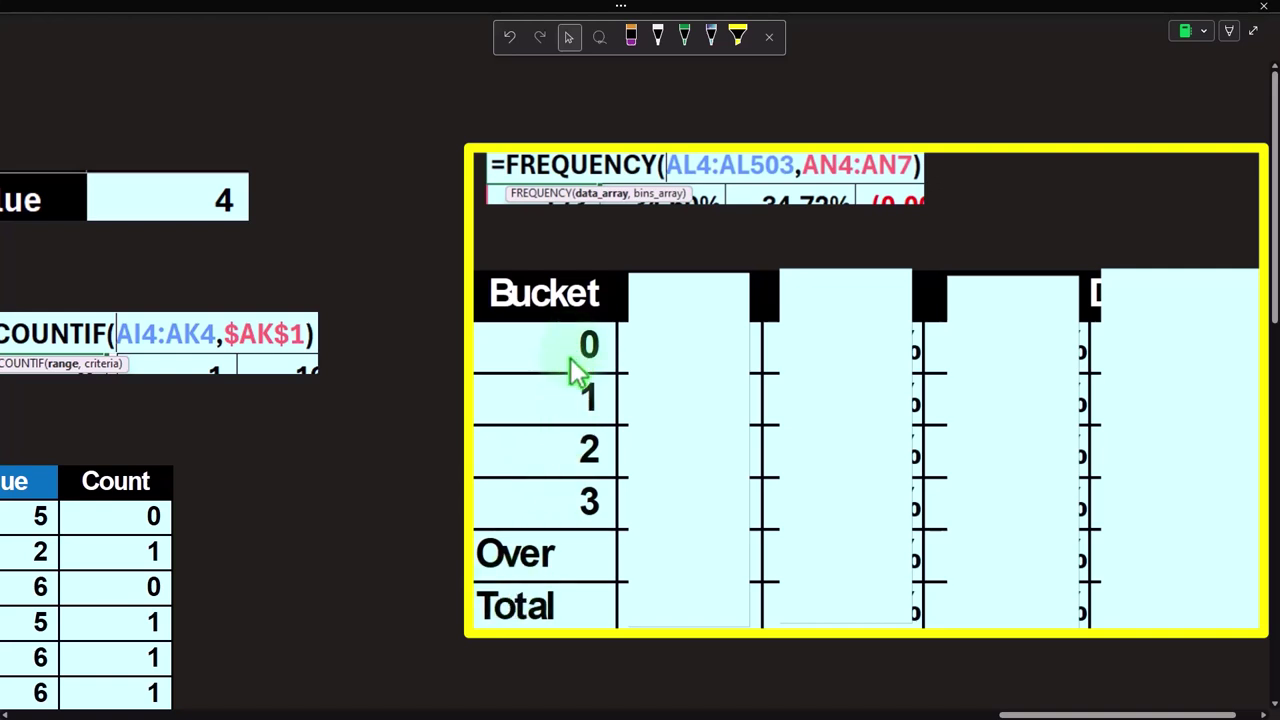
Step: Shrink the cover over the frequency table's Count column to reveal its header and the bucket 0 and 1 rows
click(666, 348)
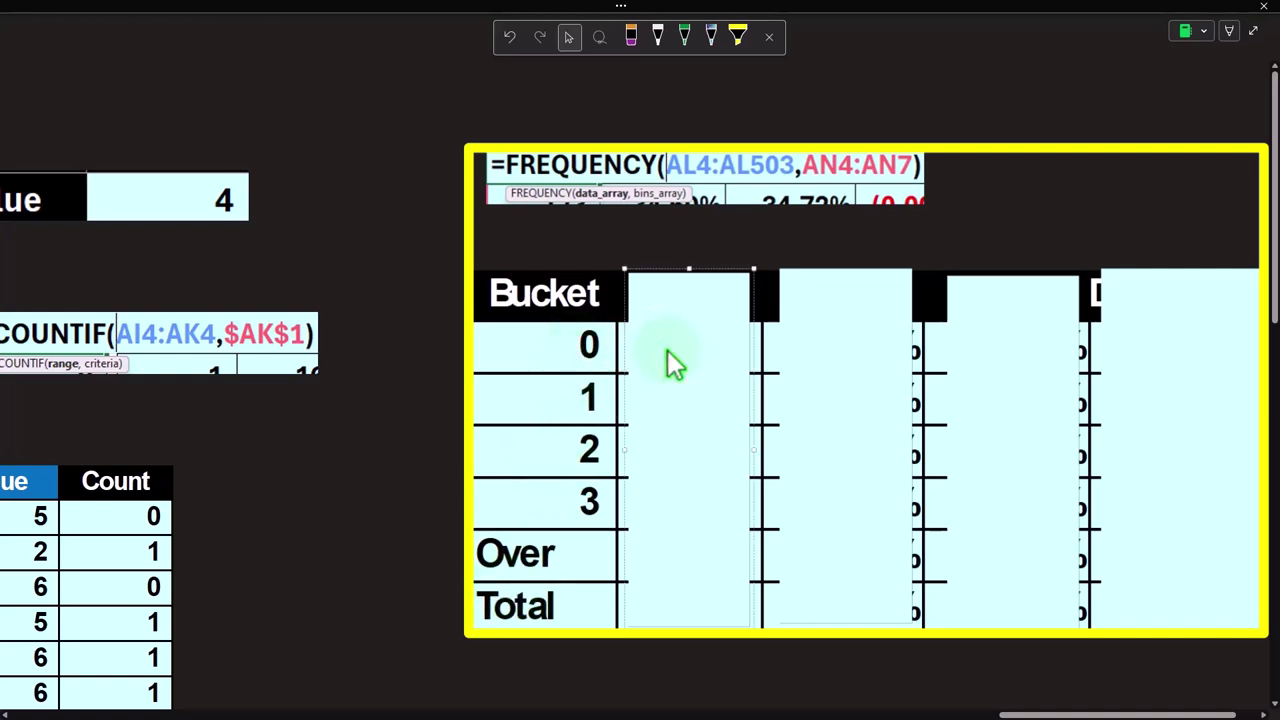
click(684, 270)
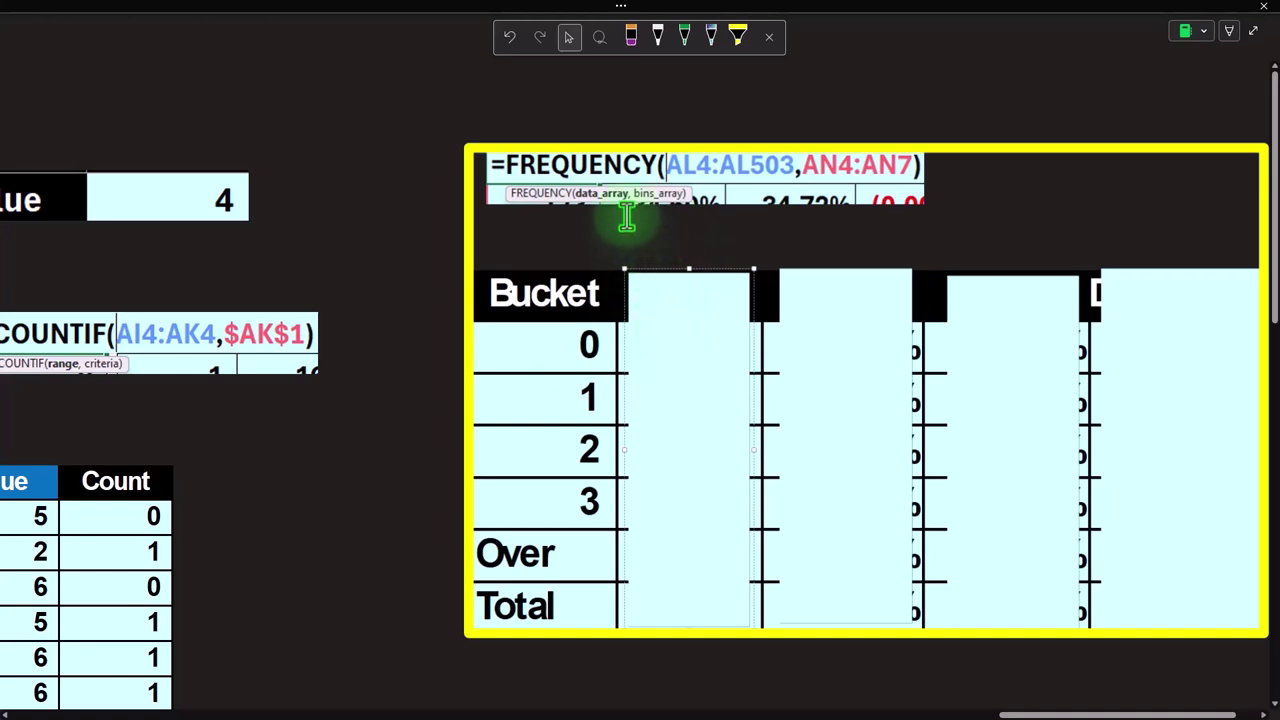
click(680, 271)
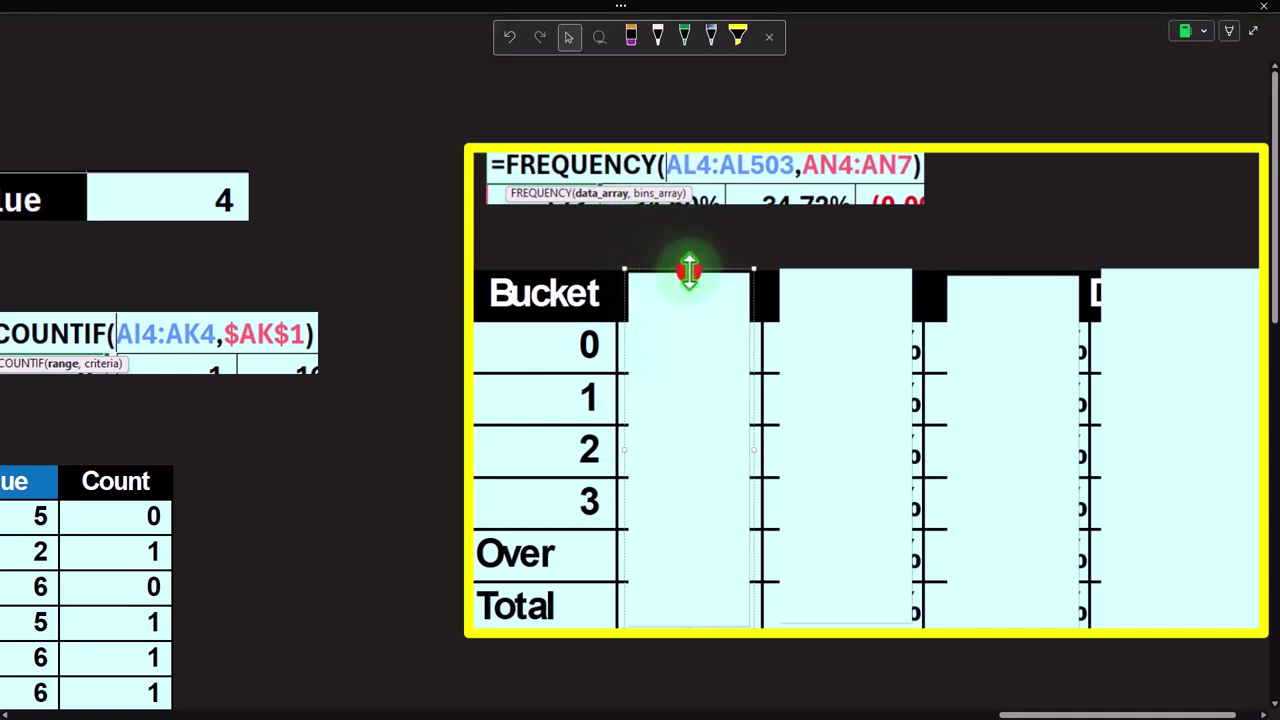
drag(691, 350, 690, 358)
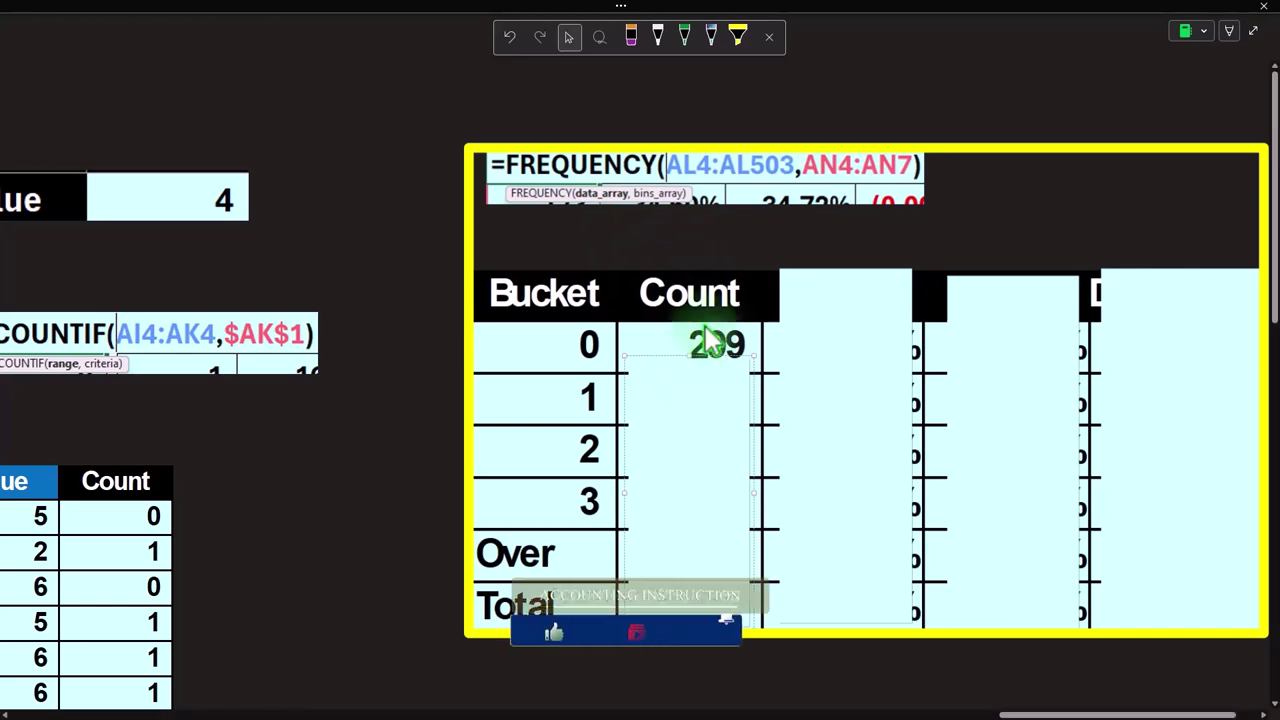
click(711, 397)
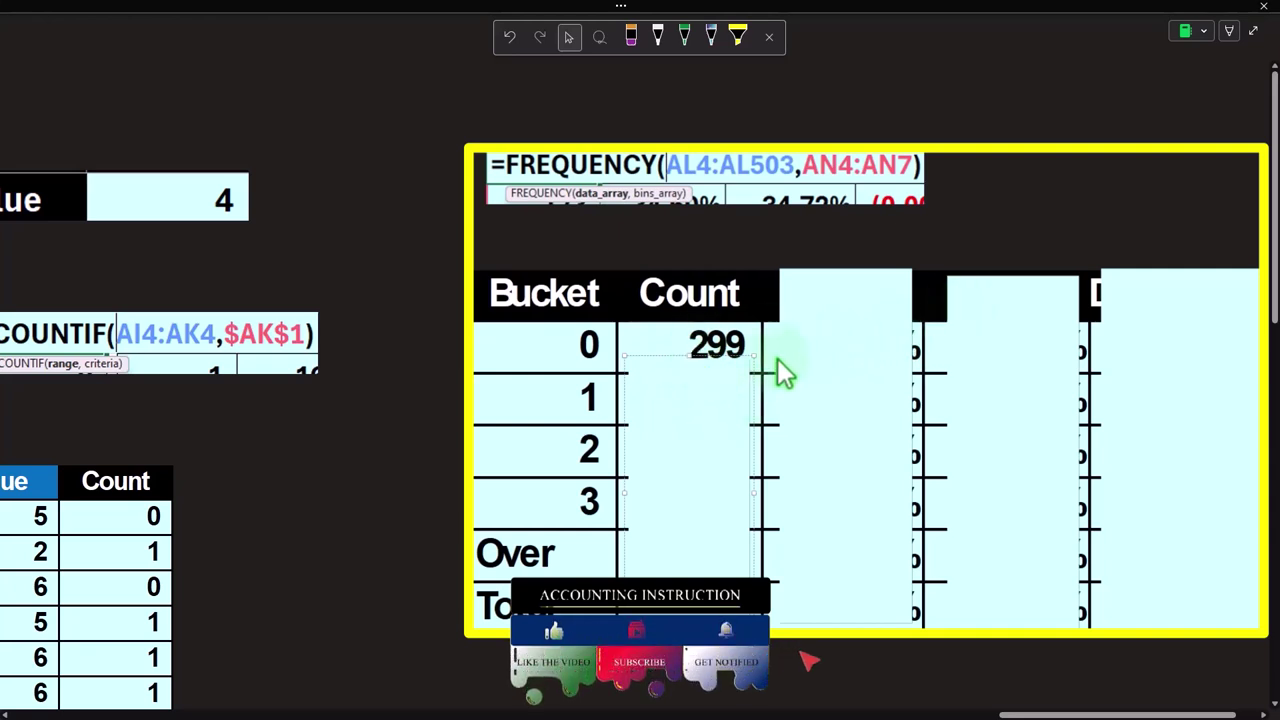
click(683, 355)
drag(683, 355, 688, 416)
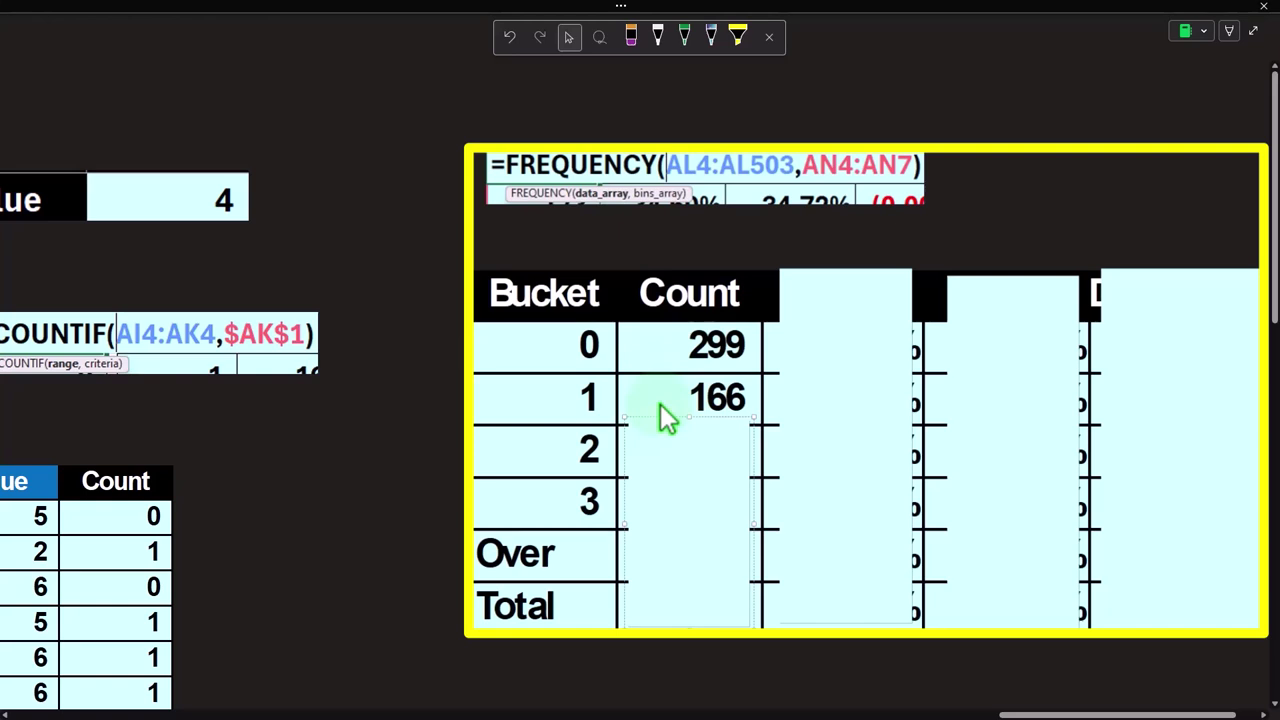
Step: Uncover the Count values for buckets 2 and 3, then delete the cover to show the Over and Total rows
drag(688, 418, 689, 463)
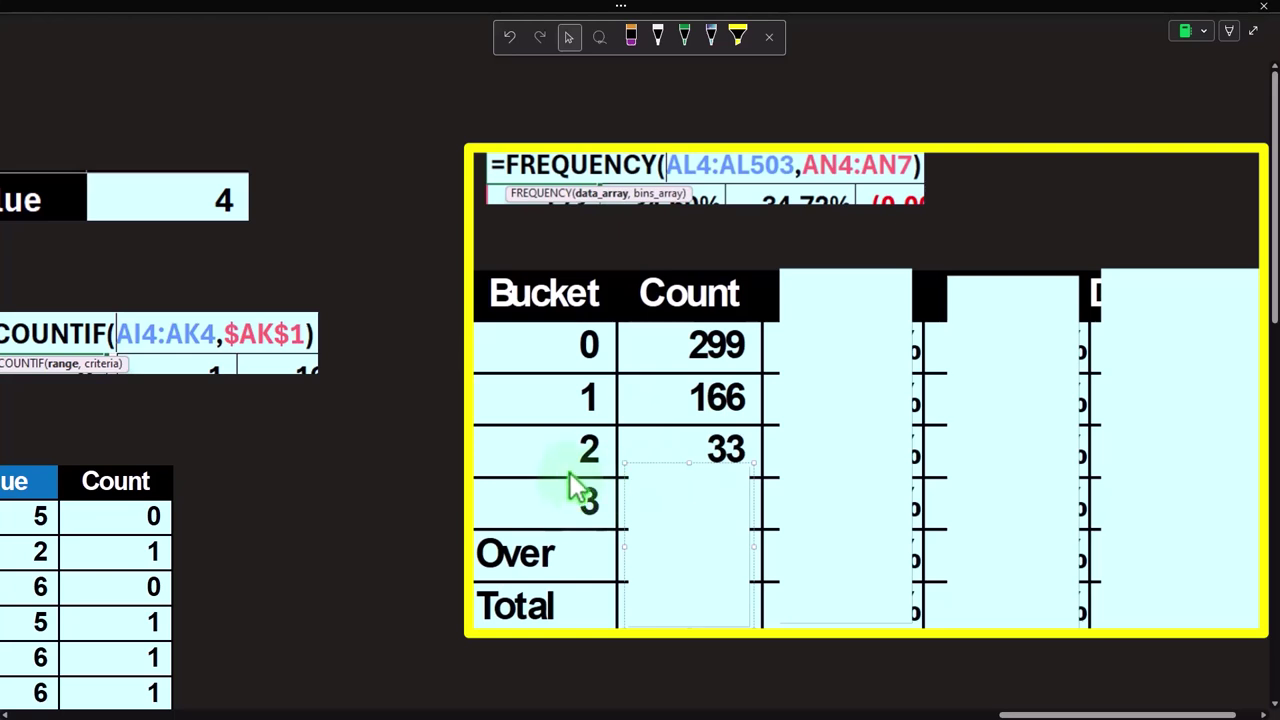
drag(689, 464, 697, 524)
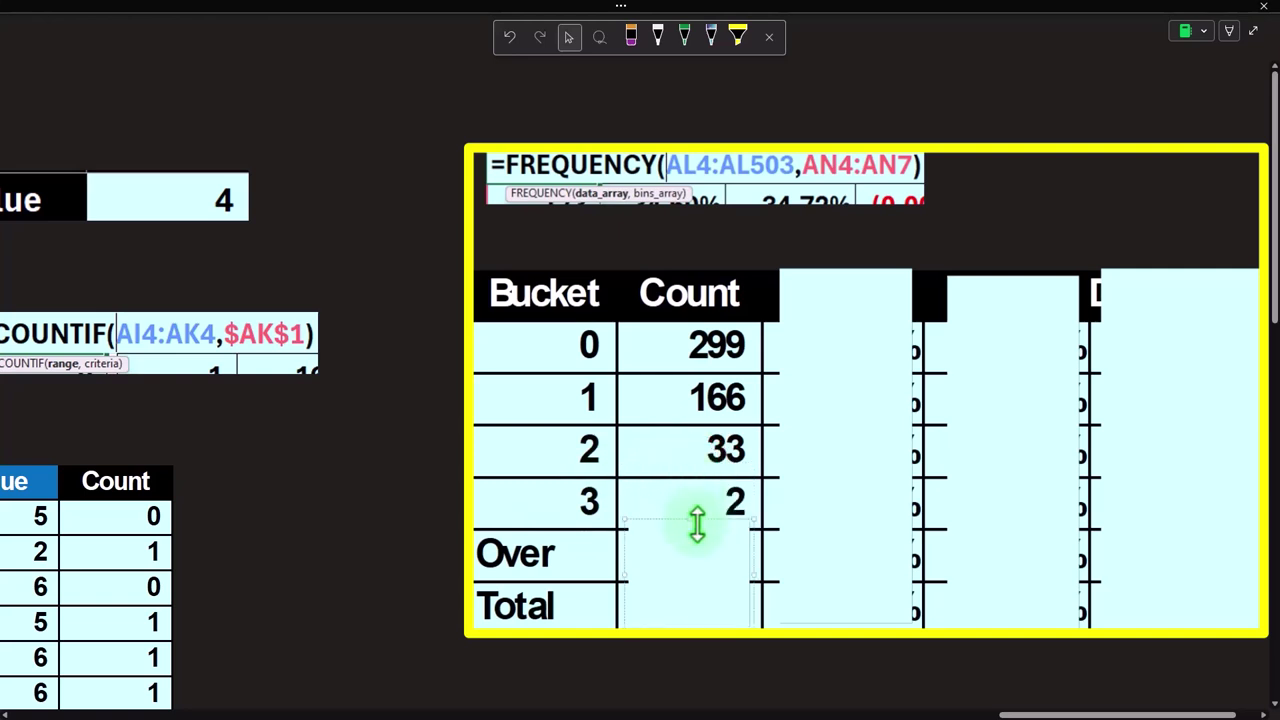
click(706, 549)
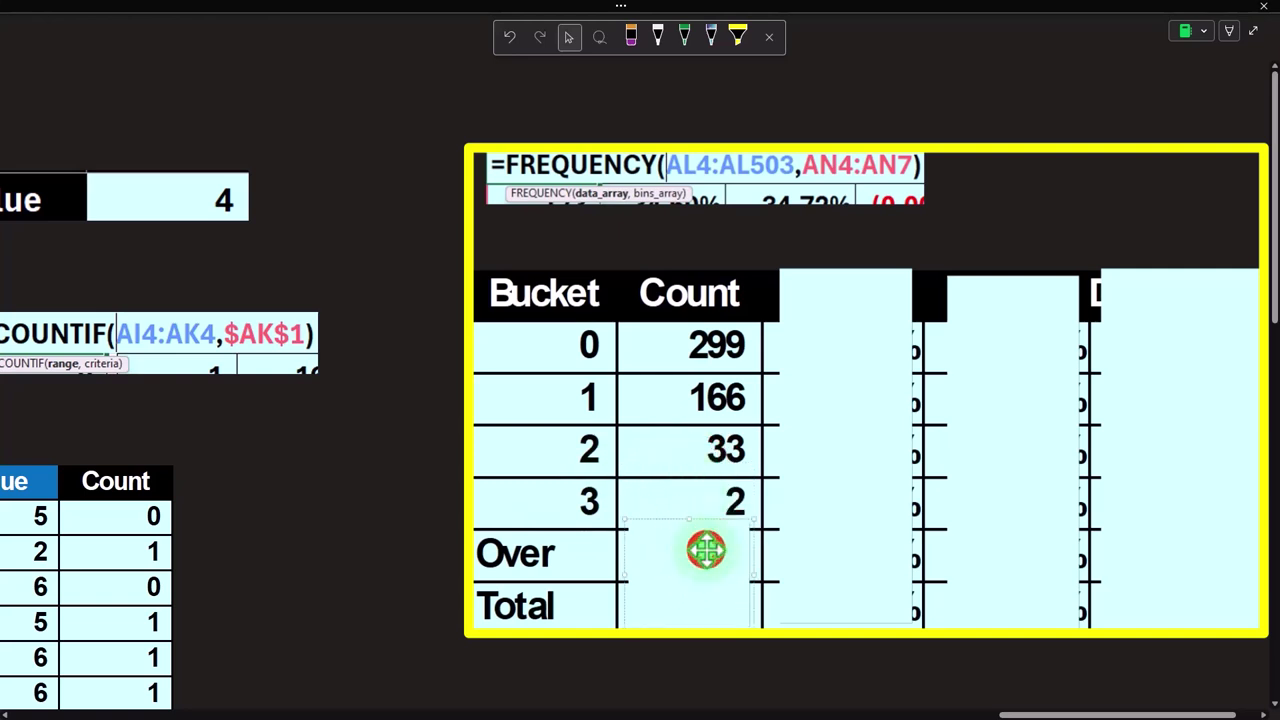
key(Delete)
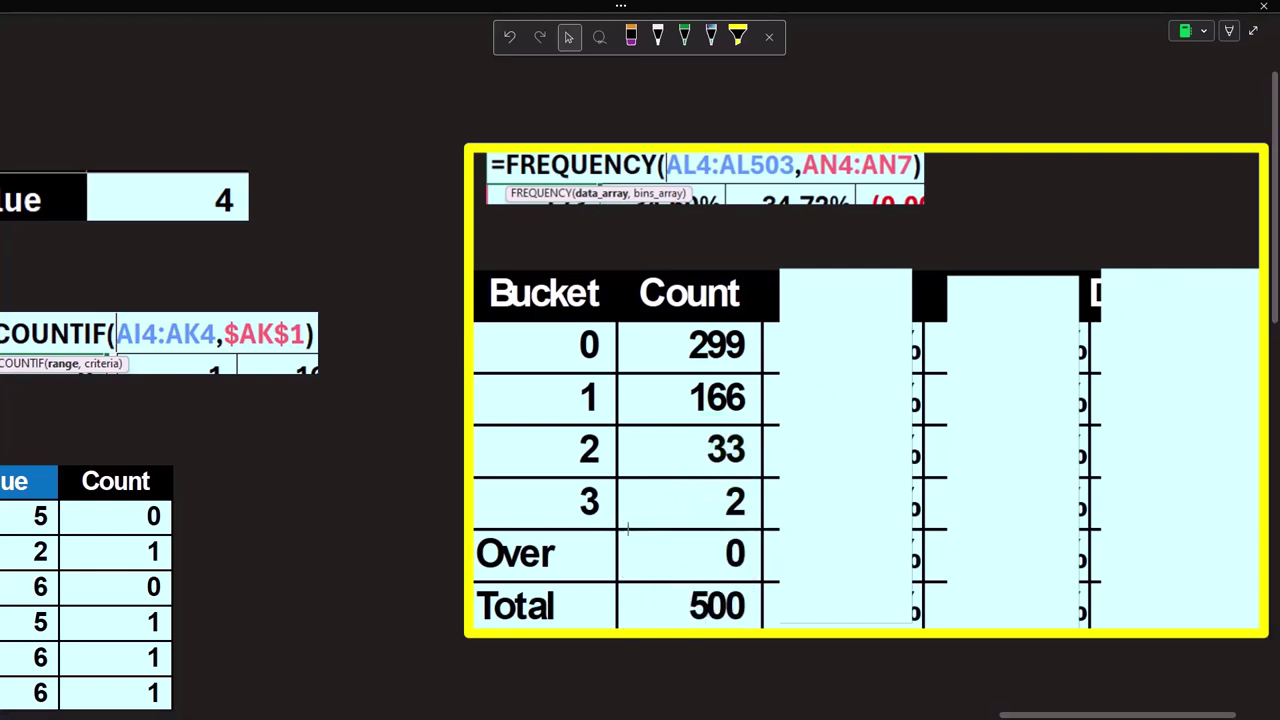
Step: Bring Calculator beside the frequency table and add the bucket counts 299 + 166 + 33 + 2
drag(1279, 429, 339, 378)
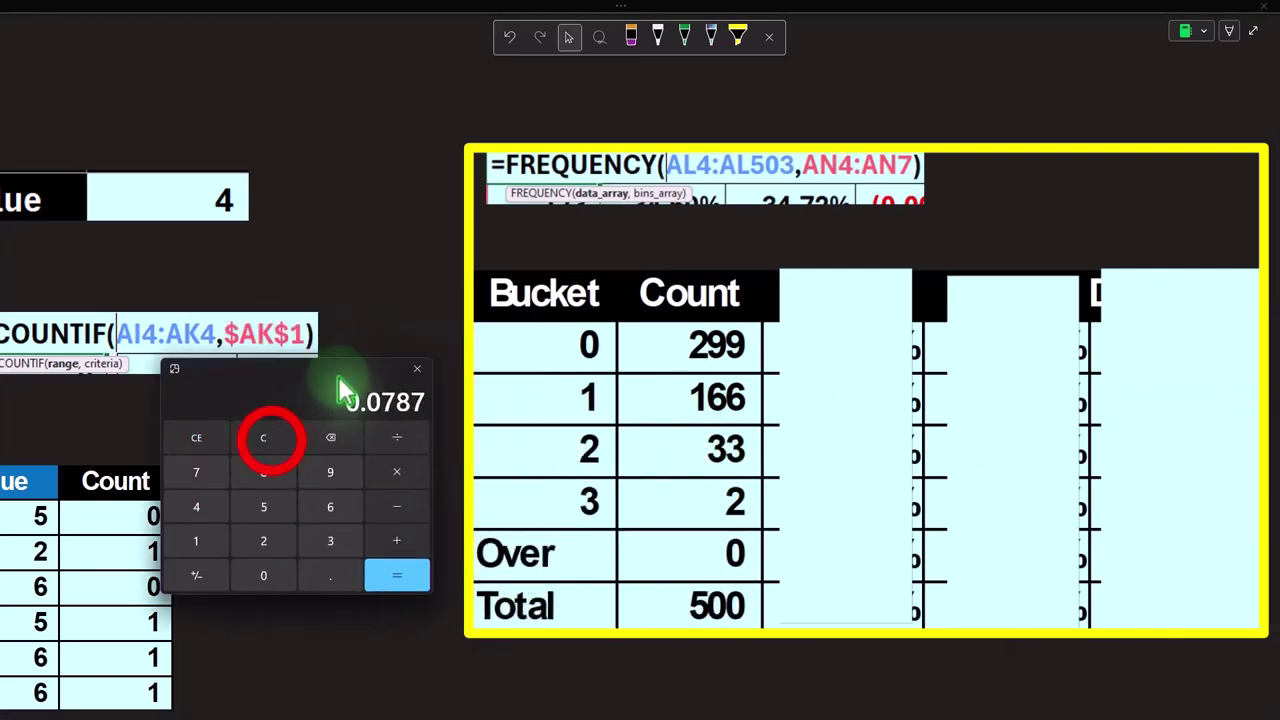
click(265, 440)
text(299)
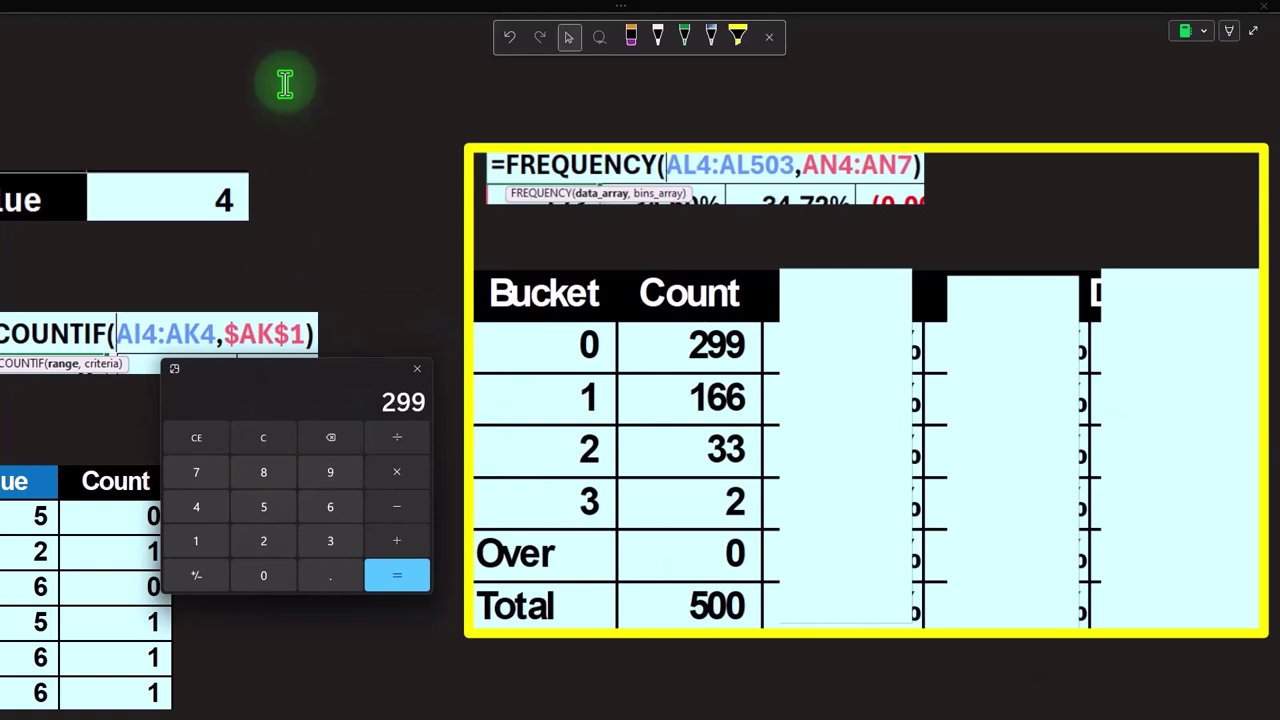
text(+166+33+2)
key(Return)
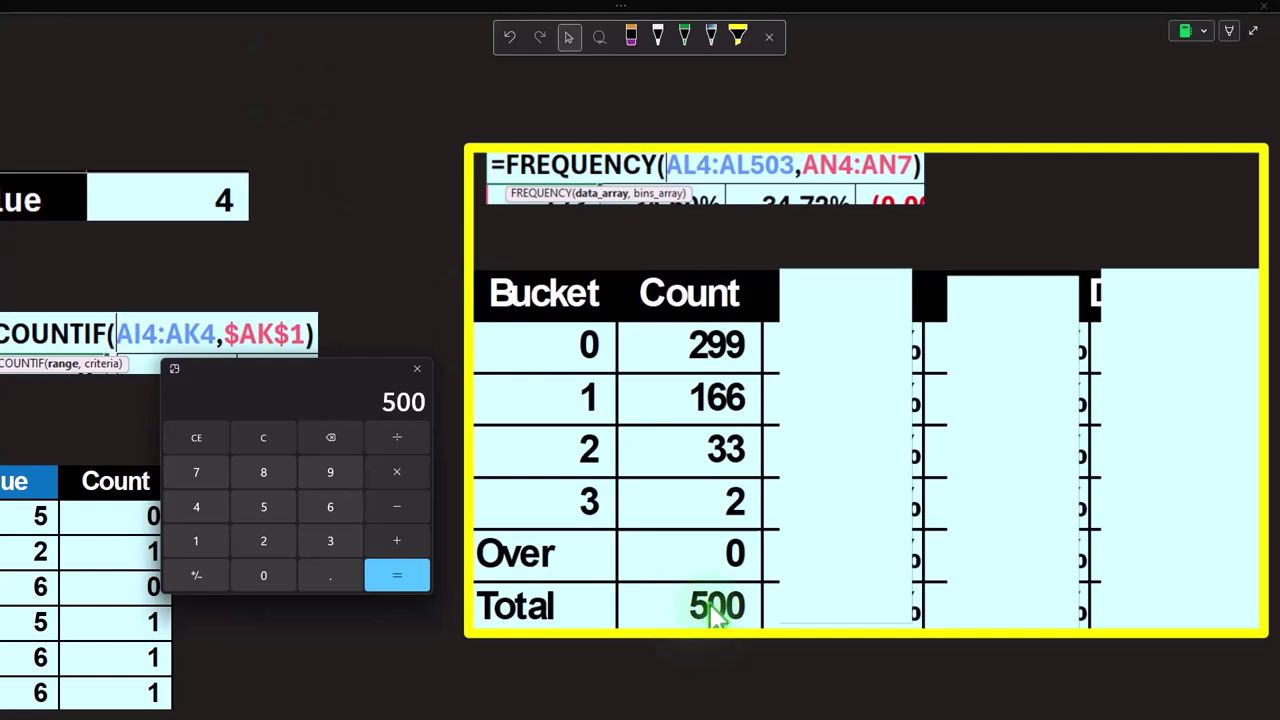
Step: Shrink the cover over the % column to reveal its header and bucket 0 row, and calculate 299 / 500
click(834, 414)
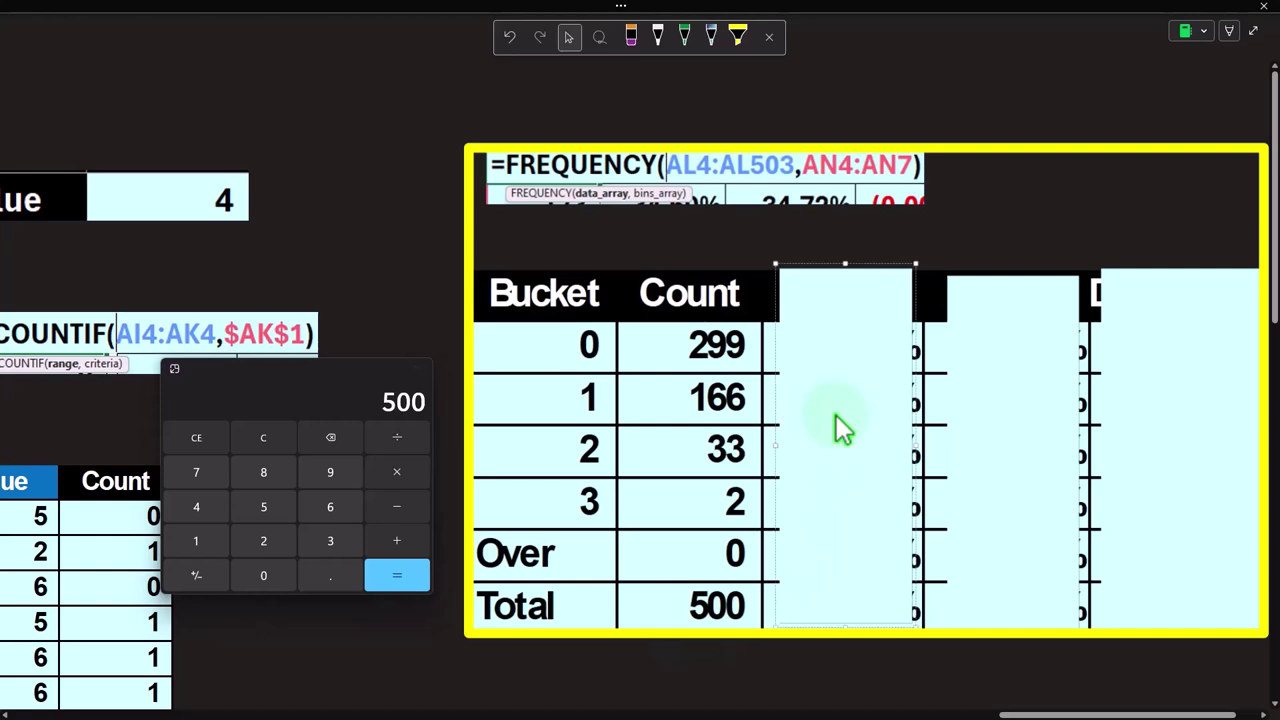
drag(845, 264, 849, 350)
click(255, 435)
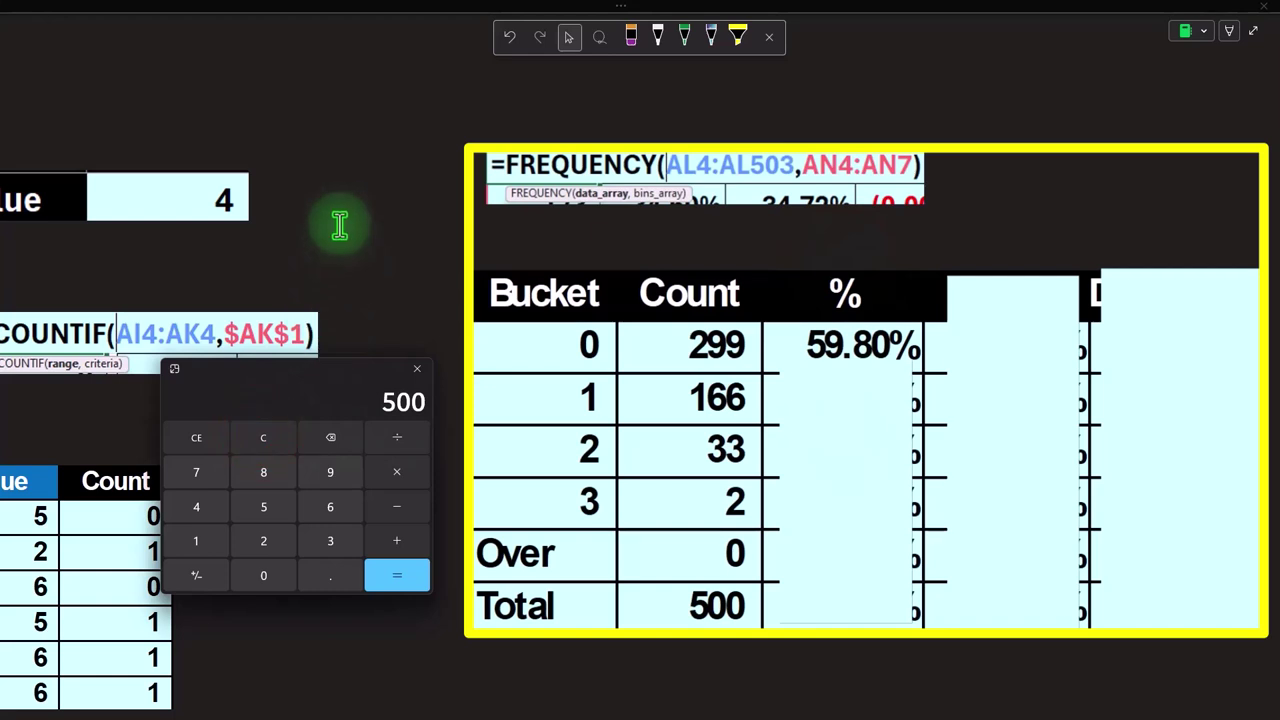
text(299/5)
key(Return)
Step: Uncover the % value for bucket 1 and check it in Calculator with 166 / 500
click(870, 430)
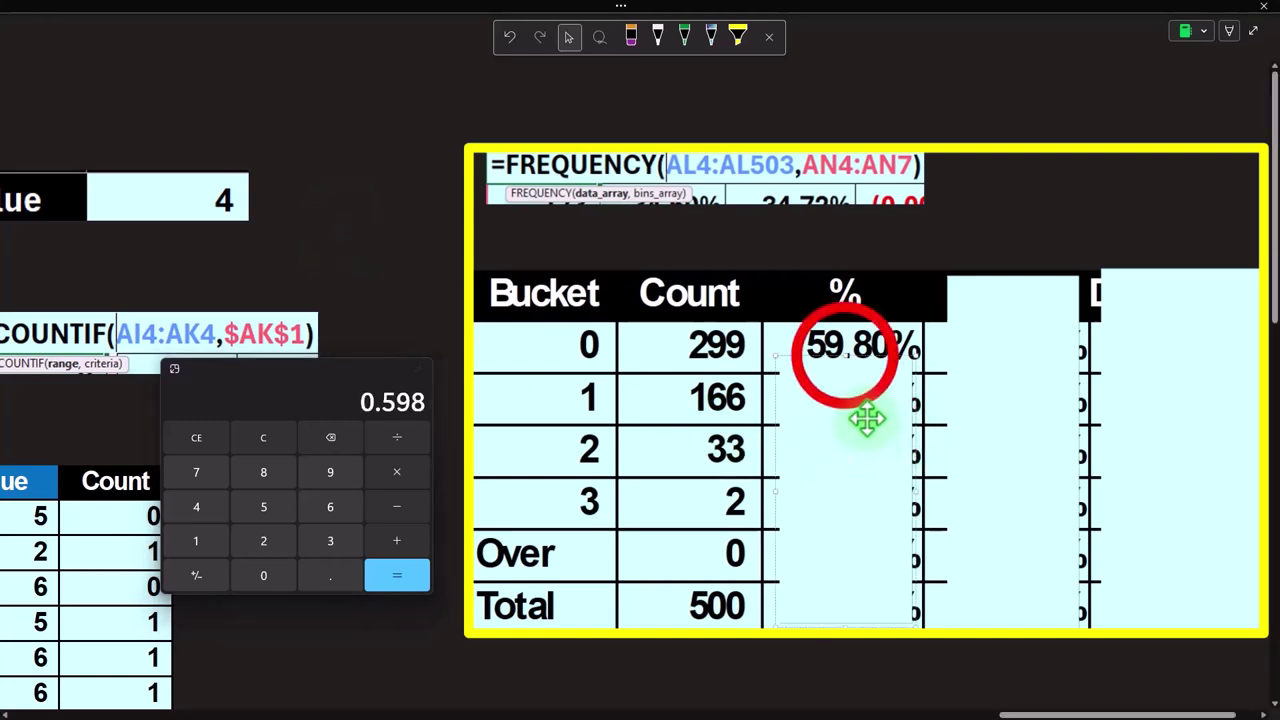
drag(845, 355, 843, 412)
click(263, 437)
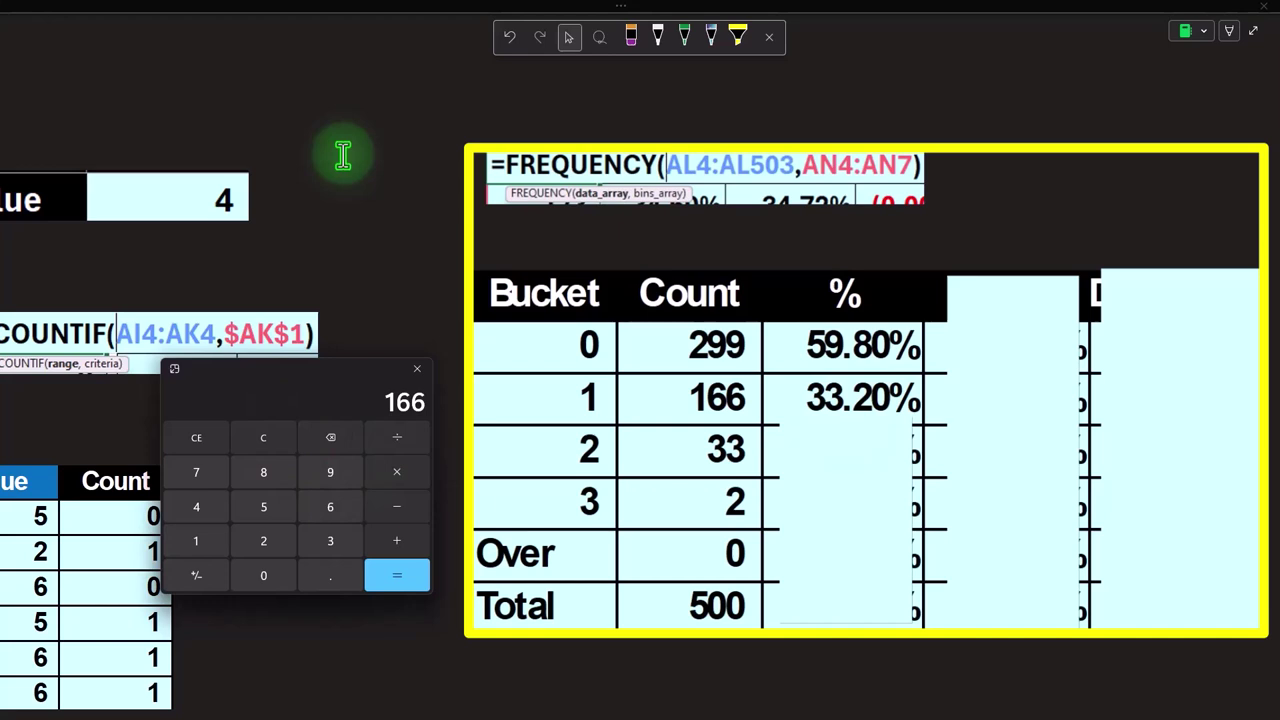
text(/500)
key(Return)
Step: Uncover the % value for bucket 2 and check it in Calculator with 33 / 500
click(844, 444)
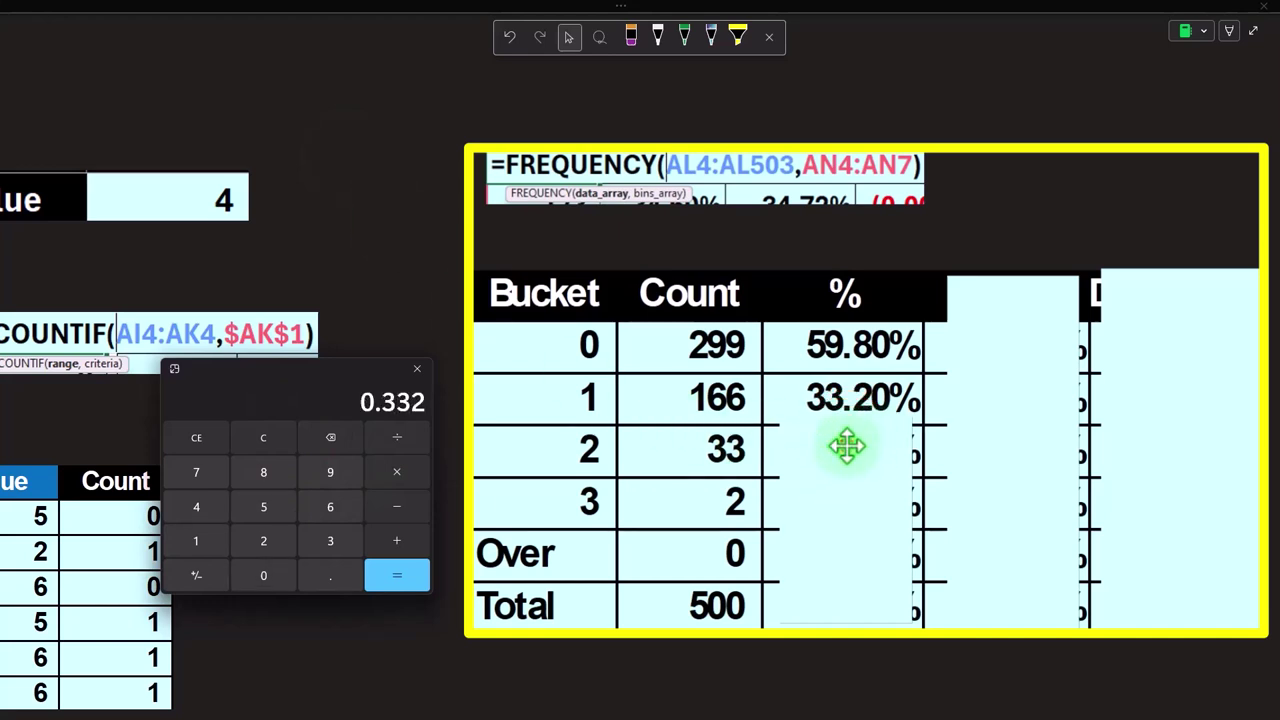
drag(846, 414, 843, 465)
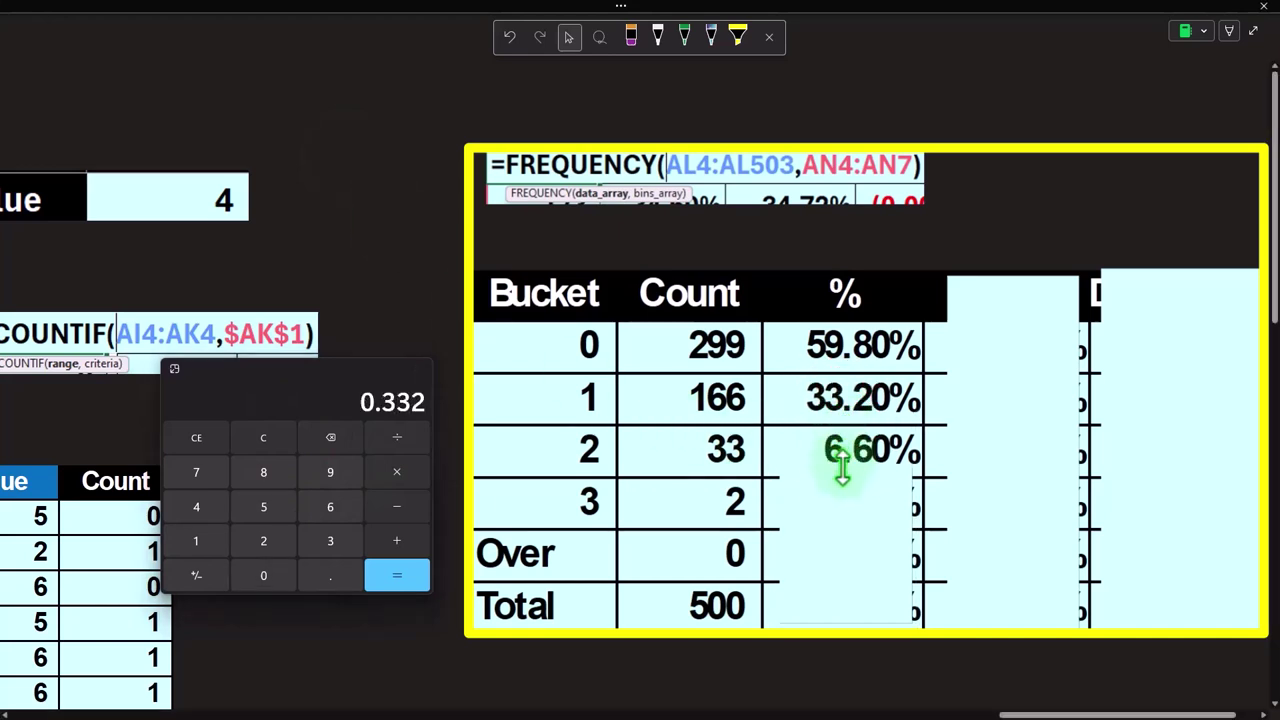
click(280, 434)
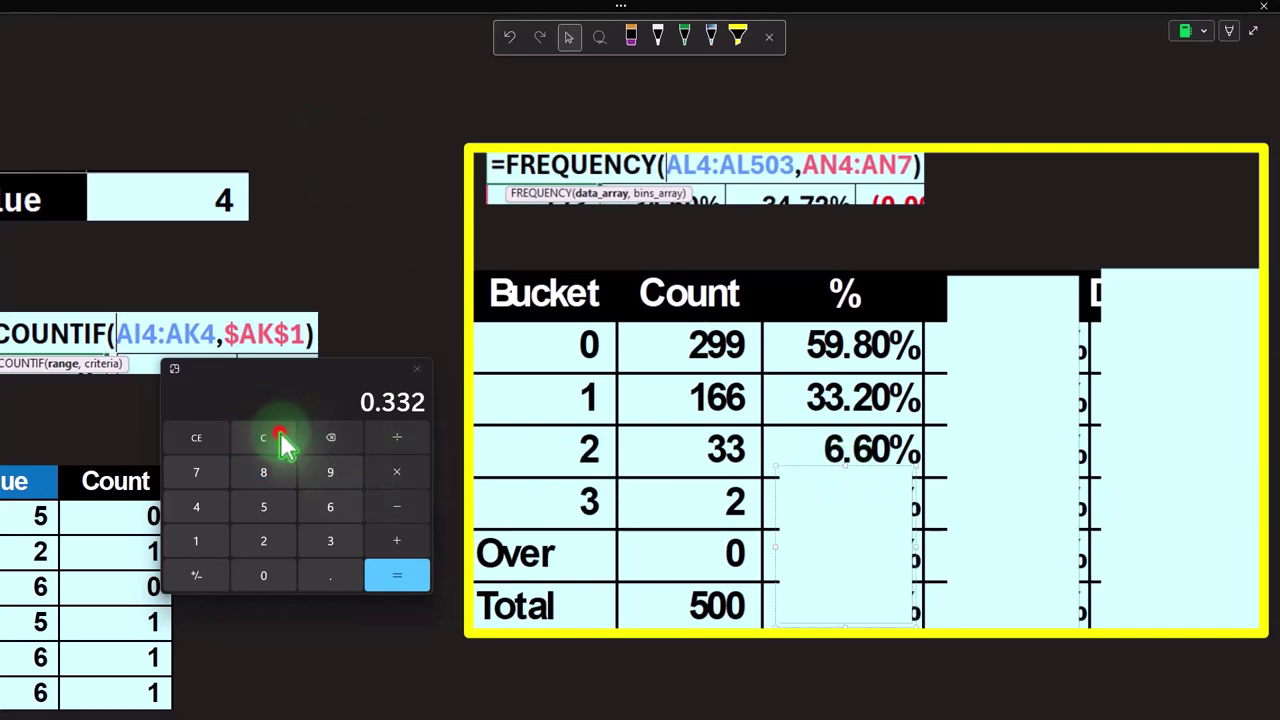
text(33)
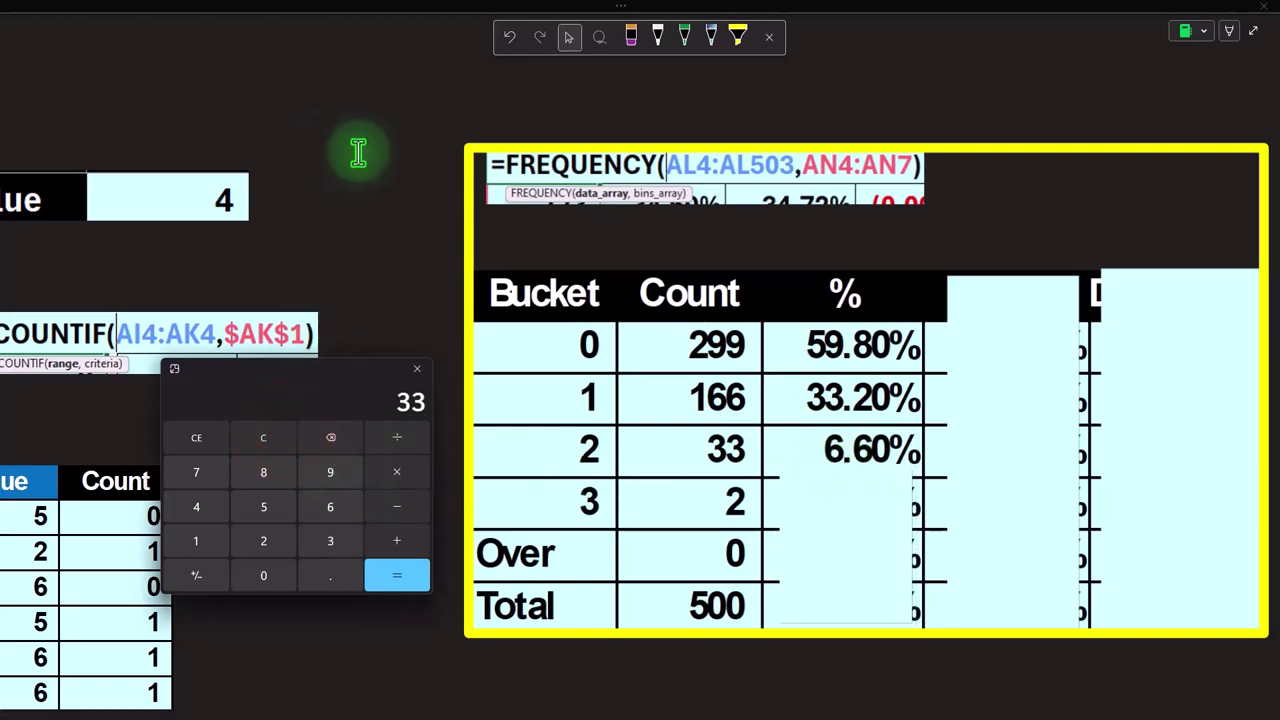
key(Escape)
text(500)
Step: Uncover the % value for bucket 3, then delete the cover over the remaining % rows
click(889, 522)
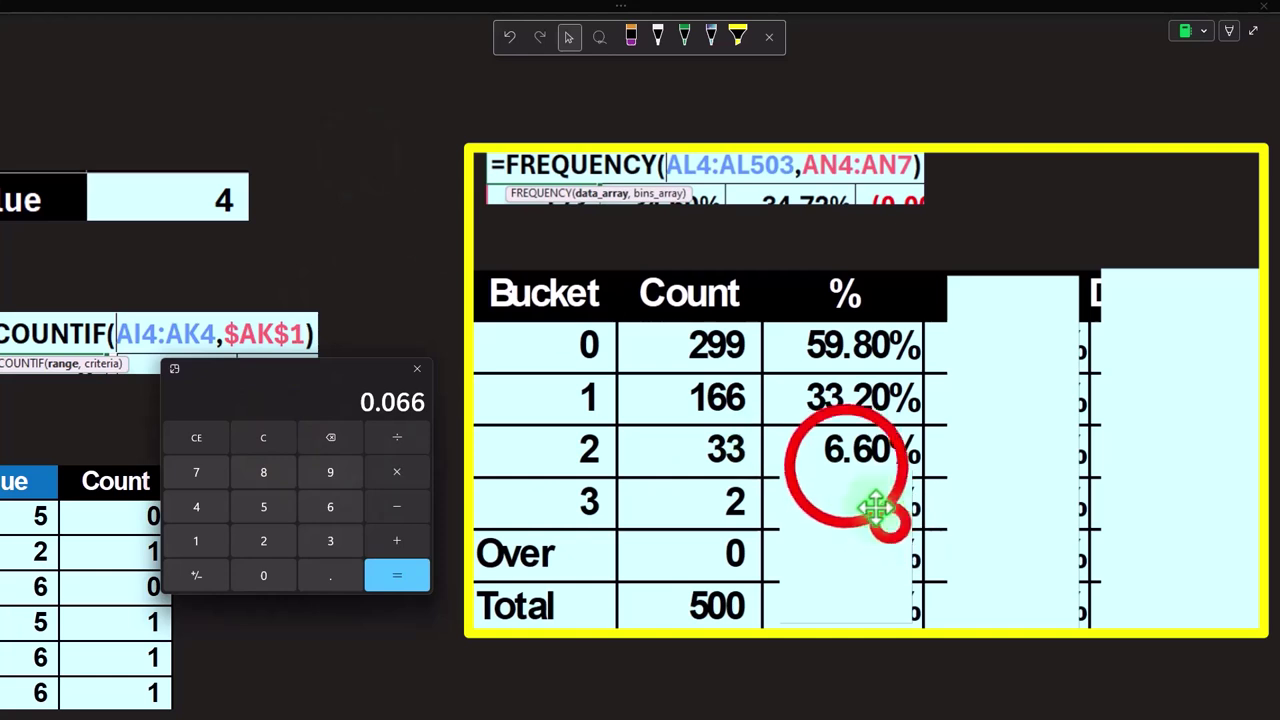
drag(846, 468, 849, 516)
click(845, 565)
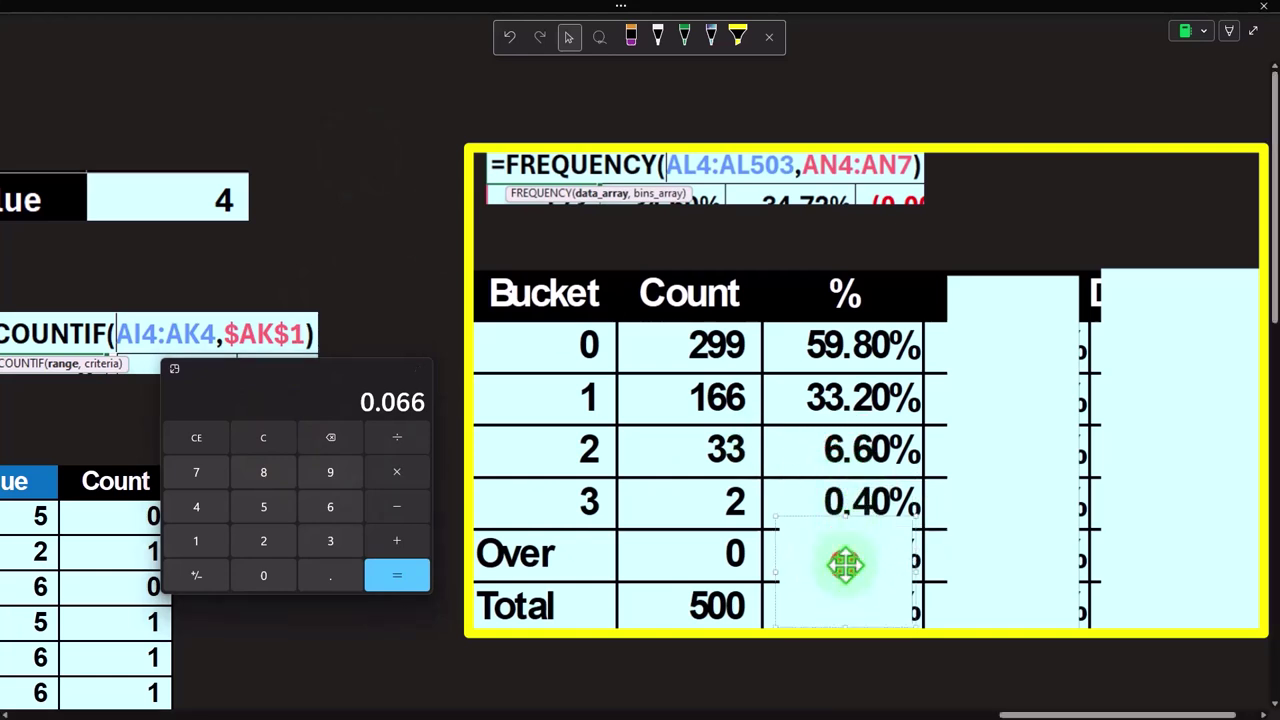
key(Delete)
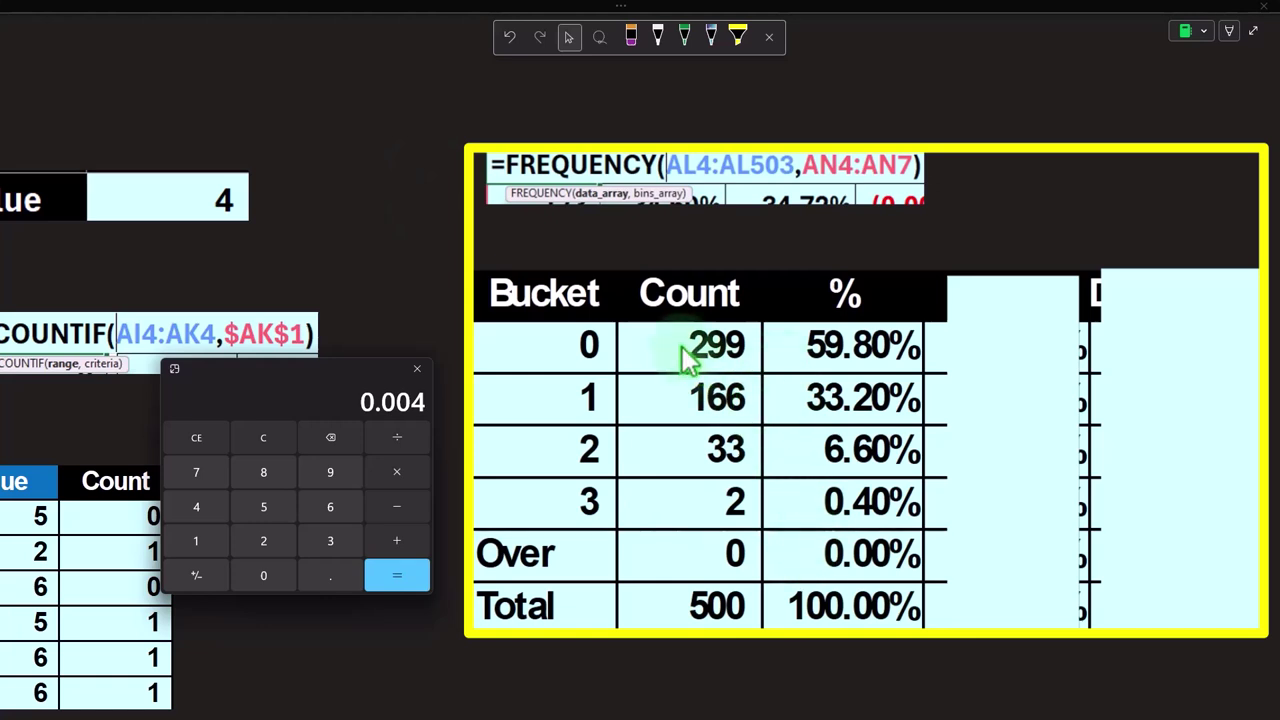
Step: Shrink the cover over the Odds column to reveal its header and the bucket 0 row
click(1002, 360)
click(1011, 280)
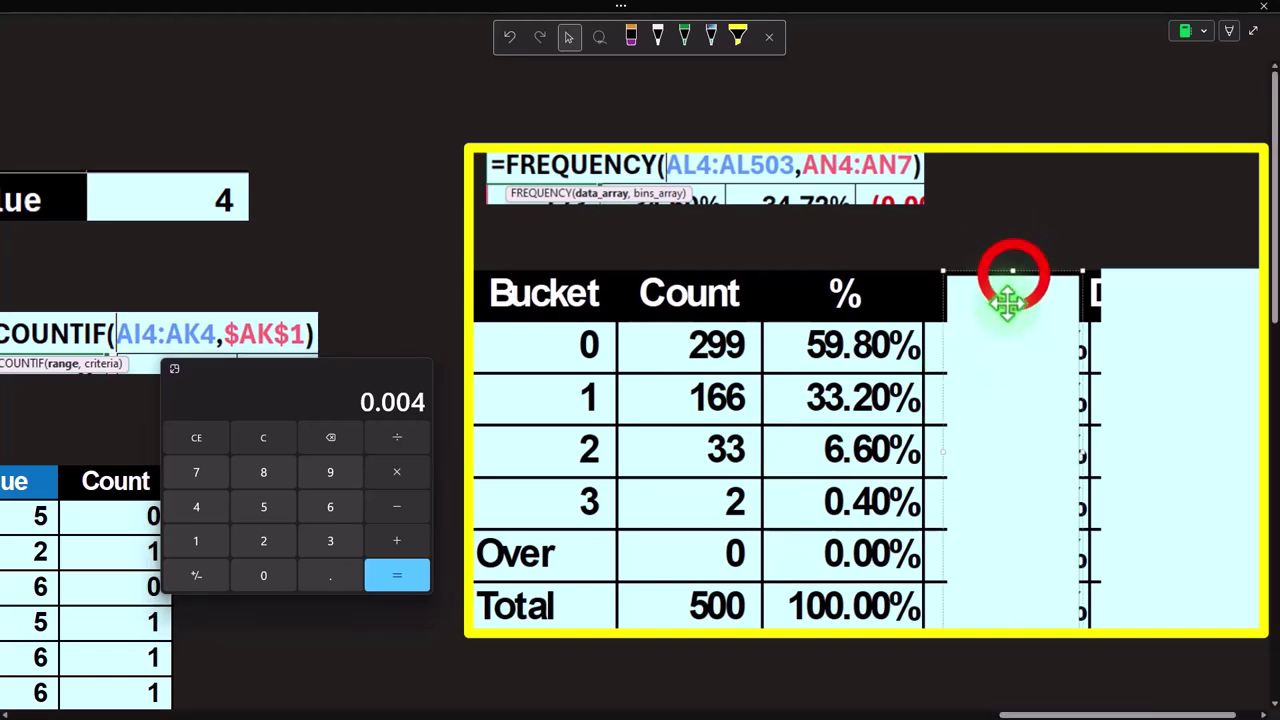
drag(1011, 271, 1022, 368)
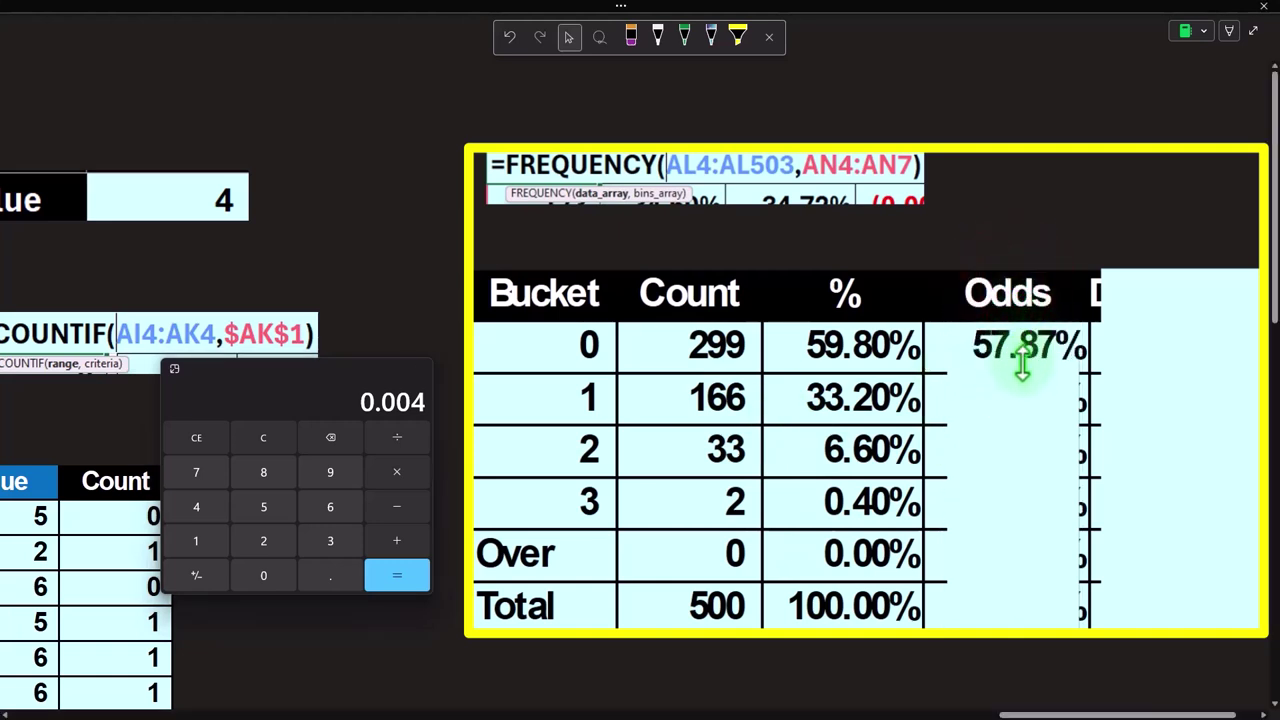
Step: Examine the Odds column in the pay outs and expected value table, moving Calculator aside, and return to the frequency table
click(1043, 709)
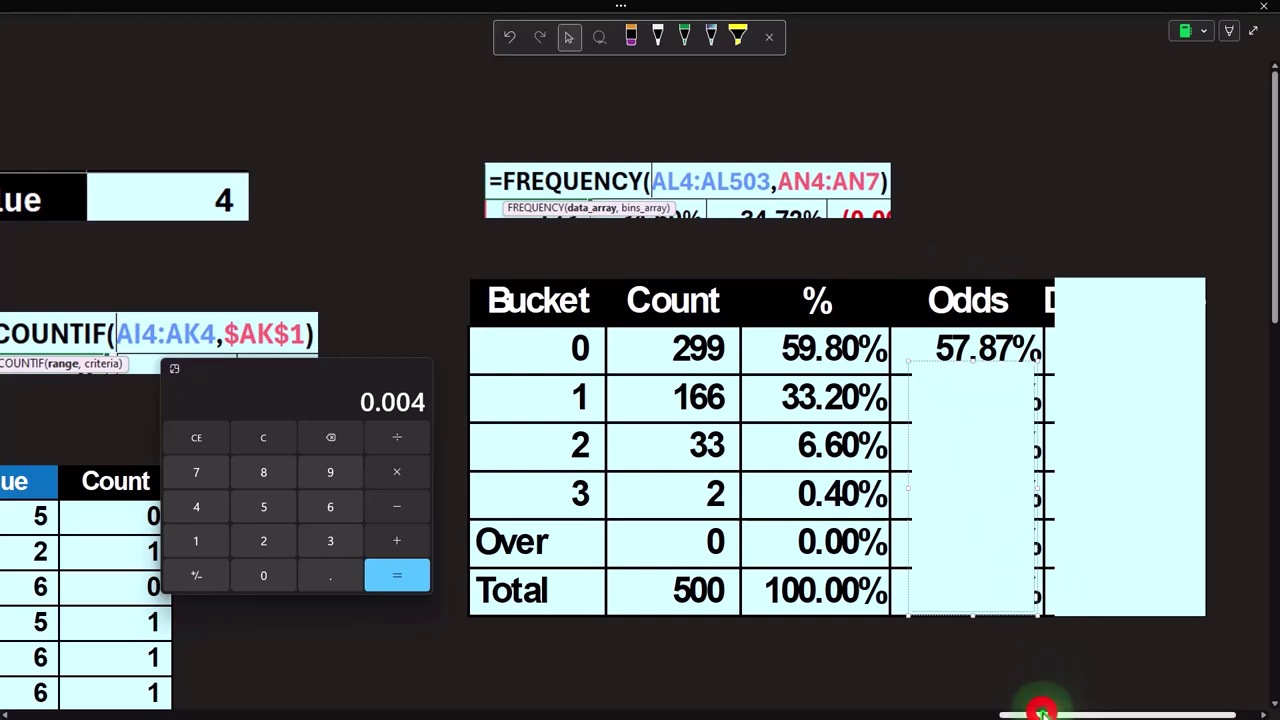
drag(1042, 712, 765, 715)
key(super+equal)
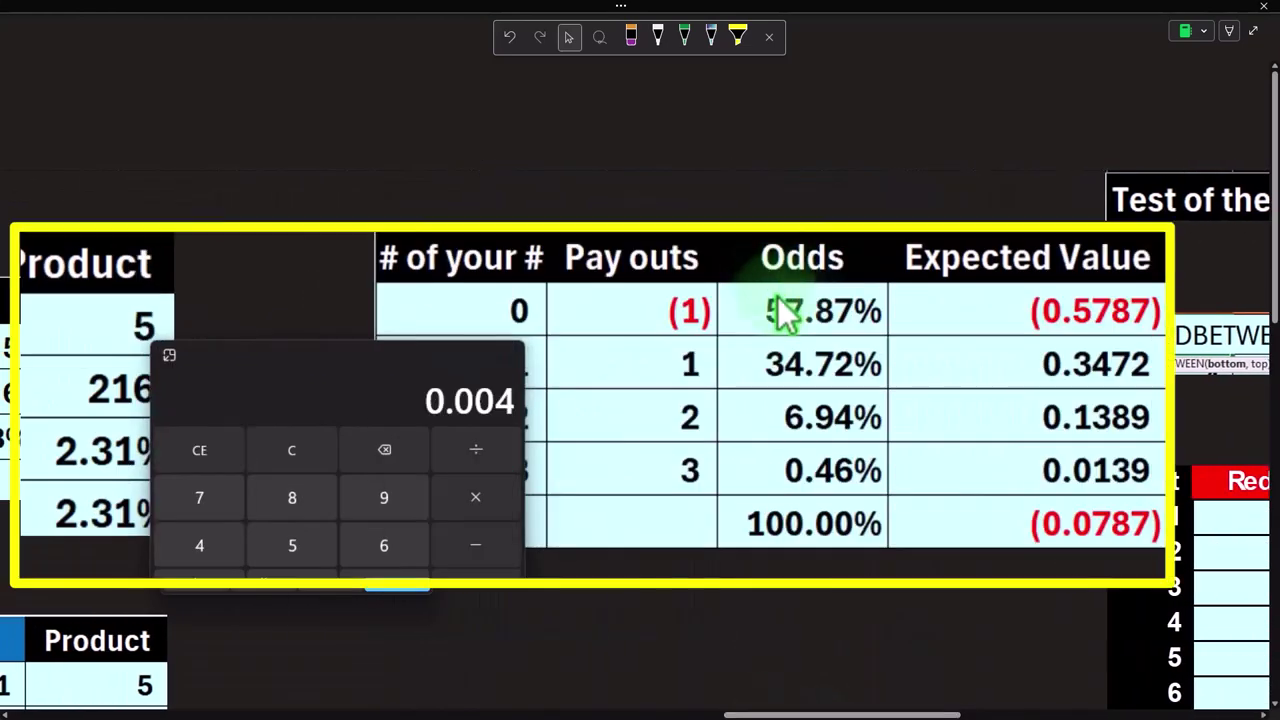
drag(440, 355, 304, 272)
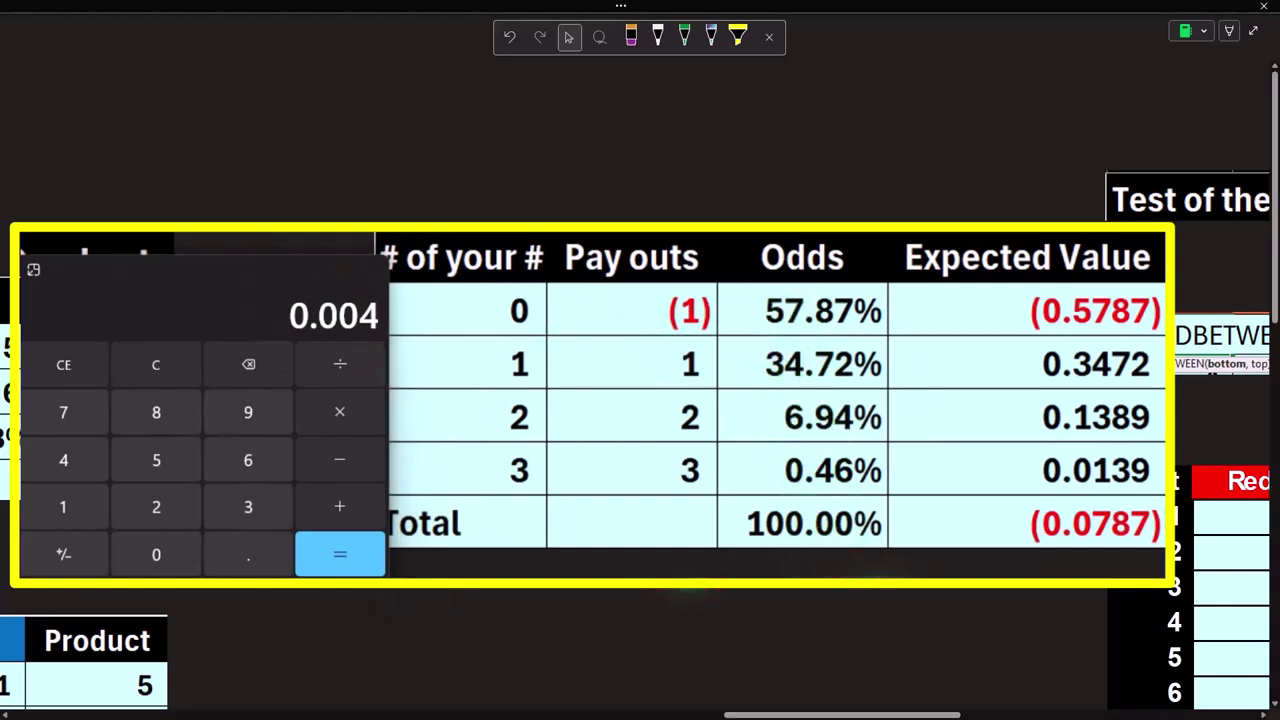
key(super+Escape)
click(813, 705)
drag(813, 712, 1105, 710)
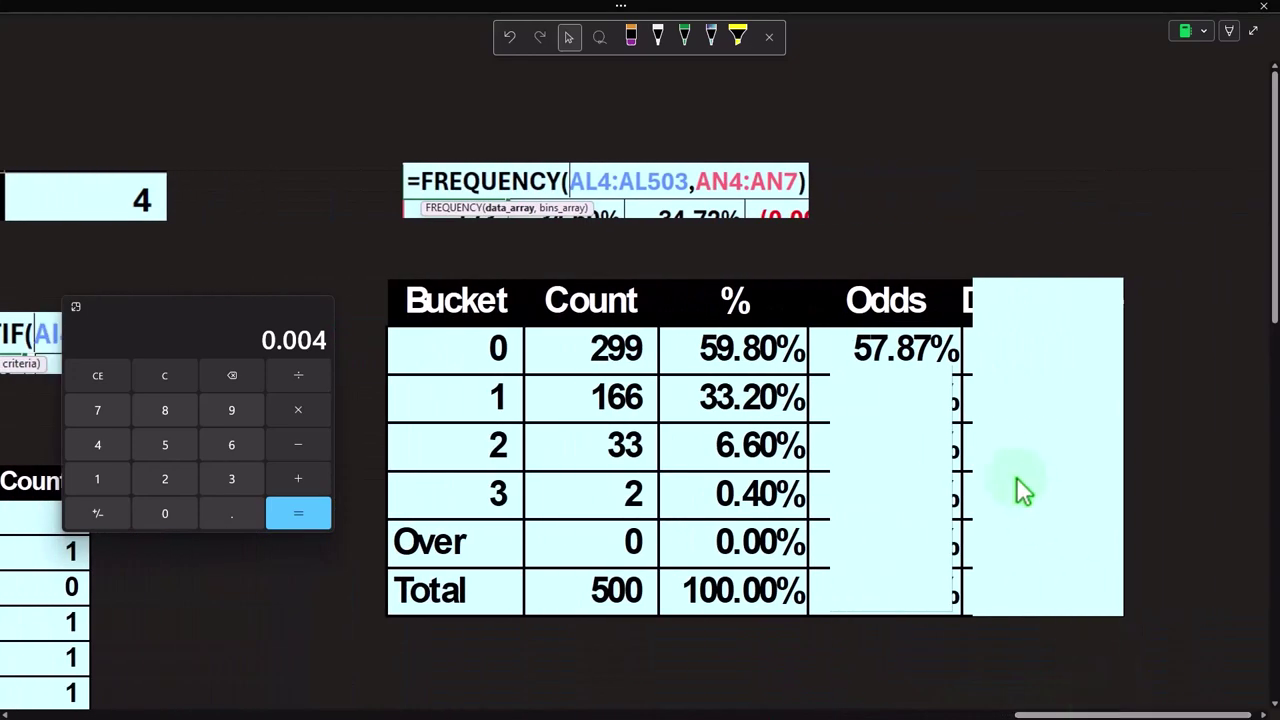
Step: Move Calculator lower on the page and shrink the cover over the Difference column to reveal its header and bucket 0 row
key(super+plus)
drag(243, 296, 320, 588)
click(1014, 391)
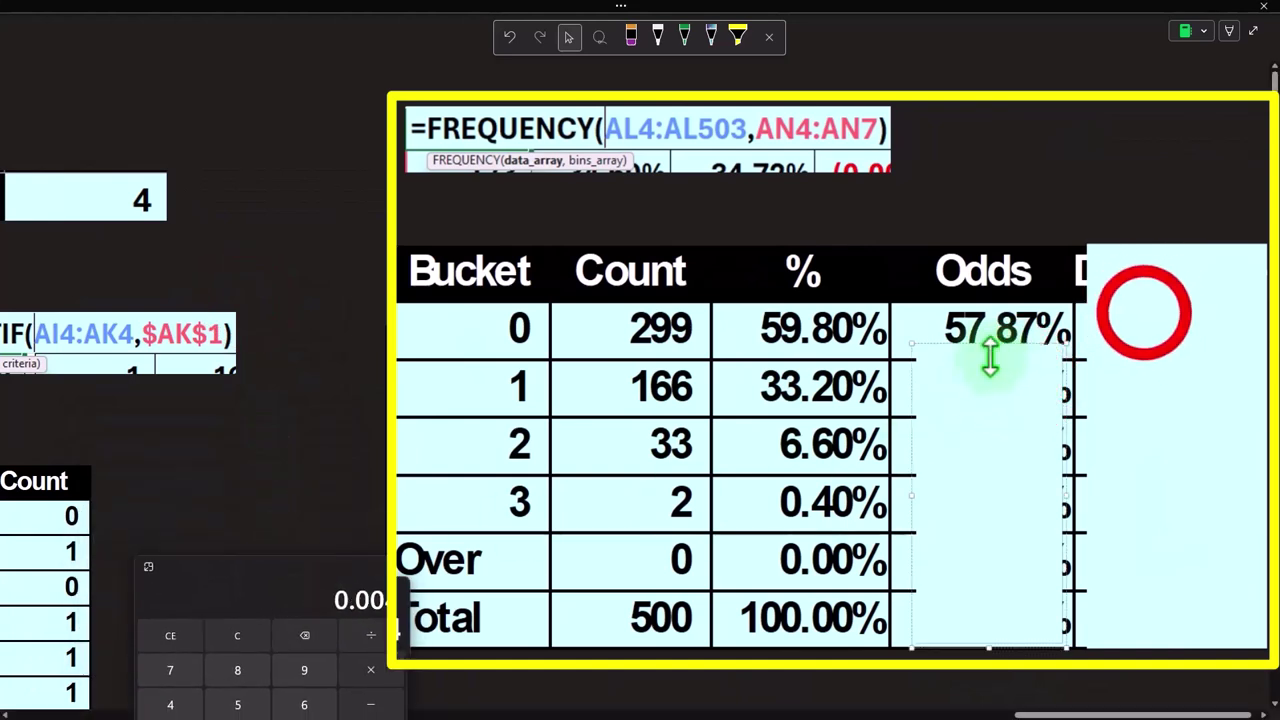
click(1143, 318)
drag(1169, 240, 1172, 348)
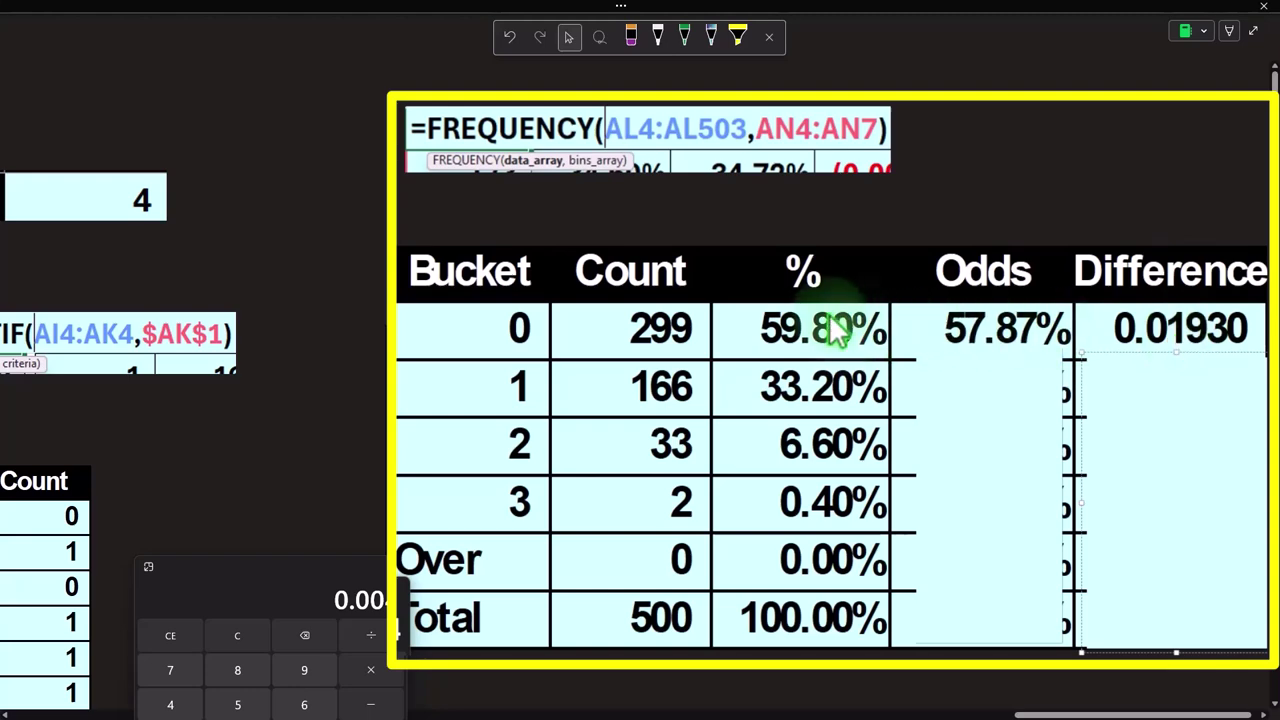
Step: Shrink the cover over the Odds column further to reveal the bucket 1 row
scroll(763, 349, down, 2)
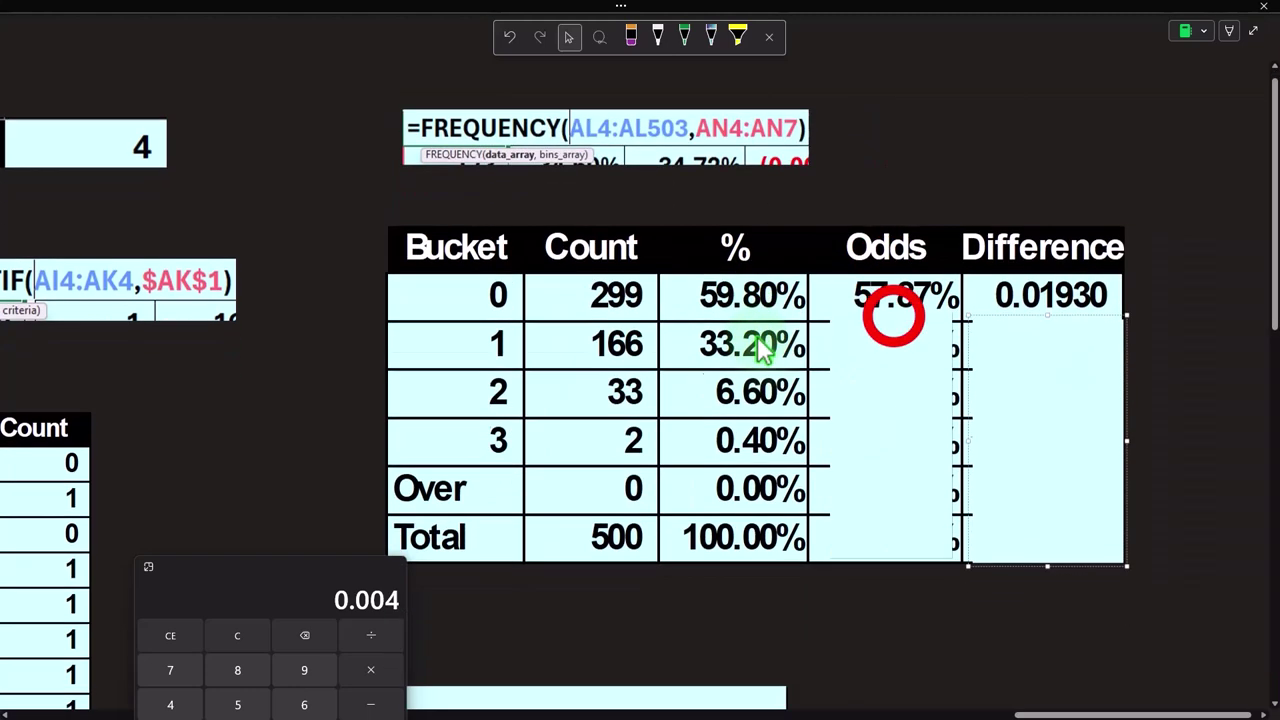
click(894, 319)
drag(970, 288, 970, 345)
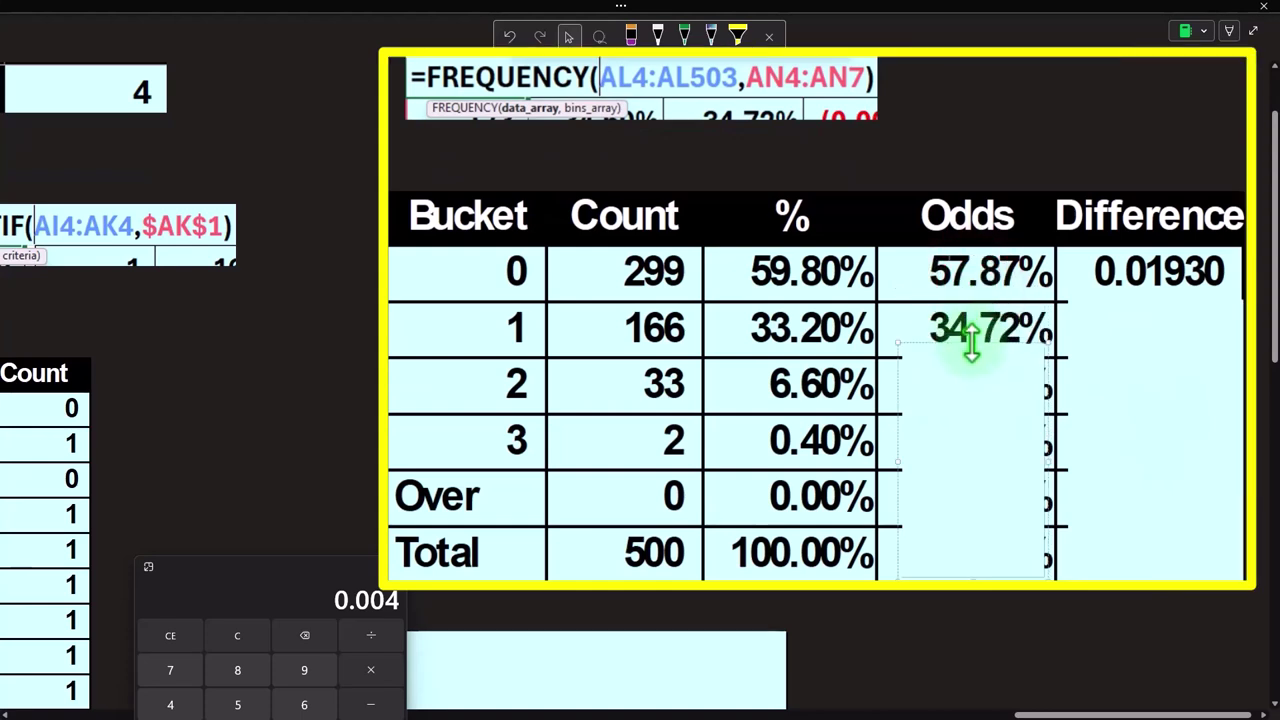
click(972, 348)
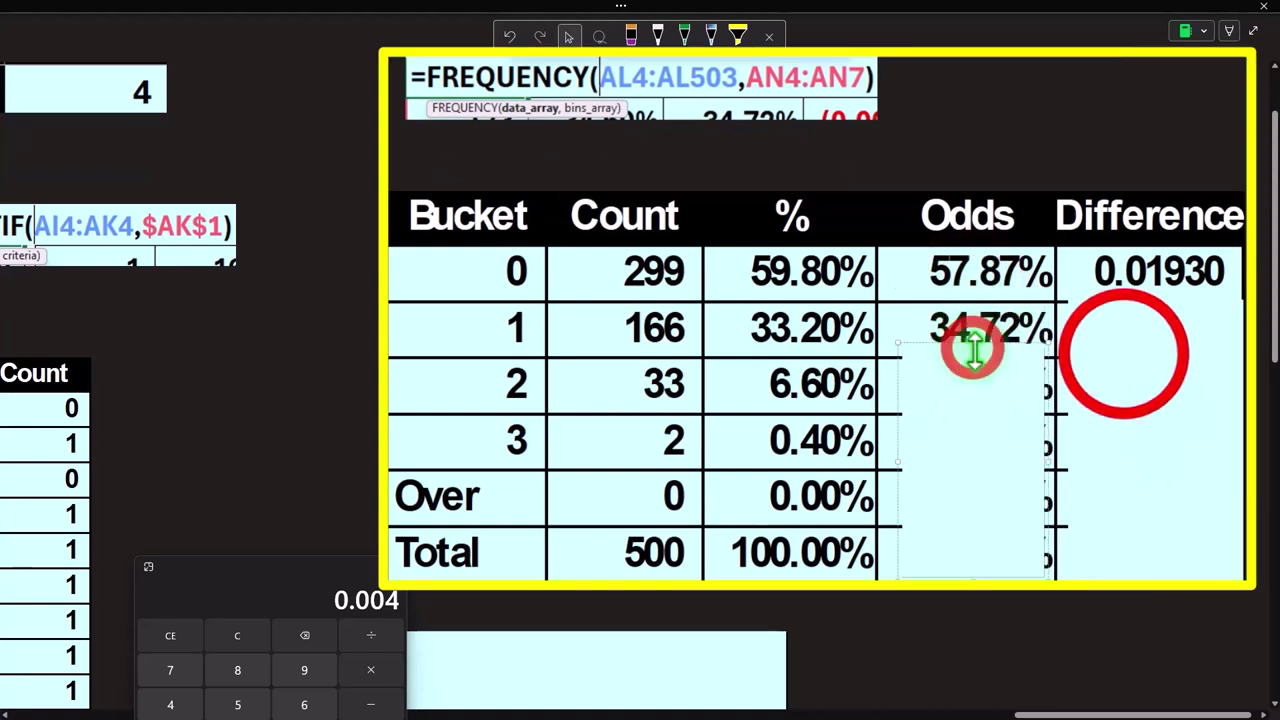
Step: Finish shrinking the Odds cover below the bucket 1 row and shrink the Difference cover to reveal its bucket 1 value
drag(974, 348, 975, 356)
click(1127, 357)
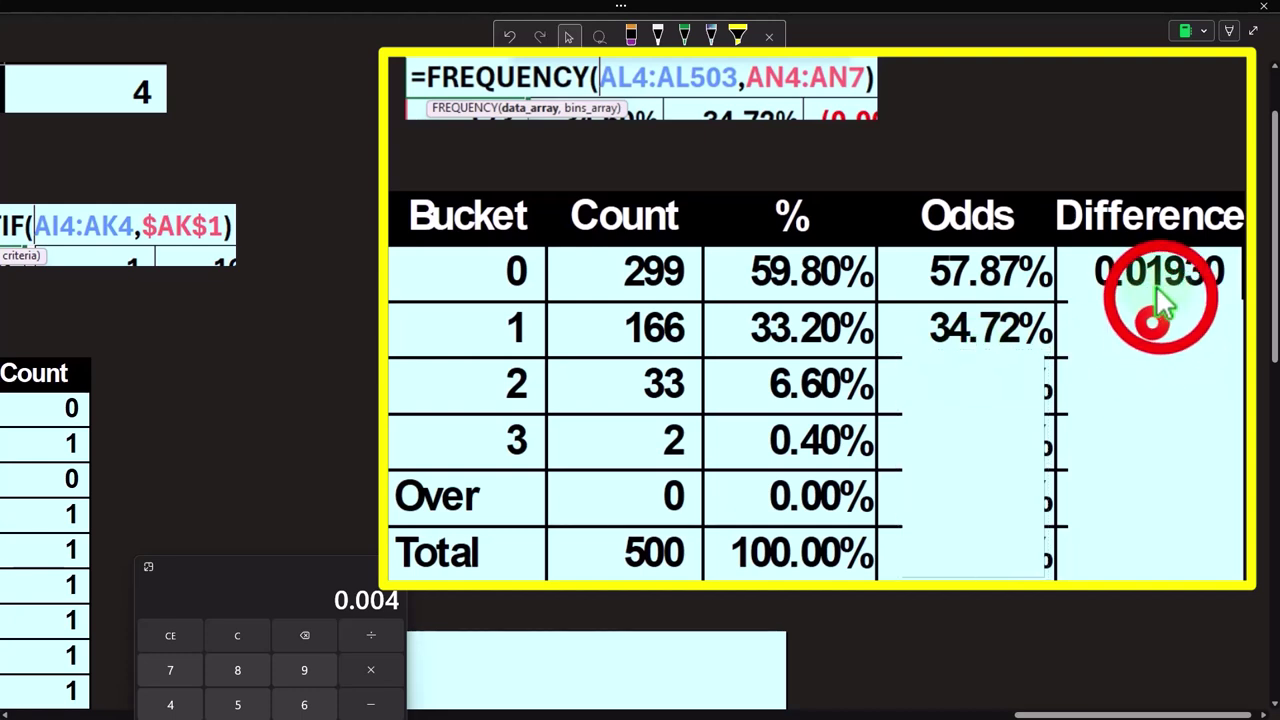
drag(1160, 303, 1166, 351)
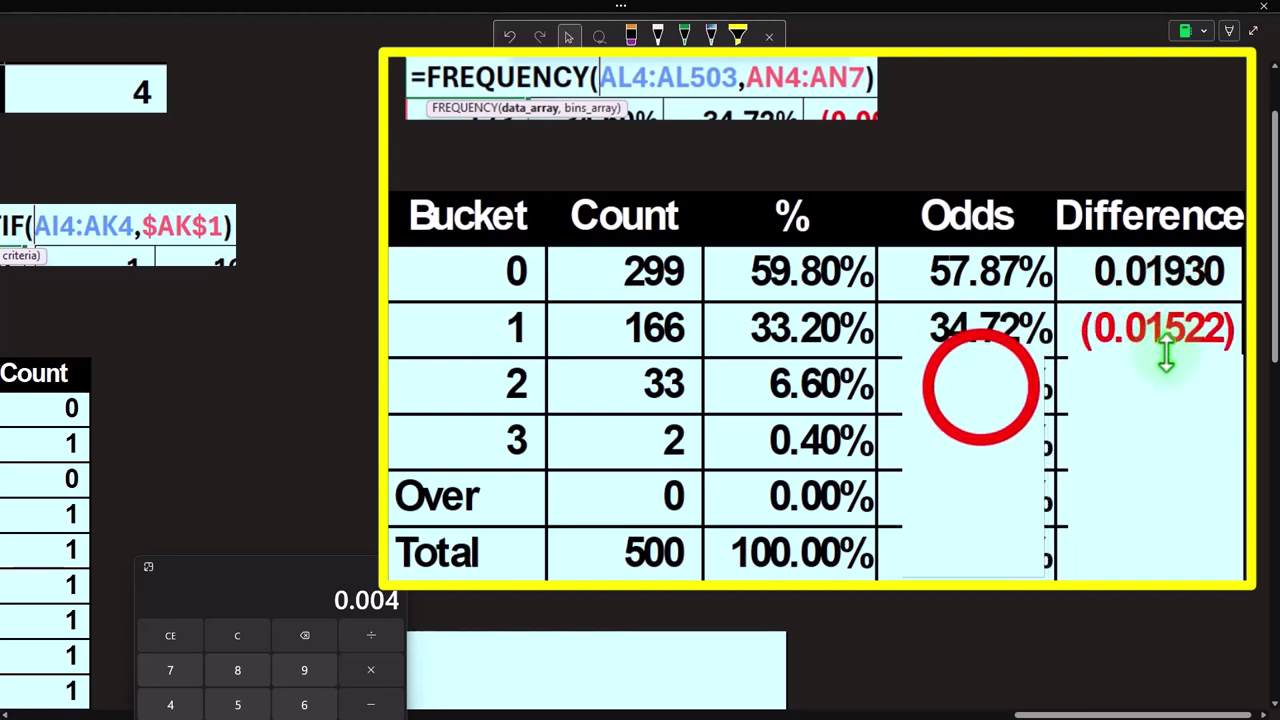
Step: Shrink the covers over the Odds and Difference columns to reveal the bucket 2 row
drag(962, 352, 968, 400)
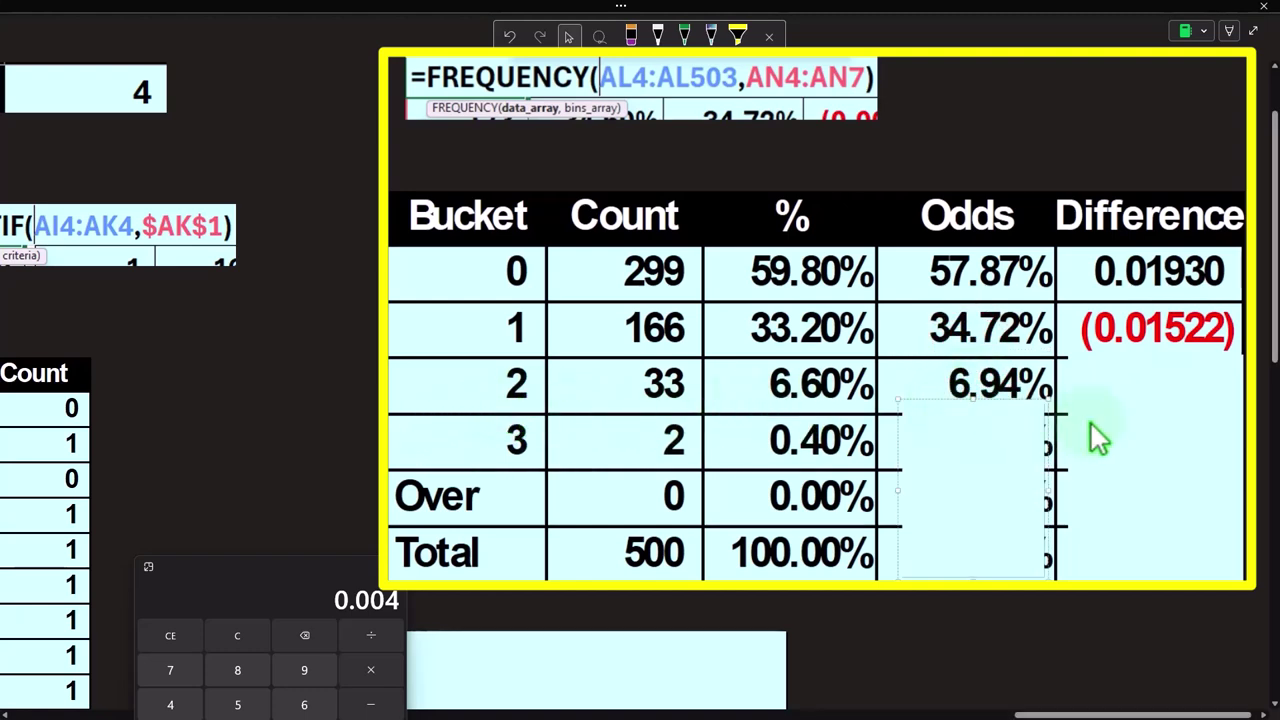
click(1127, 420)
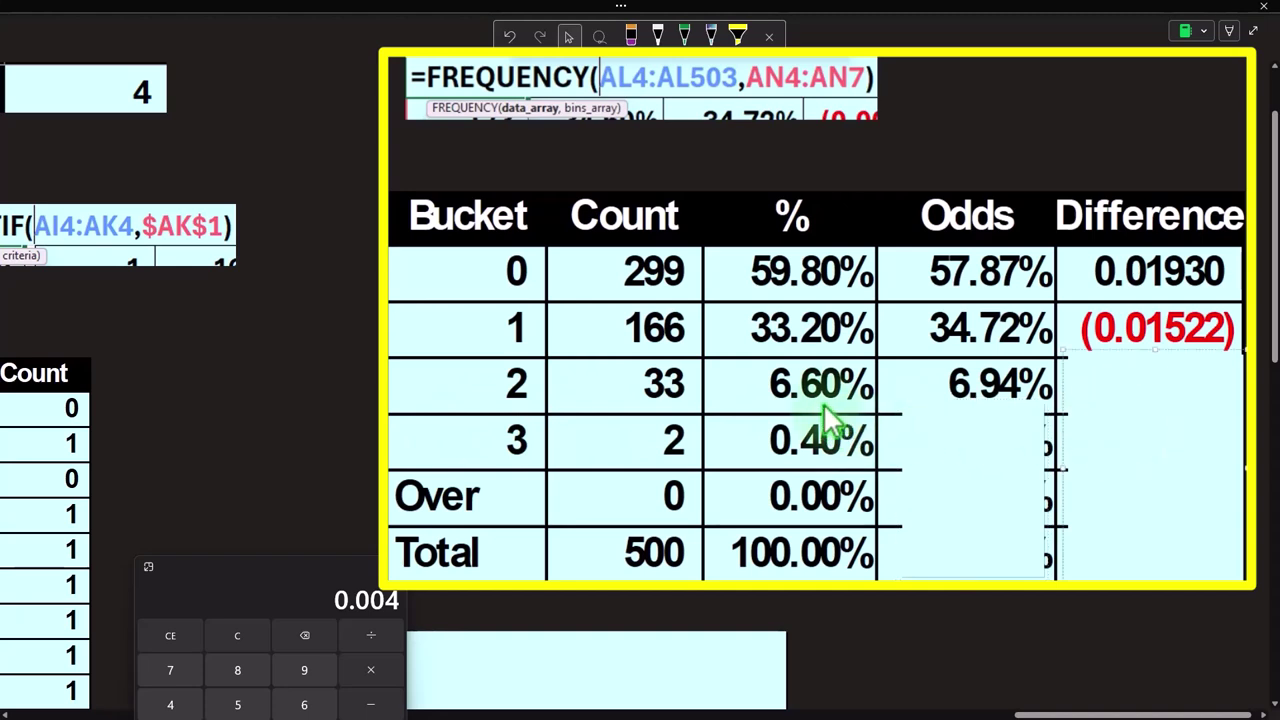
click(1118, 368)
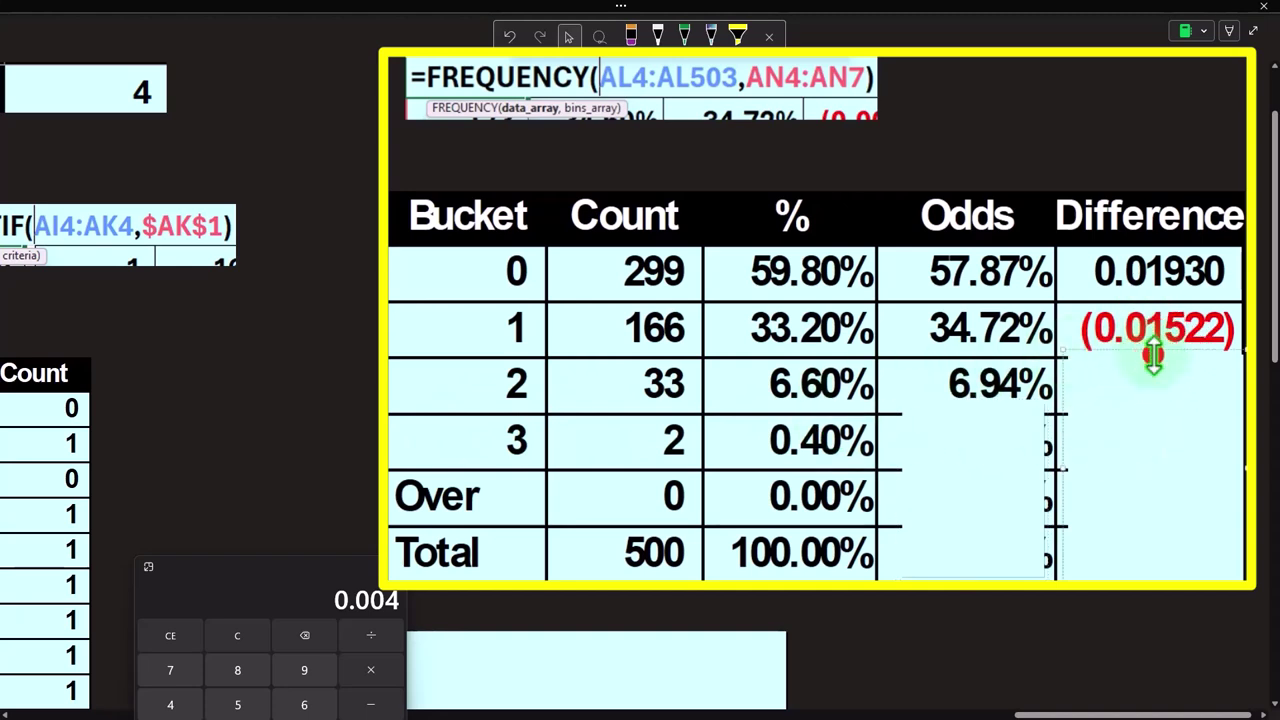
drag(1154, 355, 1151, 414)
Step: Shrink the covers over the Odds and Difference columns to reveal the bucket 3 row
click(1010, 424)
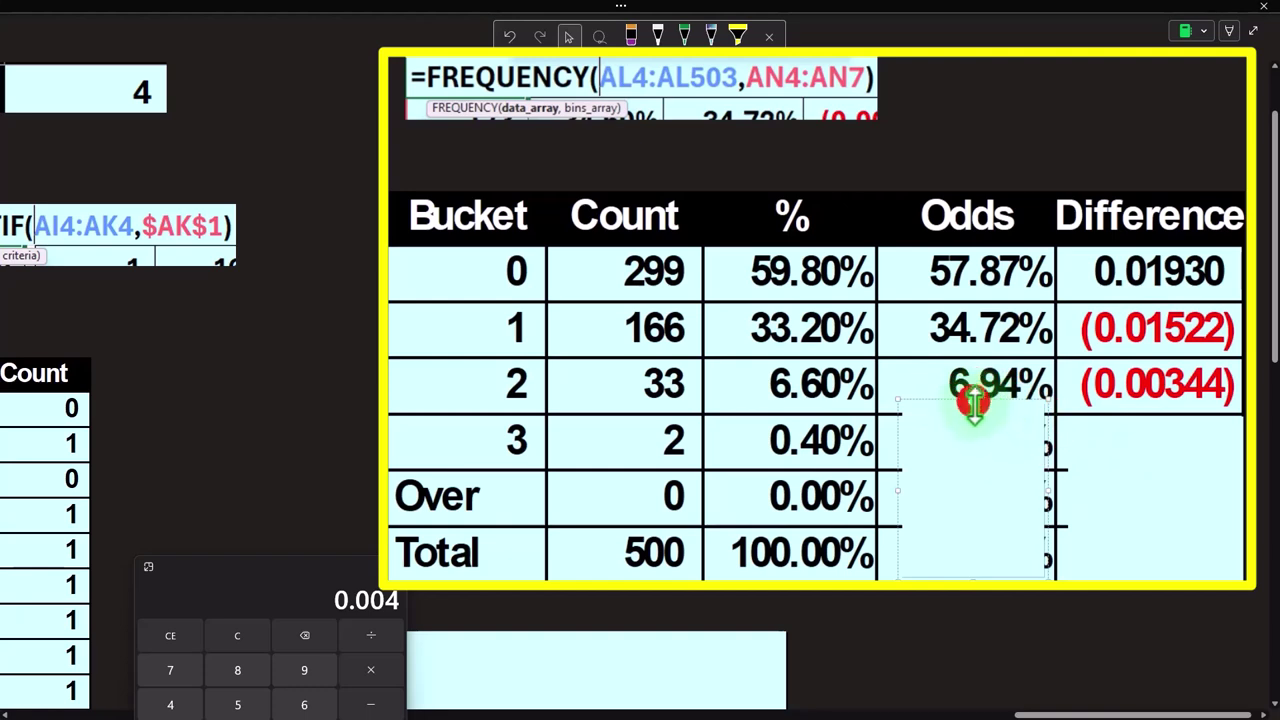
drag(975, 402, 972, 457)
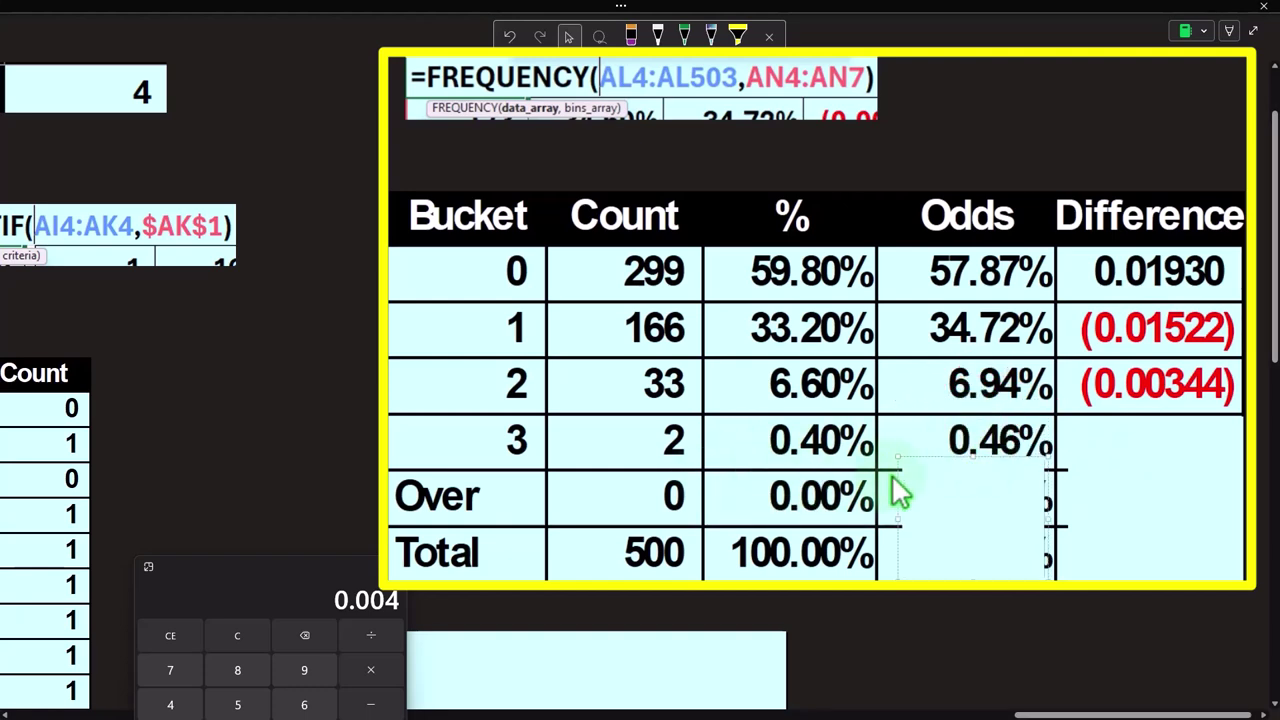
click(1136, 452)
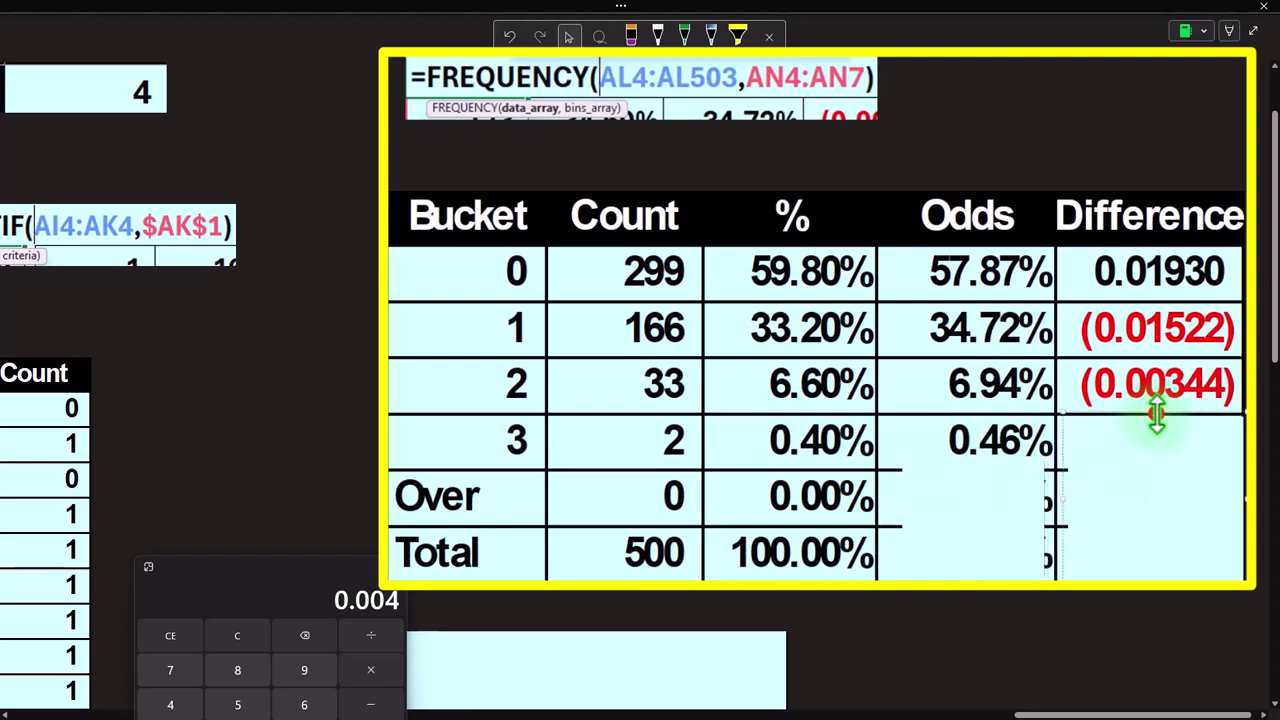
drag(1157, 414, 1152, 470)
Step: Delete the remaining covers over the Odds and Difference columns to reveal the Over and Total rows
click(996, 508)
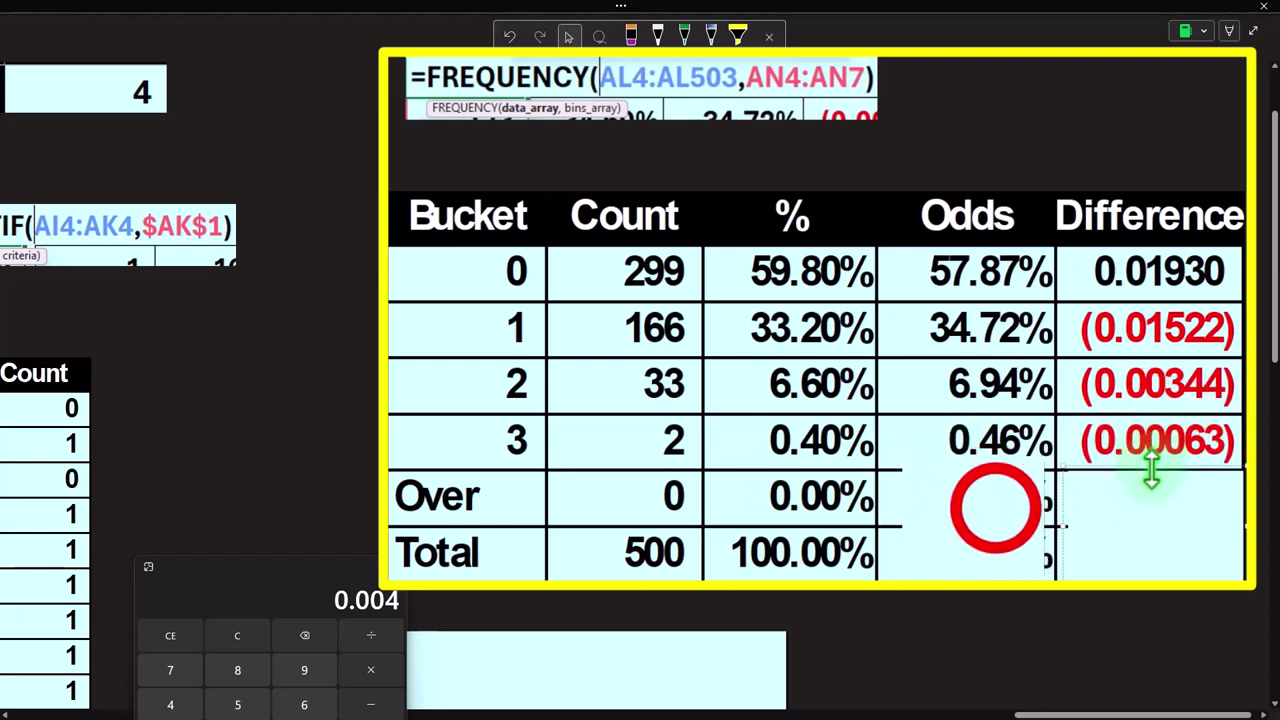
key(Delete)
click(1121, 510)
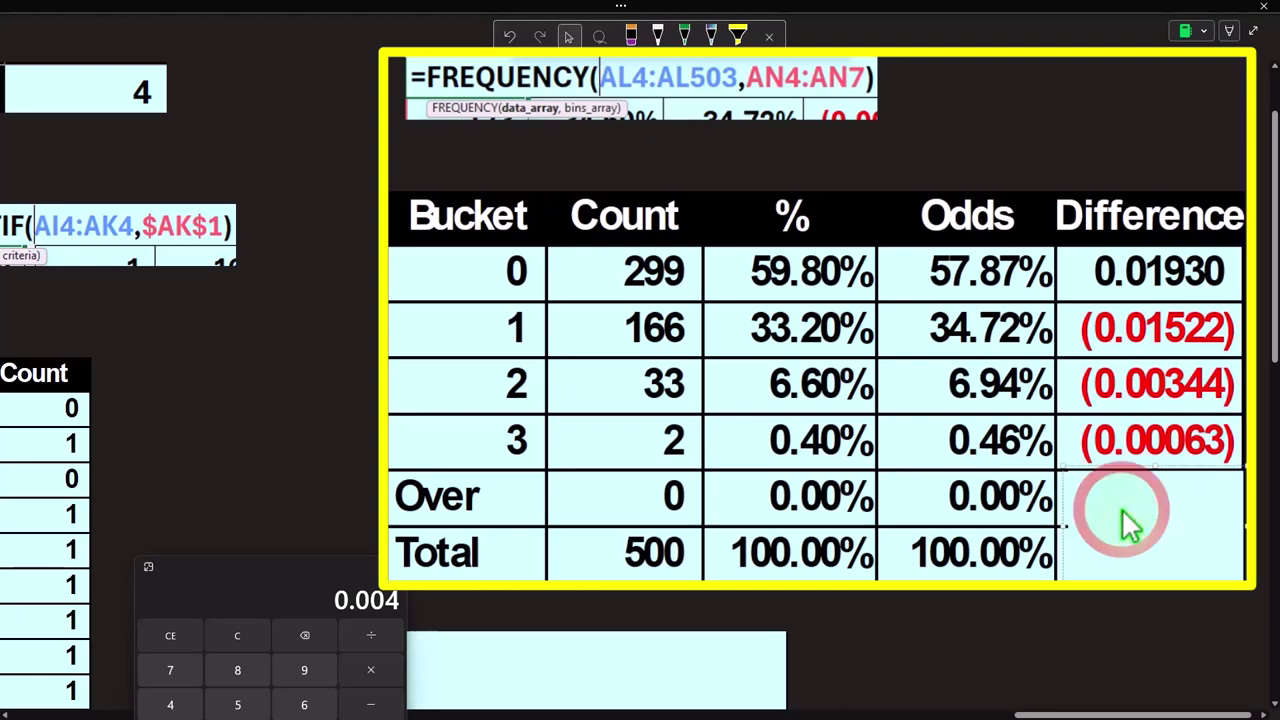
key(Delete)
Step: Shrink the cover over the Expected Value table below the frequency table to reveal its header and EV per roll row
scroll(1021, 456, down, 3)
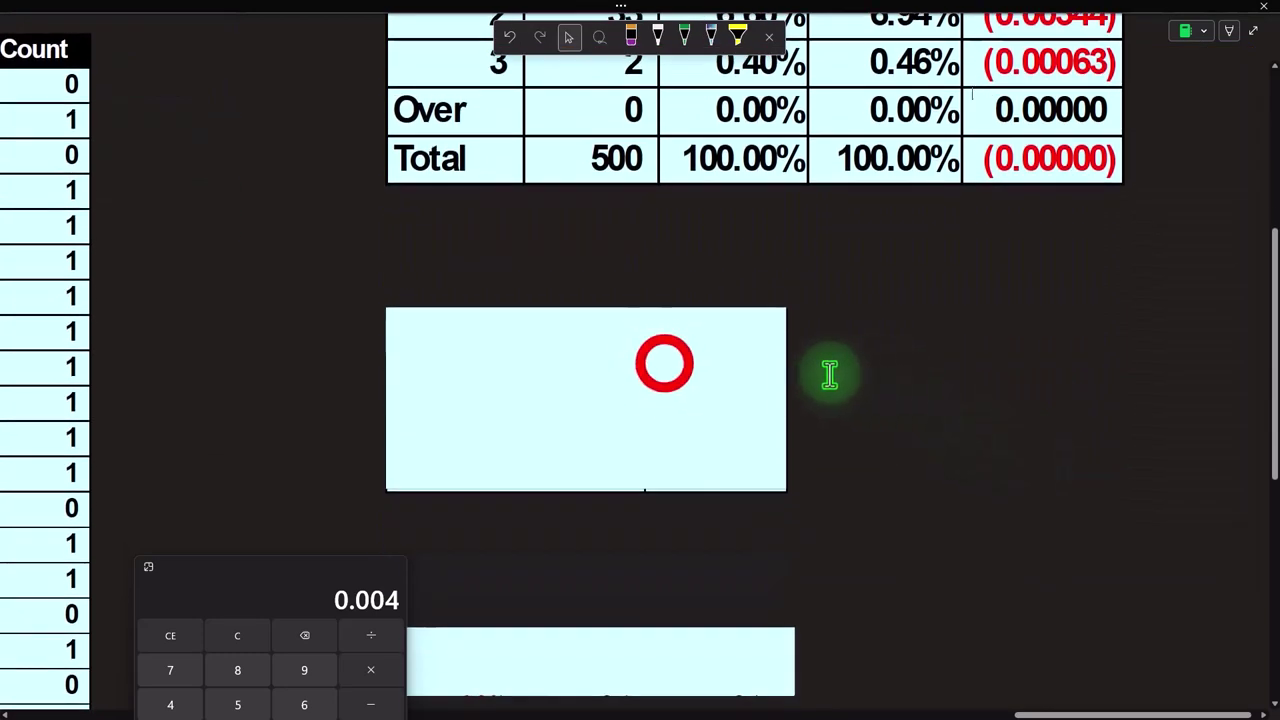
click(665, 371)
scroll(665, 371, down, 3)
scroll(600, 236, up, 2)
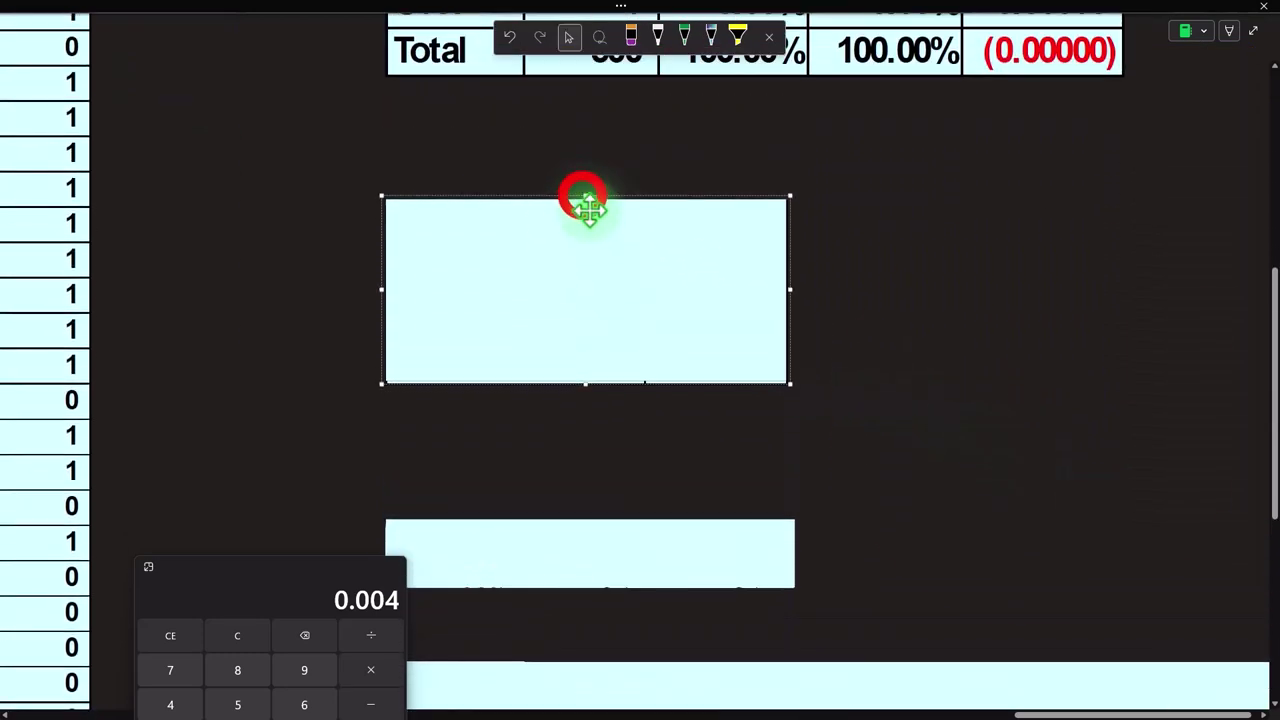
key(Delete)
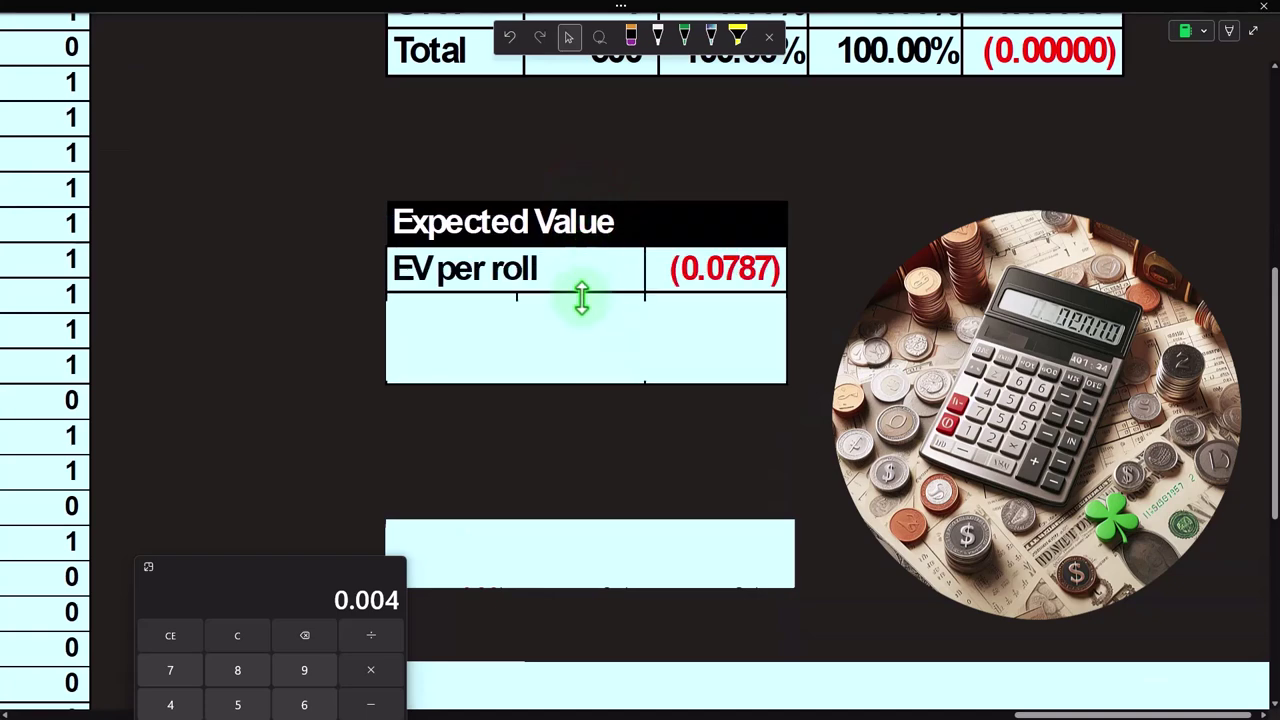
drag(582, 298, 586, 300)
Step: Compare EV per roll with the pay outs table's Expected Value total, and uncover the Rolls and Expected value rows
drag(1061, 713, 806, 715)
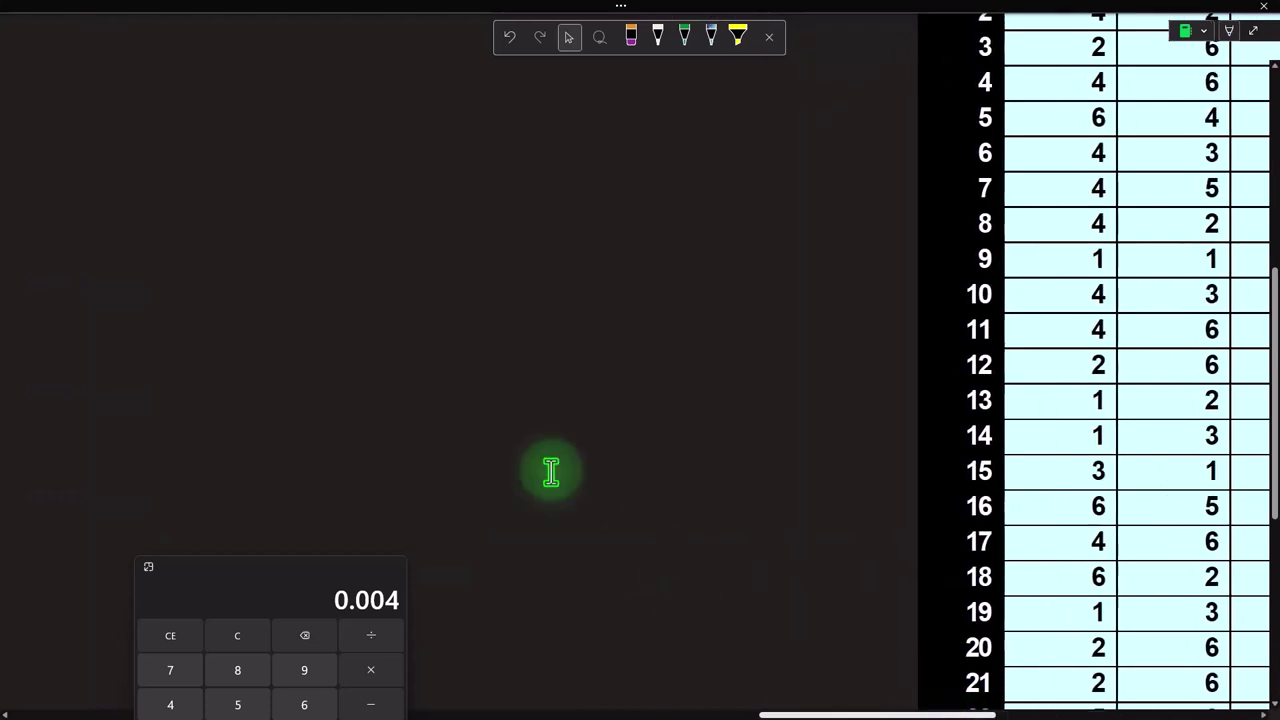
scroll(550, 470, up, 5)
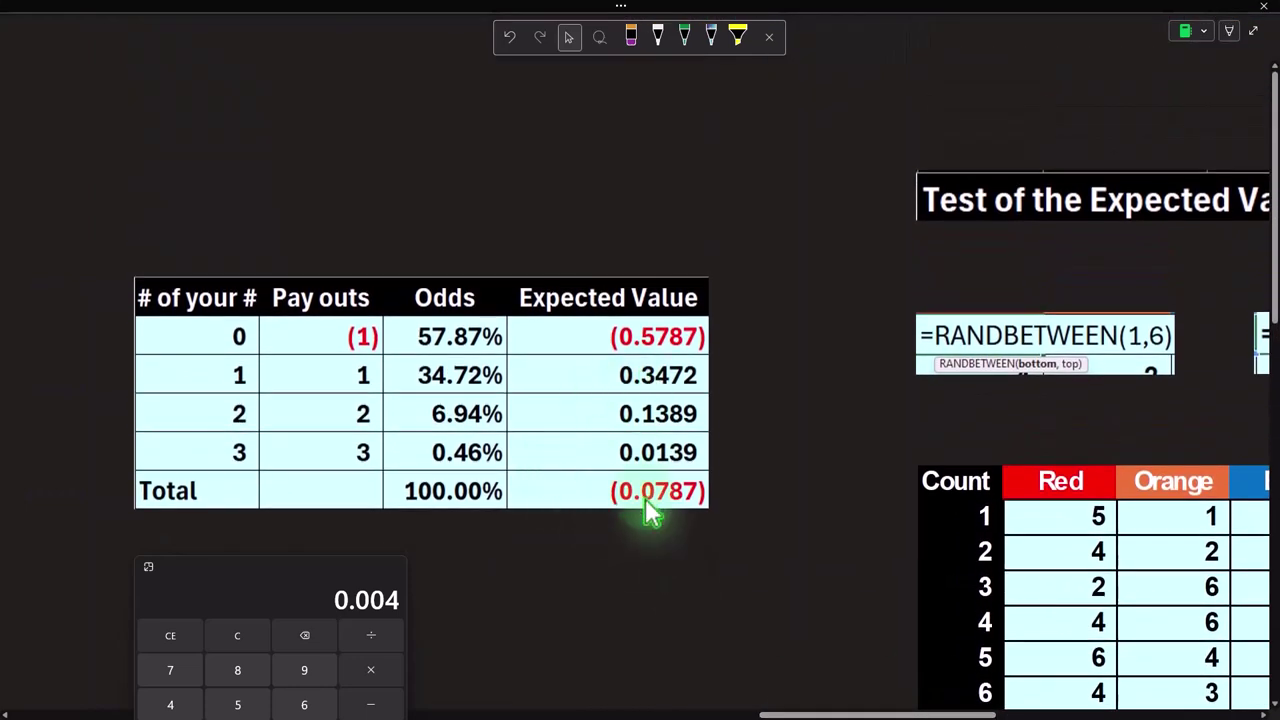
click(835, 710)
drag(835, 712, 1066, 712)
scroll(1005, 575, down, 2)
scroll(1000, 560, down, 2)
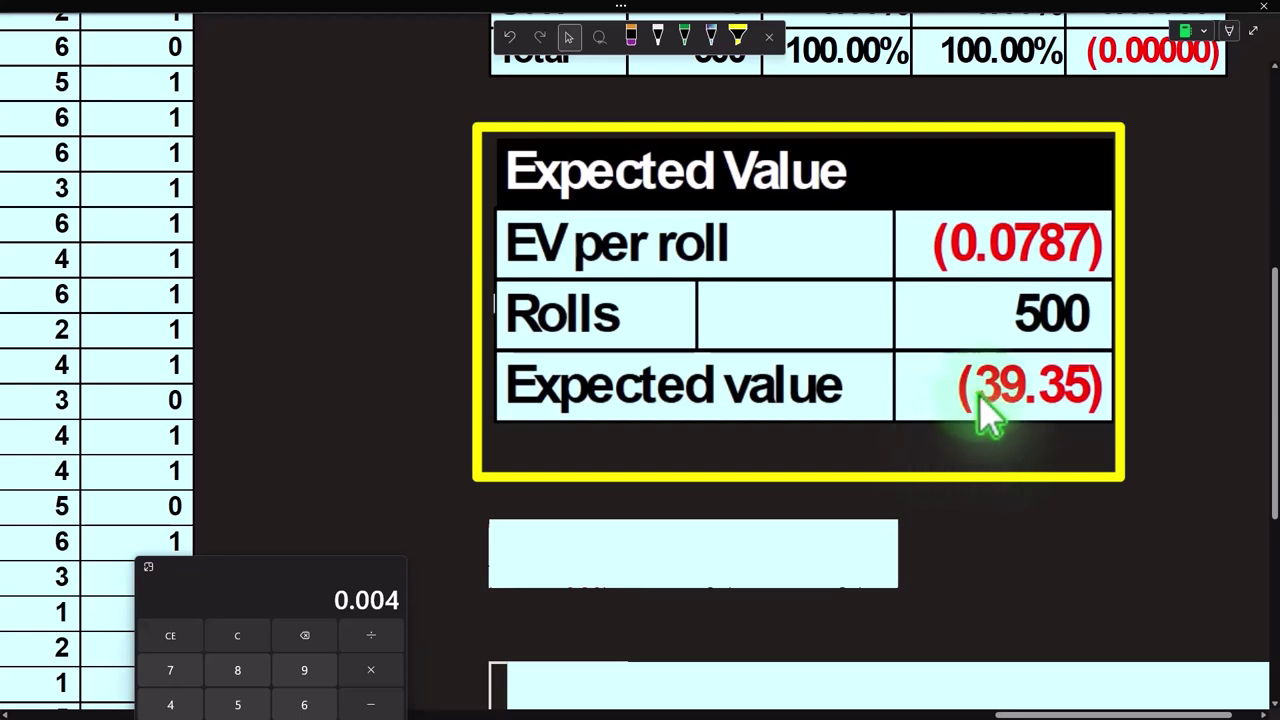
Step: Remove the covers over the COUNTIF formula and the Losses and Wins header row
scroll(808, 378, down, 2)
click(700, 342)
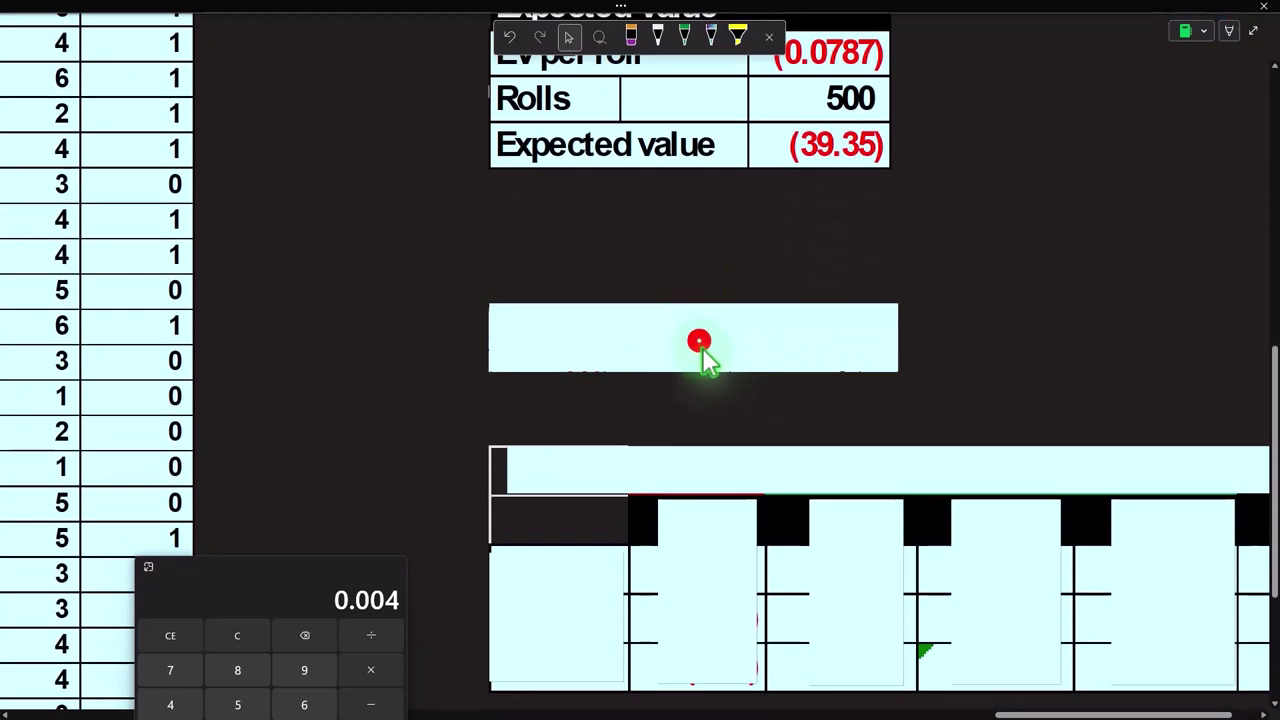
scroll(700, 345, down, 1)
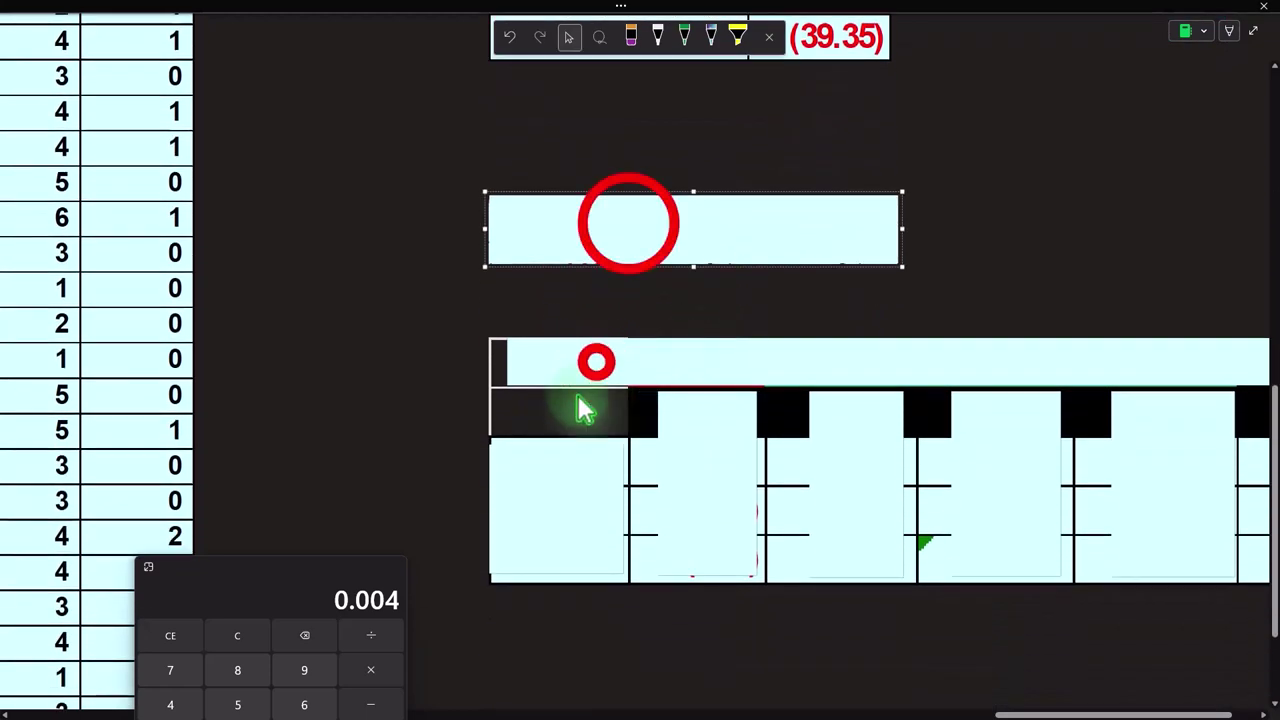
click(595, 361)
click(628, 223)
click(663, 349)
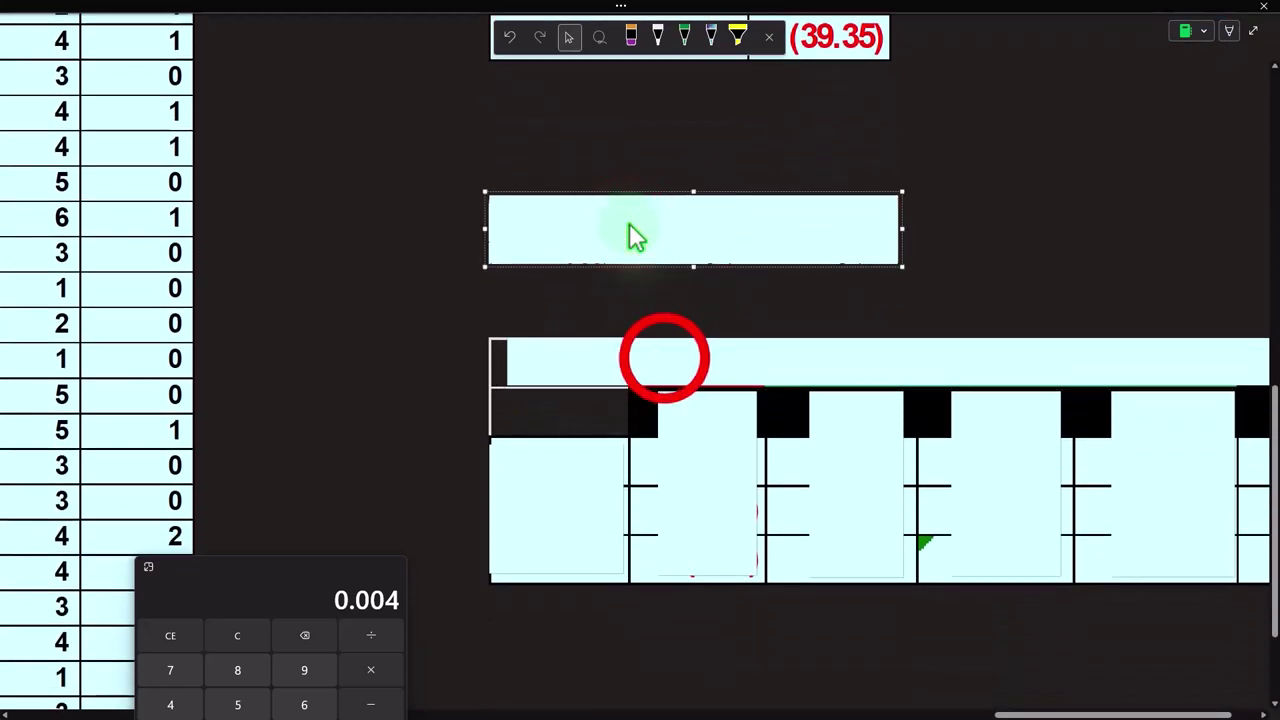
click(663, 357)
Step: Delete the cover over the Count, Pay out and Total row labels of the Losses and Wins table
click(1062, 712)
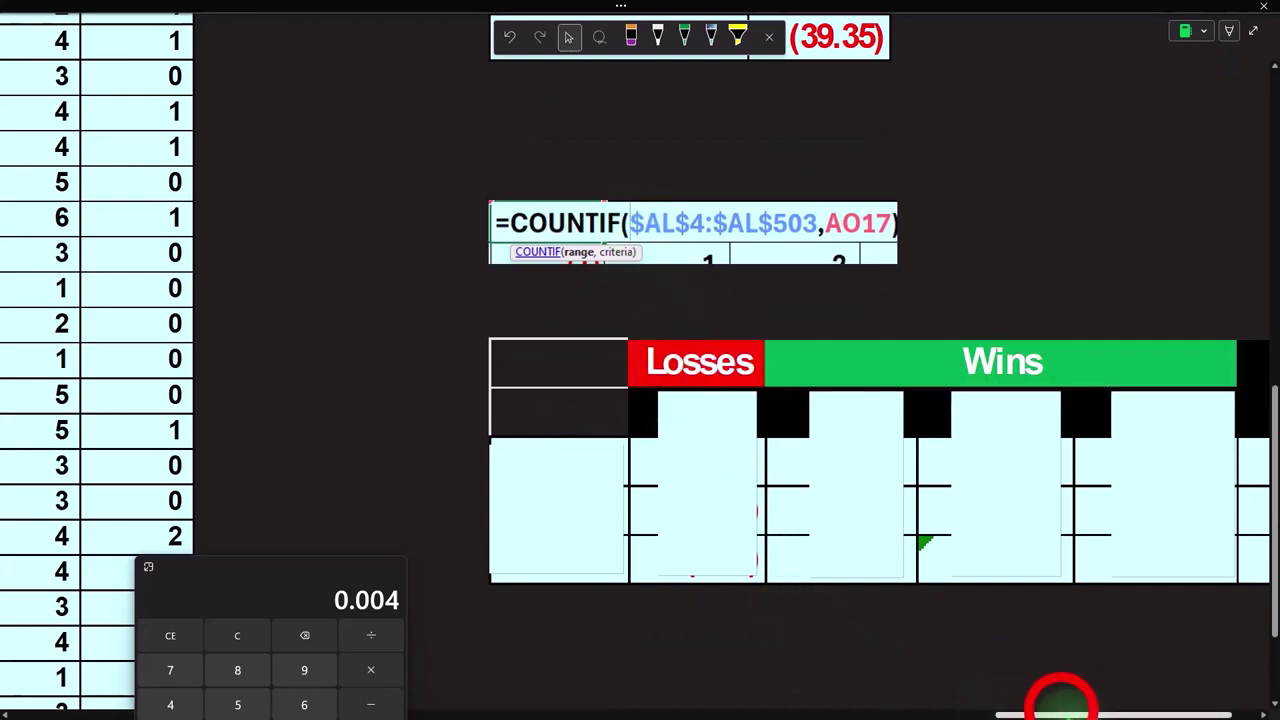
drag(1062, 712, 1079, 712)
click(232, 403)
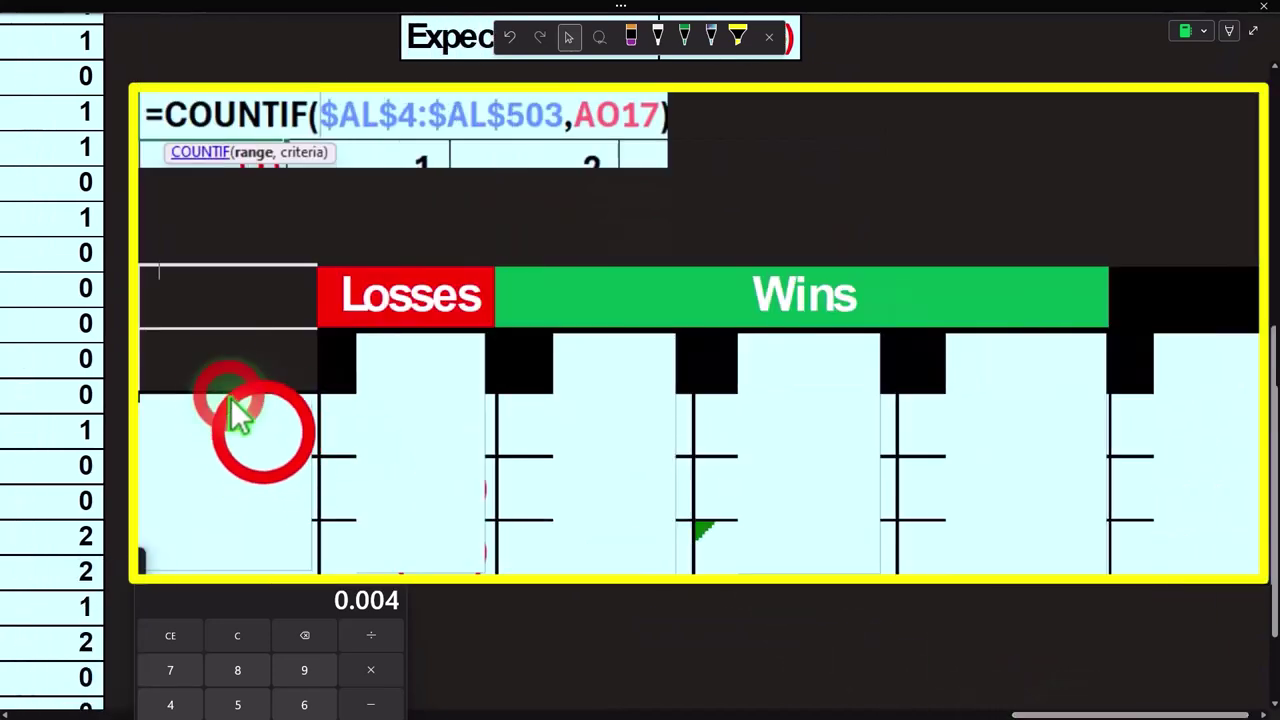
key(Delete)
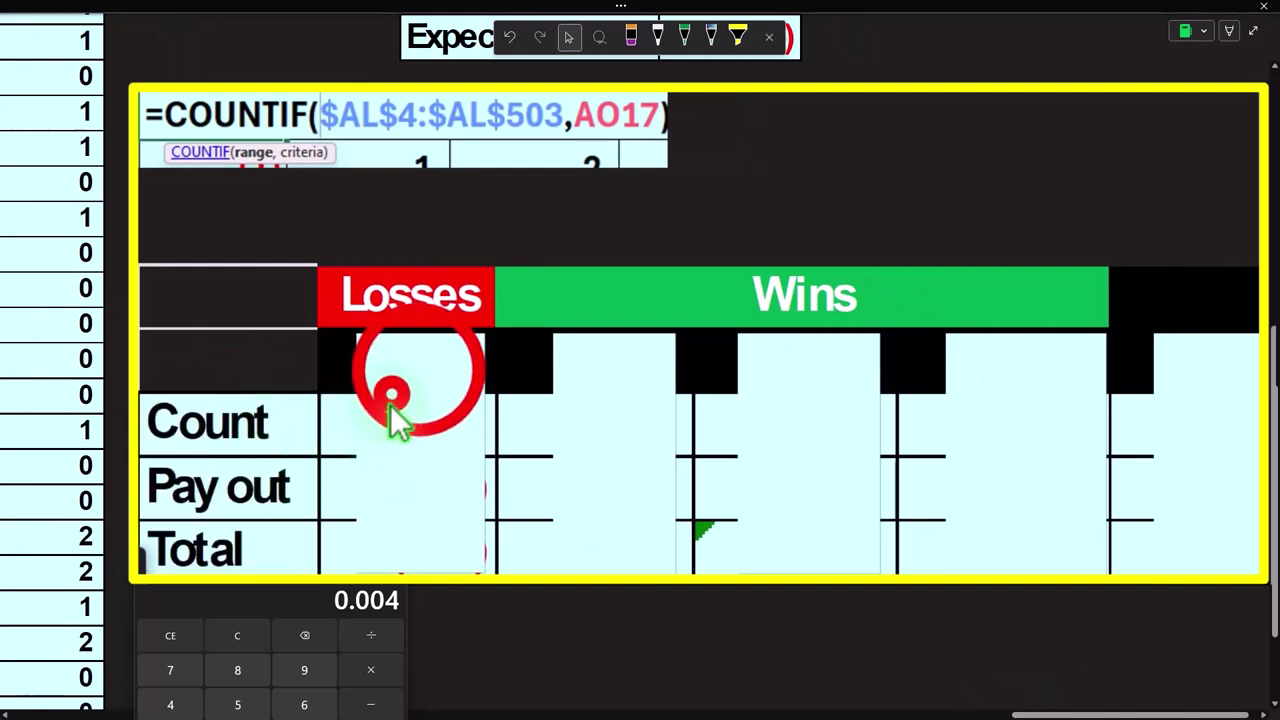
Step: Shrink the cover over the Losses column to reveal its 0 header and Count, and compare the count with the frequency table
click(421, 350)
drag(421, 330, 425, 436)
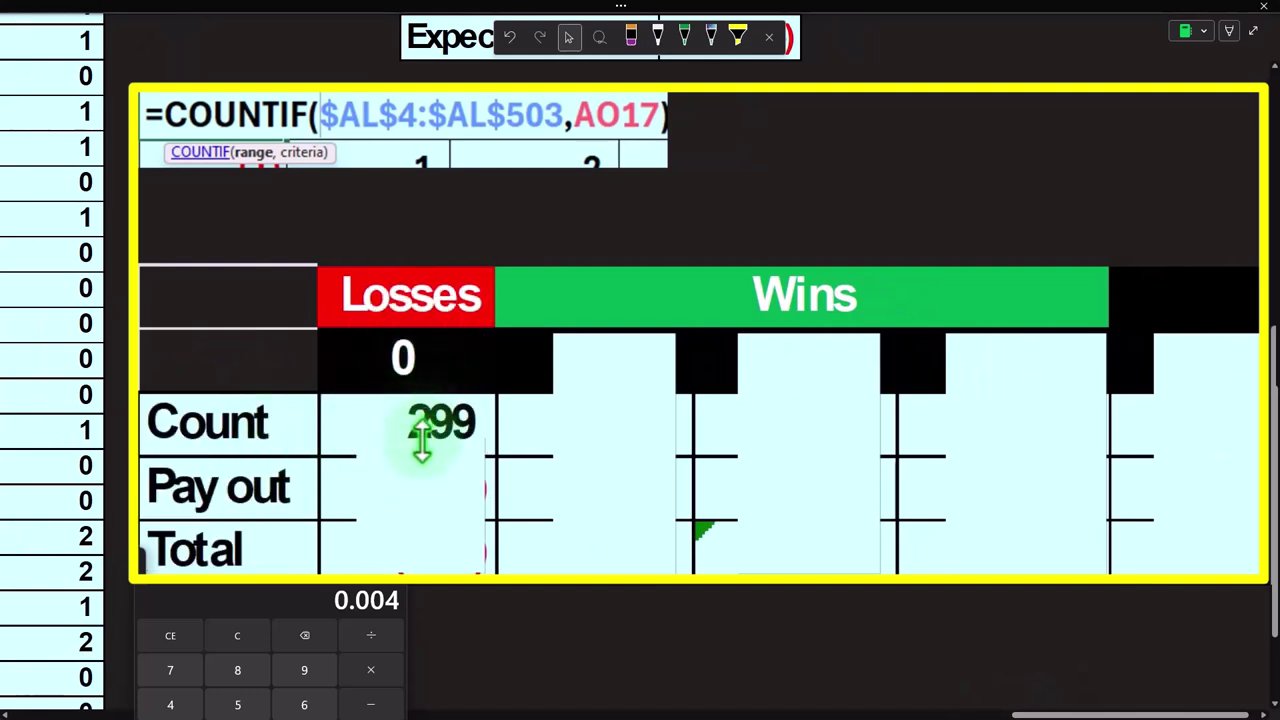
click(436, 443)
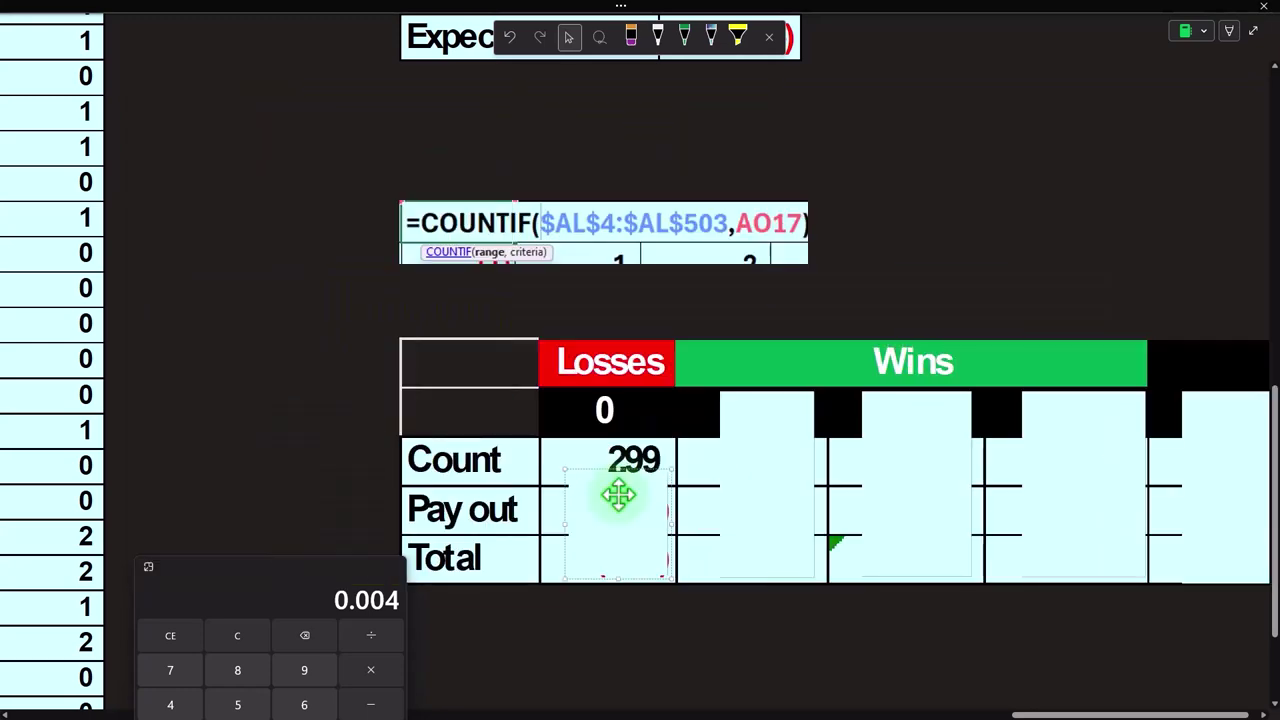
scroll(618, 494, up, 5)
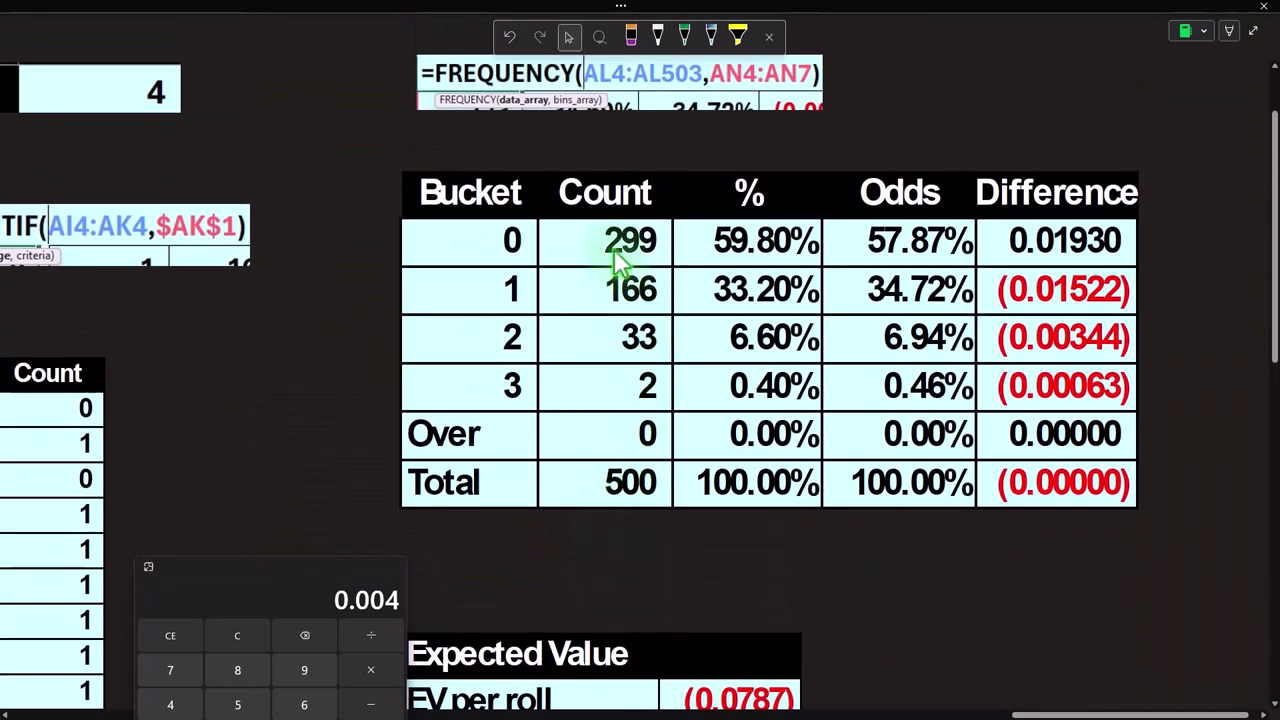
scroll(618, 262, down, 4)
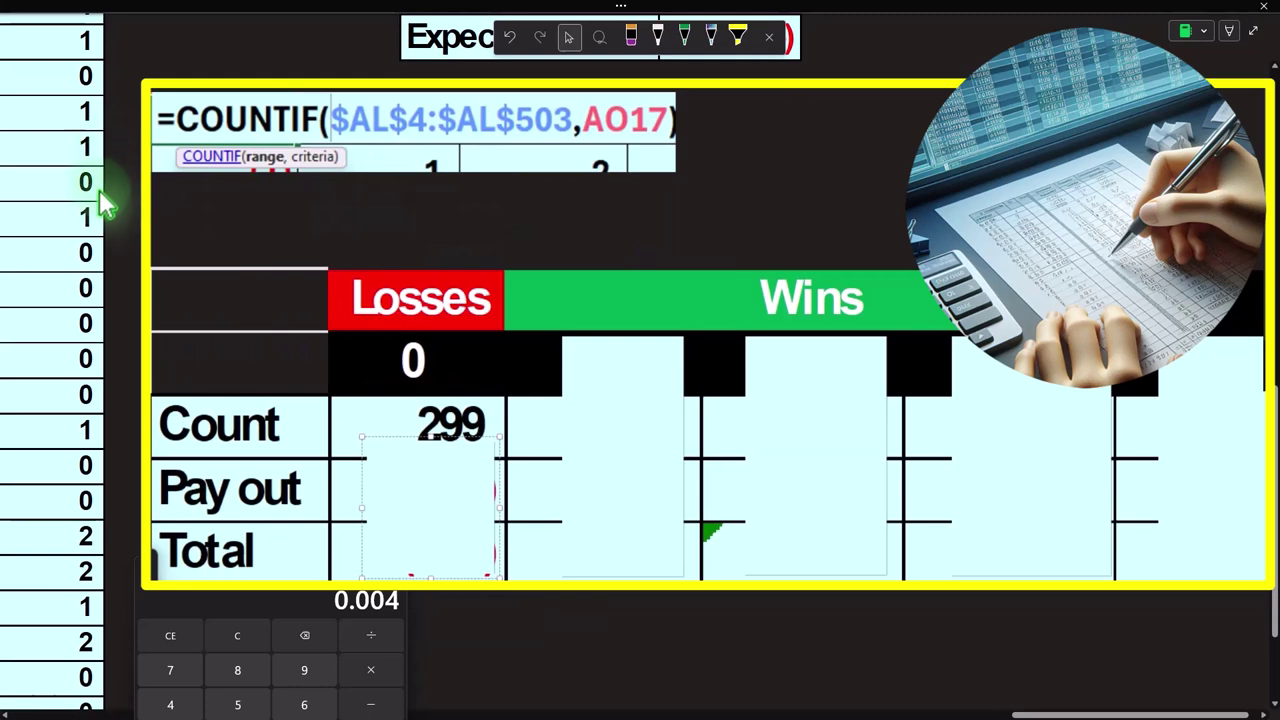
Step: Reveal the Pay out value in the Losses column and remove the remaining cover over its Total
click(458, 492)
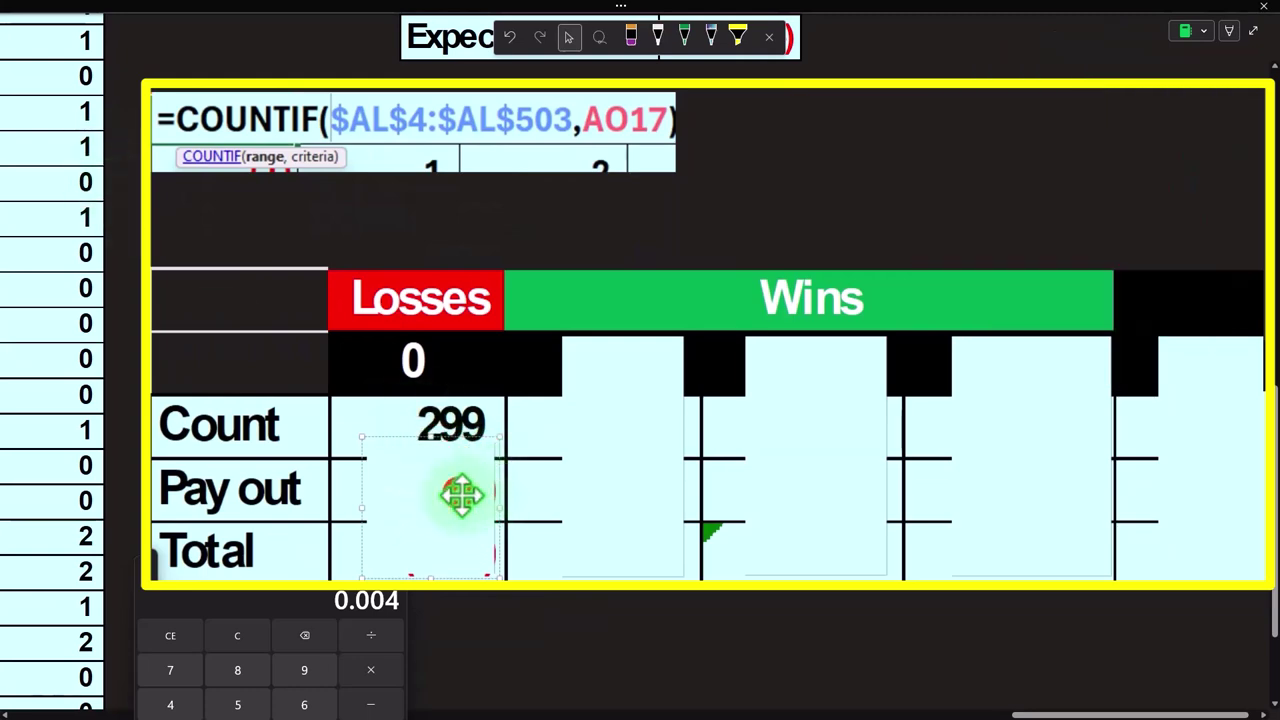
click(434, 438)
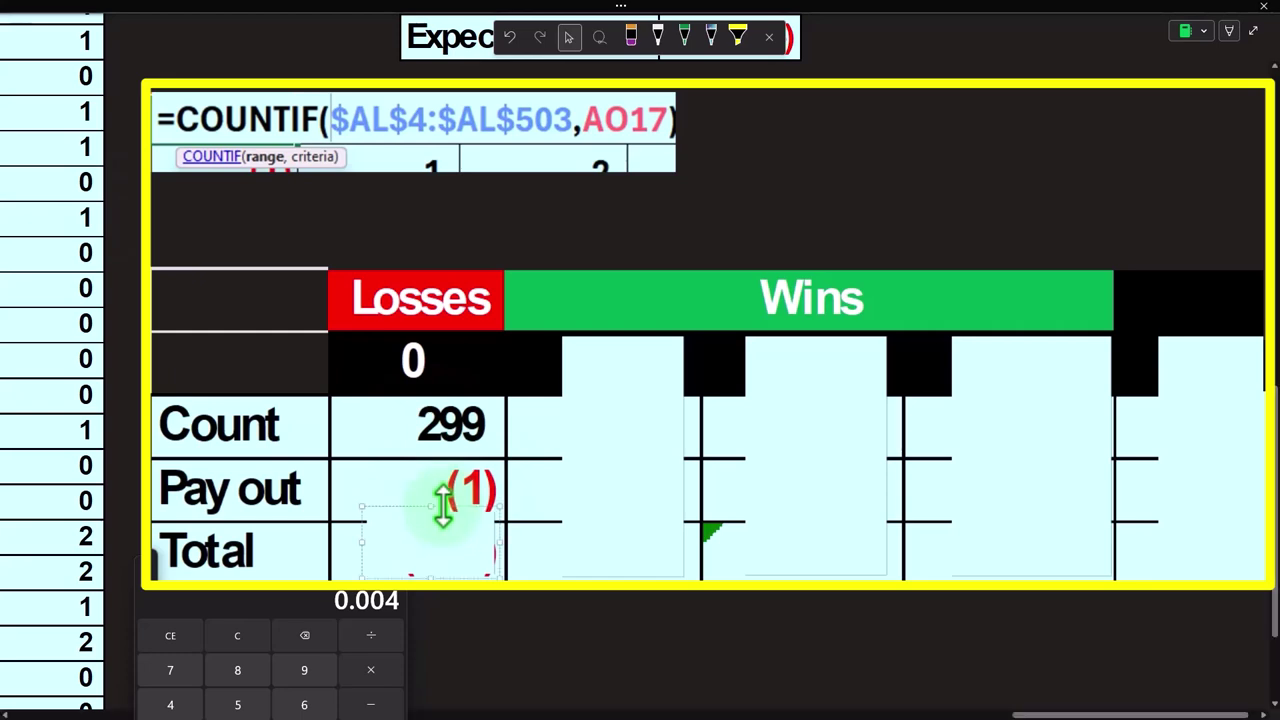
click(449, 549)
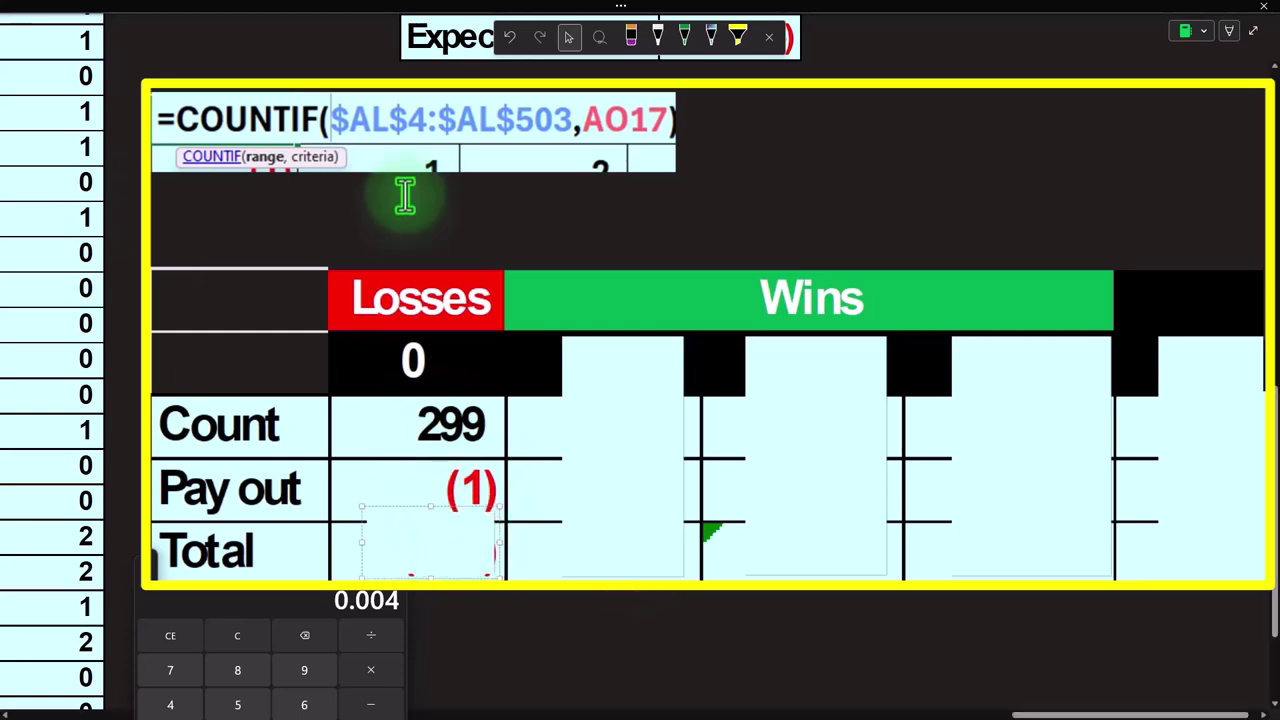
Step: Uncover the whole 1 column under Wins, checking its Count against bucket 1 in the frequency table
click(577, 471)
drag(623, 337, 622, 440)
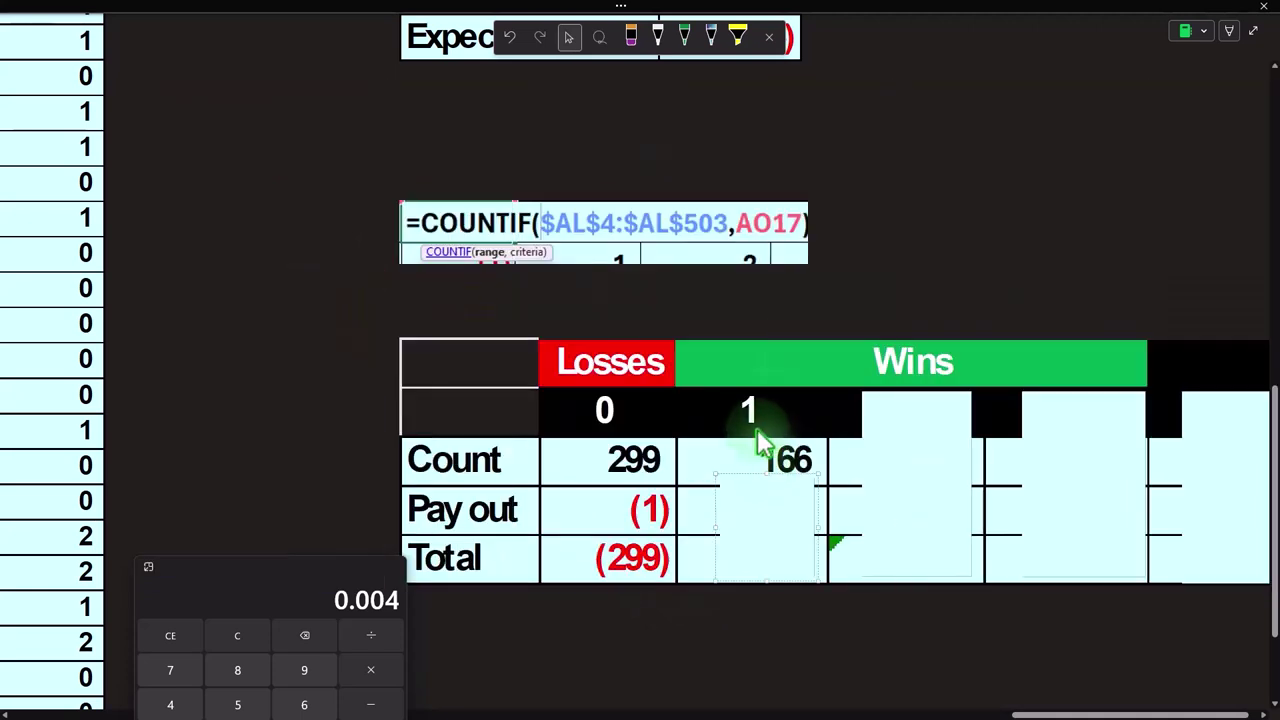
scroll(763, 440, down, 3)
scroll(757, 434, up, 5)
scroll(795, 368, up, 3)
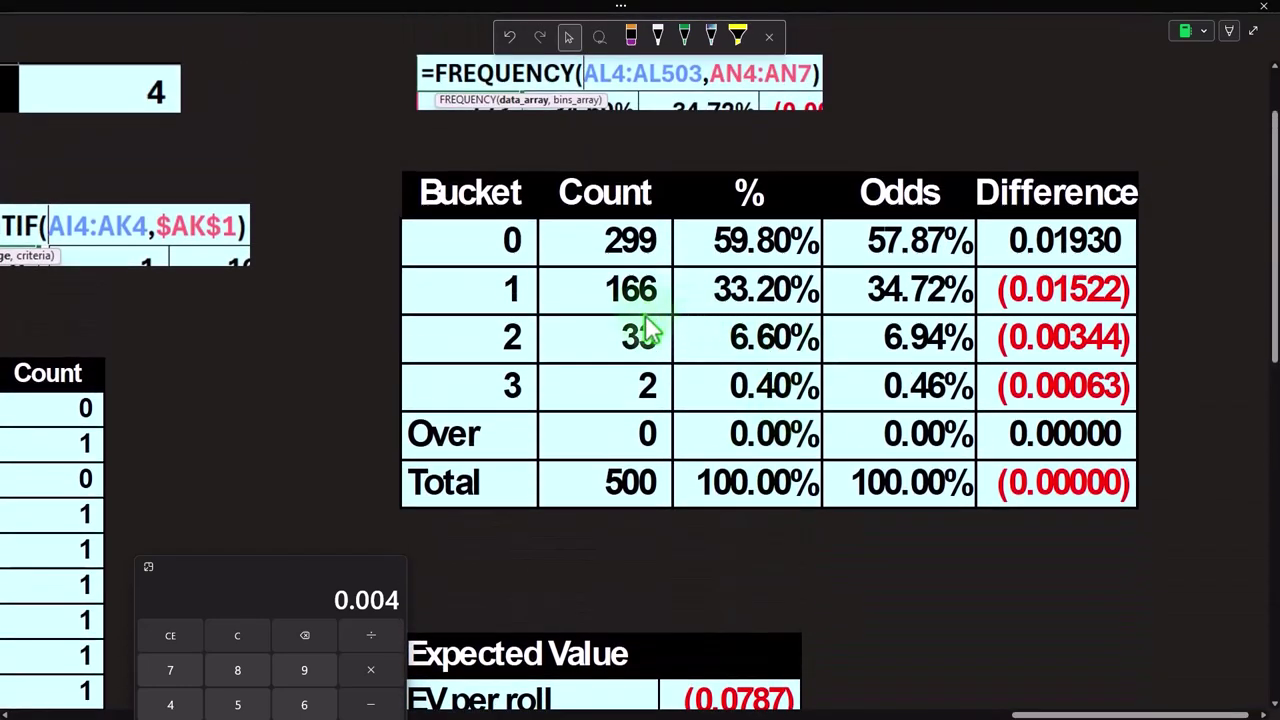
scroll(645, 330, down, 6)
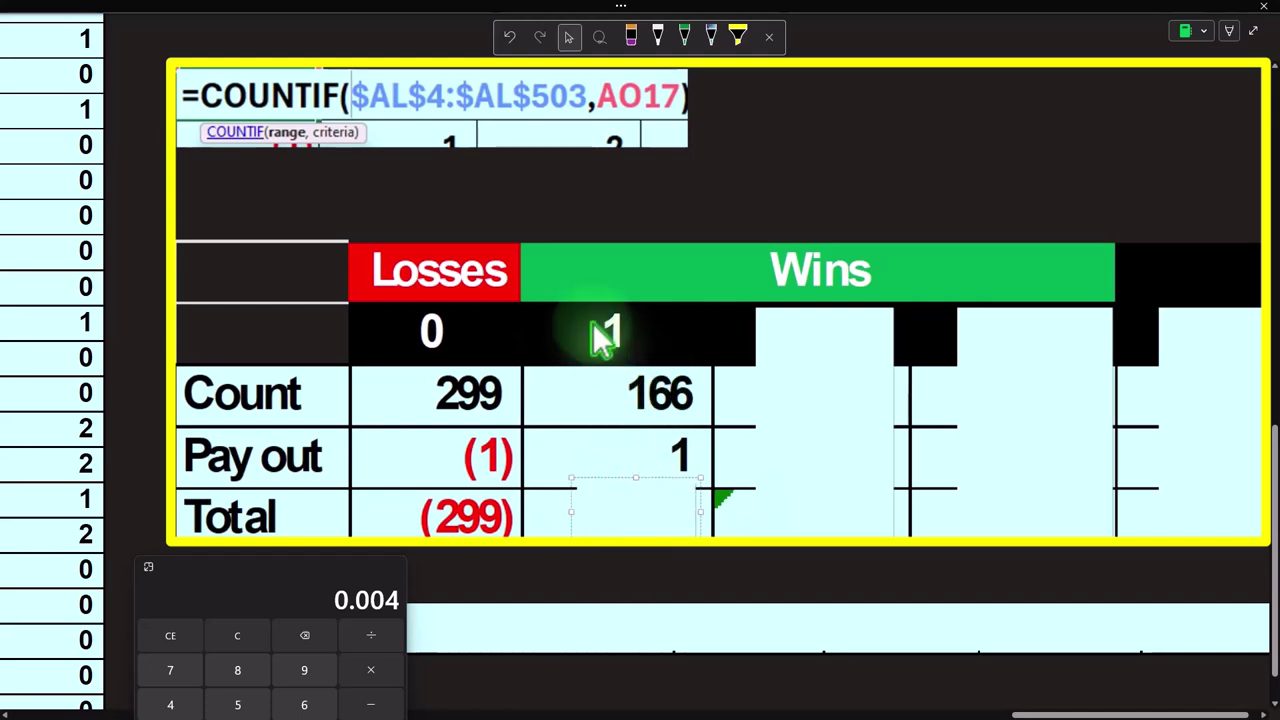
key(Delete)
Step: Shrink the cover over the 2 column under Wins through its Pay out row, checking its Count against the frequency table
click(842, 377)
drag(824, 306, 824, 431)
scroll(914, 380, up, 6)
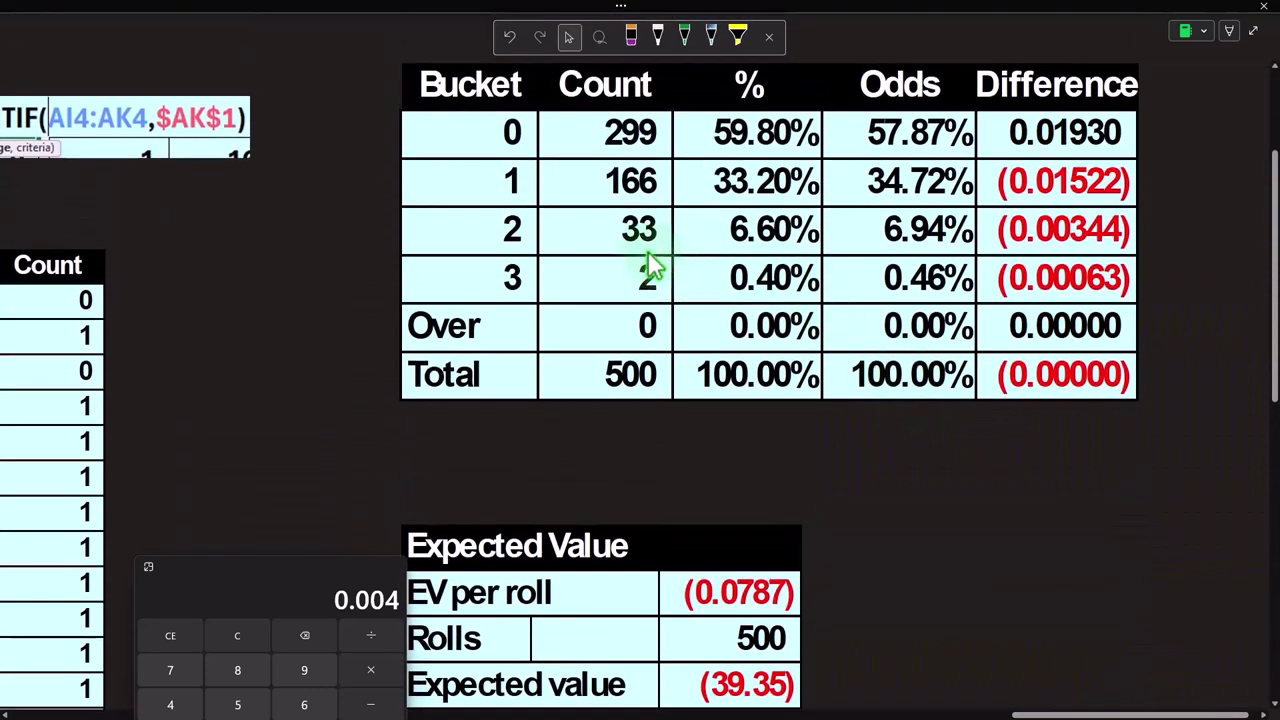
scroll(650, 265, down, 6)
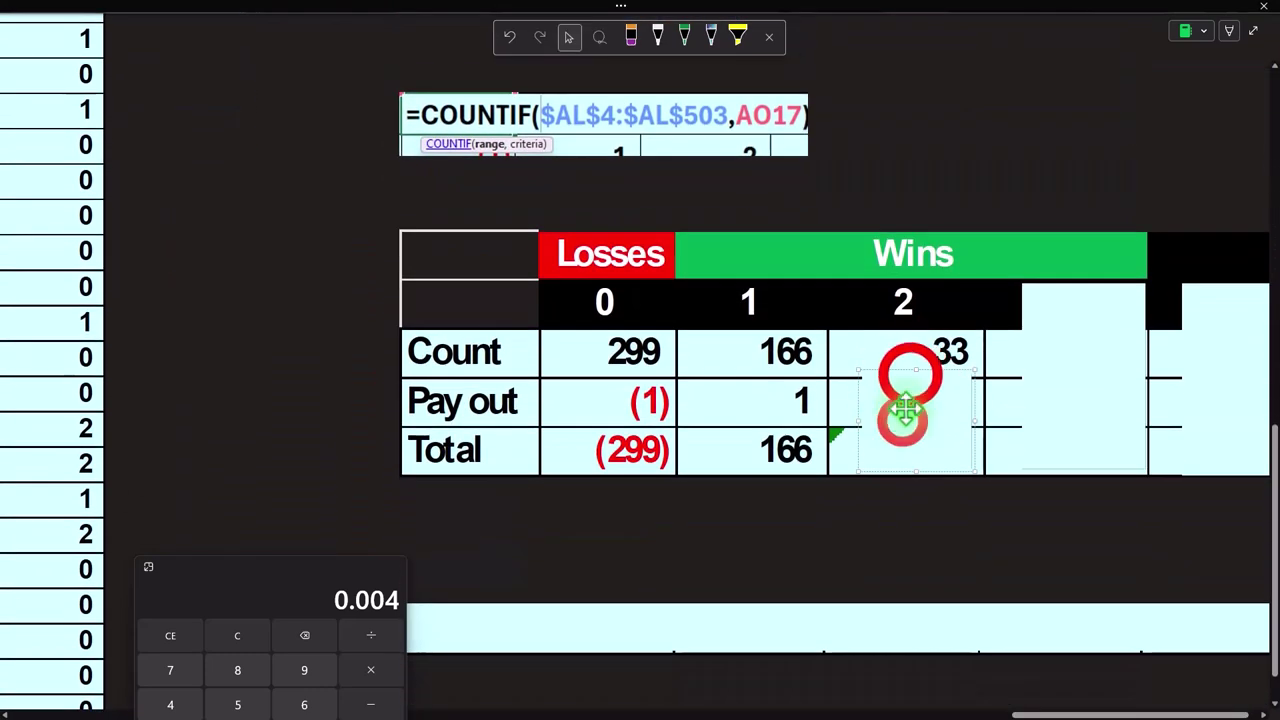
click(923, 443)
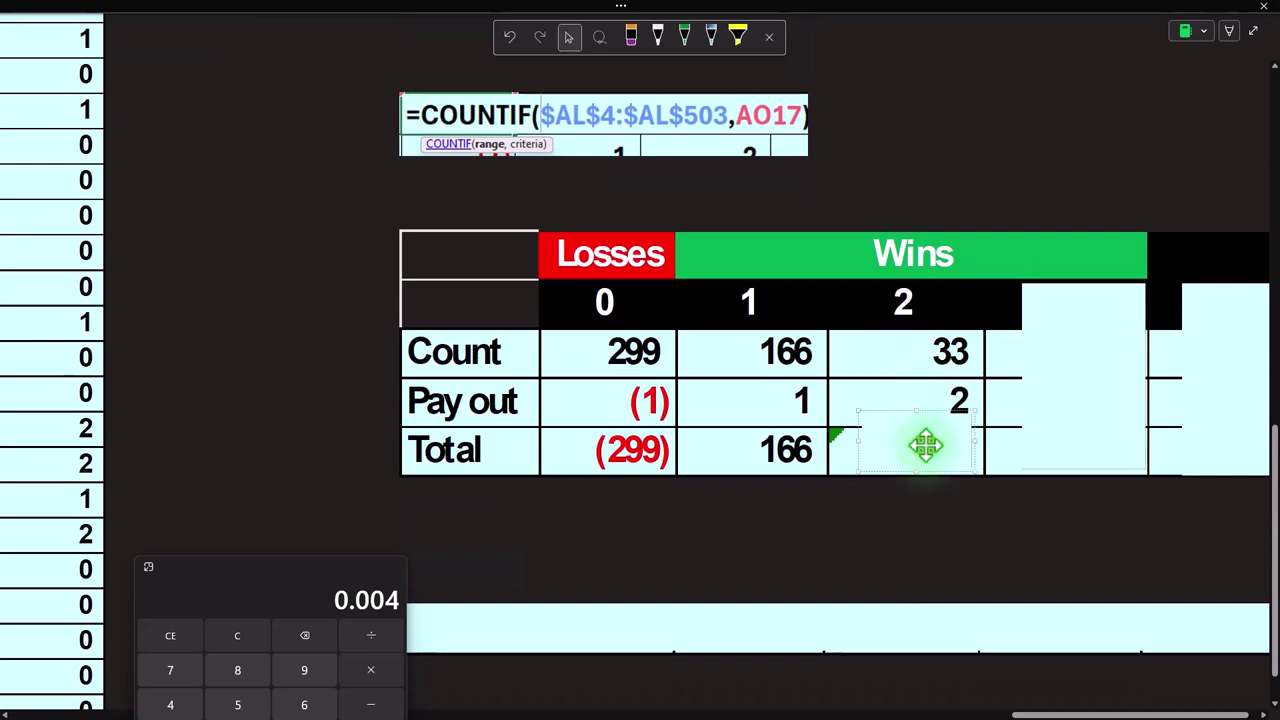
Step: Delete the remaining cover over the 2 column's Total and shrink the cover over the 3 column to reveal its header and Count
key(Delete)
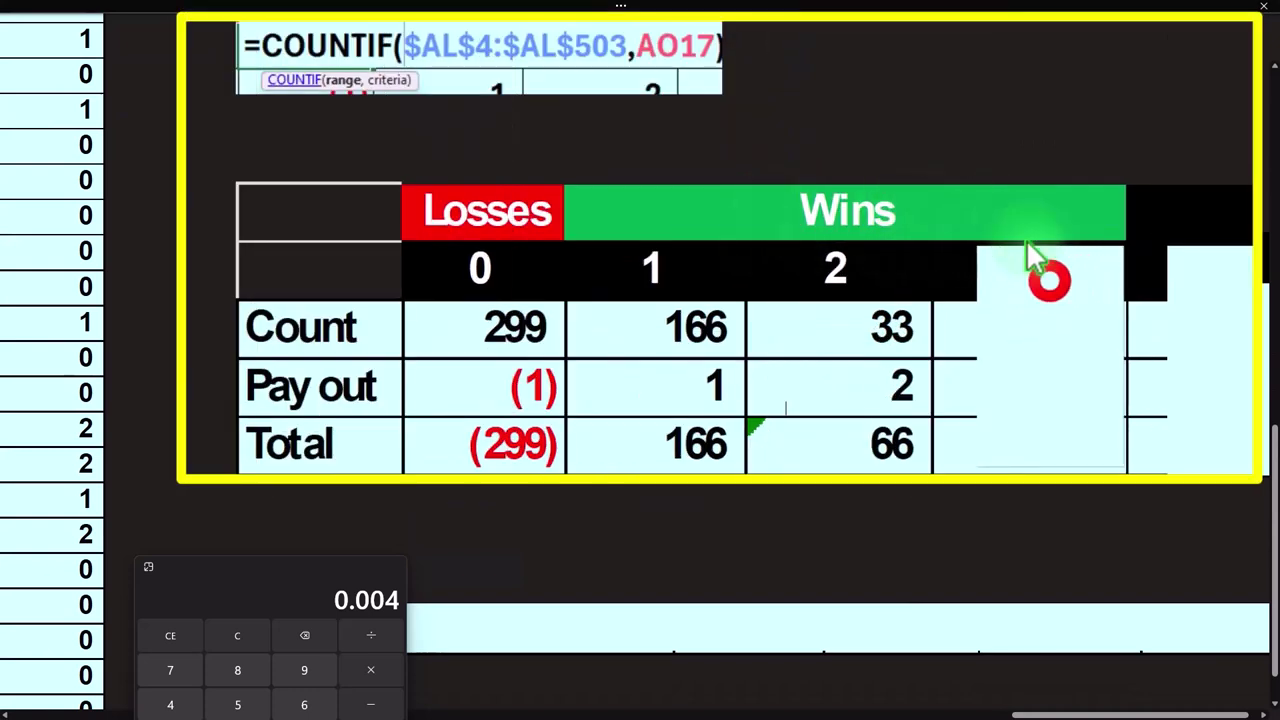
click(1049, 279)
drag(1049, 247, 1051, 342)
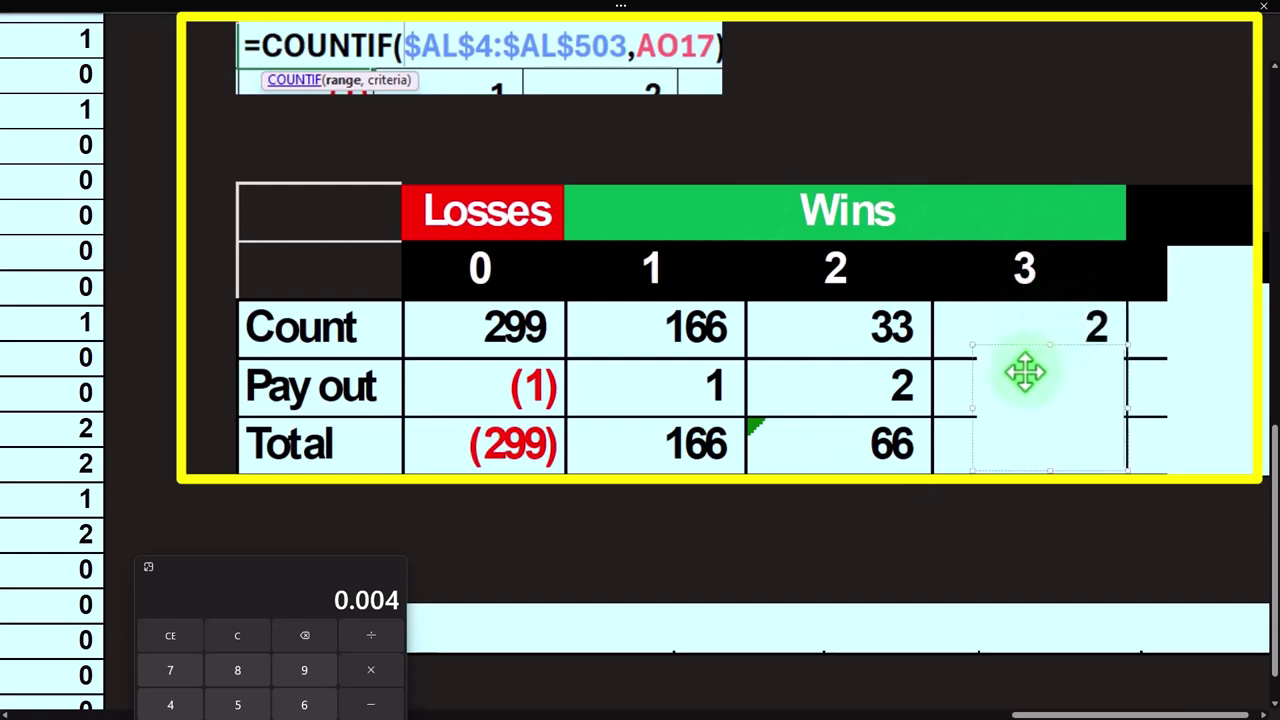
Step: Uncover the Pay out and Total values in the 3 column under Wins, and remove the cover over the Total column
click(1049, 366)
text(3)
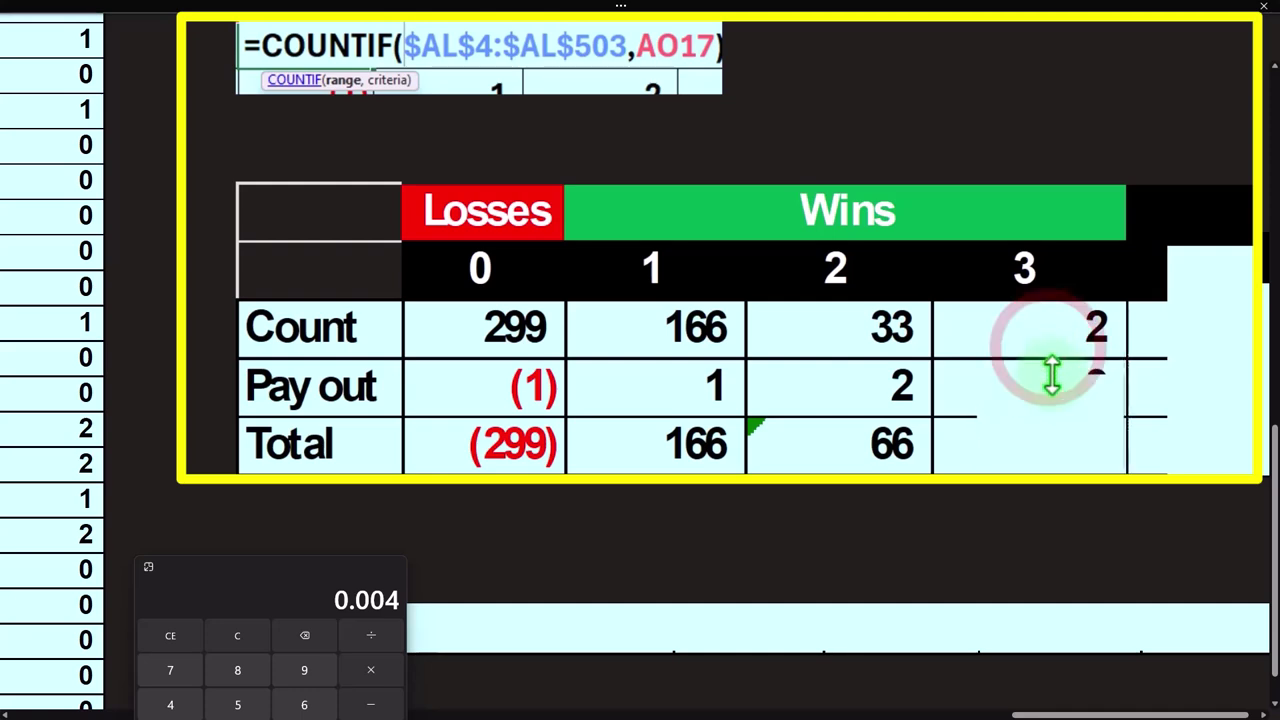
key(Return)
click(1051, 442)
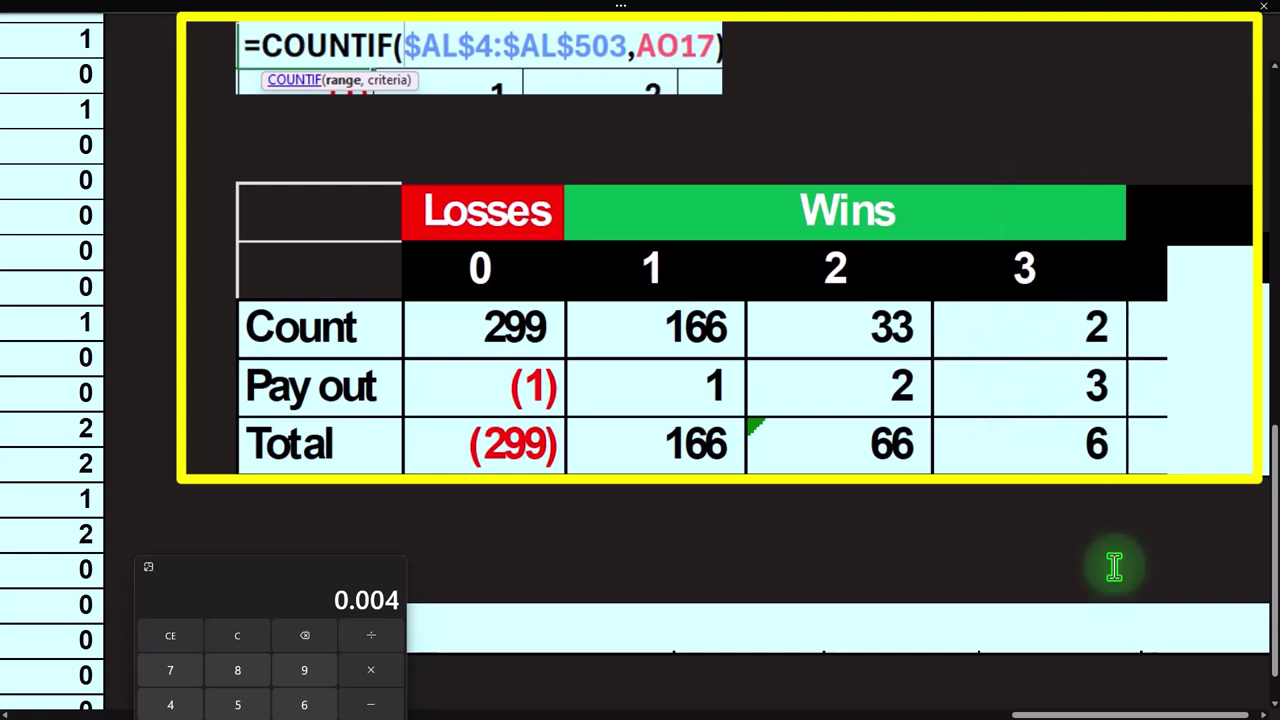
drag(1086, 712, 1095, 713)
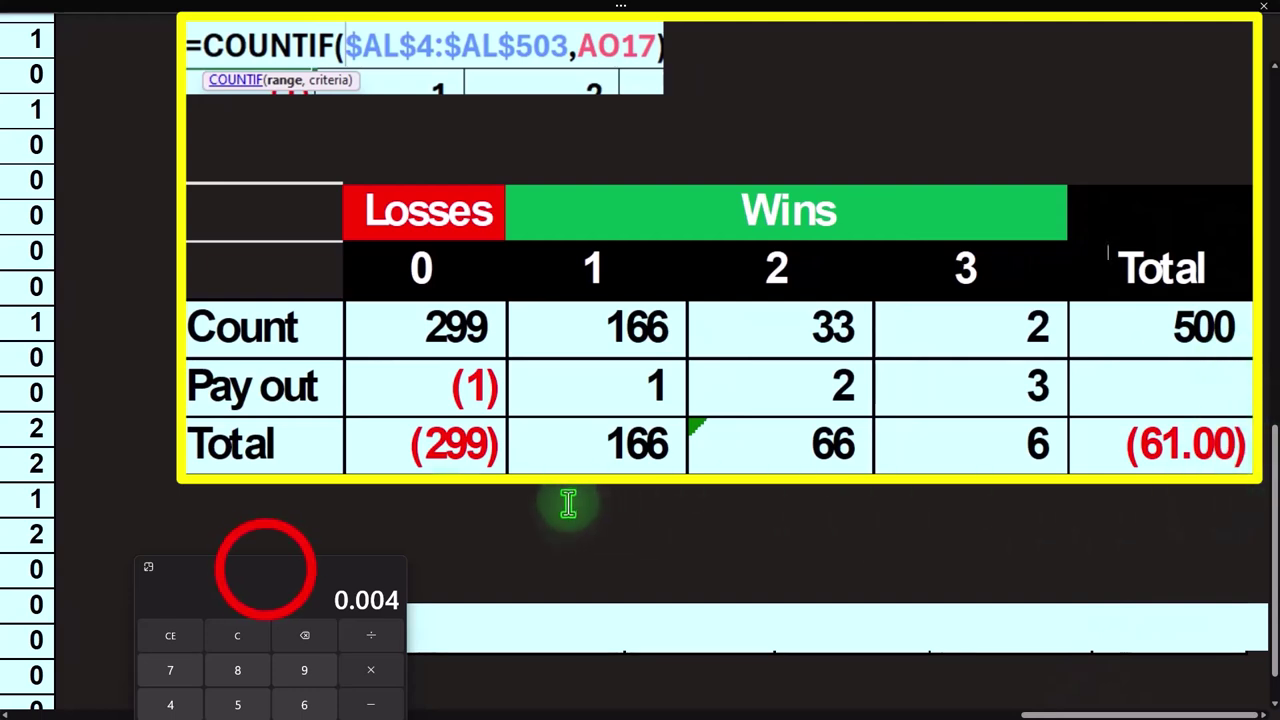
Step: Calculate 166+66+6-299 on the calculator to check the overall Total, keeping the calculator clear of the Losses/Wins table
drag(270, 590, 277, 530)
click(257, 584)
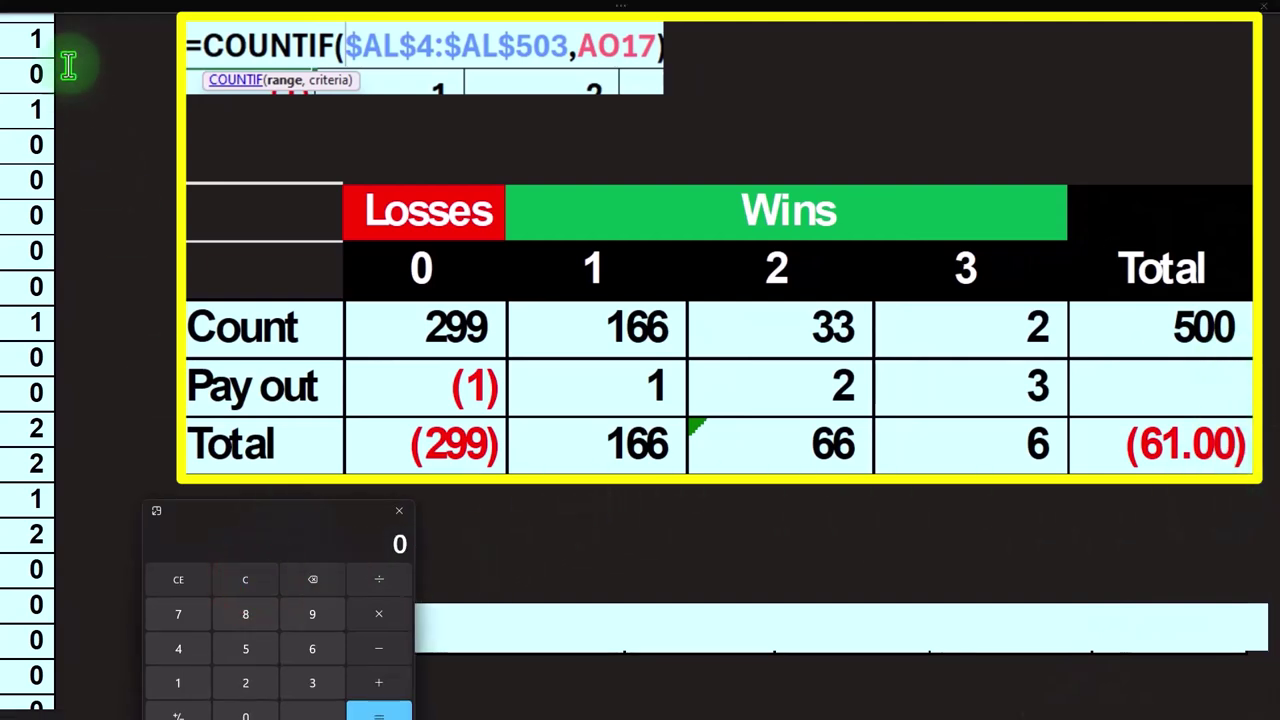
text(166+66+6-299)
key(Return)
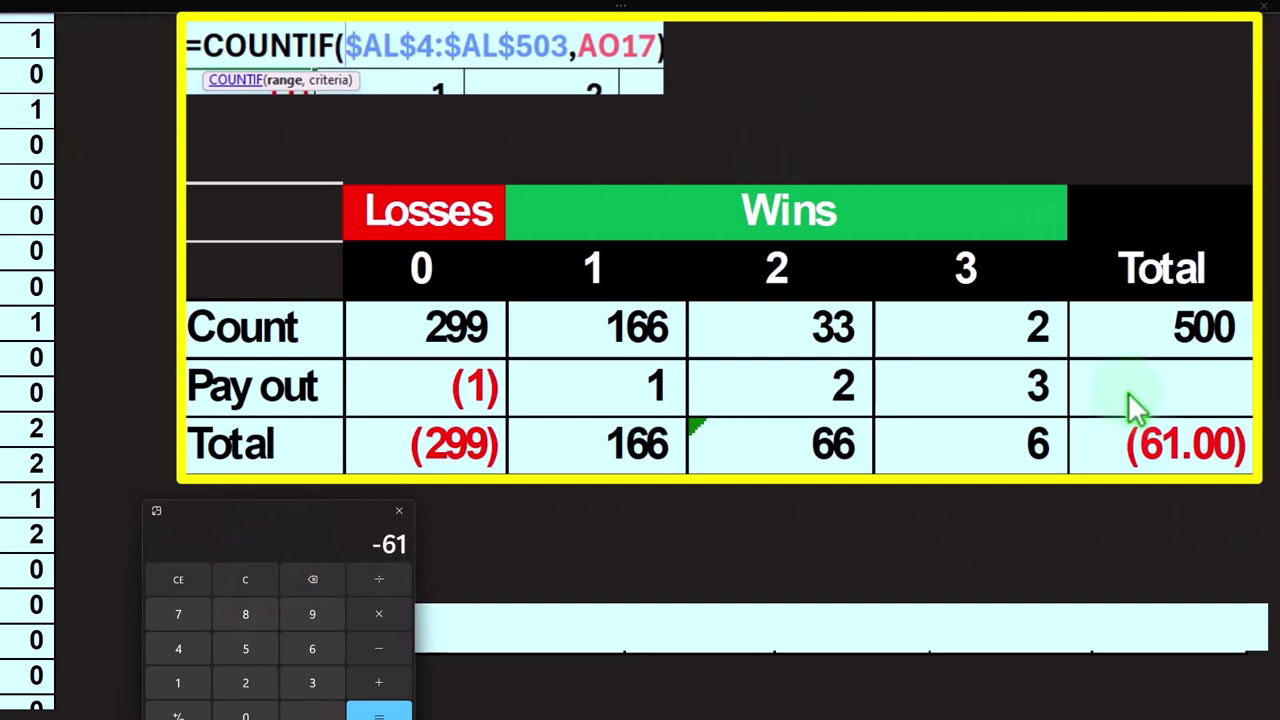
click(266, 514)
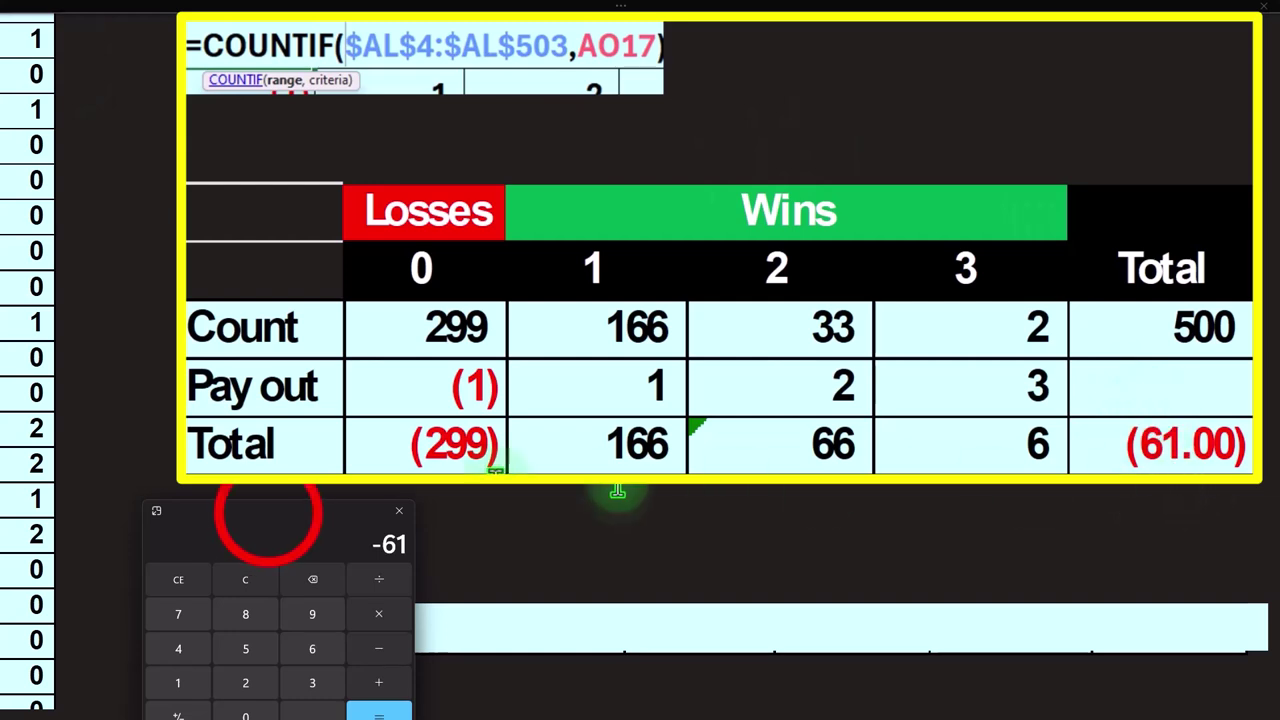
drag(268, 518, 137, 277)
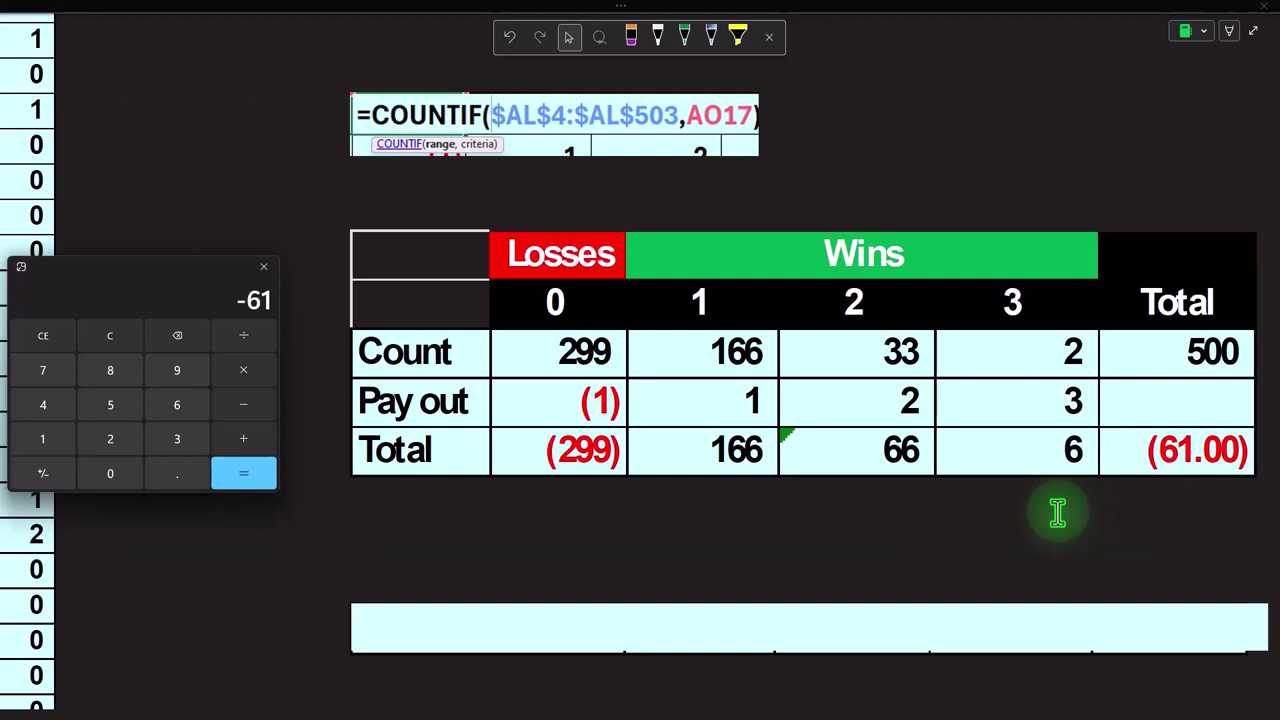
Step: Remove the cover over the Difference row and compare the overall Total with the calculated Expected value
scroll(1058, 513, up, 3)
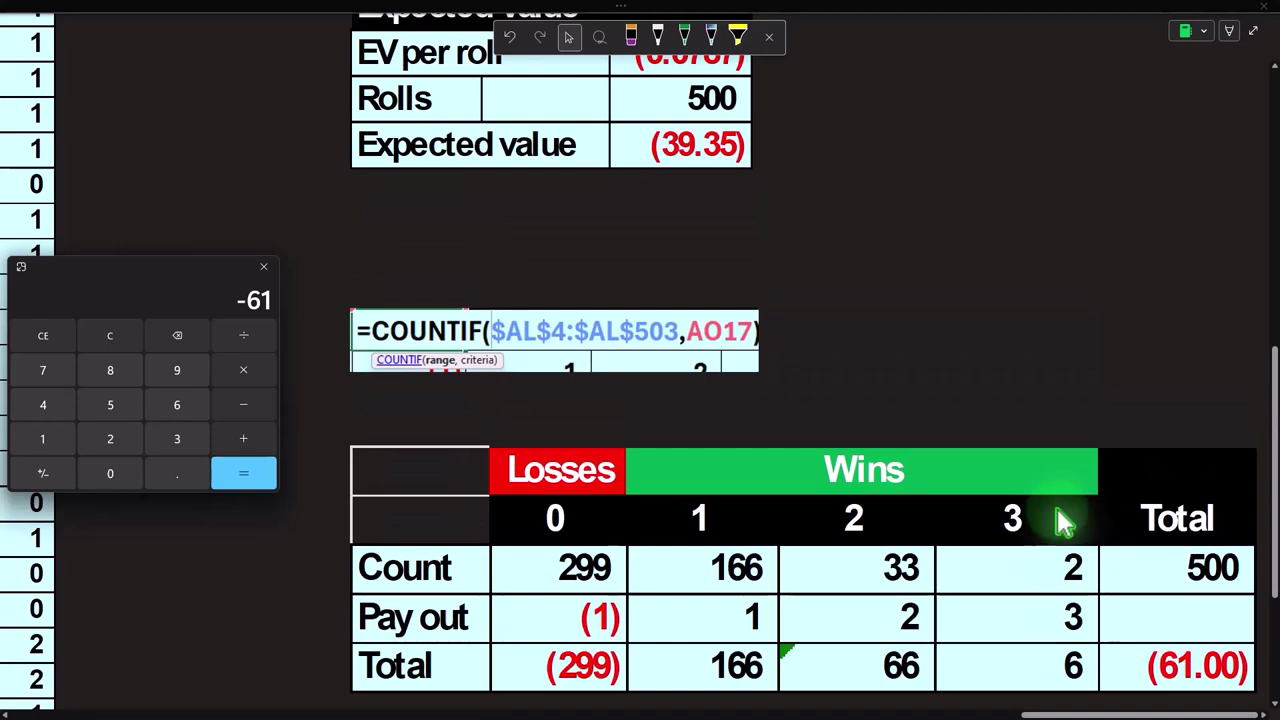
scroll(1058, 518, down, 3)
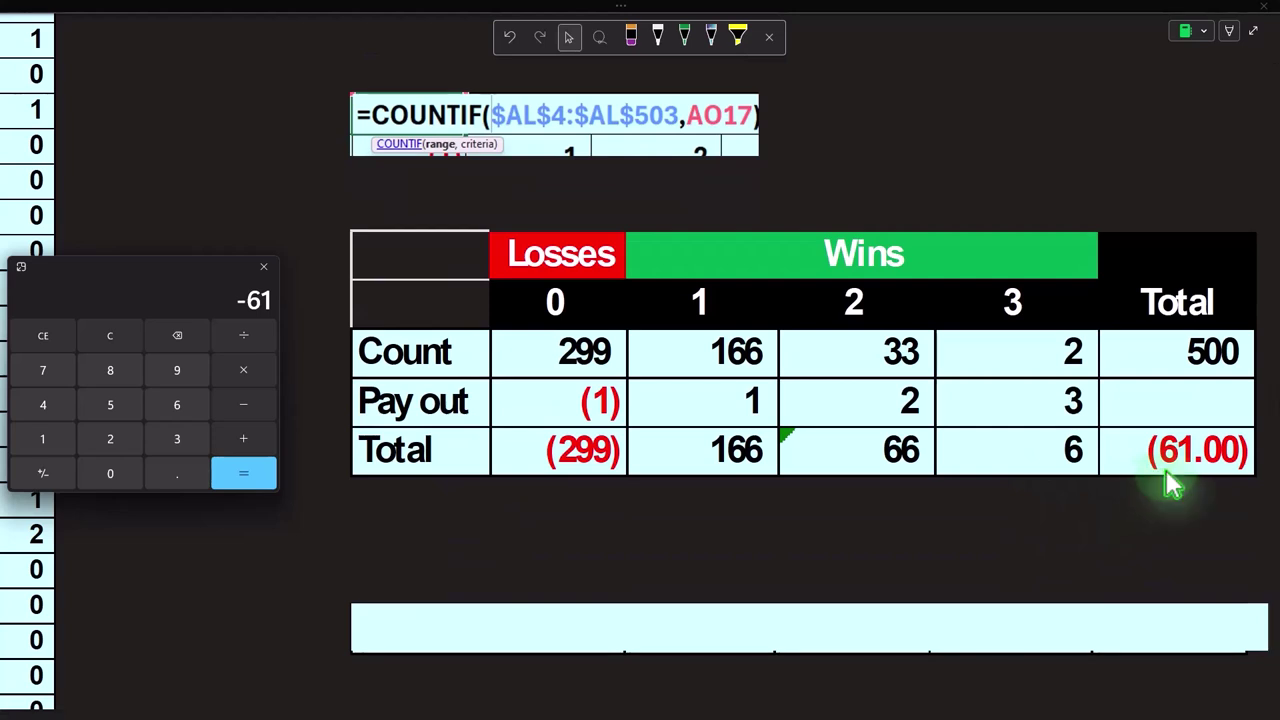
click(523, 631)
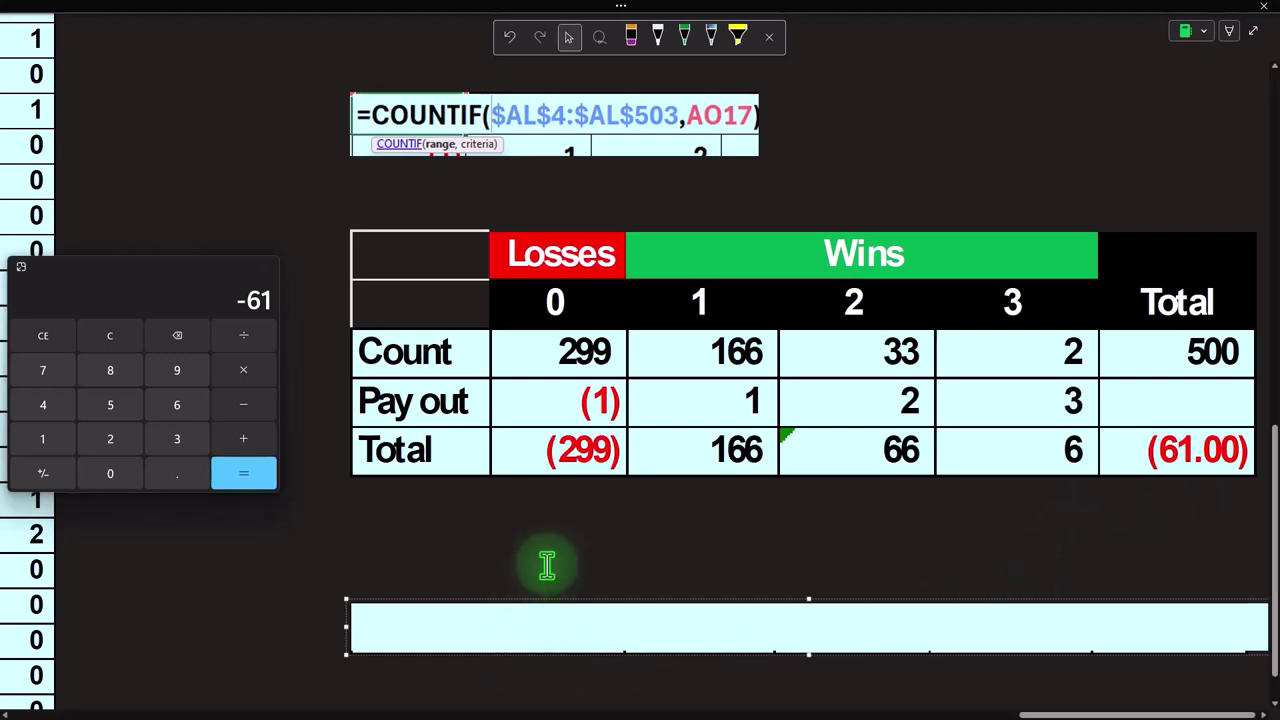
scroll(547, 565, down, 1)
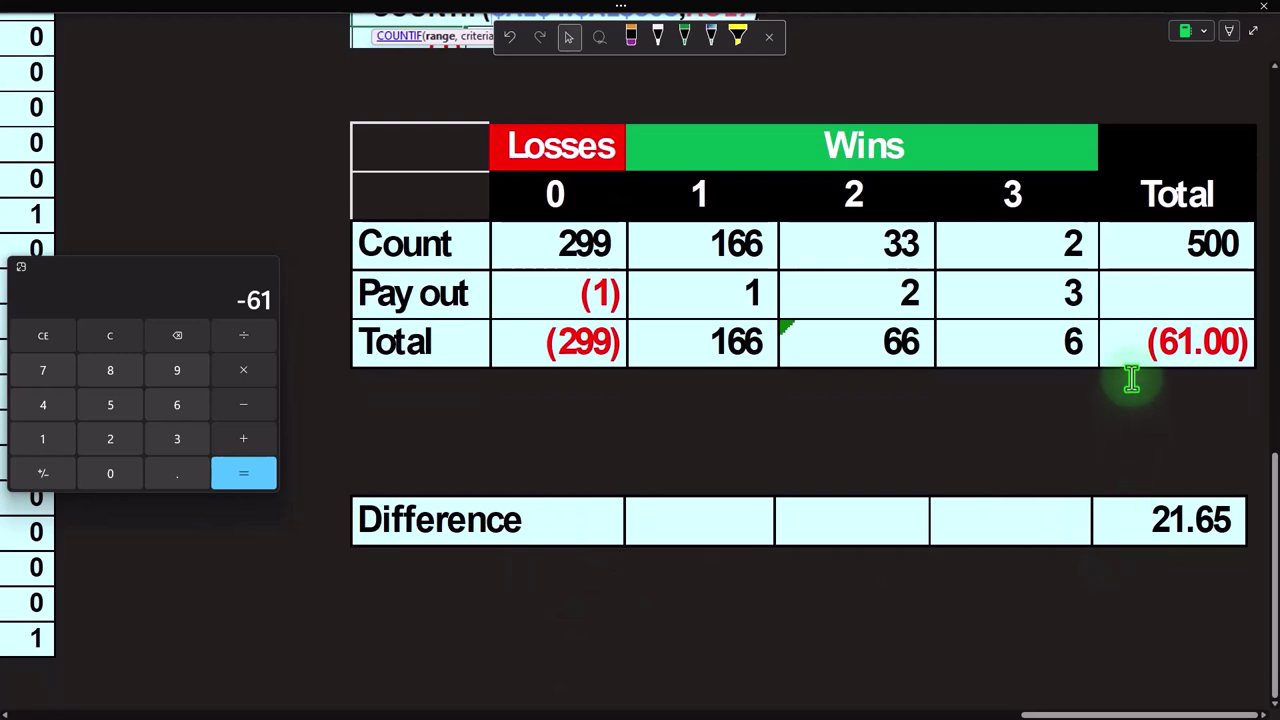
scroll(1131, 377, up, 4)
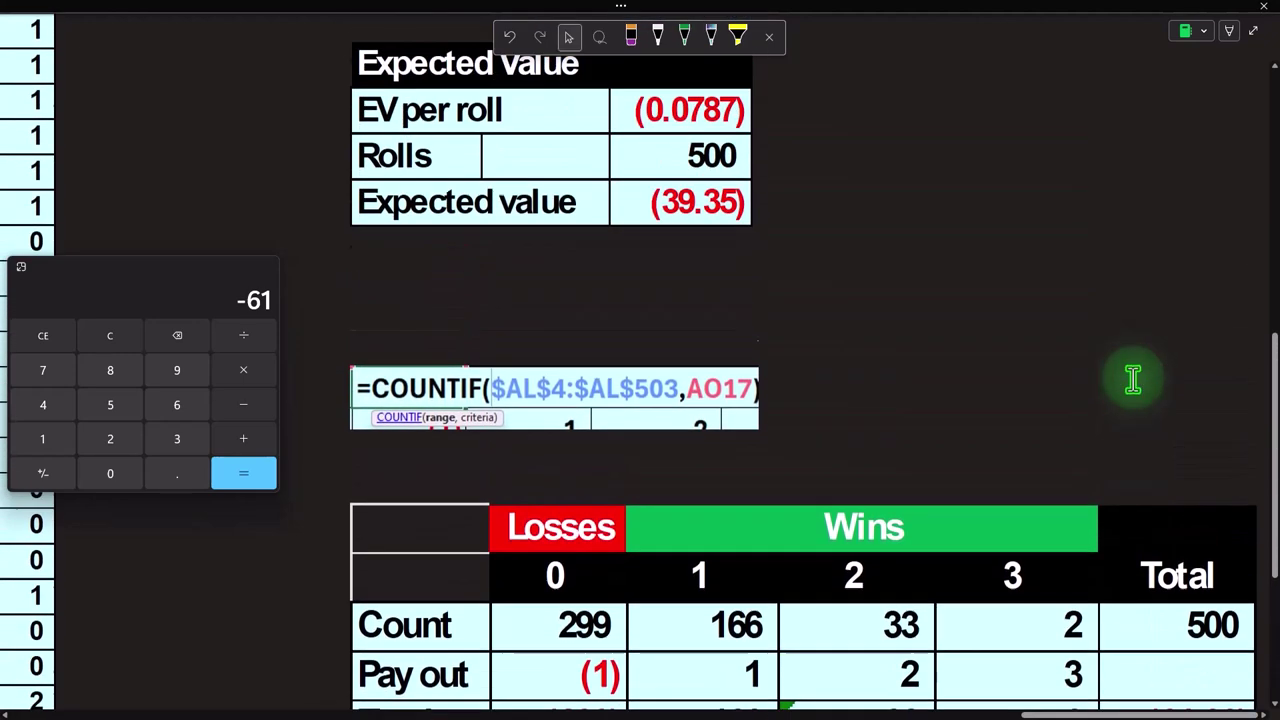
scroll(1035, 655, down, 3)
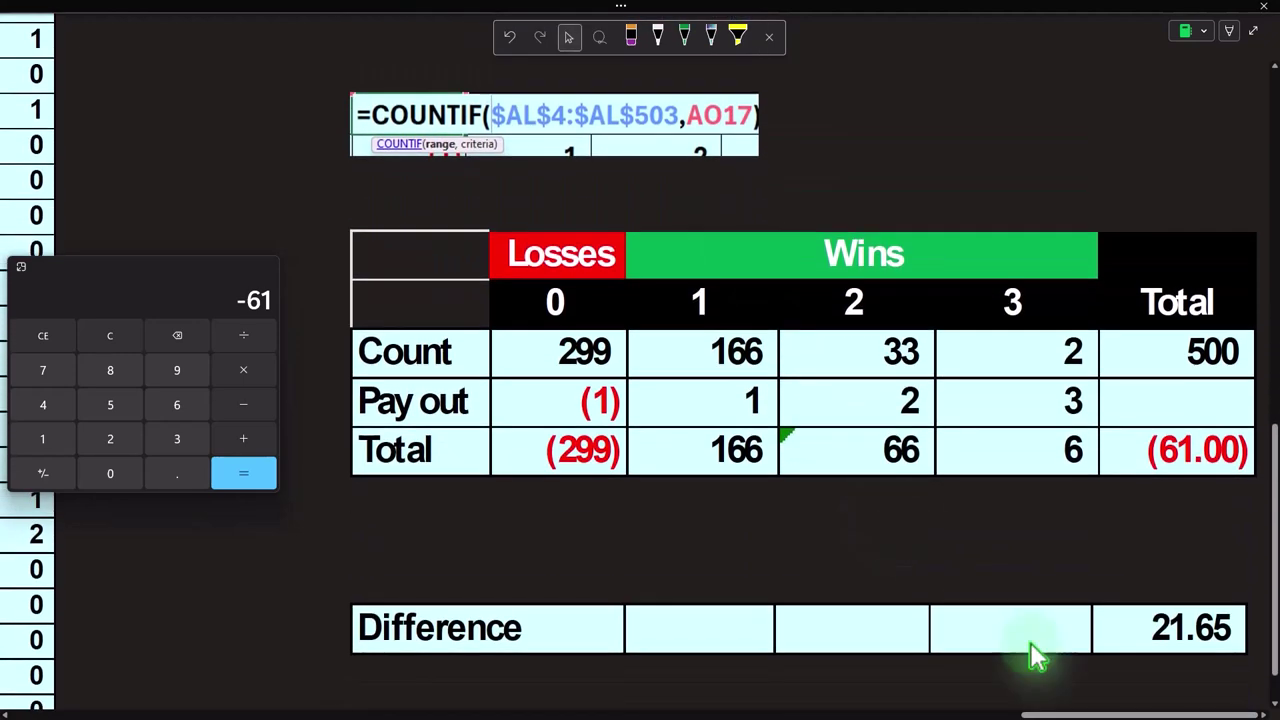